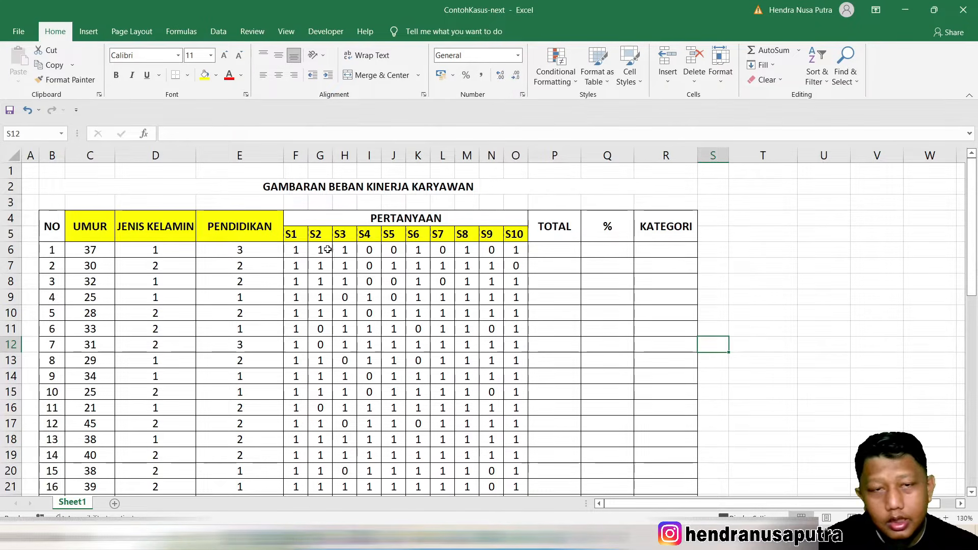
- Examine the employee workload table's filled respondent columns and its empty TOTAL, % and KATEGORI columns
left_click_drag(92, 249, 463, 295)
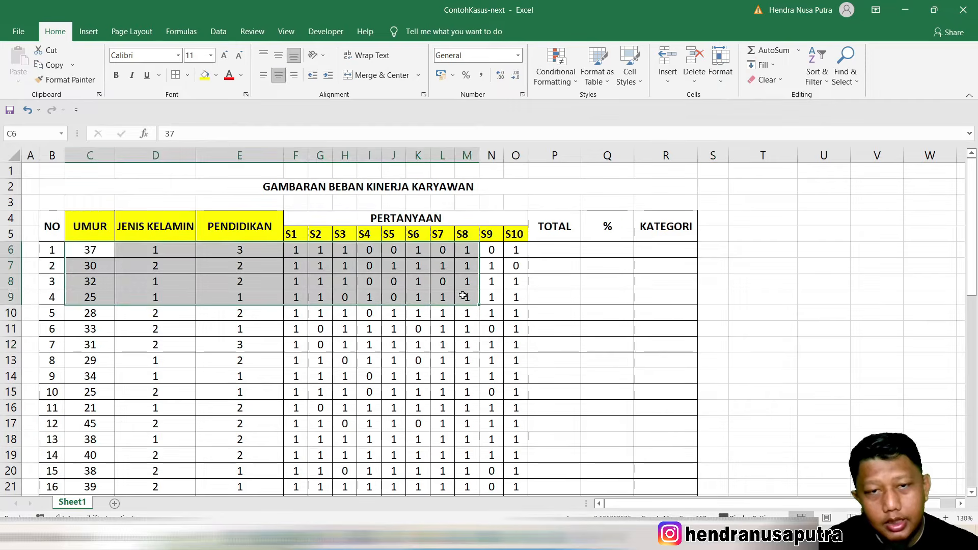
left_click(673, 272)
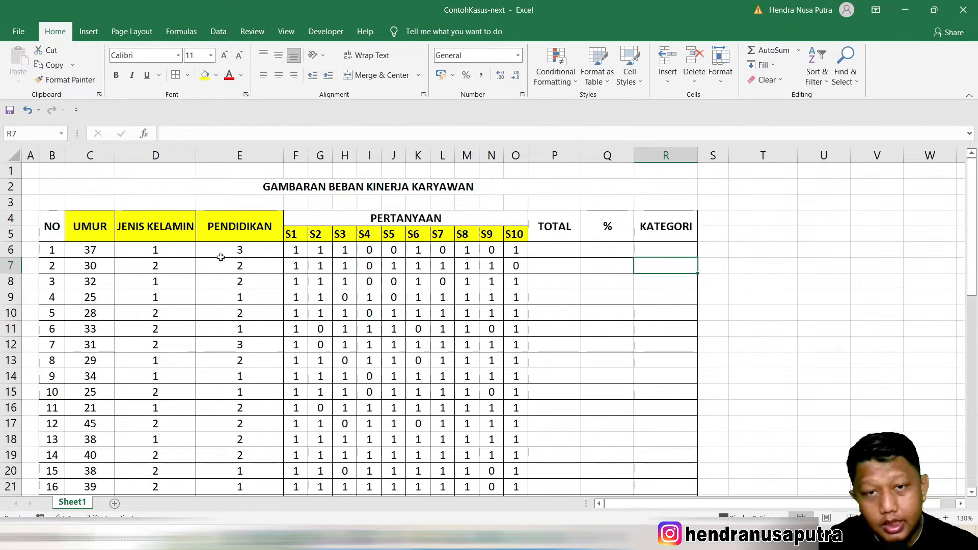
left_click(570, 250)
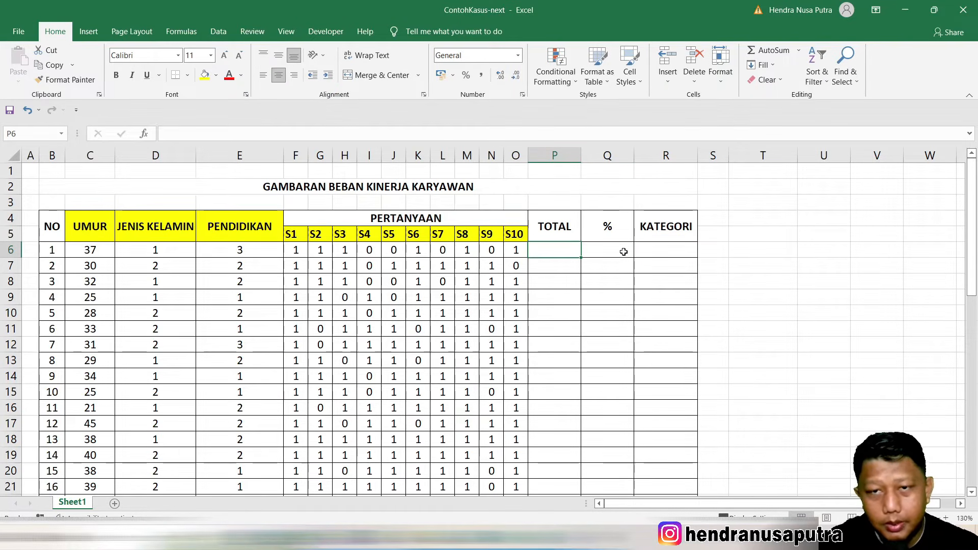
left_click(626, 251)
left_click(691, 255)
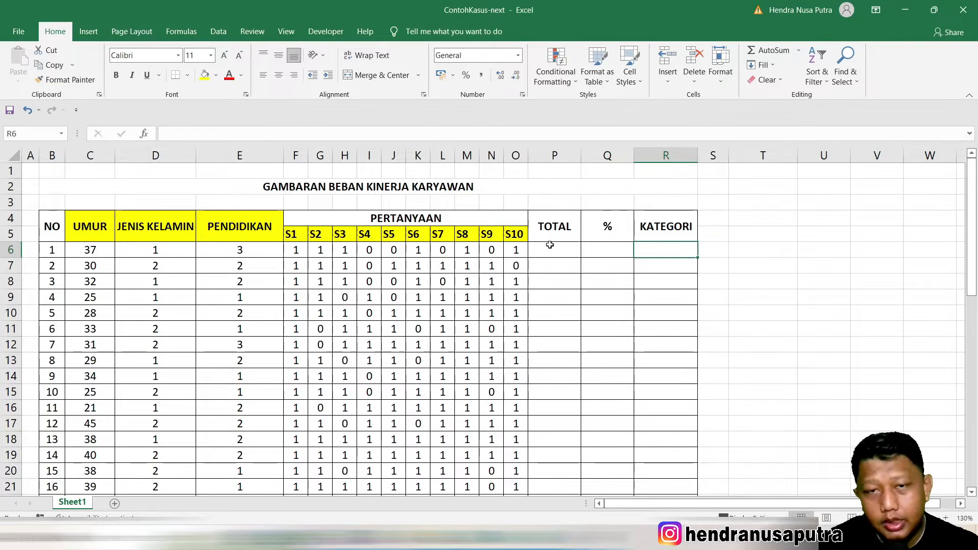
left_click(833, 261)
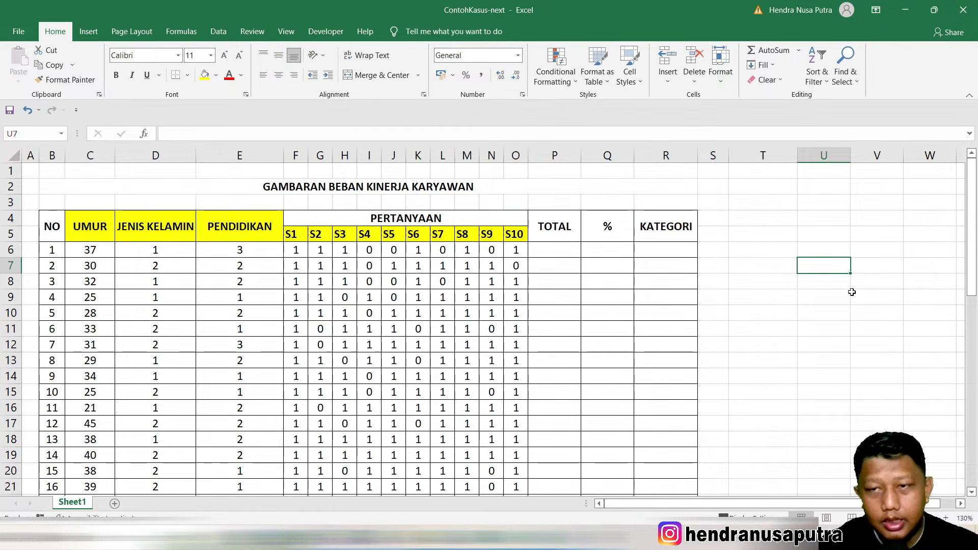
left_click(810, 300)
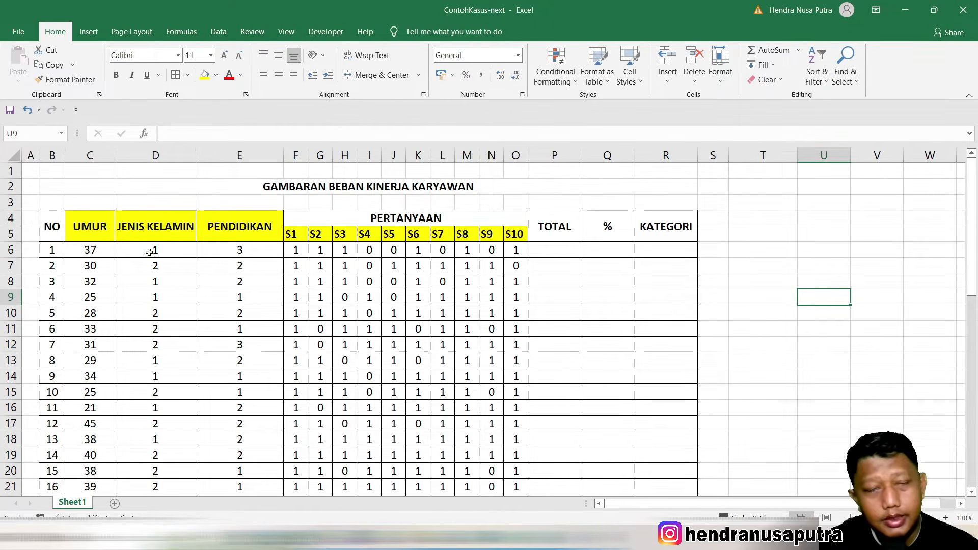
left_click(886, 538)
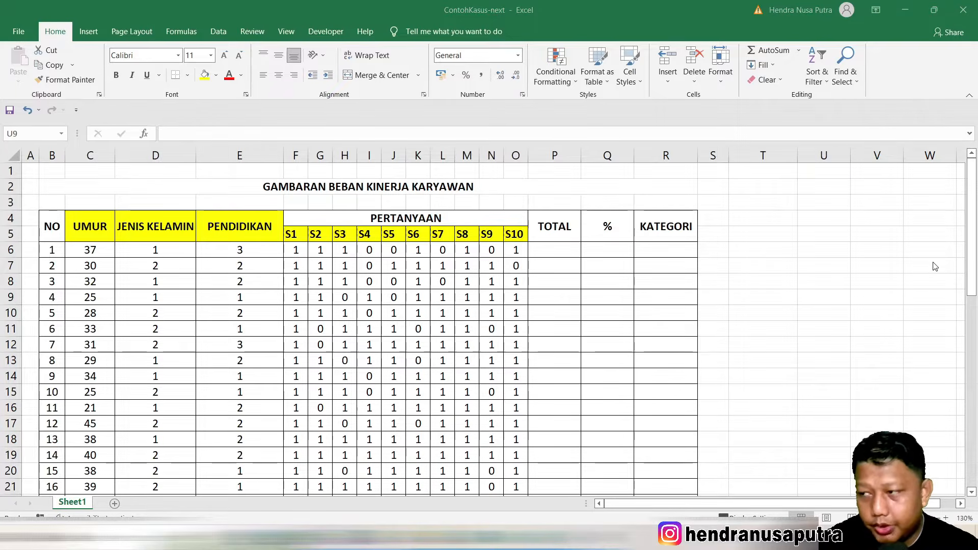
- Review the respondent rows through the last entry, and the first respondent's age, gender, education and answers
scroll(911, 284, "down", 6)
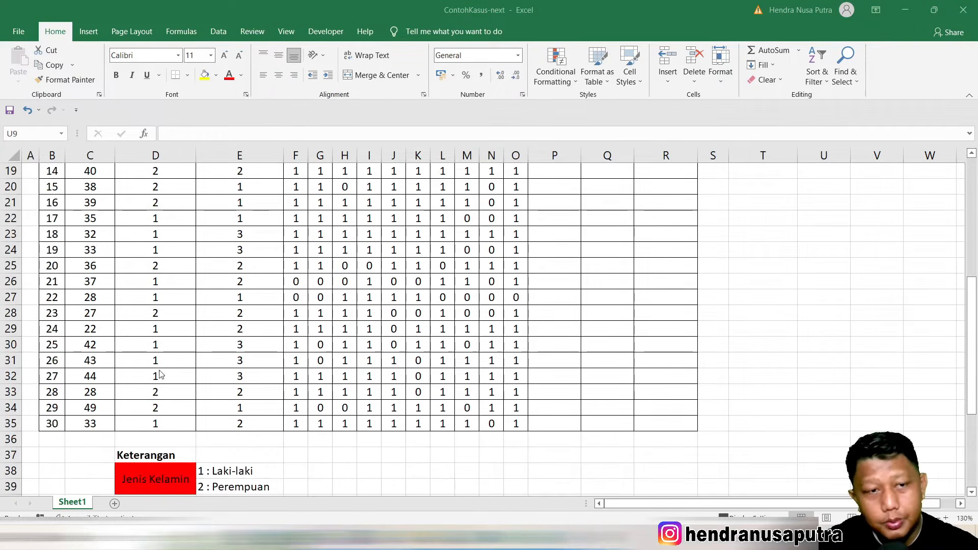
scroll(280, 355, "up", 1)
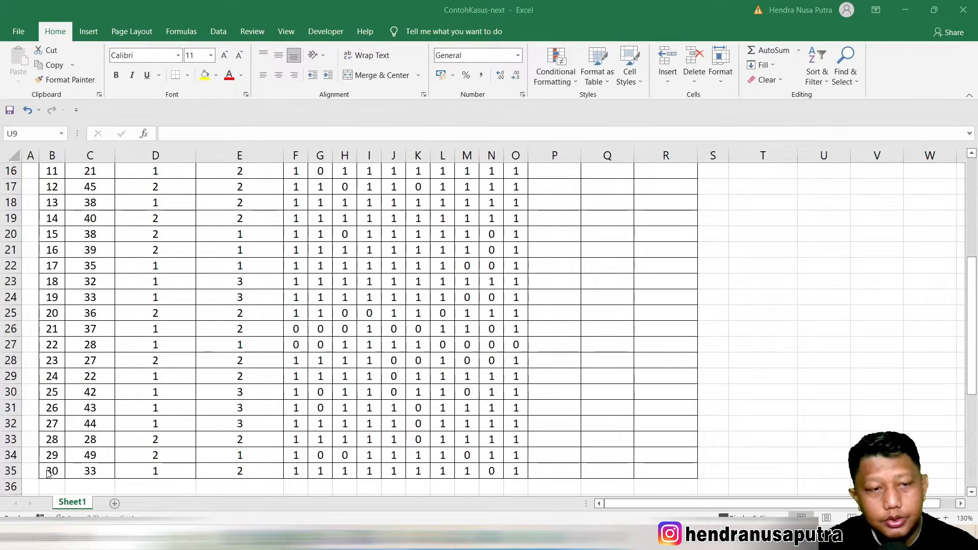
left_click(53, 471)
left_click(53, 471)
scroll(236, 343, "up", 5)
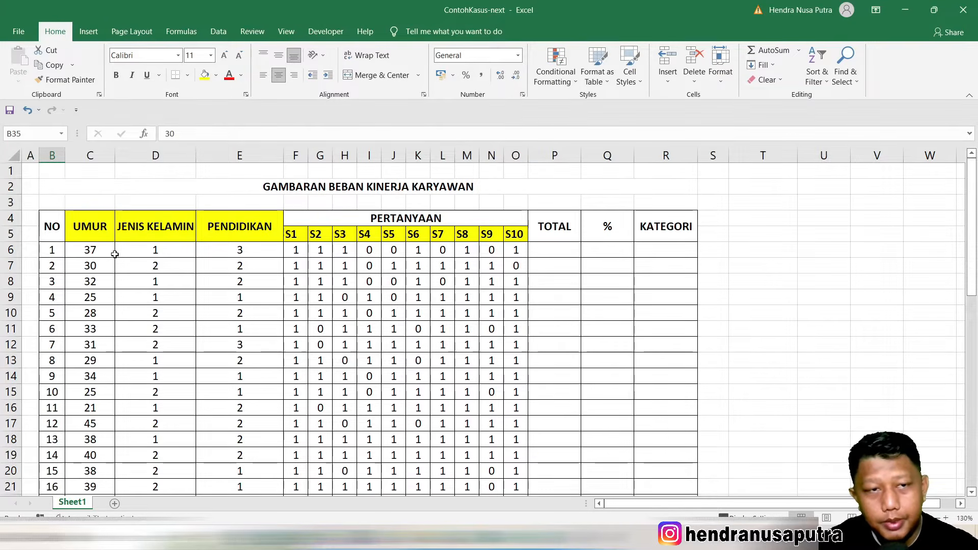
left_click(92, 251)
left_click(155, 250)
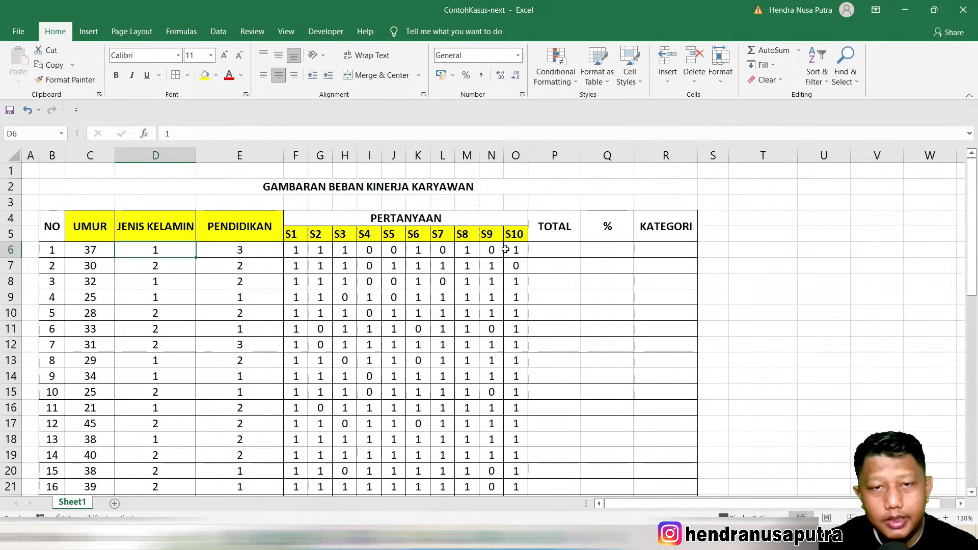
left_click(443, 250)
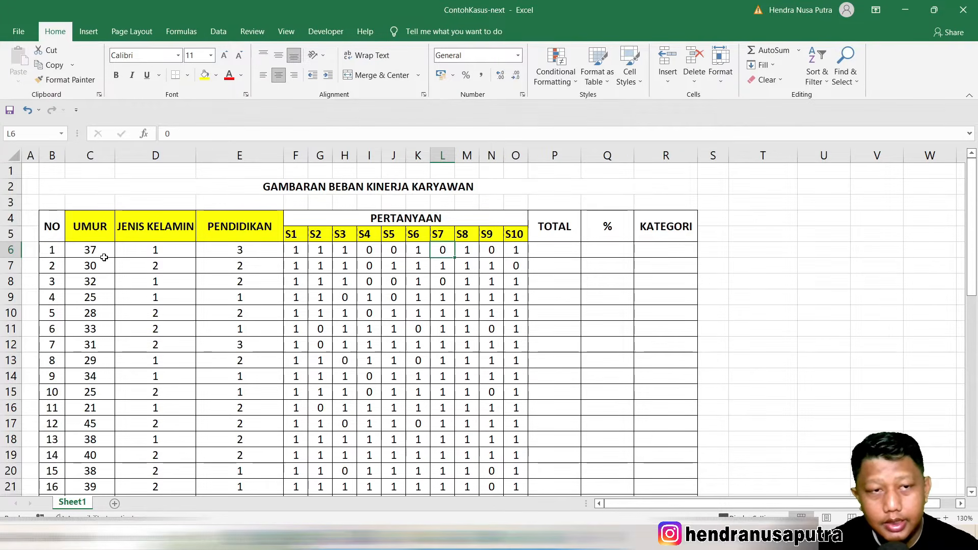
scroll(135, 285, "down", 1)
scroll(153, 279, "up", 1)
left_click(174, 226)
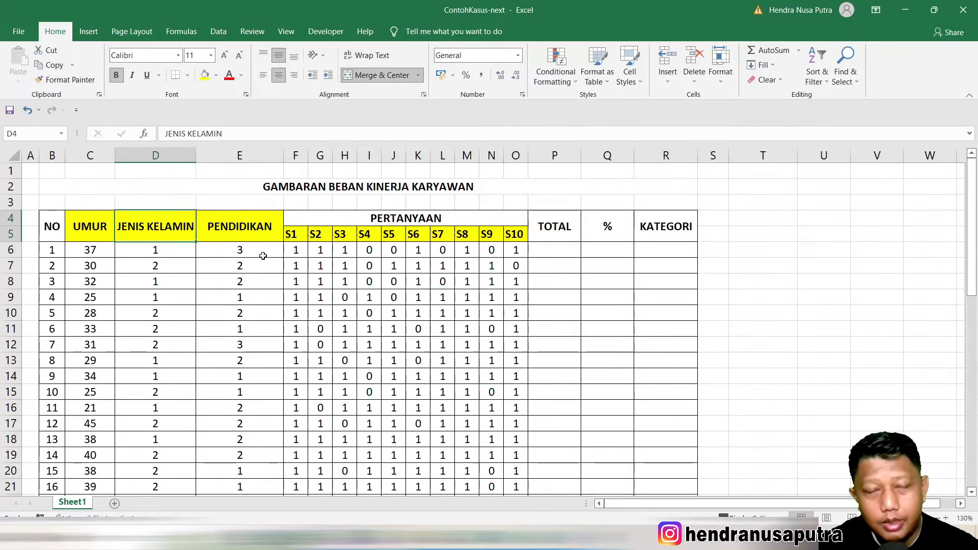
left_click(165, 251)
left_click_drag(162, 249, 515, 248)
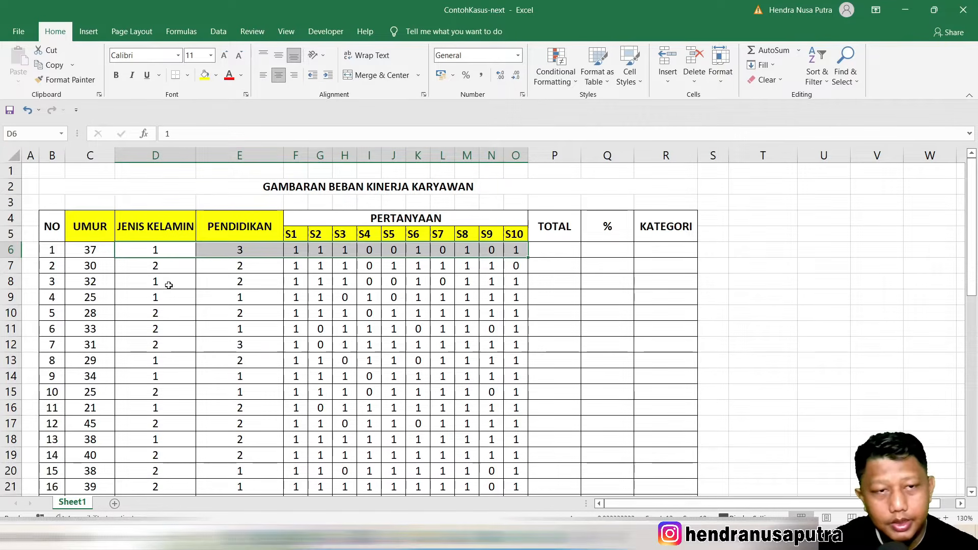
- Compare the JENIS KELAMIN and PENDIDIKAN codes with their definitions in the Keterangan legend below the table
left_click(174, 255)
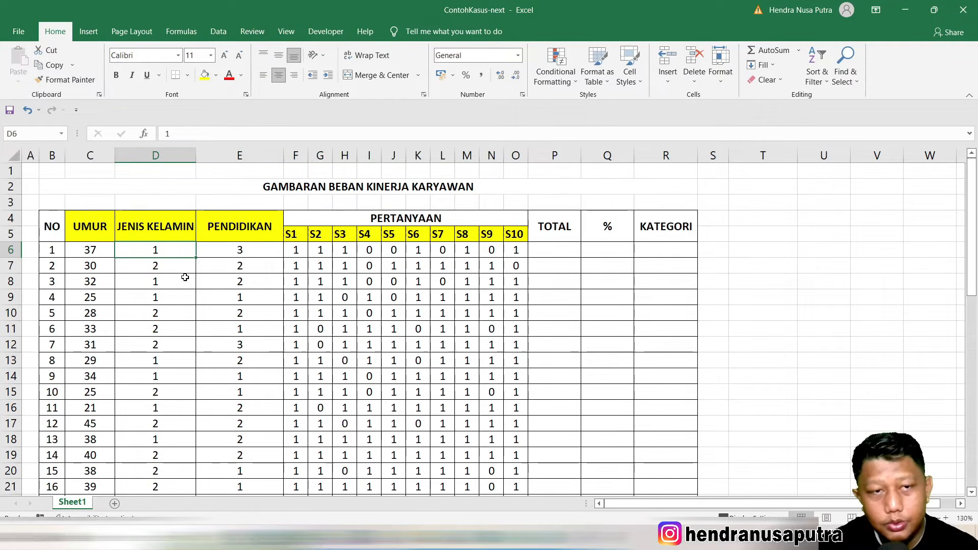
scroll(205, 293, "down", 6)
scroll(205, 293, "down", 2)
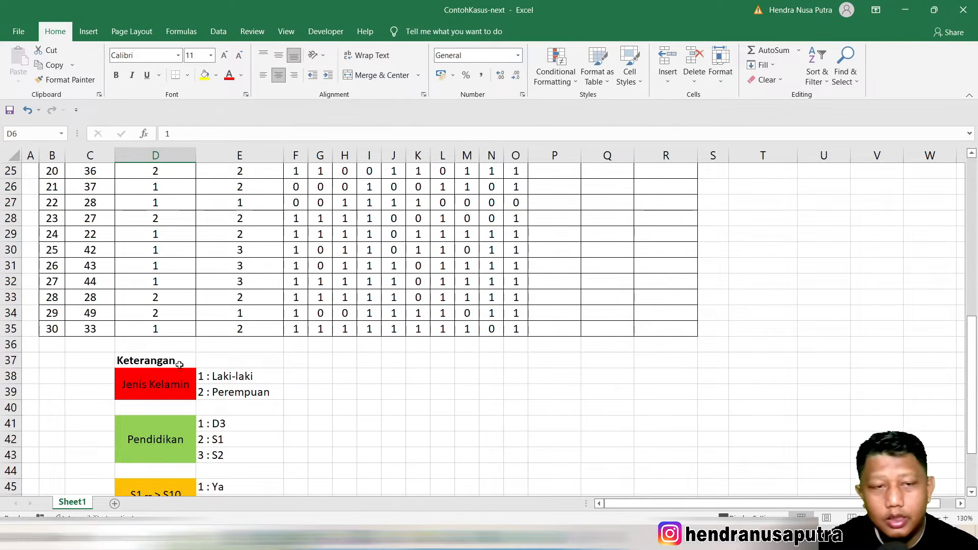
scroll(289, 311, "up", 8)
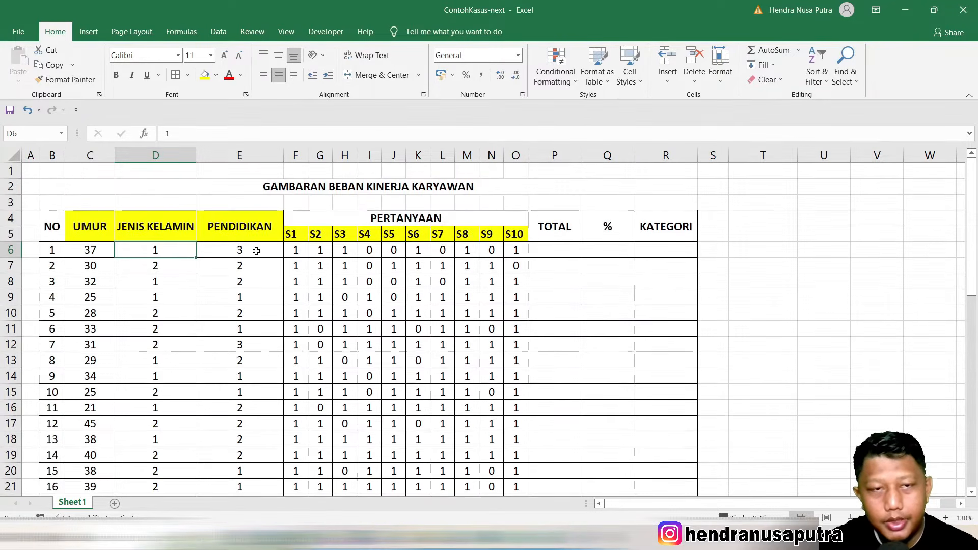
left_click(253, 253)
scroll(266, 305, "down", 9)
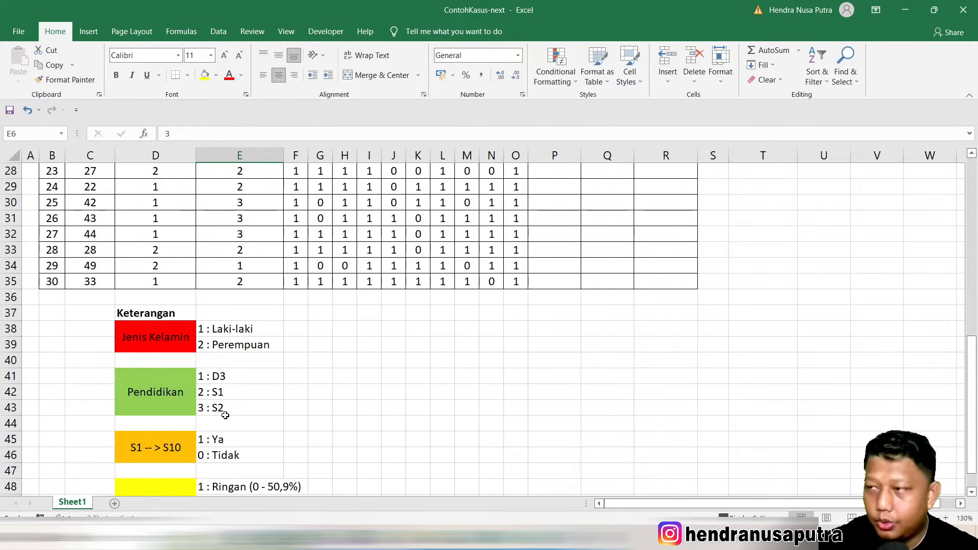
scroll(268, 318, "up", 5)
scroll(268, 318, "up", 4)
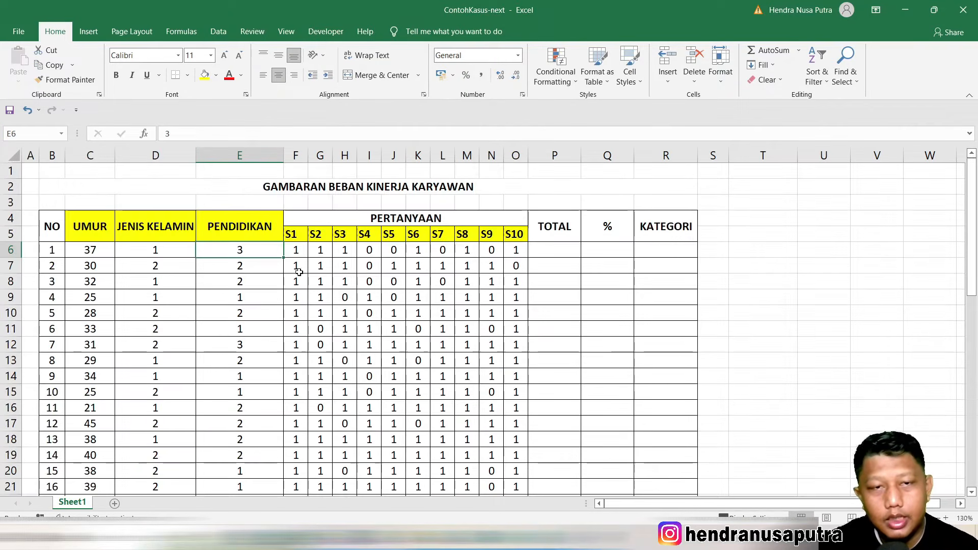
- Compare the first respondent's S1 to S10 answers with the answer codes in the Keterangan legend
left_click(300, 250)
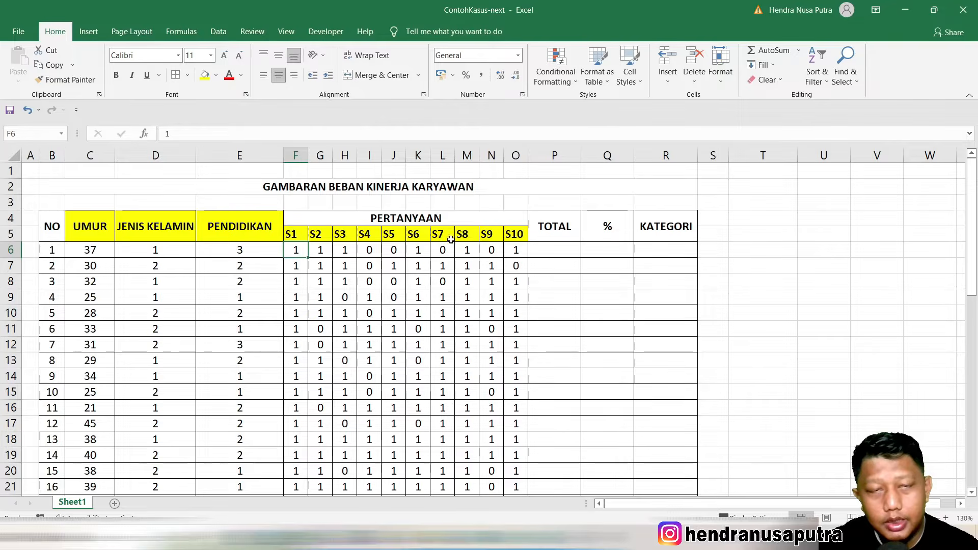
scroll(242, 385, "down", 9)
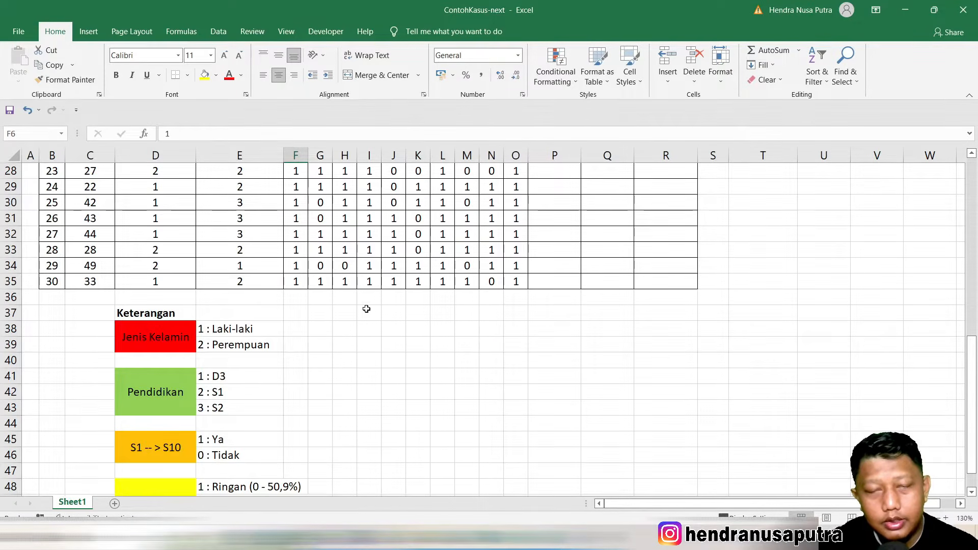
scroll(364, 307, "up", 8)
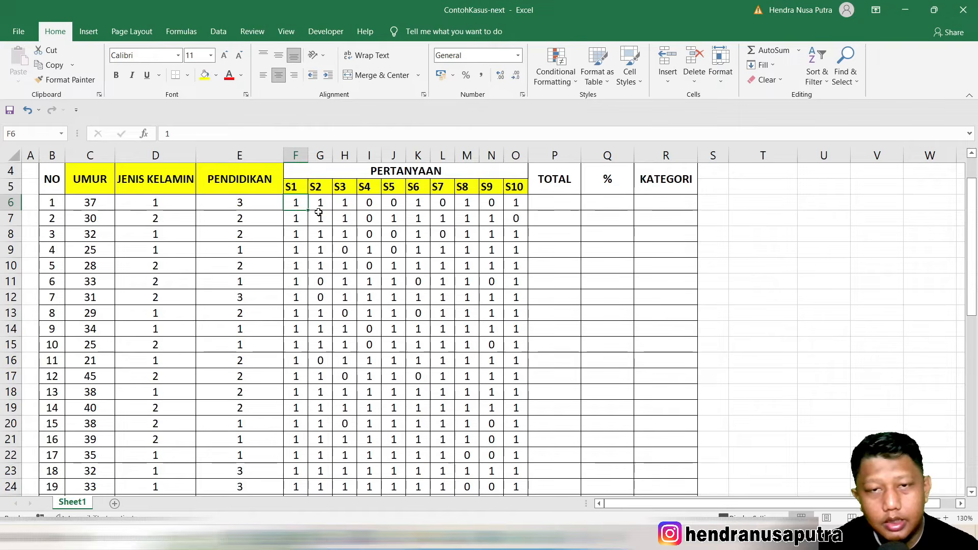
left_click(417, 208)
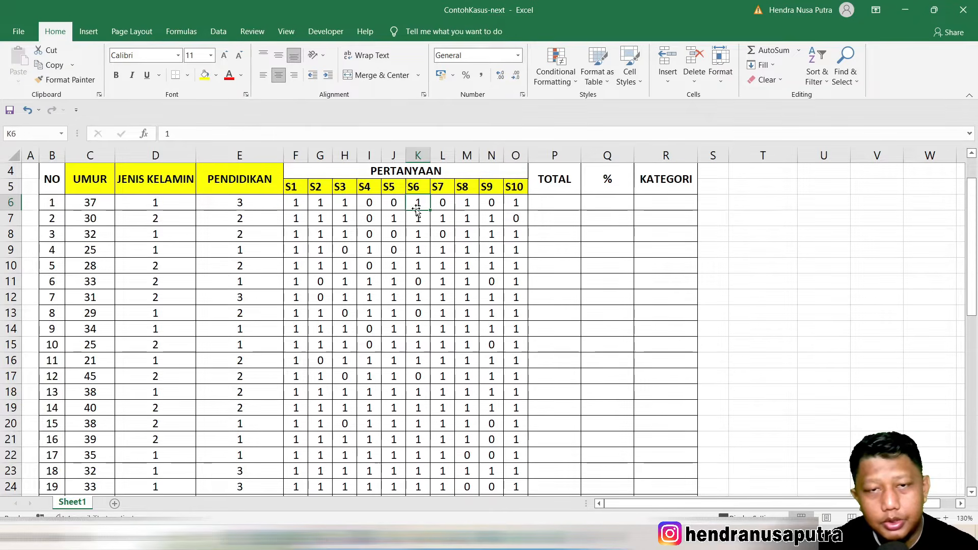
left_click(295, 202)
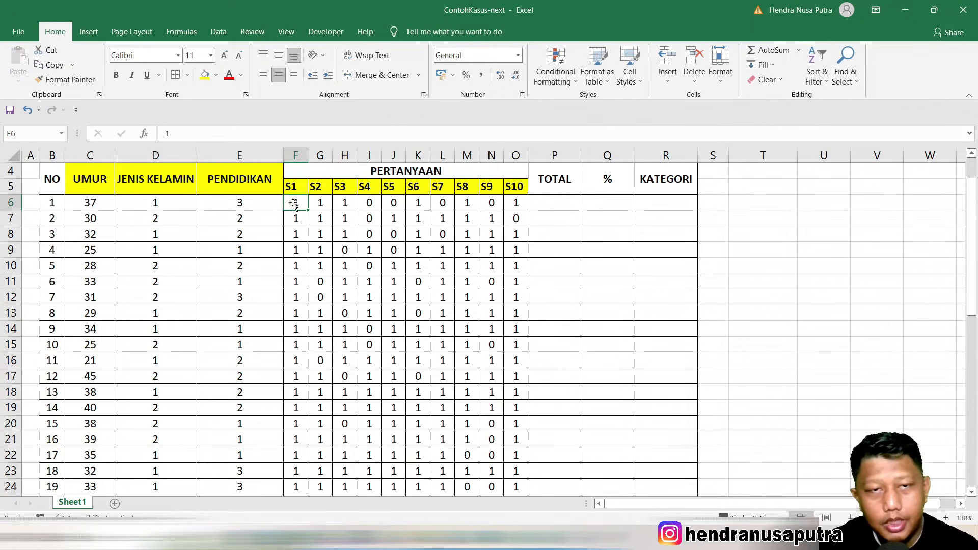
left_click_drag(300, 203, 491, 203)
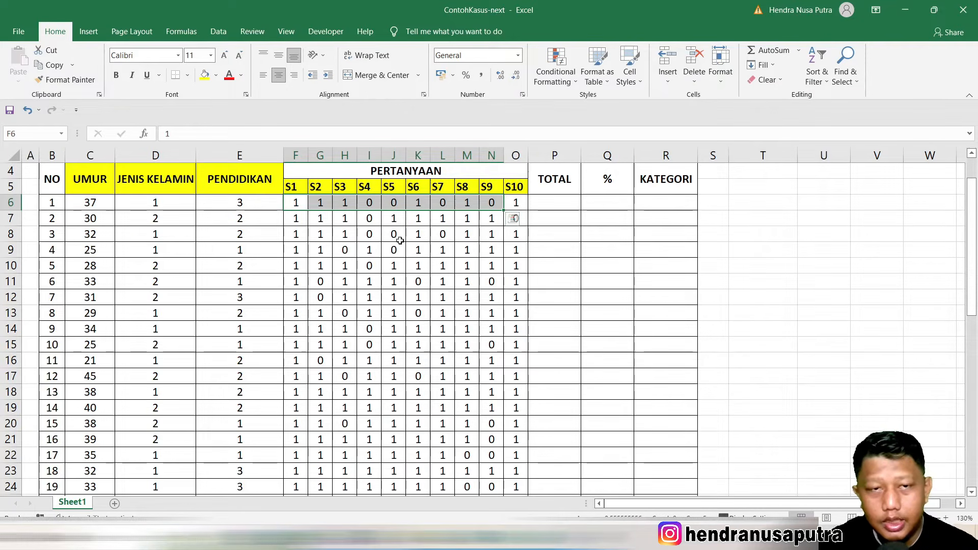
scroll(401, 239, "up", 1)
left_click(468, 249)
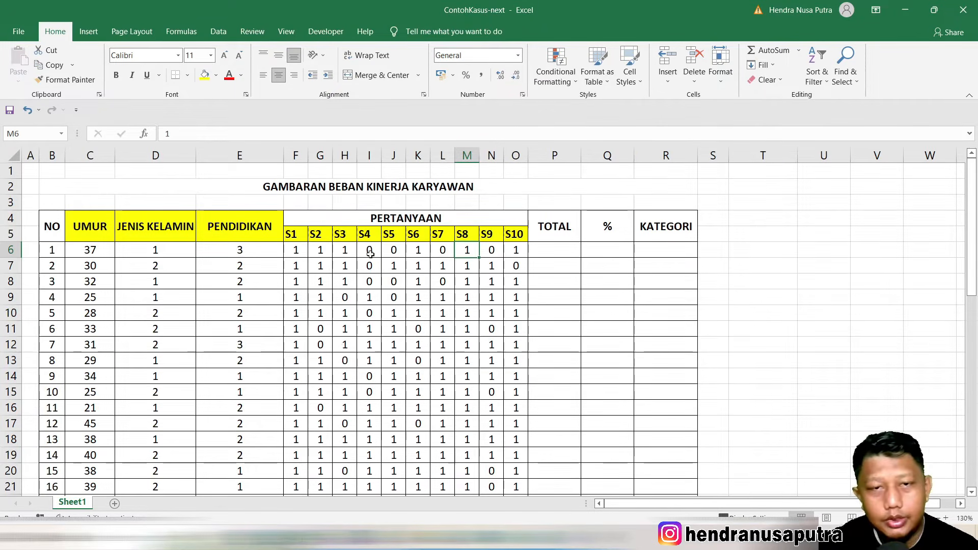
left_click_drag(299, 251, 509, 250)
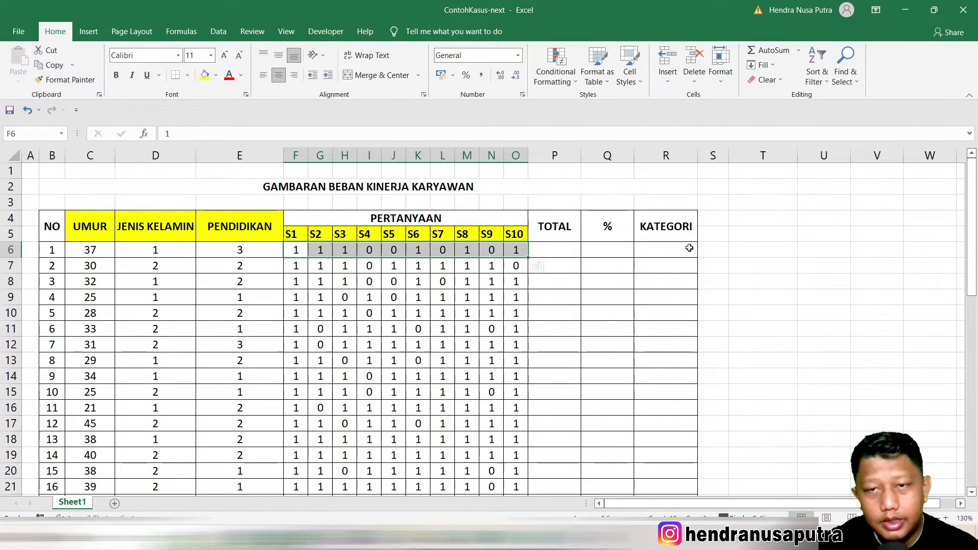
- Examine the percentage ranges for Kategori in the Keterangan legend and relate them to the table's KATEGORI column
left_click(673, 226)
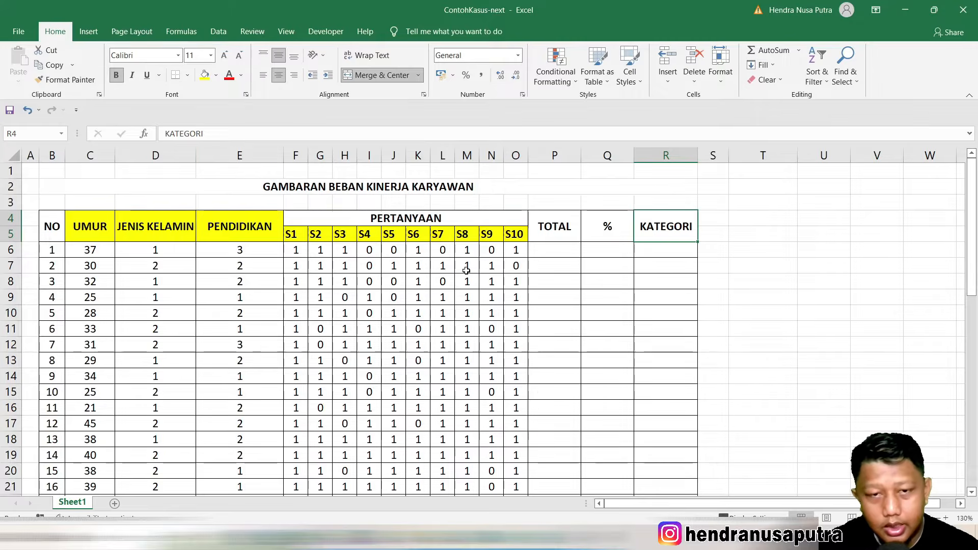
scroll(447, 282, "down", 6)
scroll(447, 282, "down", 5)
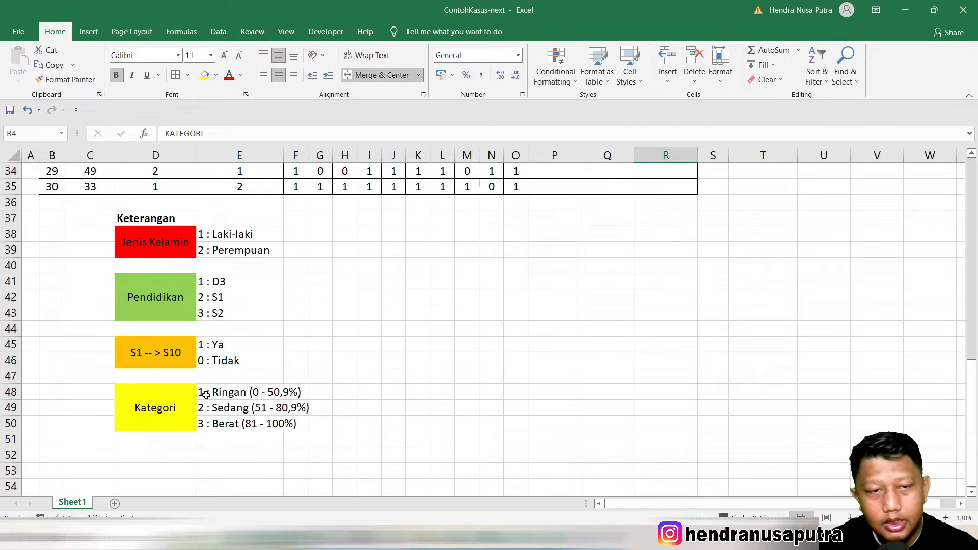
left_click(573, 356)
scroll(460, 280, "up", 3)
scroll(438, 278, "up", 2)
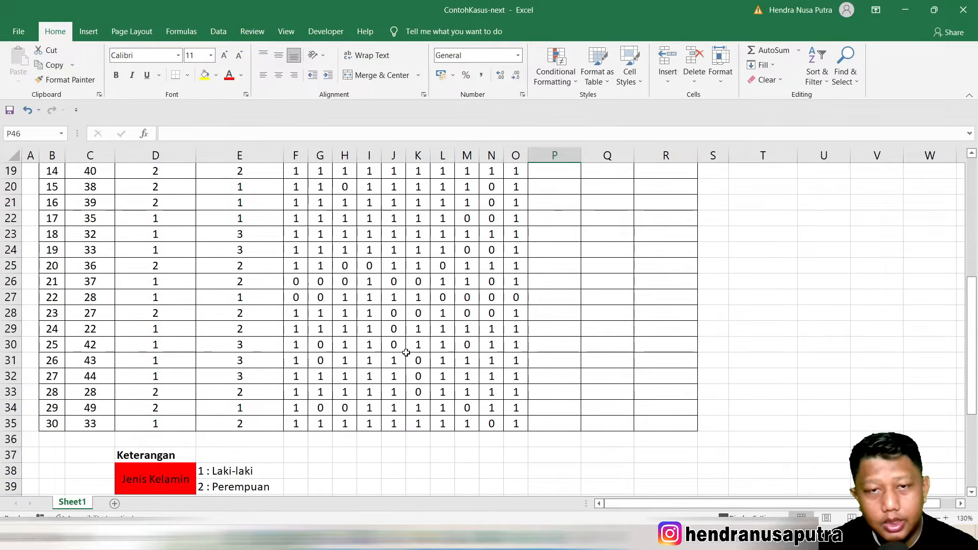
scroll(405, 350, "down", 2)
scroll(384, 323, "down", 1)
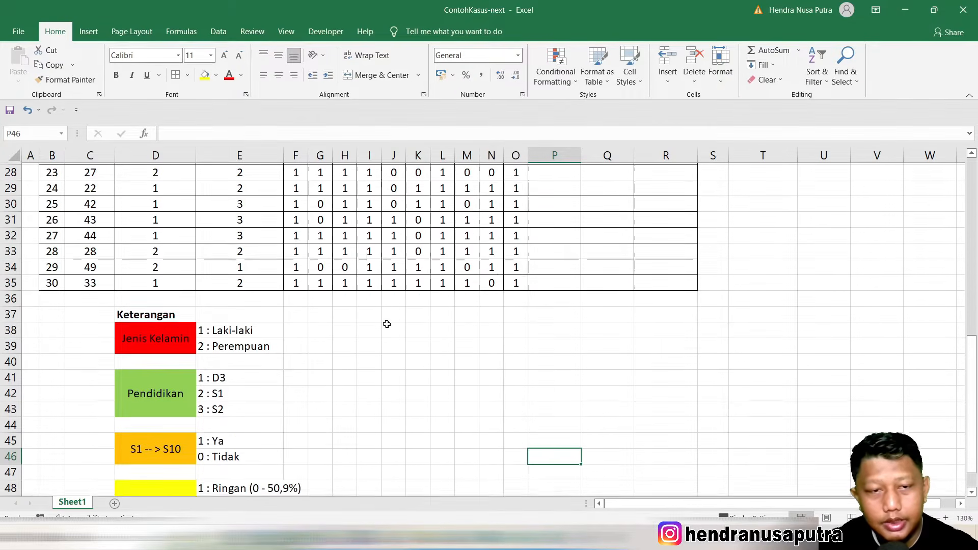
scroll(305, 410, "down", 1)
scroll(427, 371, "up", 1)
scroll(427, 370, "up", 10)
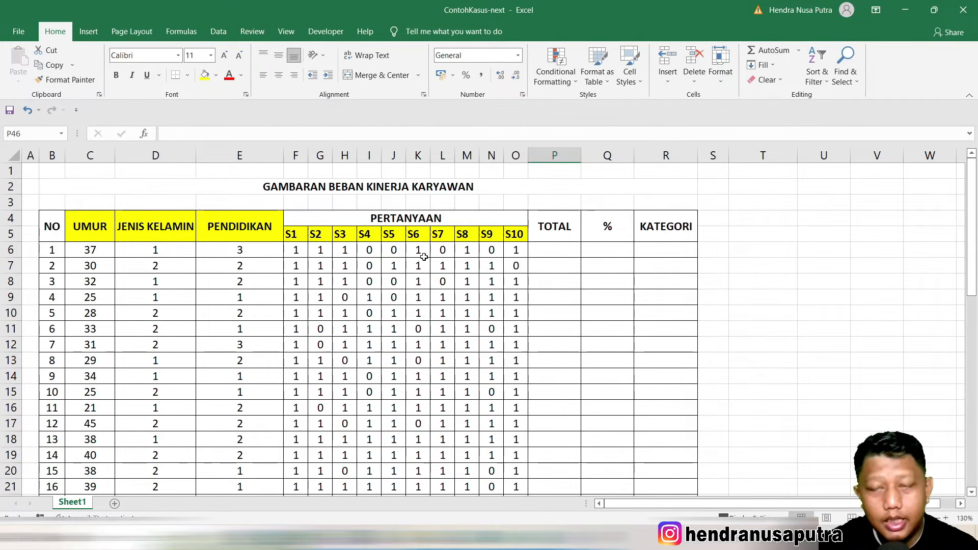
scroll(326, 331, "down", 10)
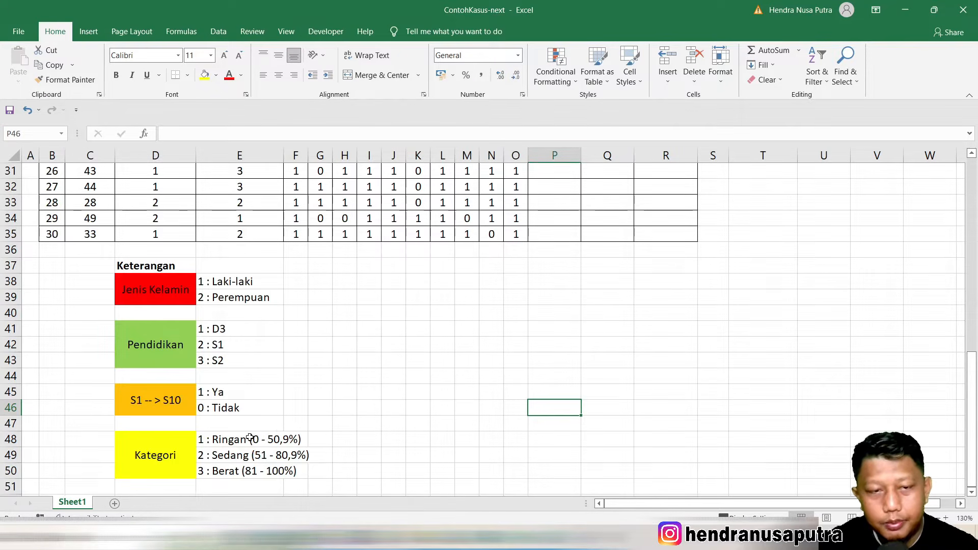
scroll(430, 368, "up", 10)
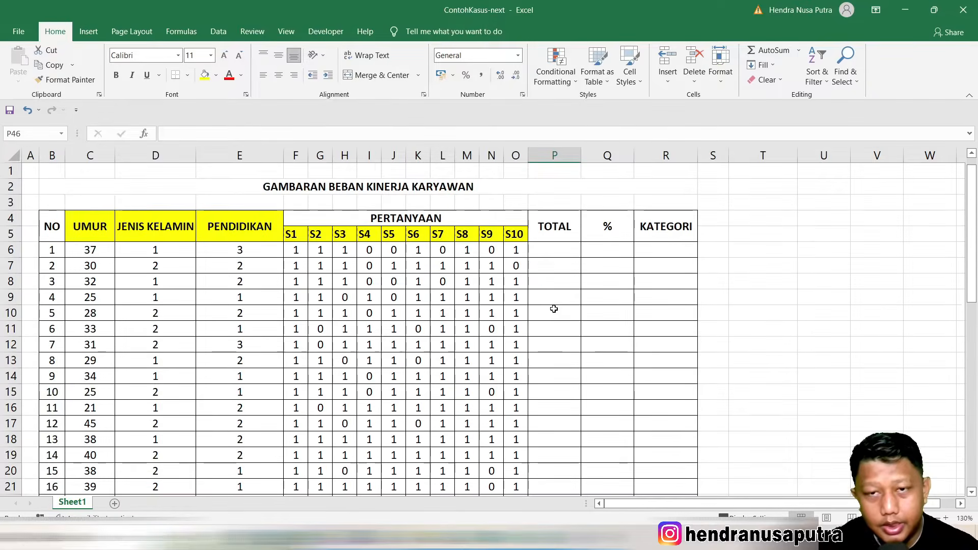
left_click(668, 246)
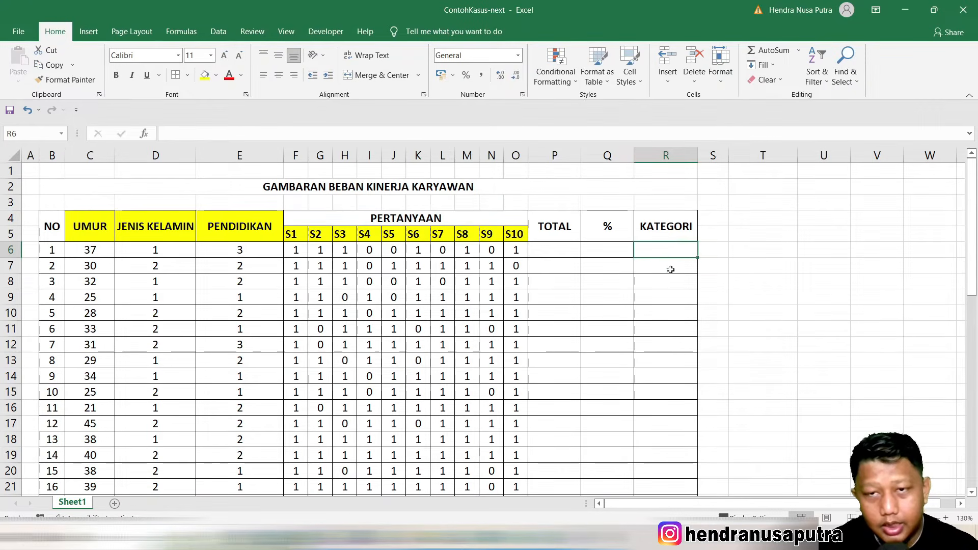
- Look over the empty KATEGORI, % and TOTAL columns of the respondent table
left_click(666, 266)
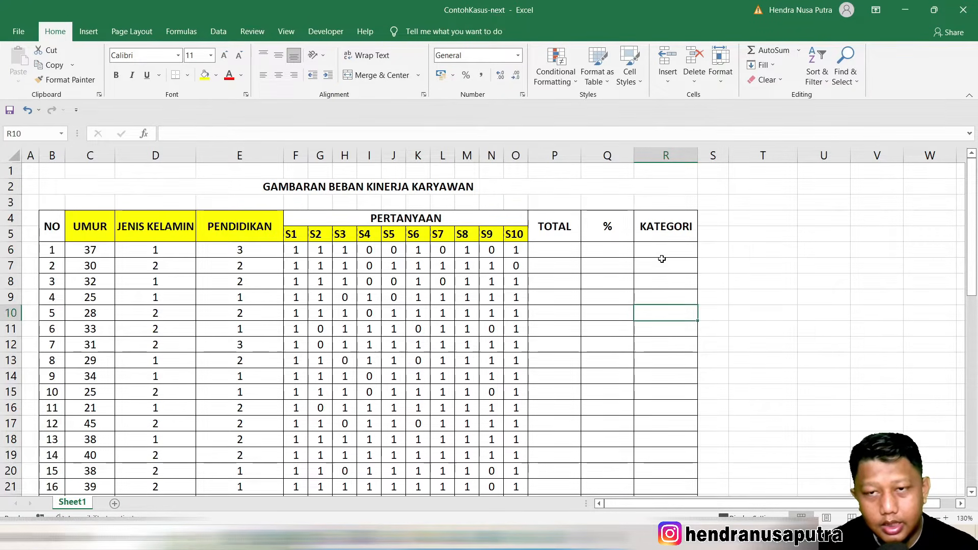
left_click_drag(659, 245, 670, 439)
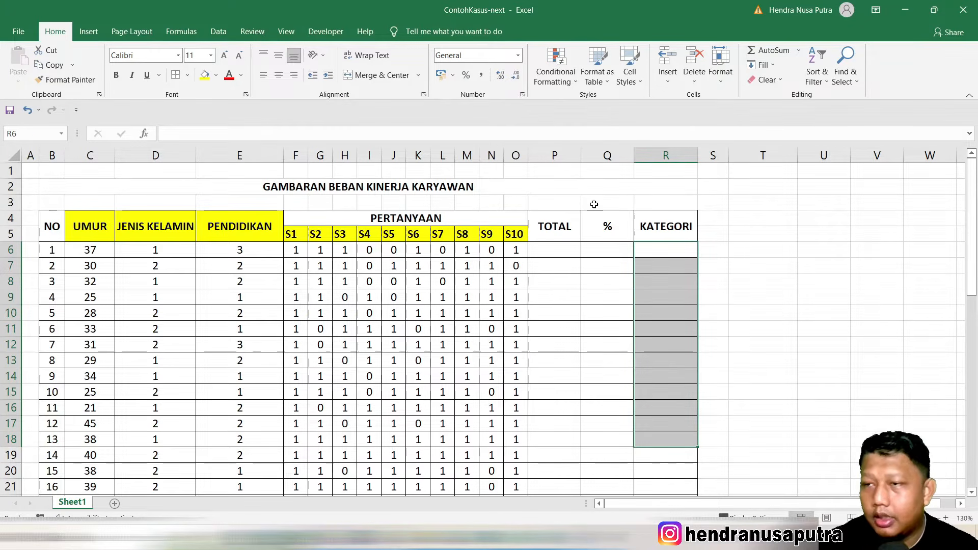
left_click_drag(608, 244, 616, 391)
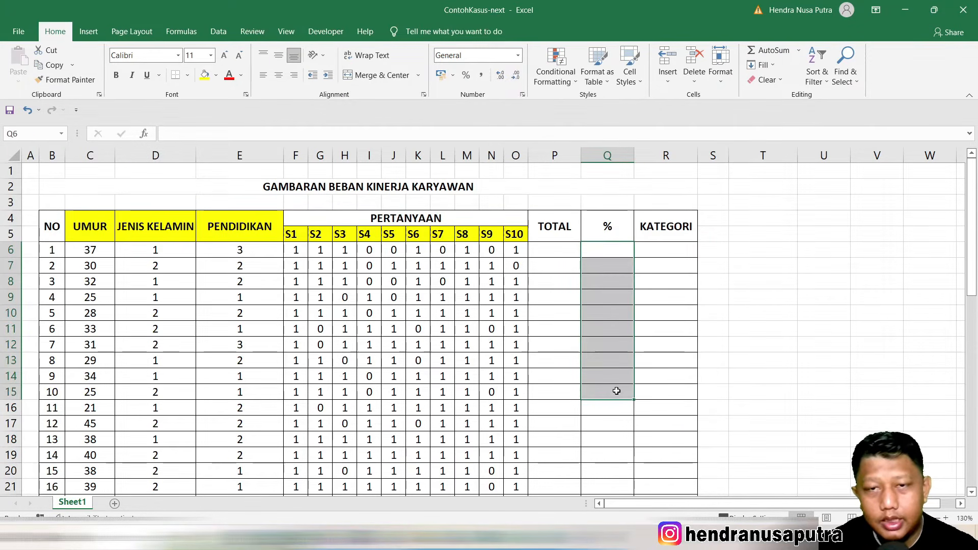
left_click(558, 235)
left_click(654, 246)
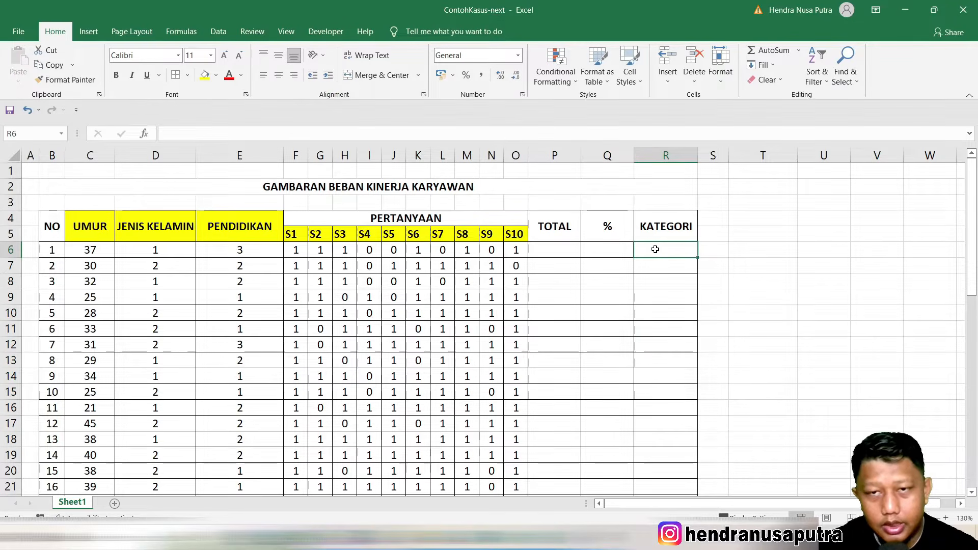
left_click_drag(609, 247, 613, 419)
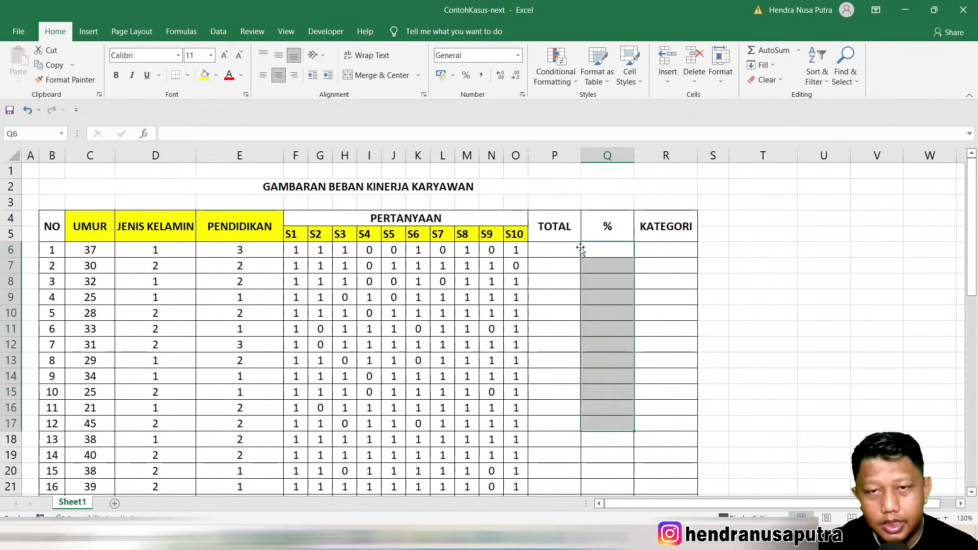
left_click_drag(564, 245, 569, 409)
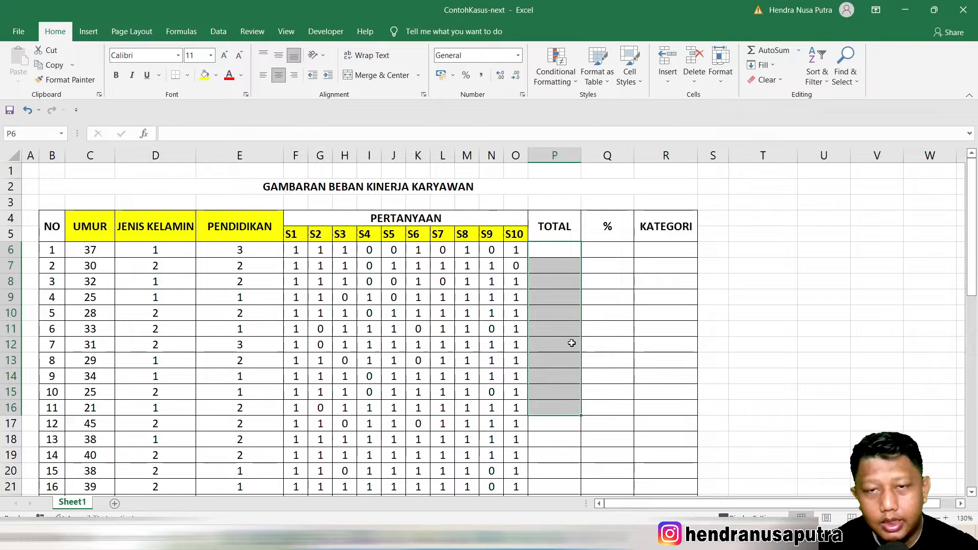
- Sum the first respondent's S1 to S10 answers in TOTAL cell P6 with =SUM(F6:O6)
left_click(560, 252)
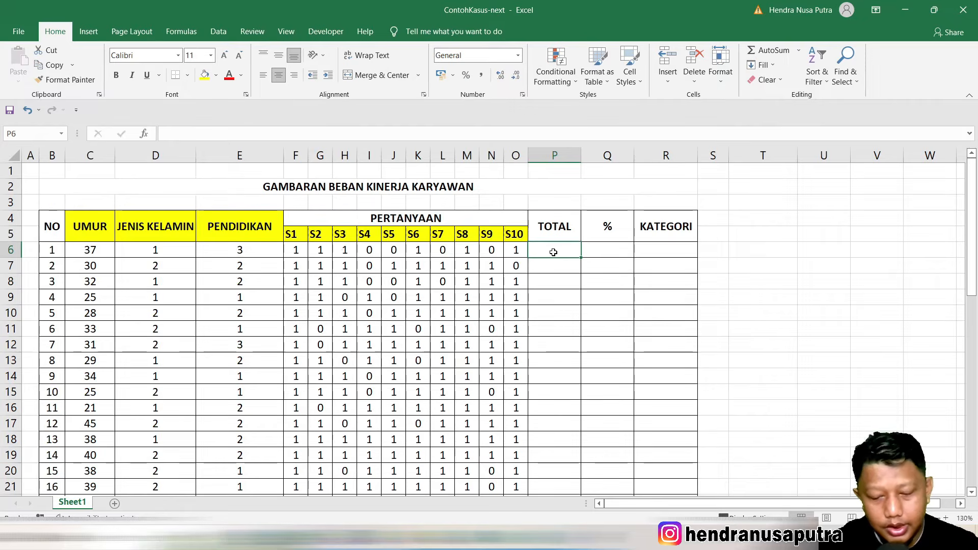
type("=sum(")
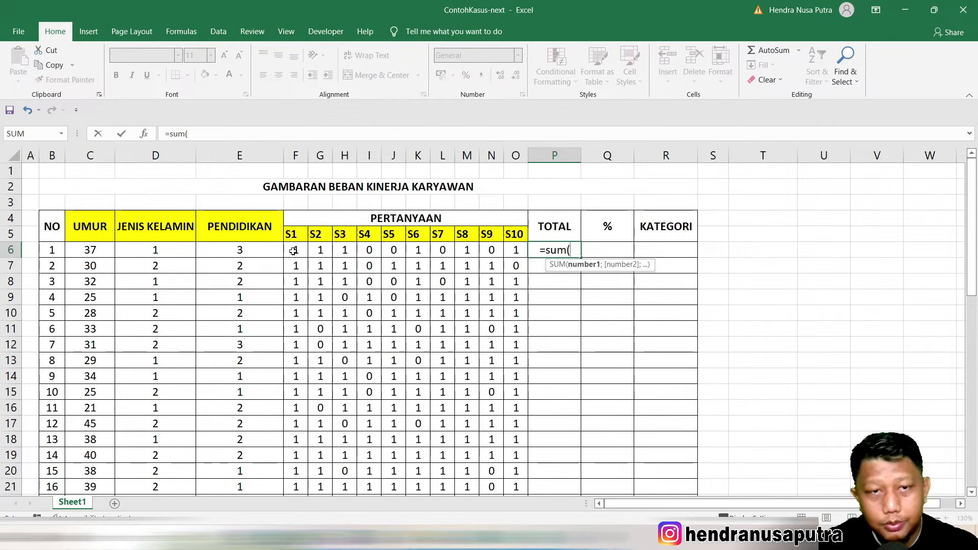
left_click_drag(294, 250, 513, 245)
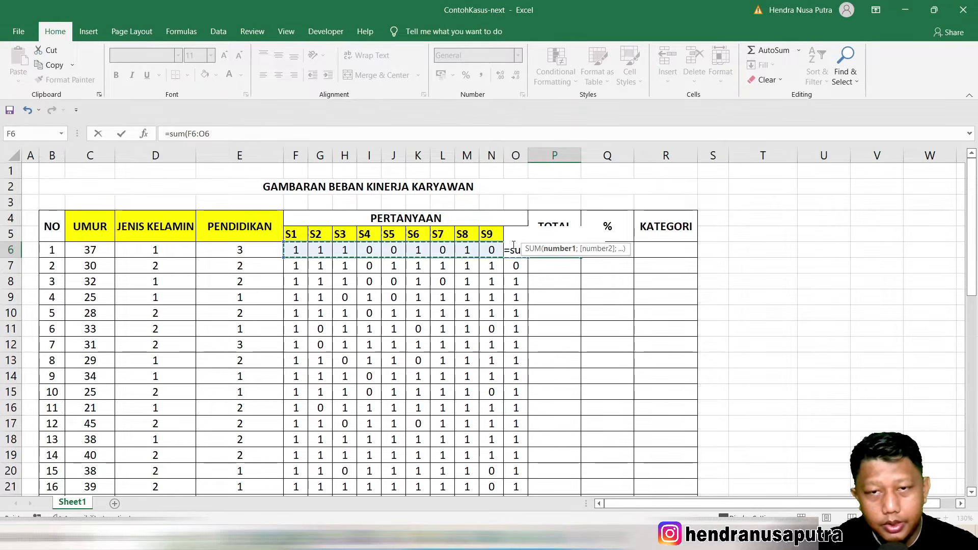
key("Return")
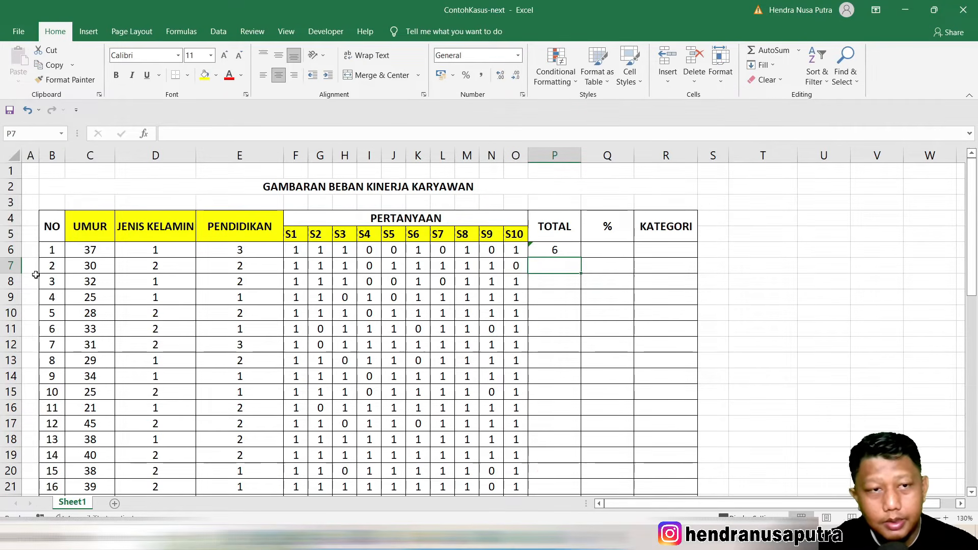
- Fill the TOTAL formula from P6 down to the last respondent in row 35 and check the filled column
left_click_drag(55, 249, 535, 247)
left_click(563, 247)
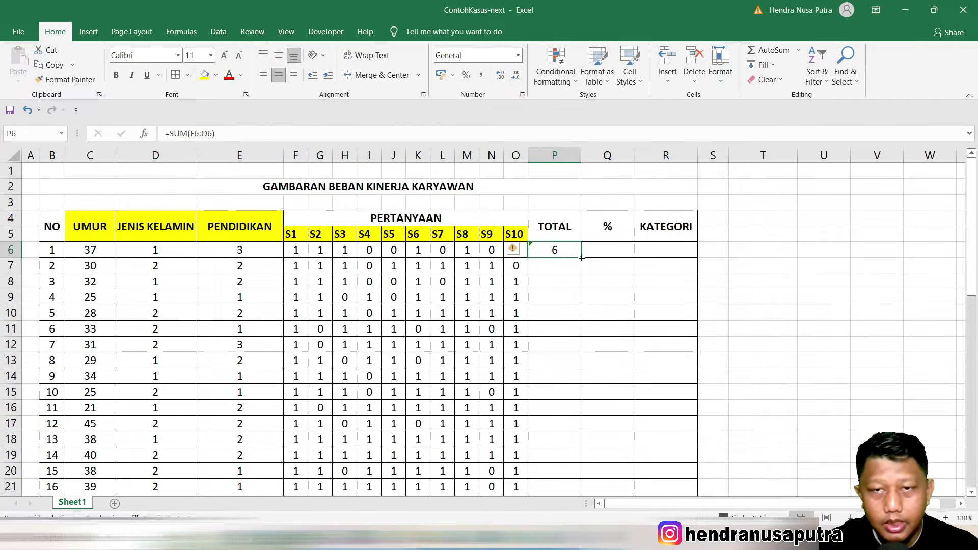
double_click(580, 259)
scroll(589, 300, "down", 4)
scroll(589, 300, "down", 2)
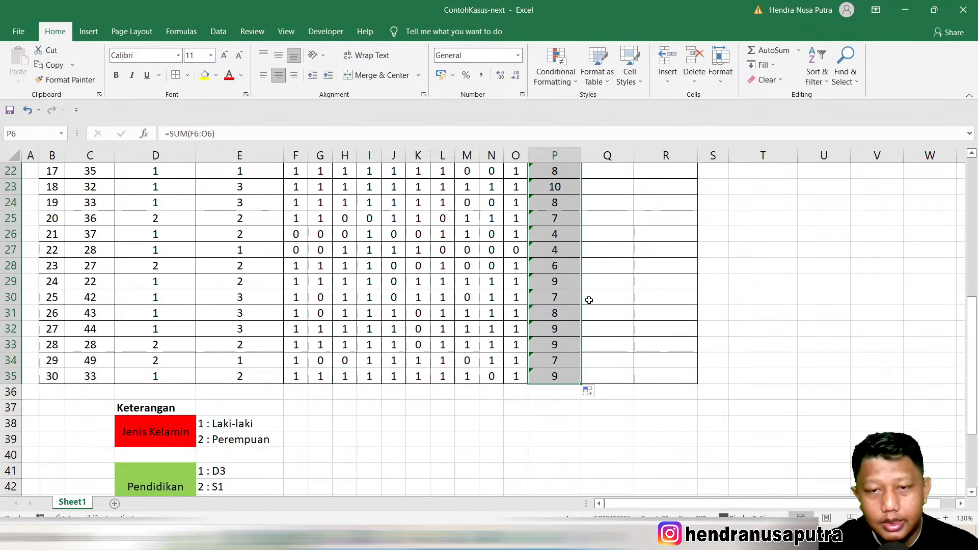
scroll(586, 295, "up", 7)
left_click_drag(554, 248, 570, 471)
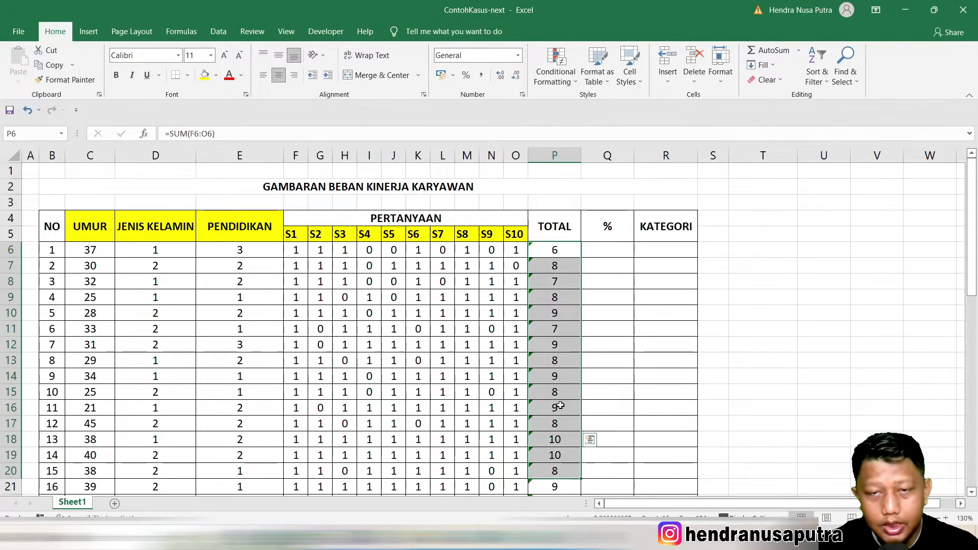
scroll(559, 403, "down", 5)
scroll(559, 398, "up", 5)
- Calculate the first respondent's percentage in Q6 with the formula =P6/10*100
left_click(614, 253)
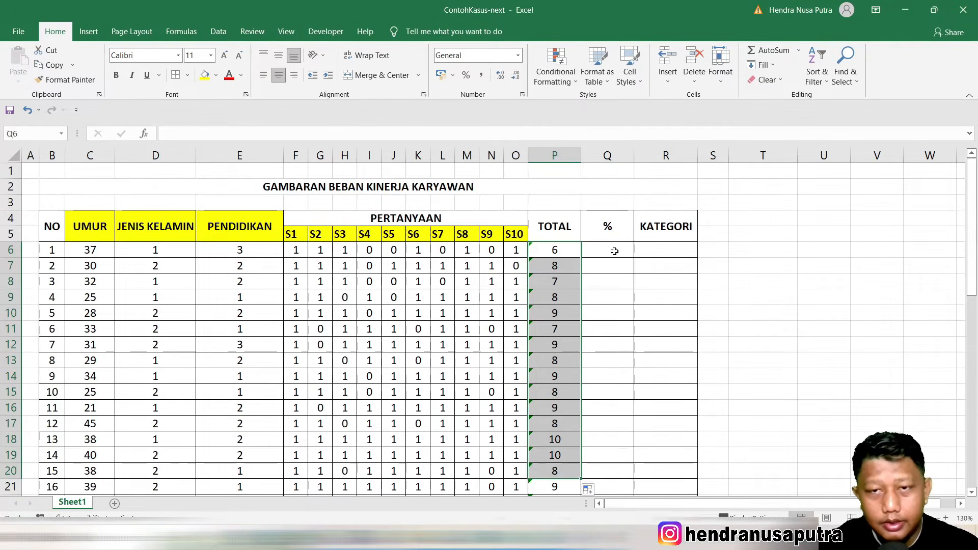
left_click(531, 252)
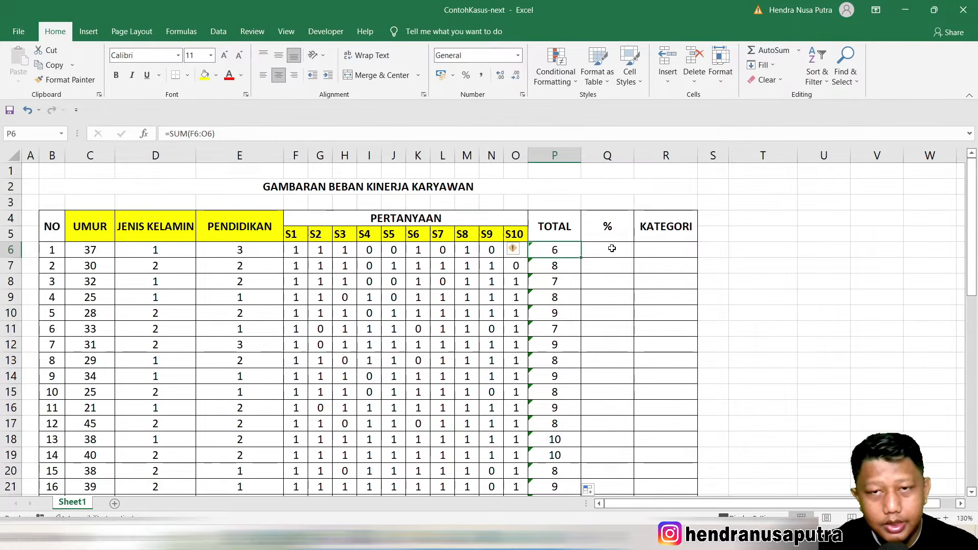
left_click(628, 248)
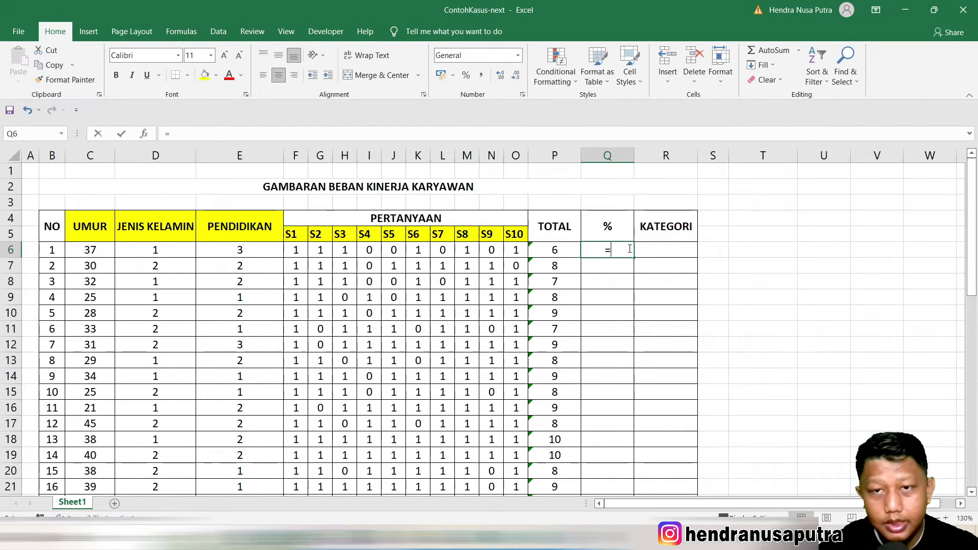
type("=")
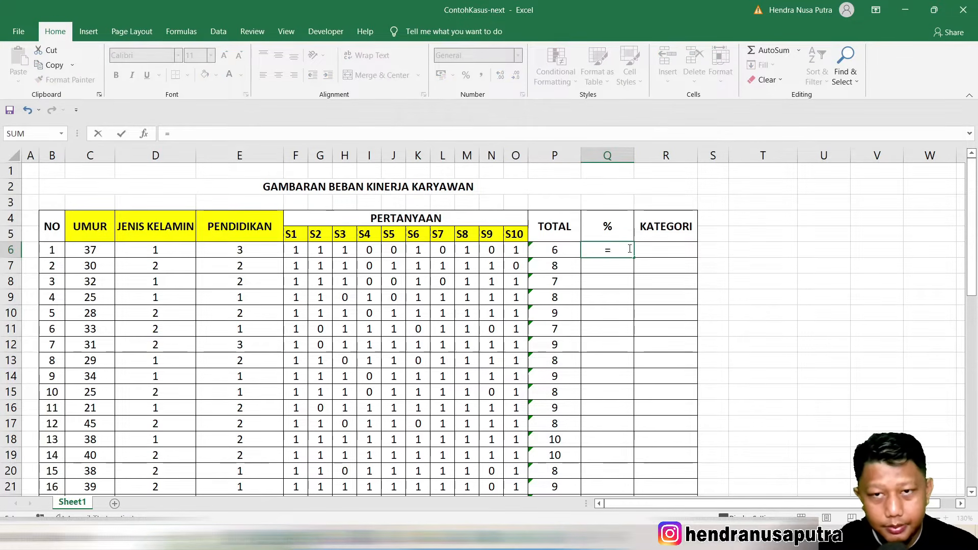
left_click(558, 248)
type("*")
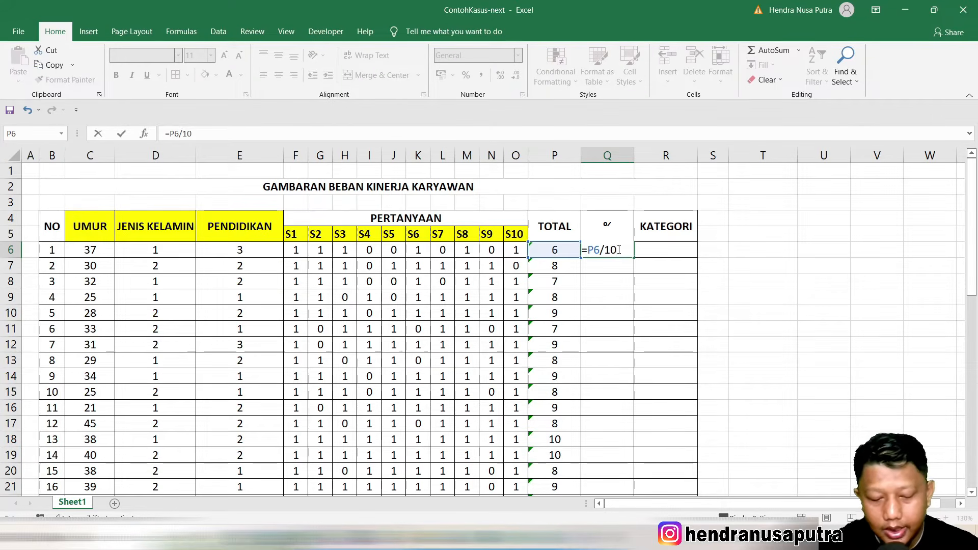
type("100")
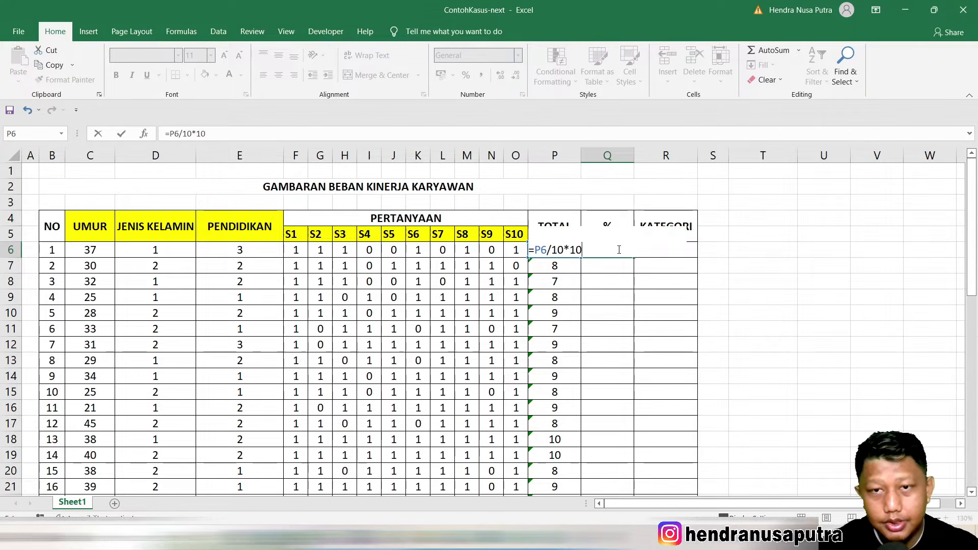
key("Return")
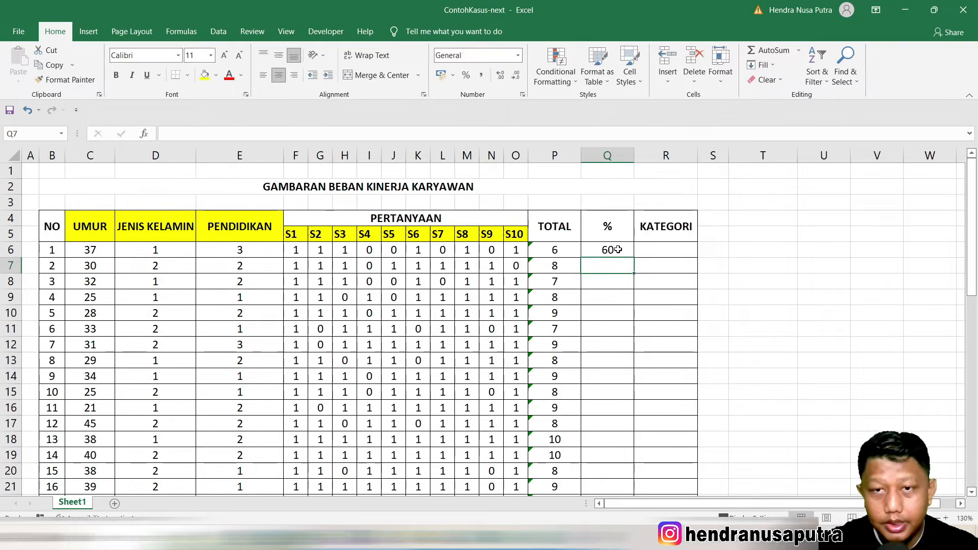
- Fill the percentage formula from Q6 down the % column to the last respondent in row 35
left_click(618, 249)
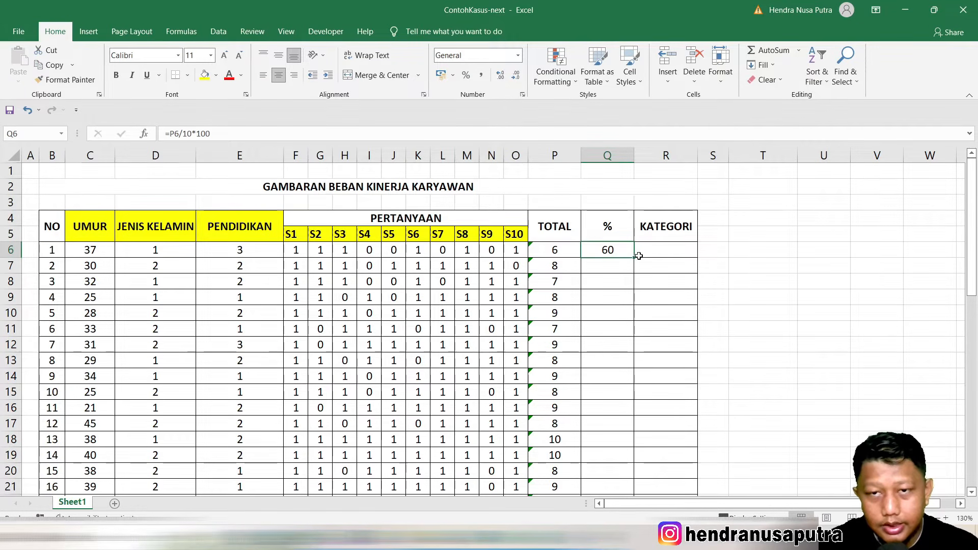
scroll(639, 256, "up", 1)
left_click_drag(710, 254, 717, 465)
scroll(726, 310, "up", 6)
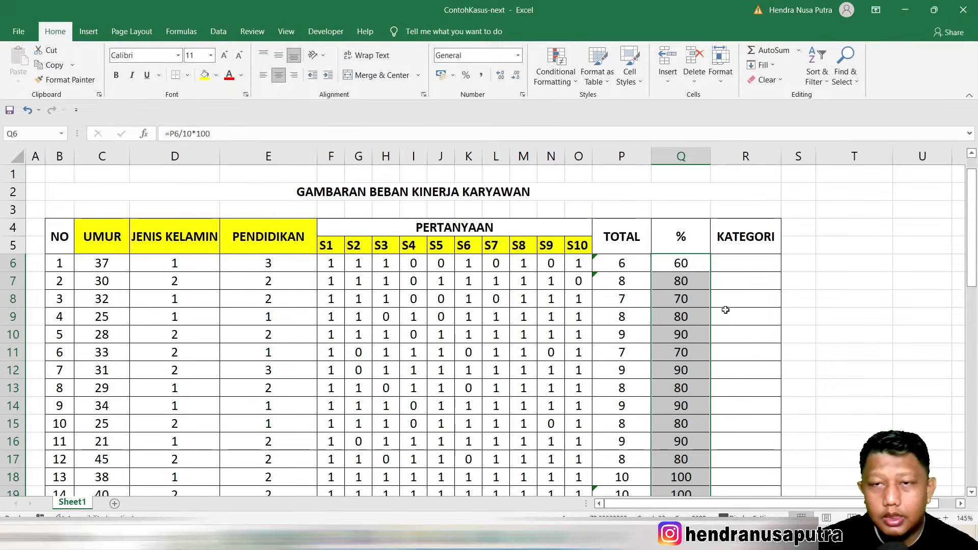
left_click(695, 263)
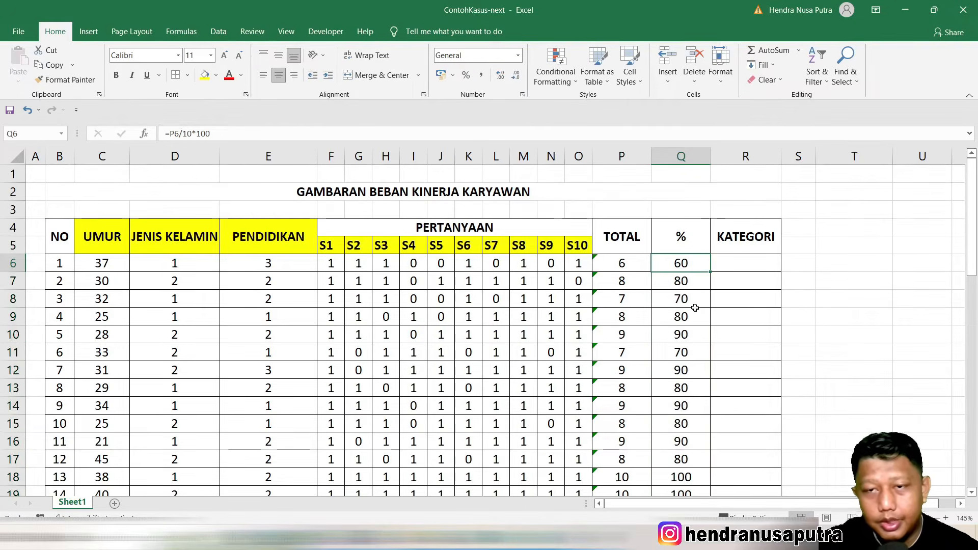
- Start an IF formula in KATEGORI cell R6 that tests whether the percentage in Q6 is <=50,9, following the Kategori legend
left_click(748, 260)
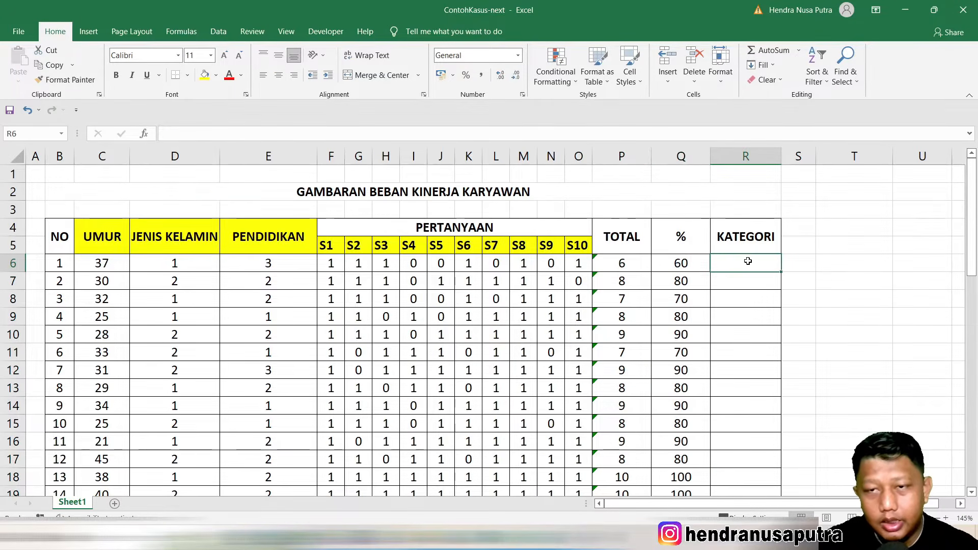
scroll(748, 261, "down", 8)
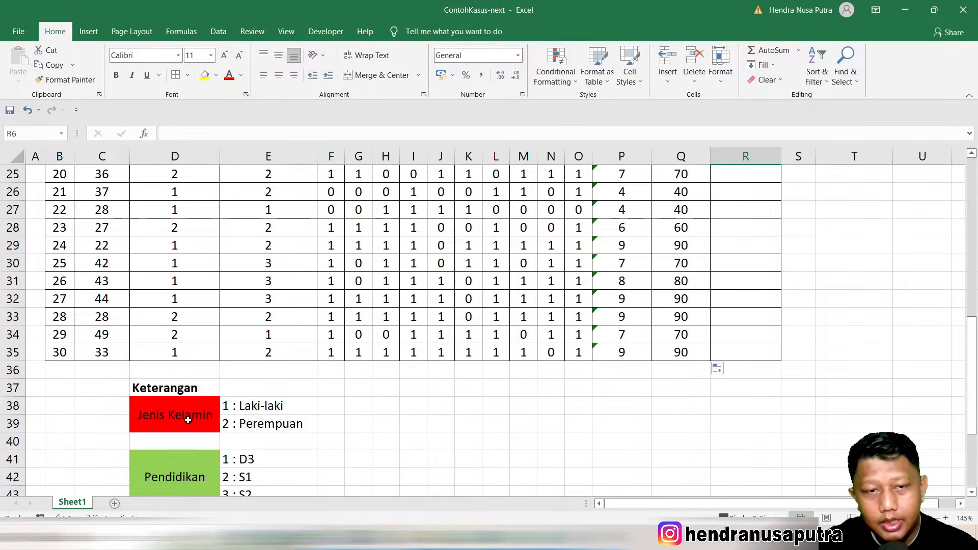
scroll(256, 446, "down", 3)
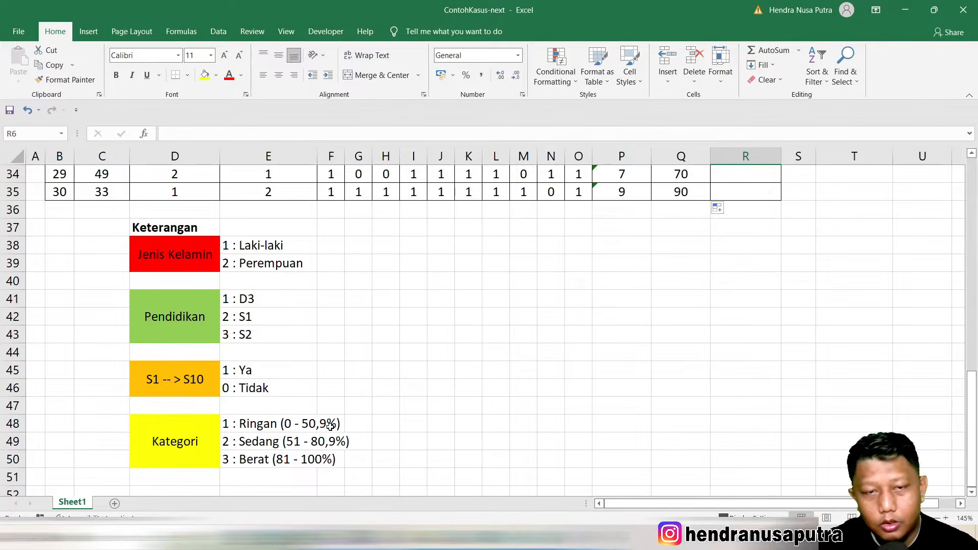
scroll(694, 321, "up", 11)
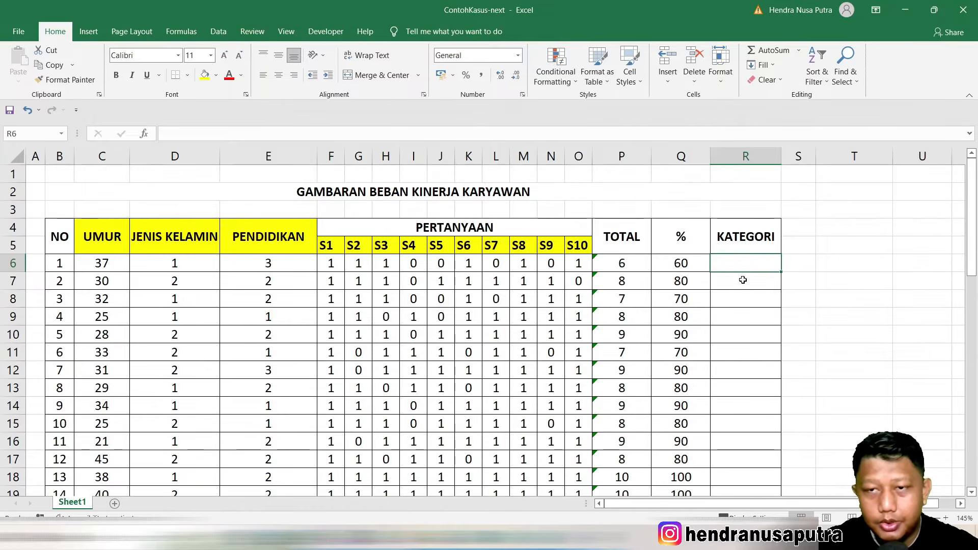
left_click(743, 280)
left_click(738, 263)
type("=")
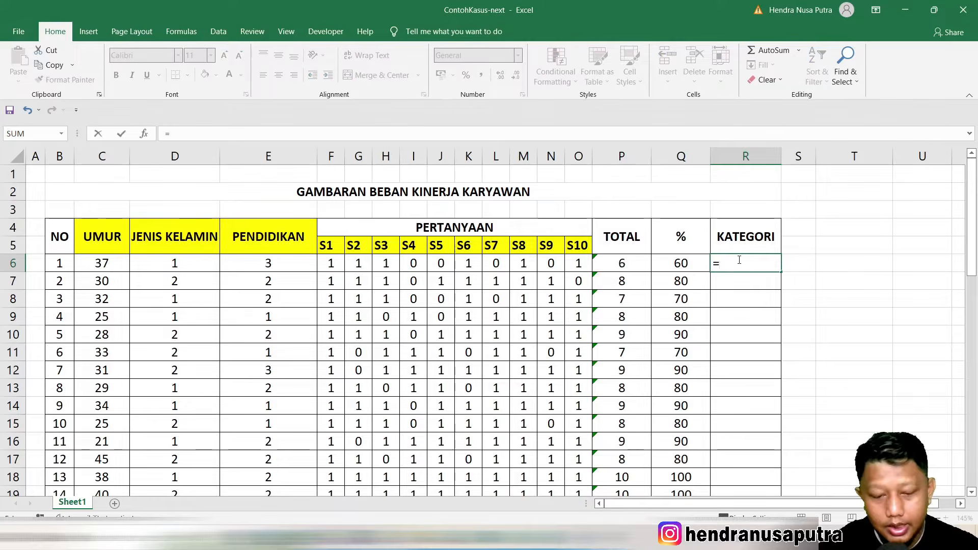
type("if(")
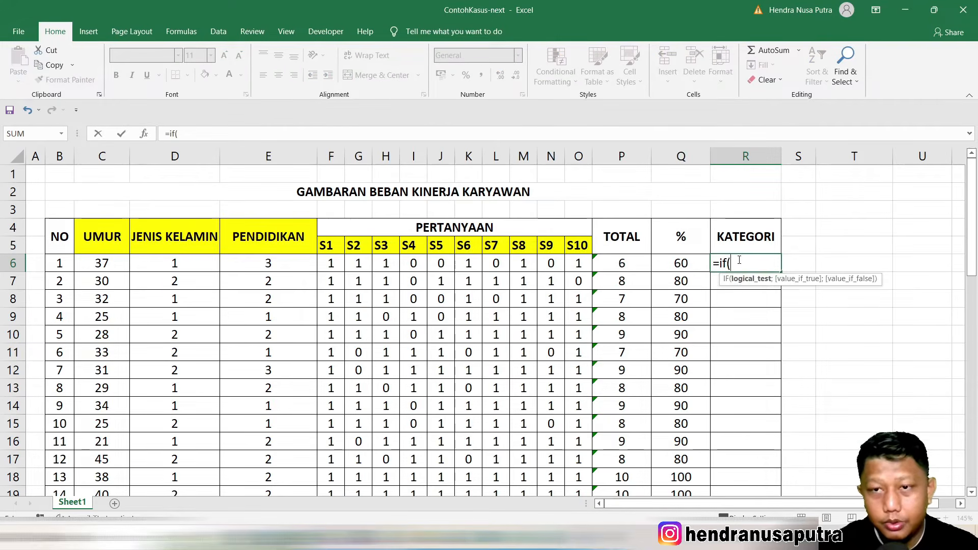
left_click(677, 263)
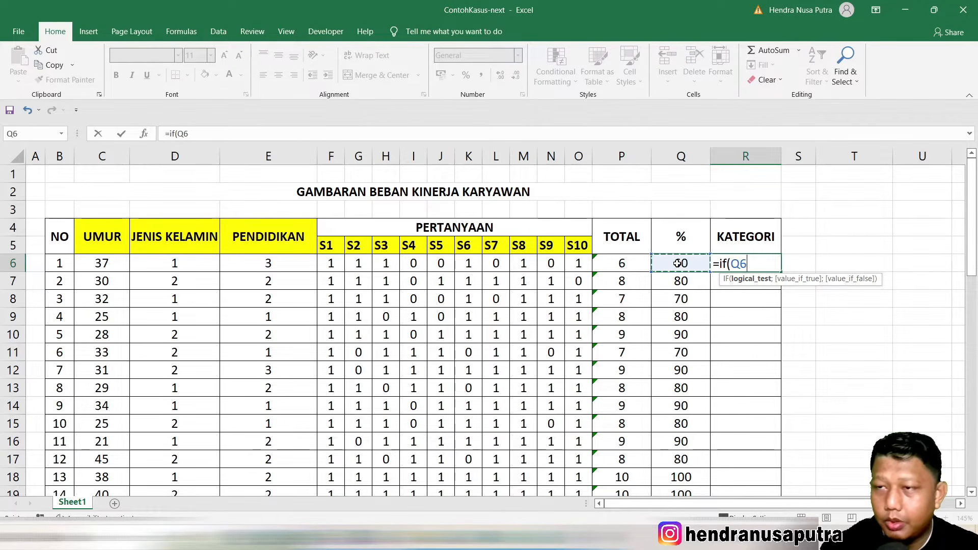
type("<=")
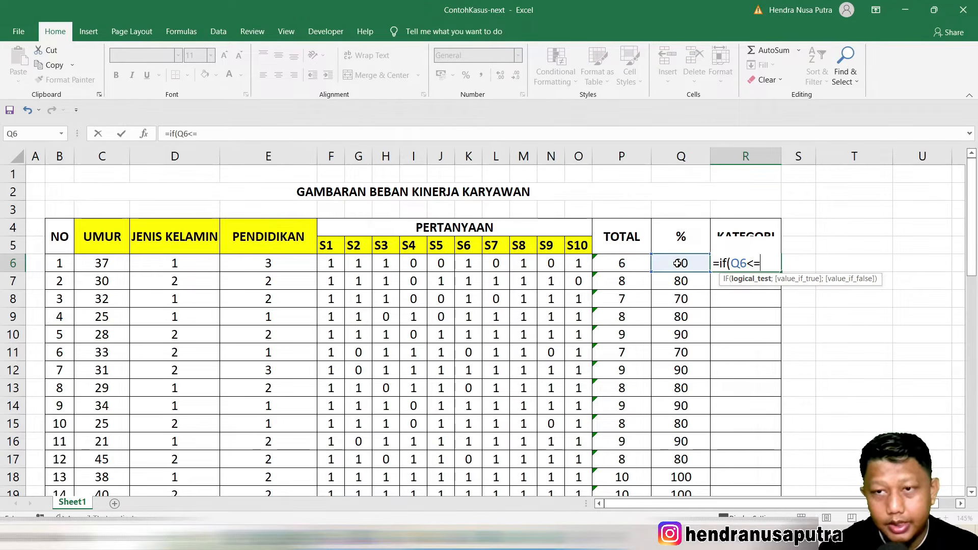
type("50")
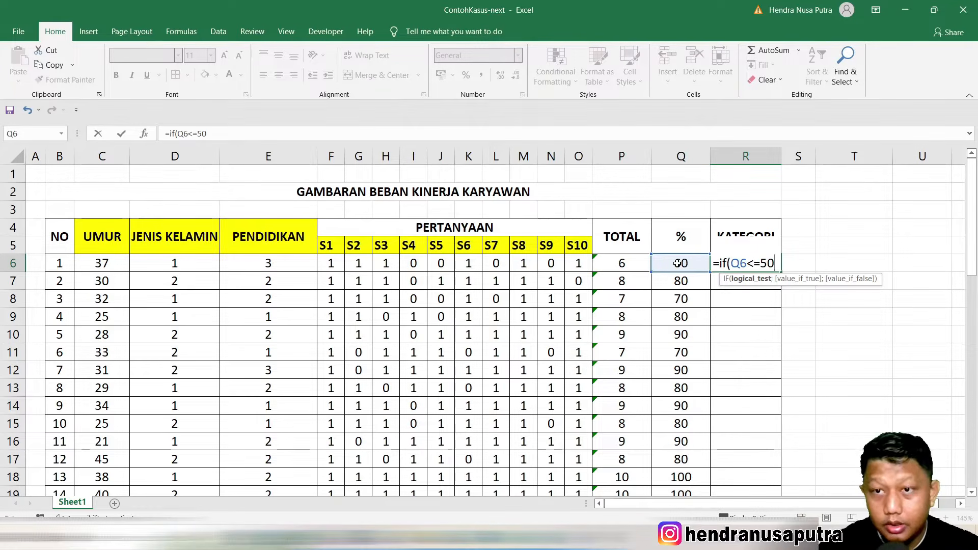
type(",9")
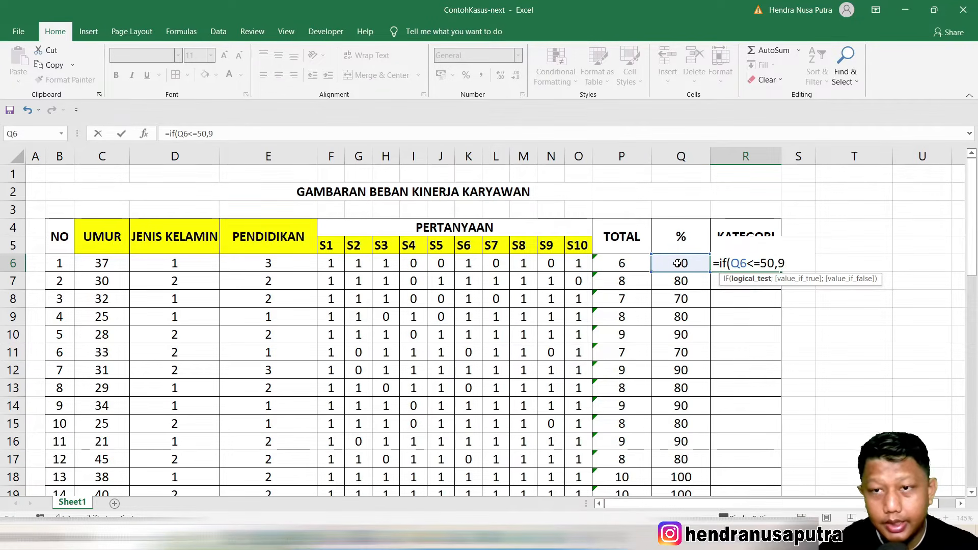
- Set "Ringan" in quotation marks as the R6 formula's result when the first condition is true
type(";")
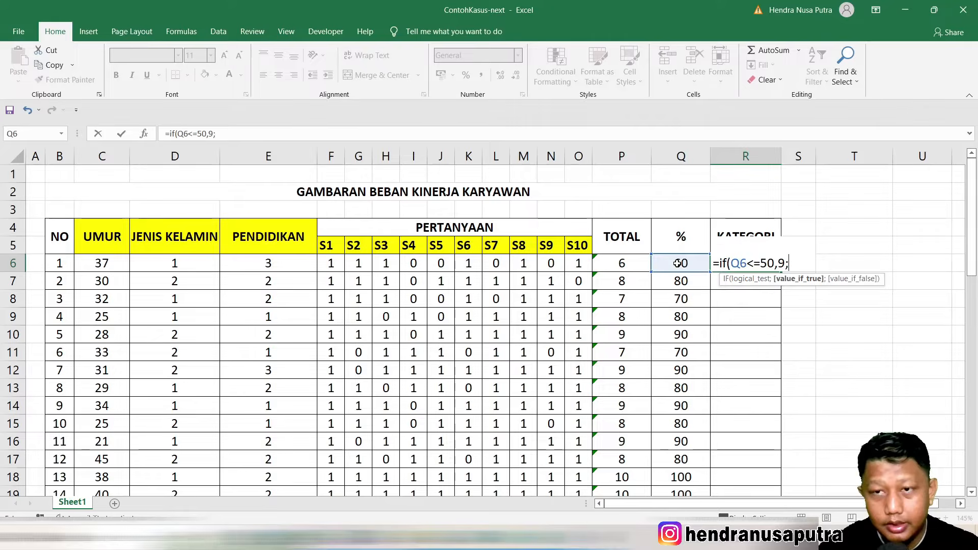
type("Ringan\"")
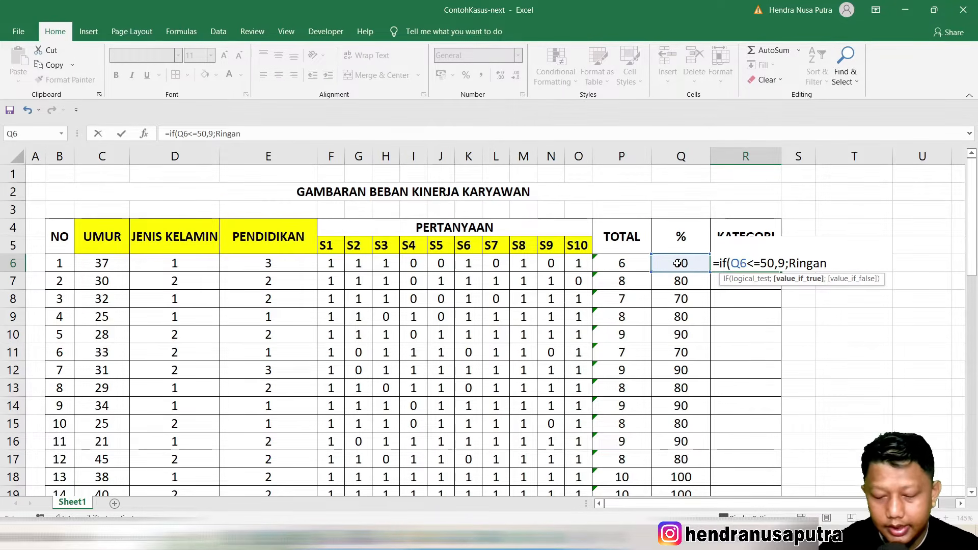
left_click(790, 263)
type("\"")
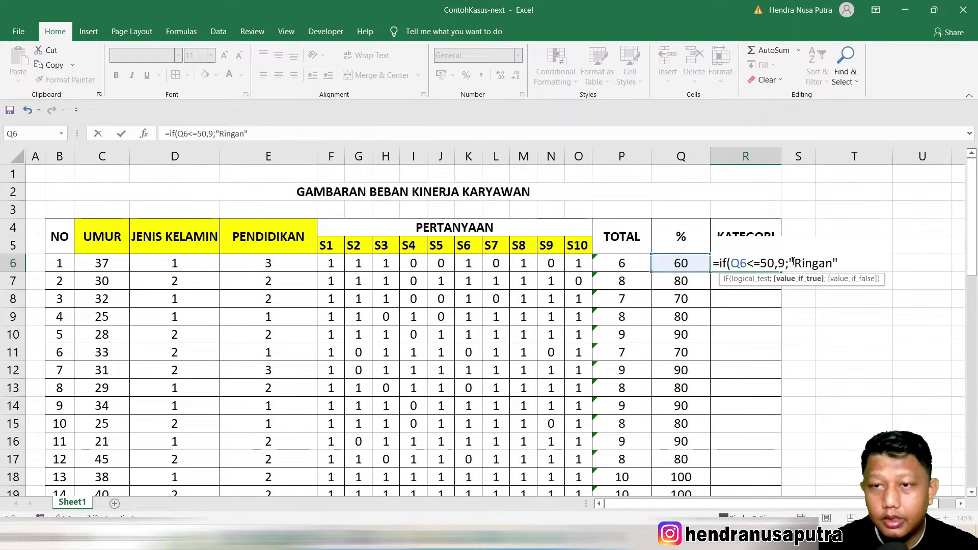
key("Right")
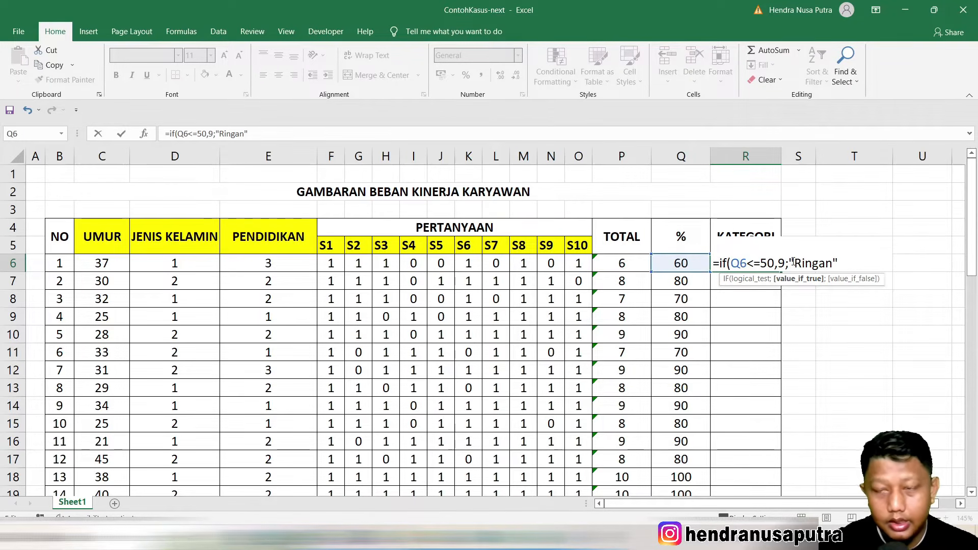
- Add a nested IF as the false result in R6, testing Q6<=80,9 per the legend's upper limit for Sedang
type(";")
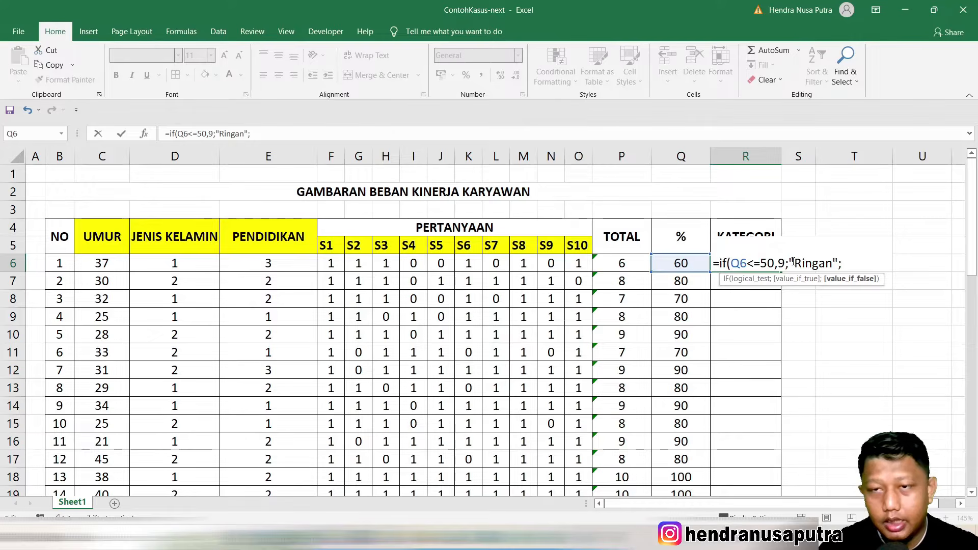
type("if(")
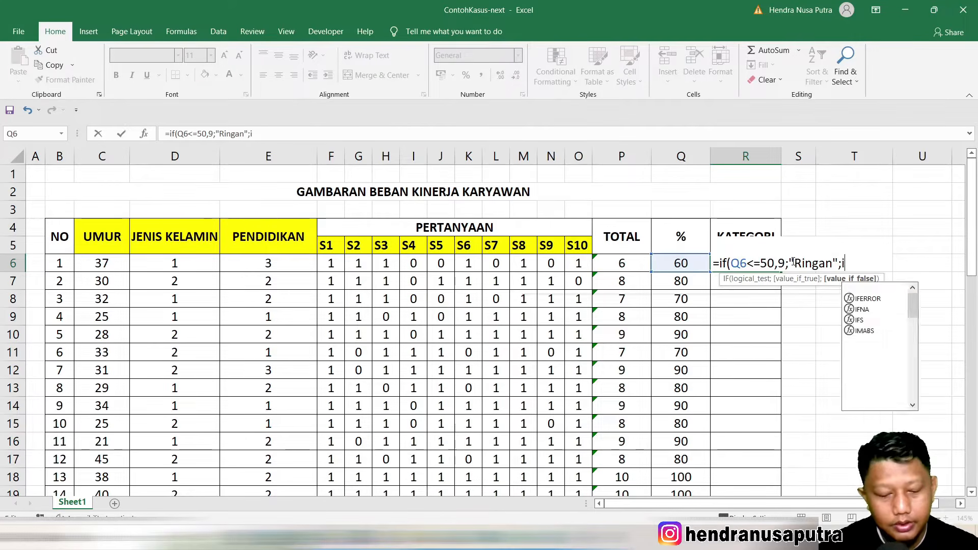
left_click(675, 263)
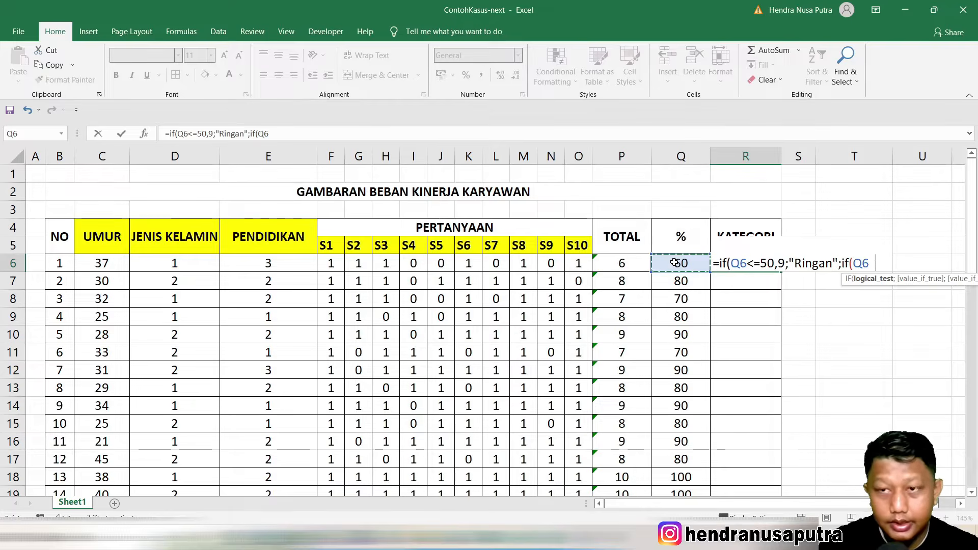
type("<")
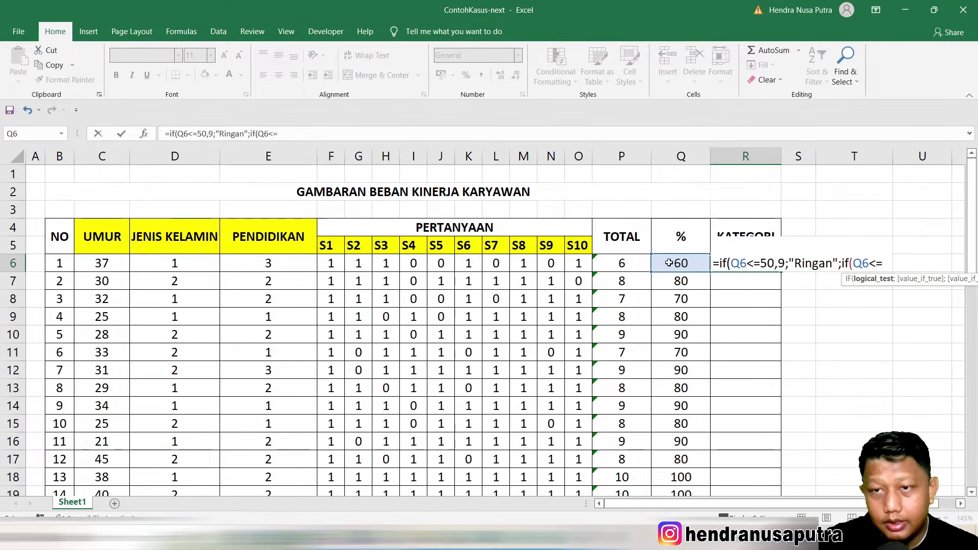
type("=")
scroll(280, 363, "down", 13)
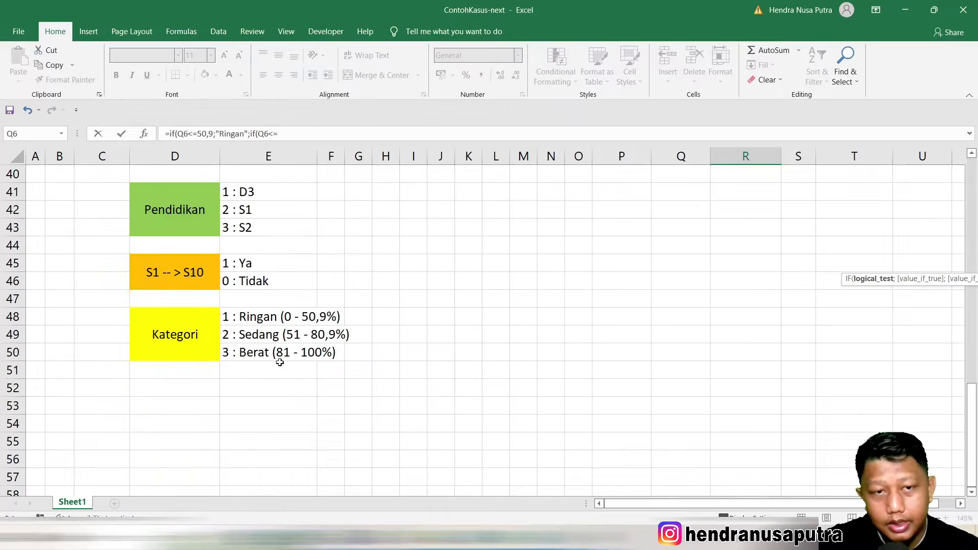
scroll(666, 341, "up", 12)
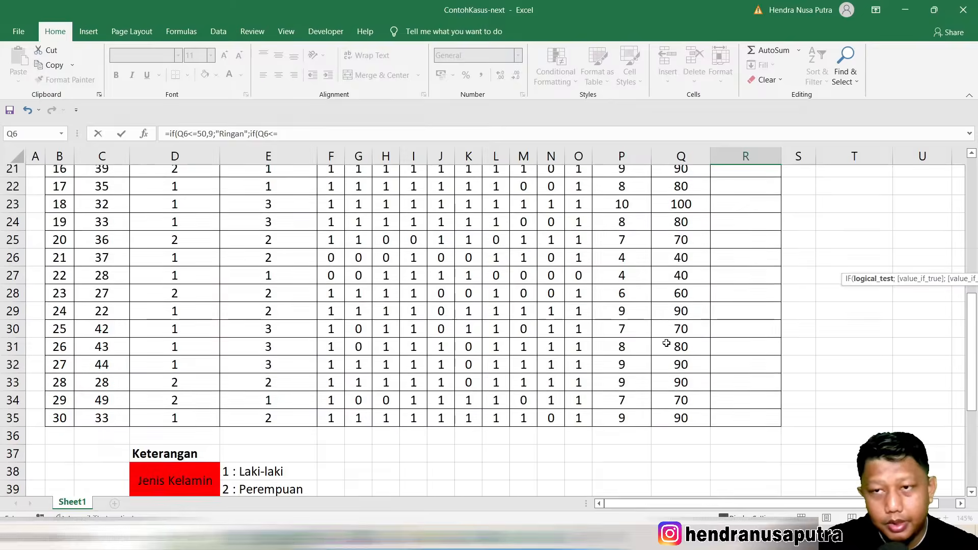
type("80,9")
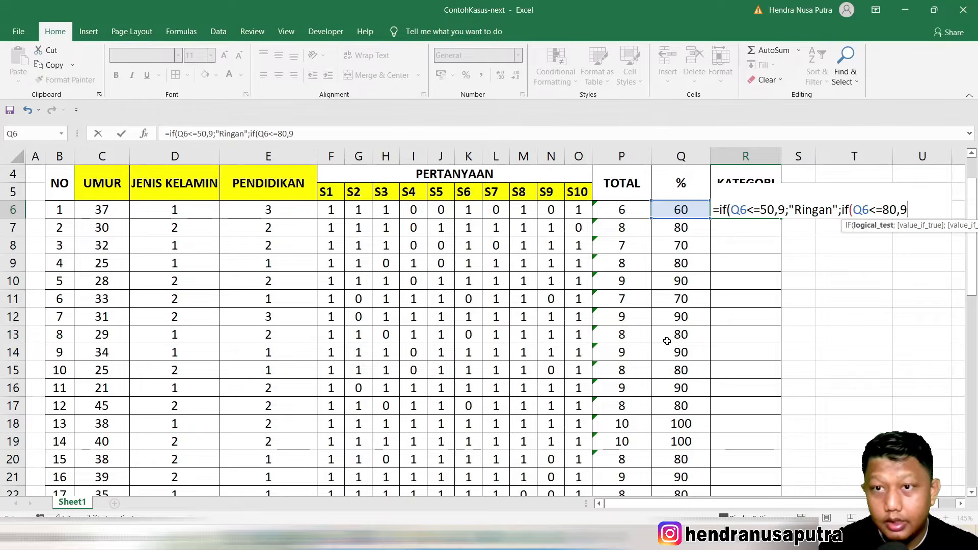
- Complete the nested IF in R6 with "Sedang" when true and "Berat" otherwise, check its arguments, and enter the formula
type(";")
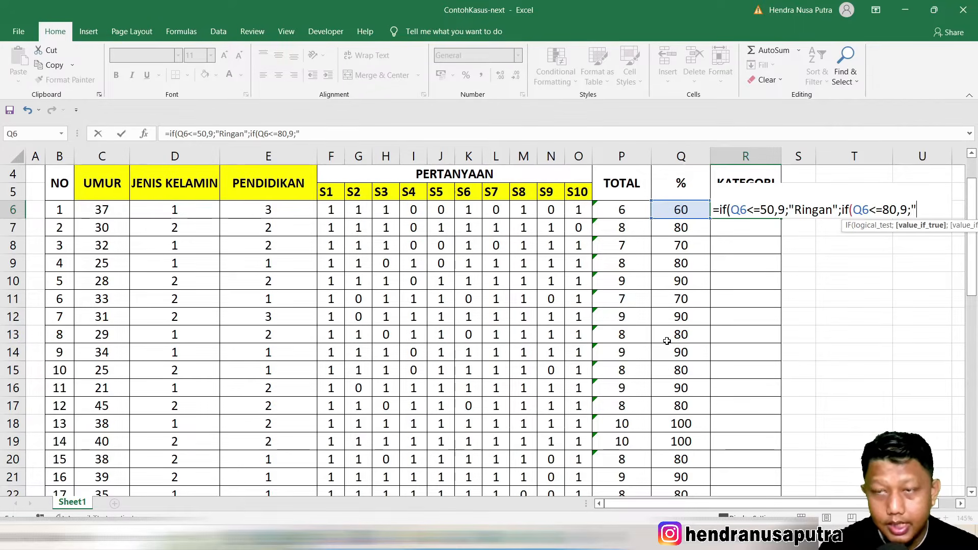
type("\"Sedan")
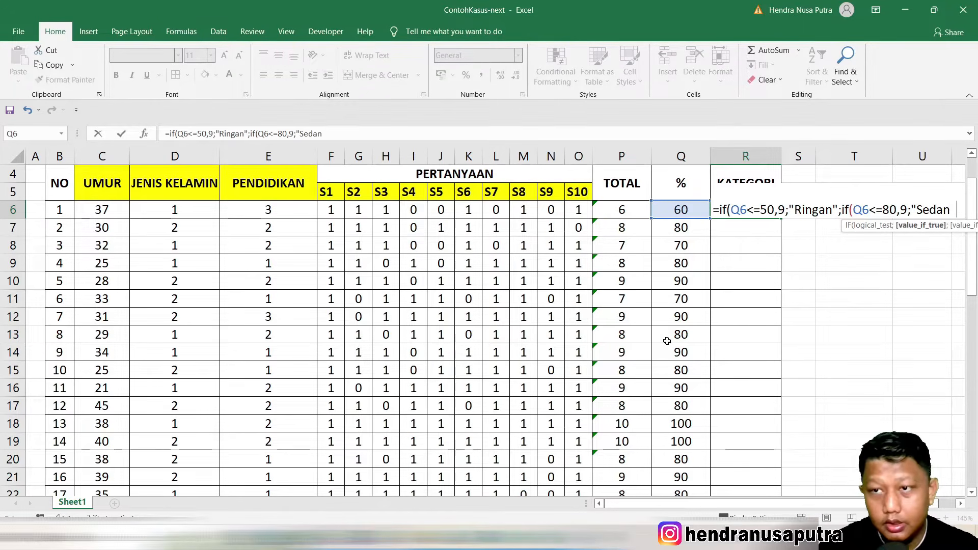
type("g\"")
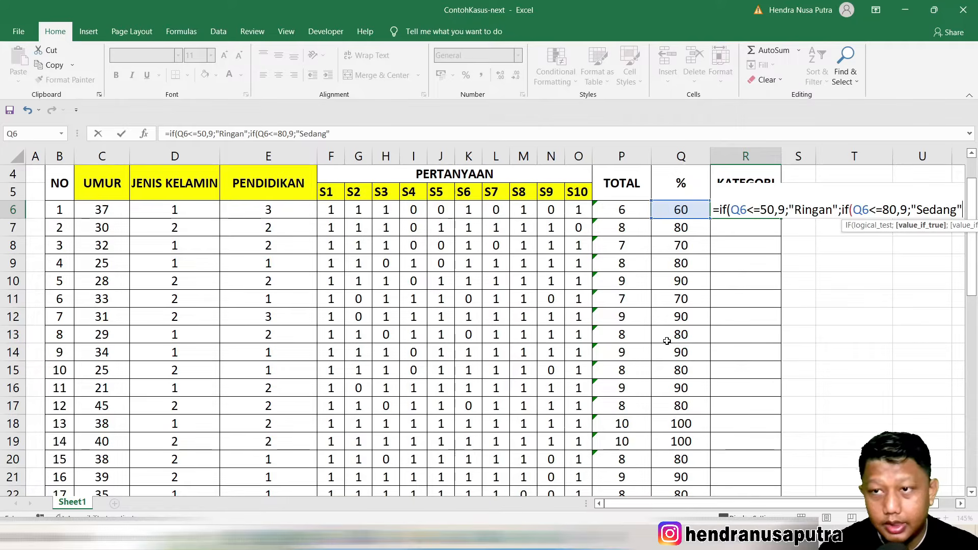
type(";\"")
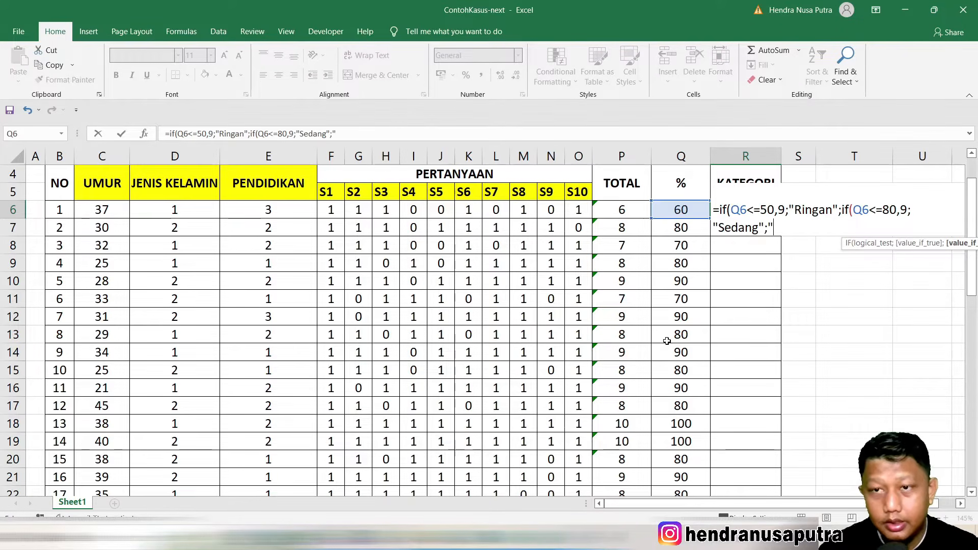
type("Bera")
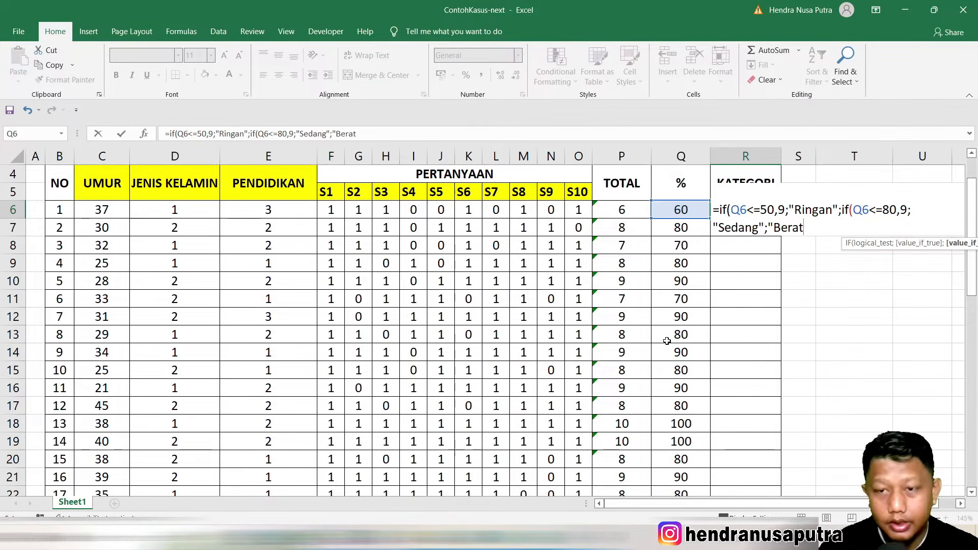
type("t\"))")
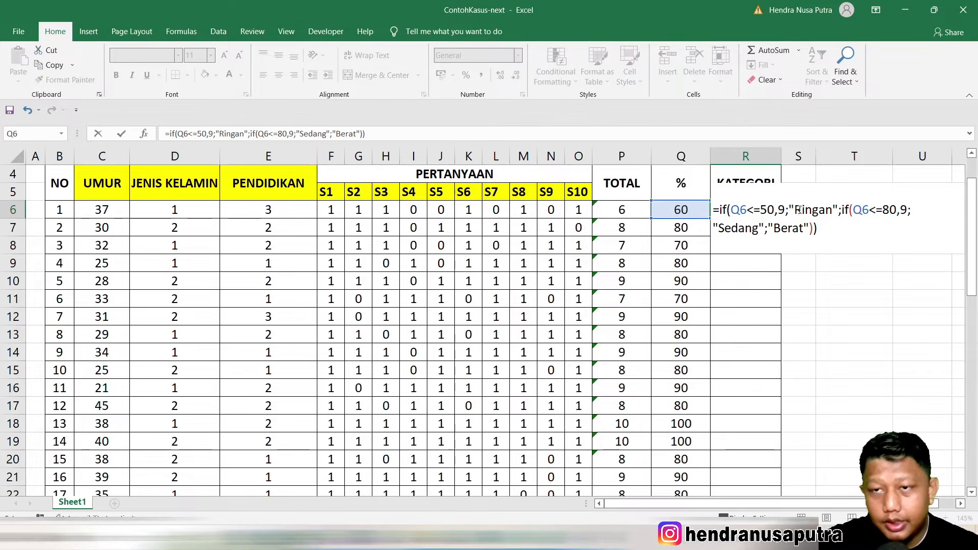
left_click(760, 209)
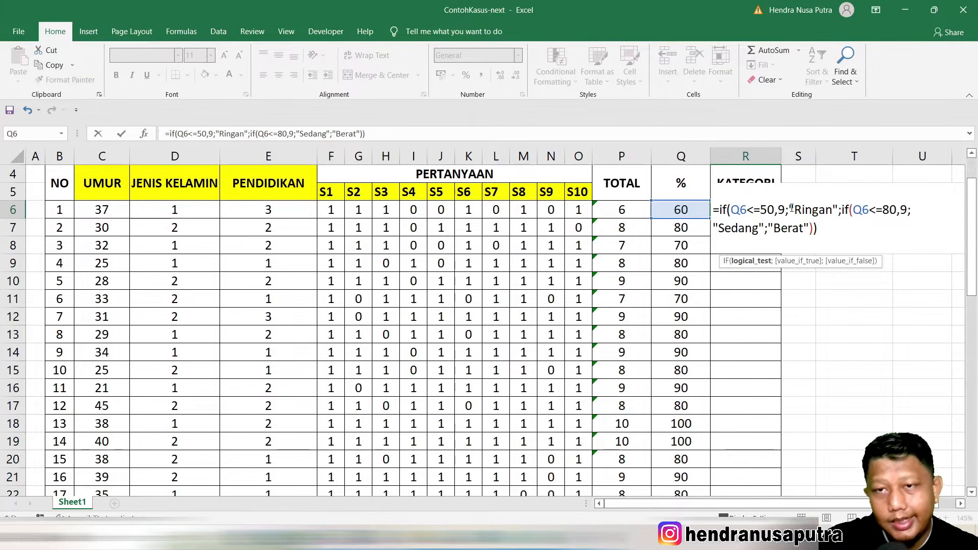
double_click(887, 210)
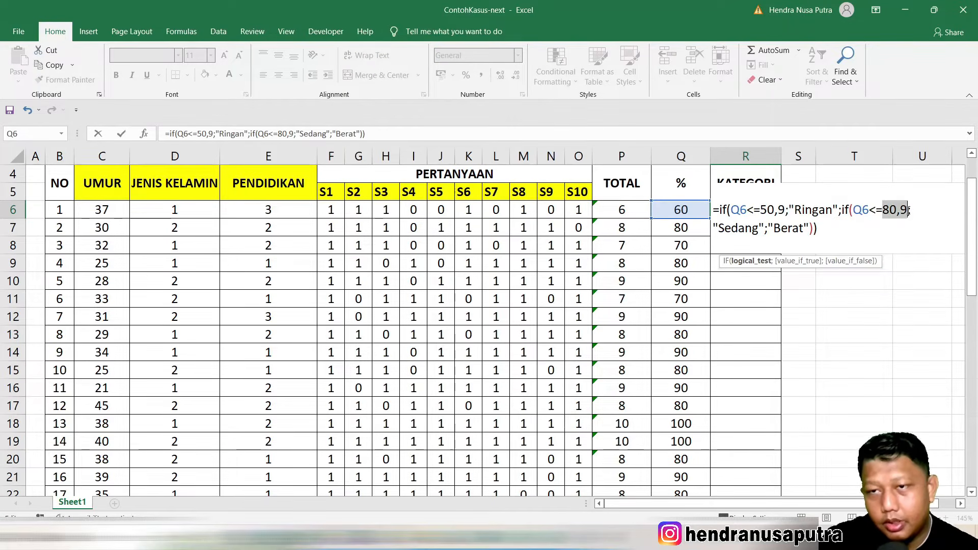
left_click(806, 224)
key("Return")
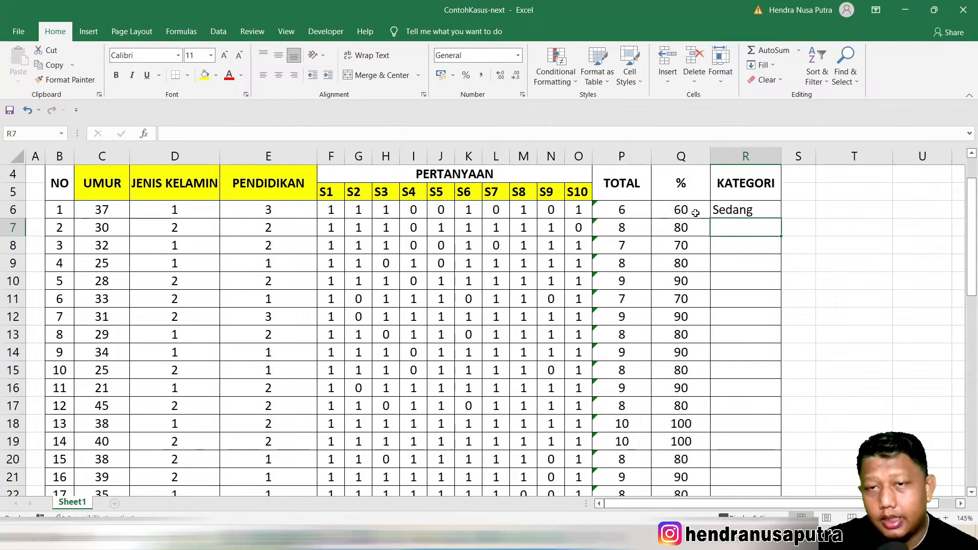
- Fill the category formula from R6 down the KATEGORI column to the last respondent in row 35 and check the results
left_click(738, 209)
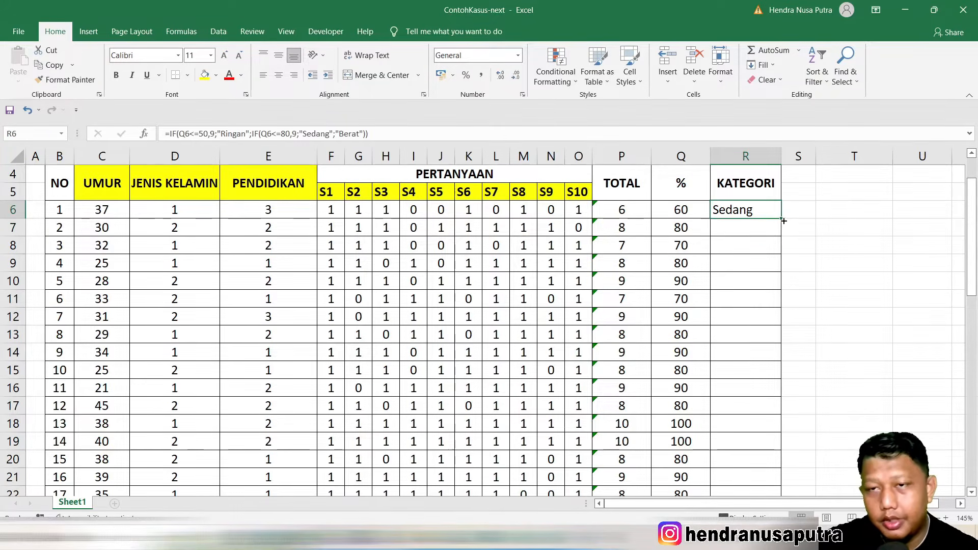
double_click(782, 219)
scroll(768, 282, "down", 5)
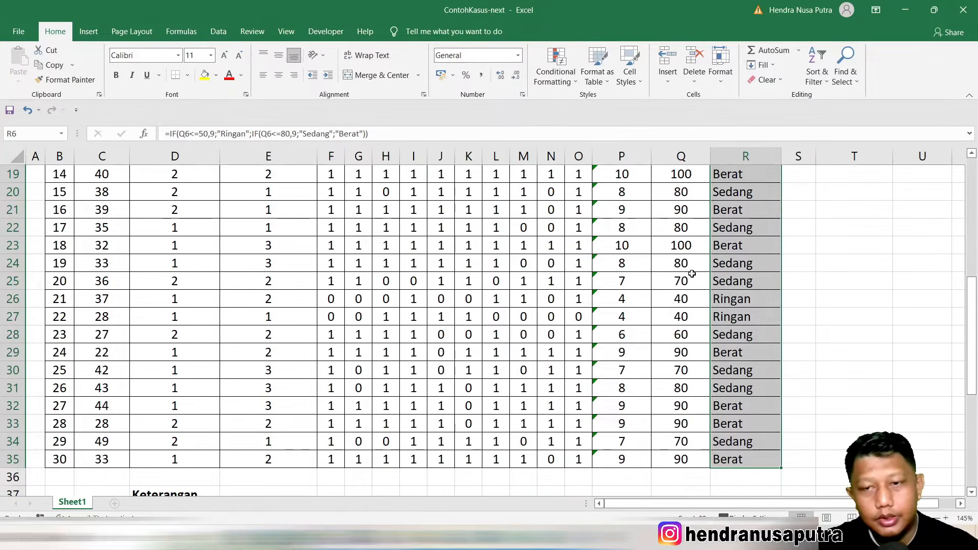
scroll(684, 285, "up", 4)
scroll(693, 273, "up", 2)
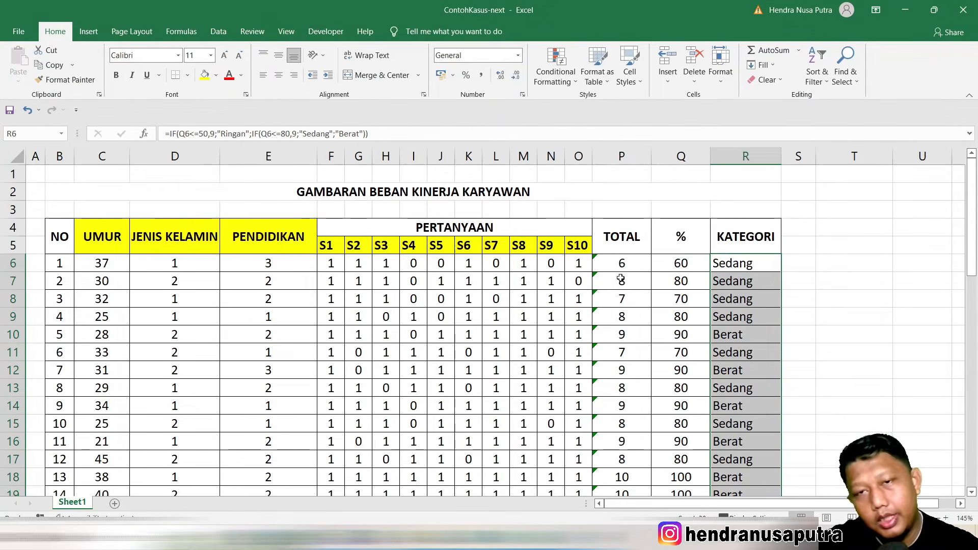
- Review the first respondent's TOTAL, % and KATEGORI formulas in row 6
left_click(621, 261)
left_click(678, 260)
left_click(752, 259)
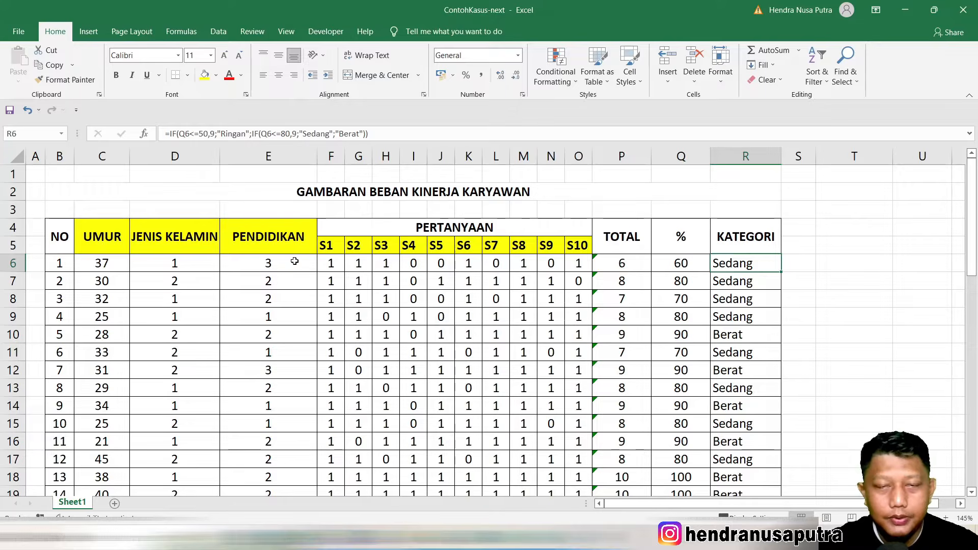
left_click(574, 299)
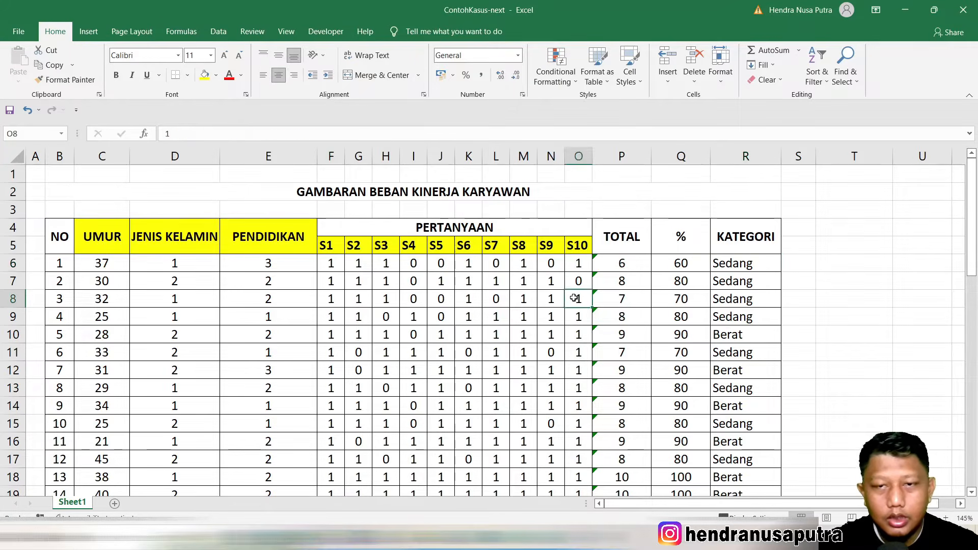
- Review the survey answers and the completed TOTAL, % and KATEGORI columns of the workload table
left_click(415, 286)
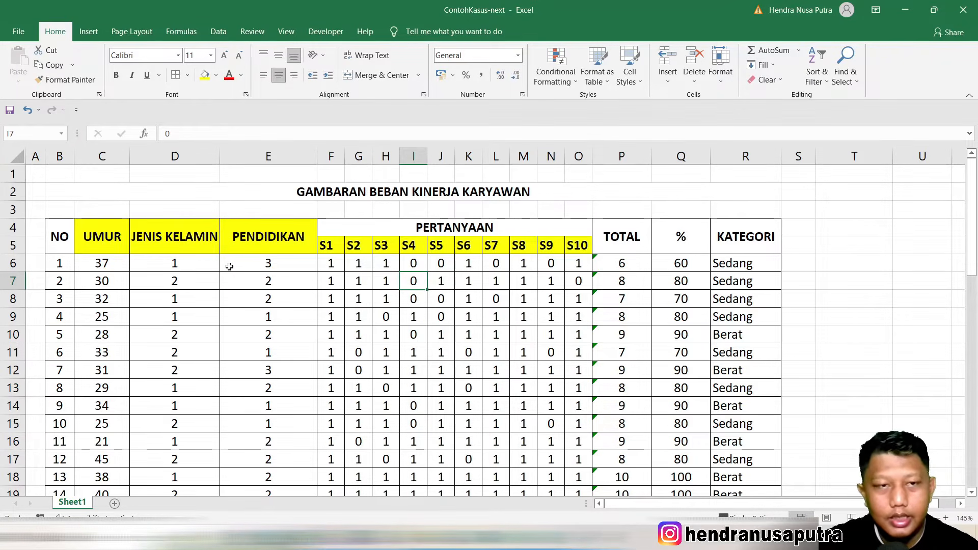
left_click(637, 263)
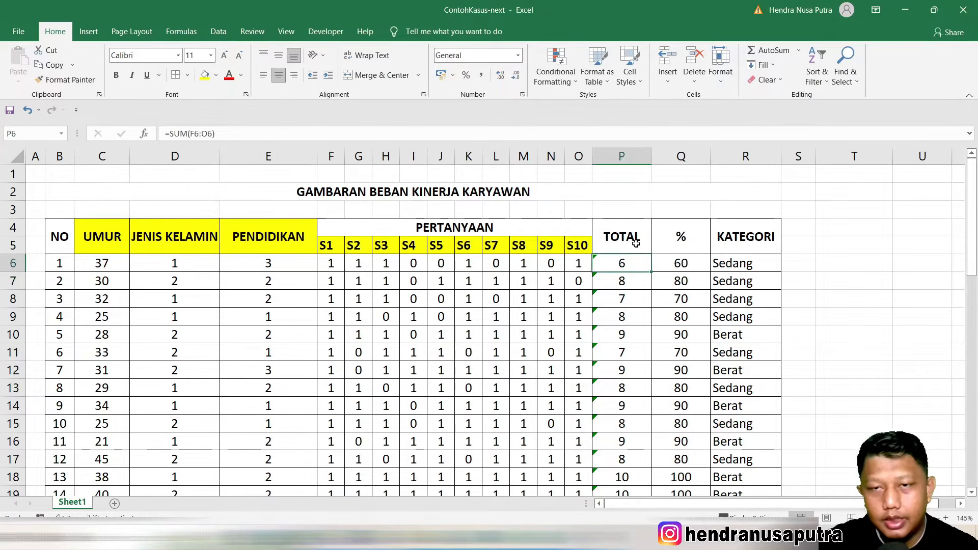
left_click(637, 243)
left_click_drag(651, 243, 682, 240)
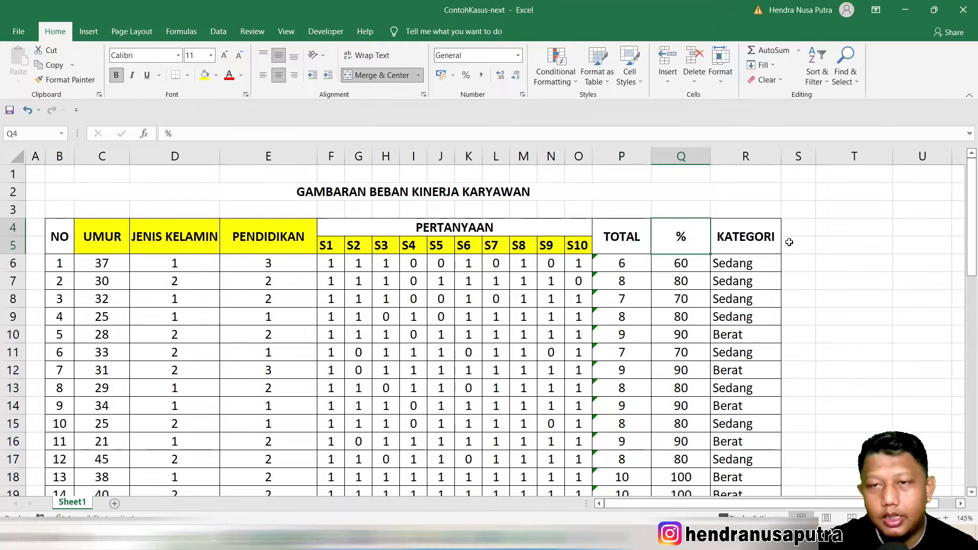
left_click(751, 238)
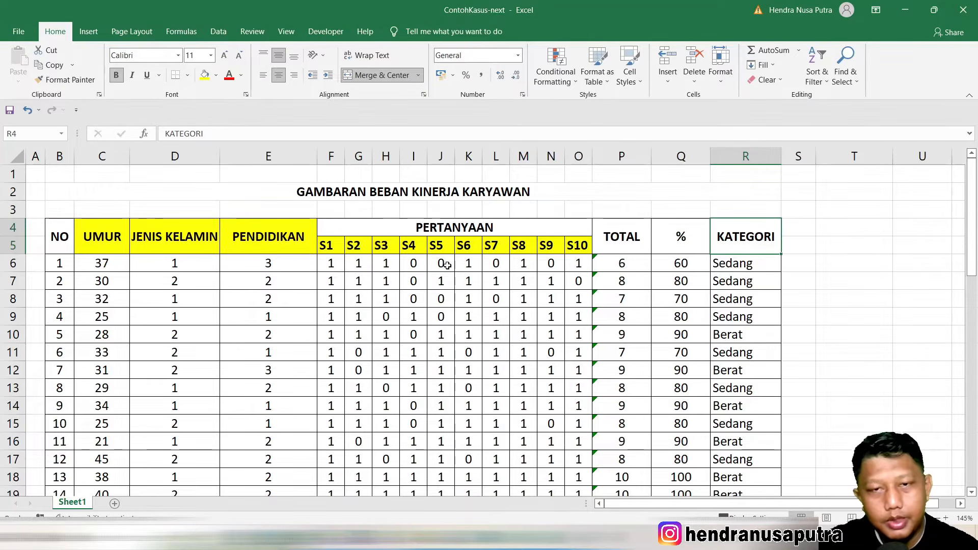
left_click_drag(744, 263, 745, 479)
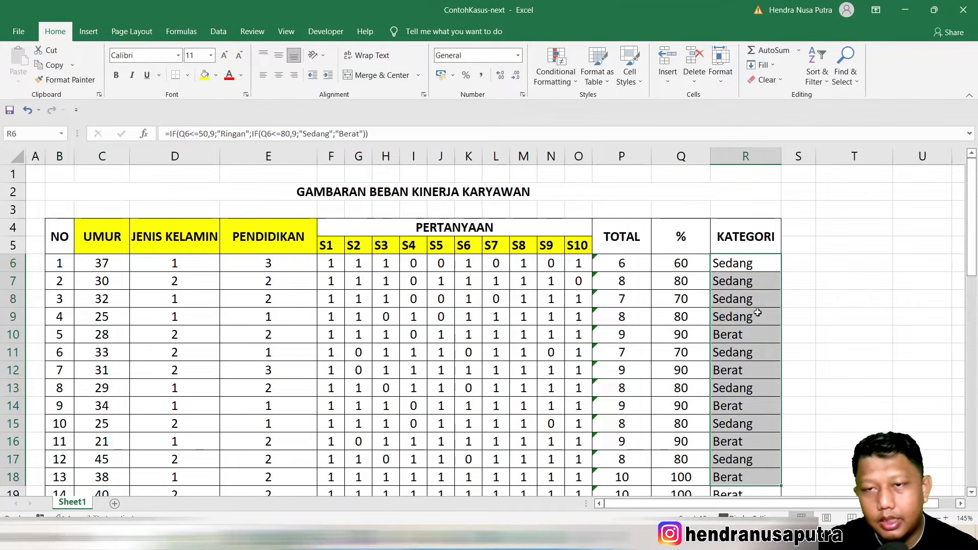
left_click(741, 250)
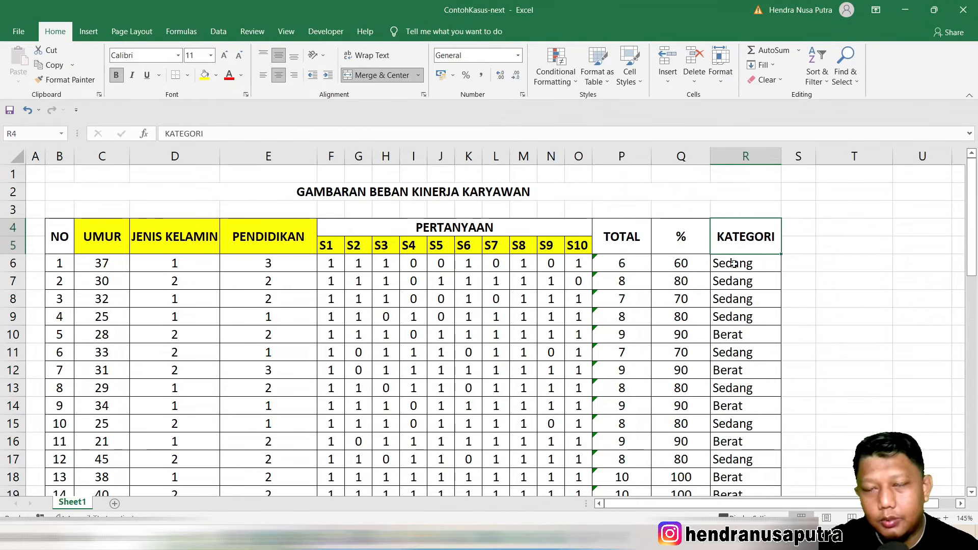
key("Down")
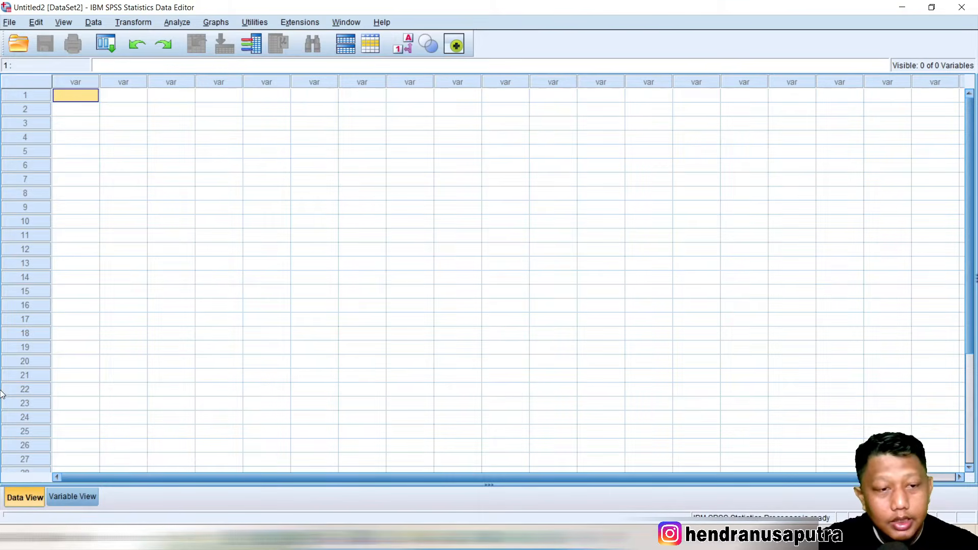
- Examine the Variable View and Data View of the empty SPSS dataset alongside the Excel survey table
left_click(83, 496)
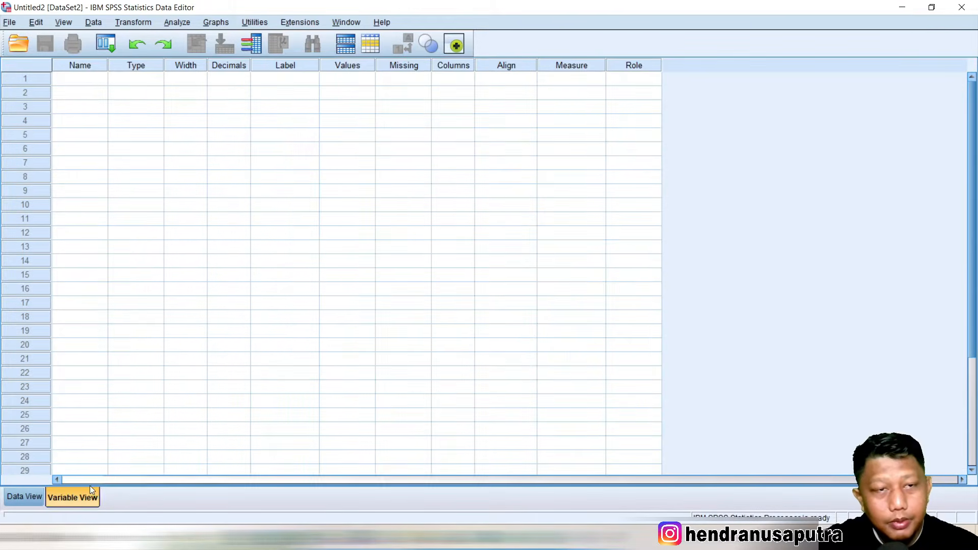
left_click(23, 495)
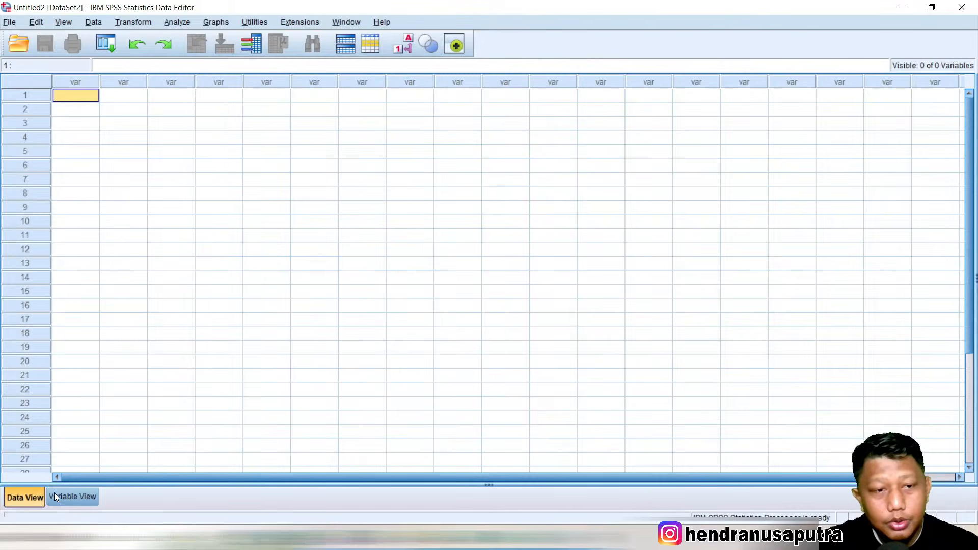
left_click(73, 495)
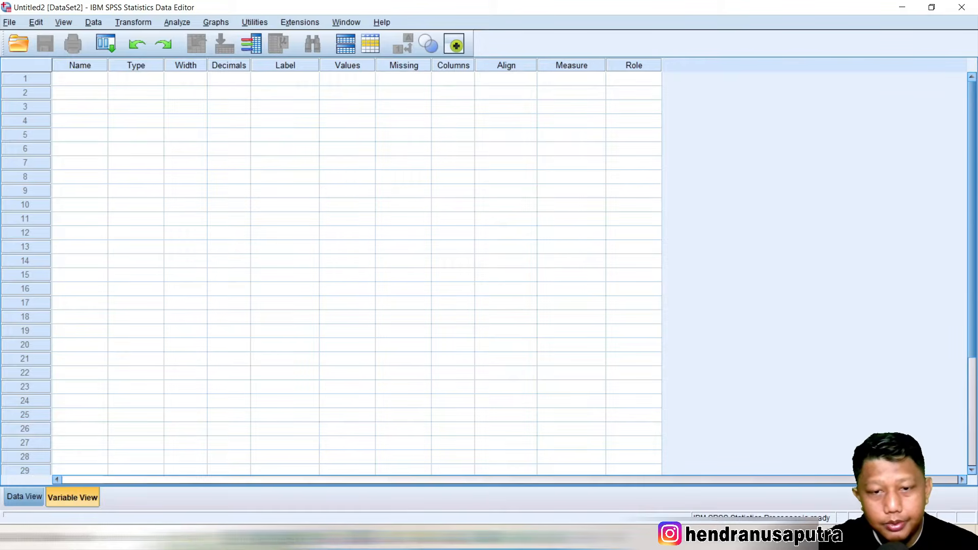
left_click(601, 537)
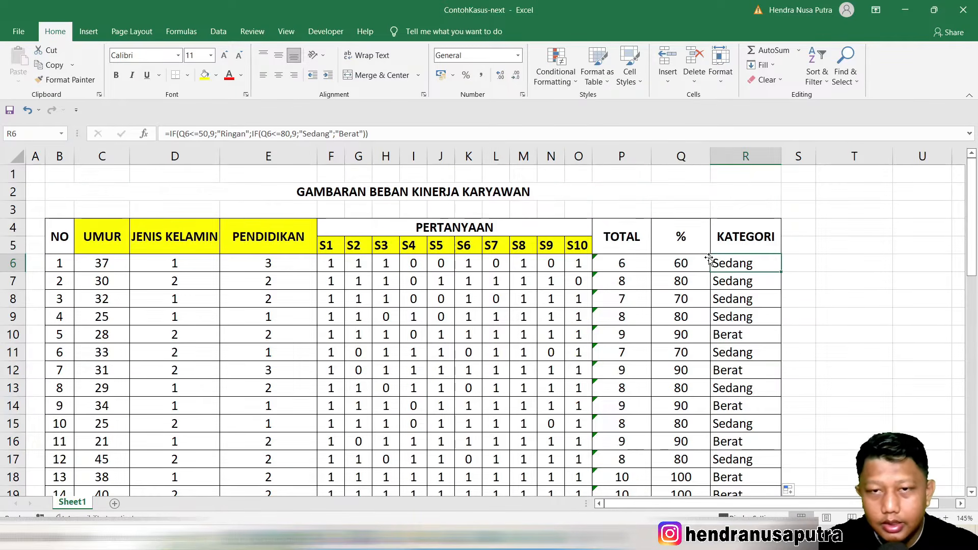
left_click(873, 280)
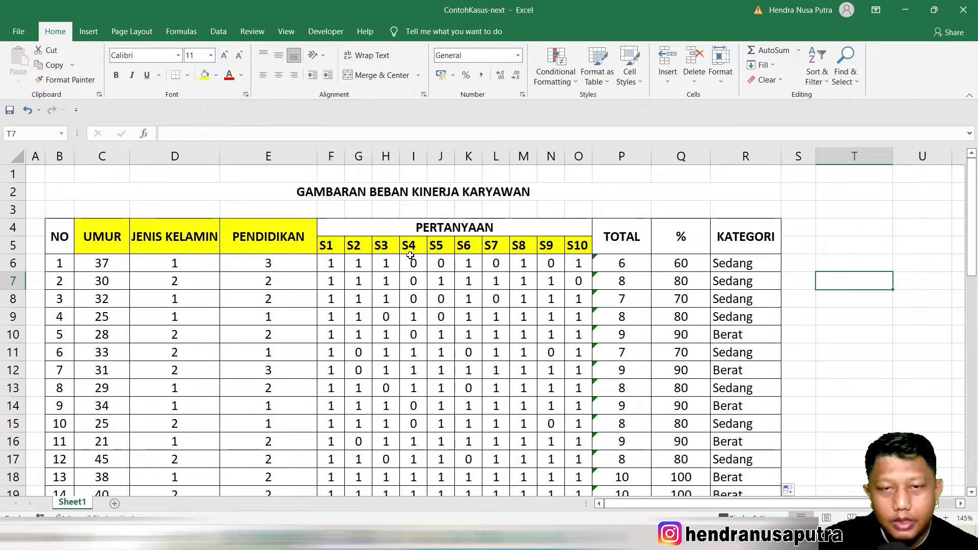
left_click(326, 538)
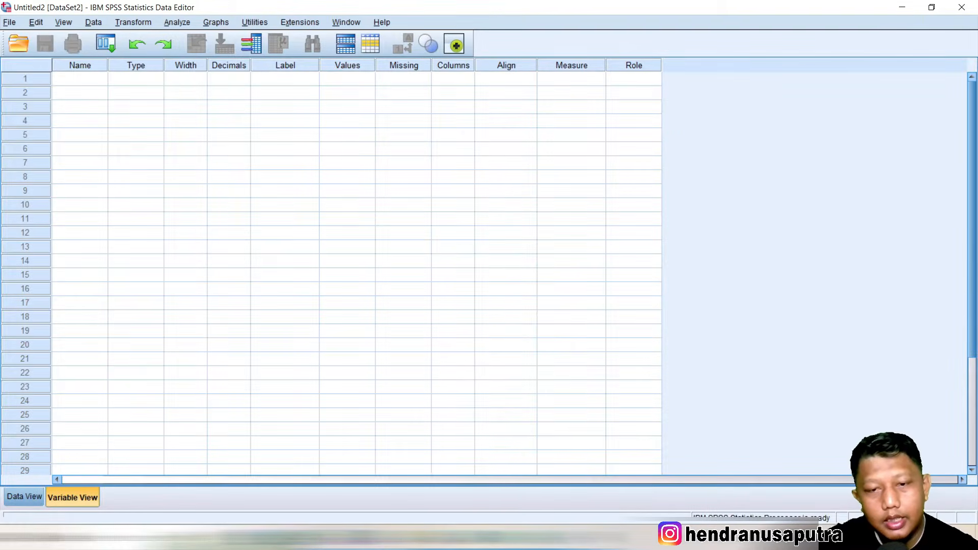
- Switch to Excel and review the yellow headings UMUR, JENIS KELAMIN, PENDIDIKAN and S1 through S10
key("alt+Tab")
left_click_drag(96, 239, 278, 236)
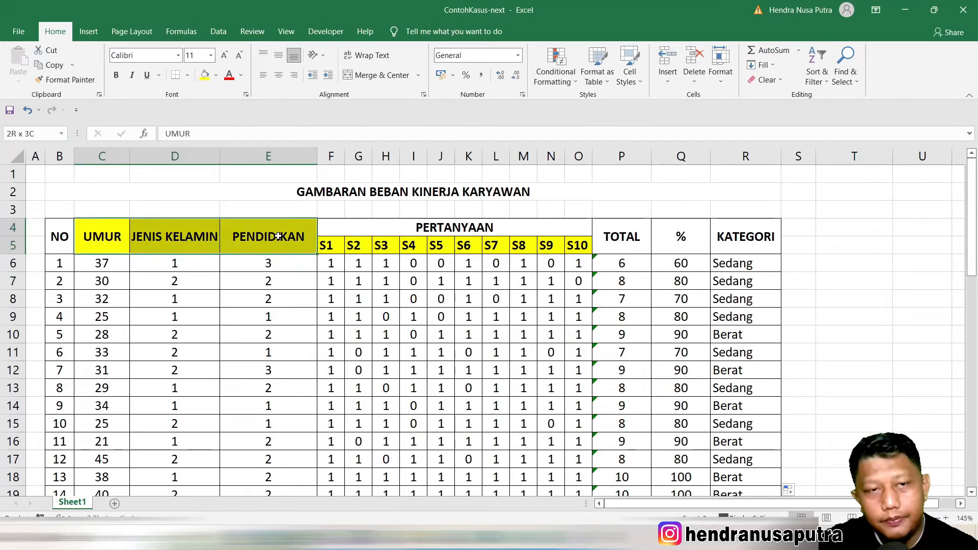
left_click(103, 239)
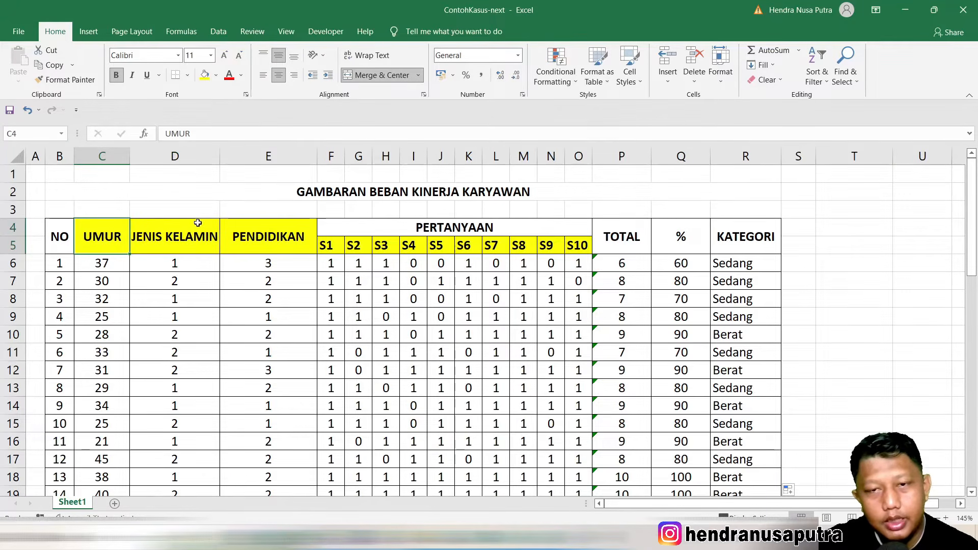
left_click(187, 240)
left_click(278, 237)
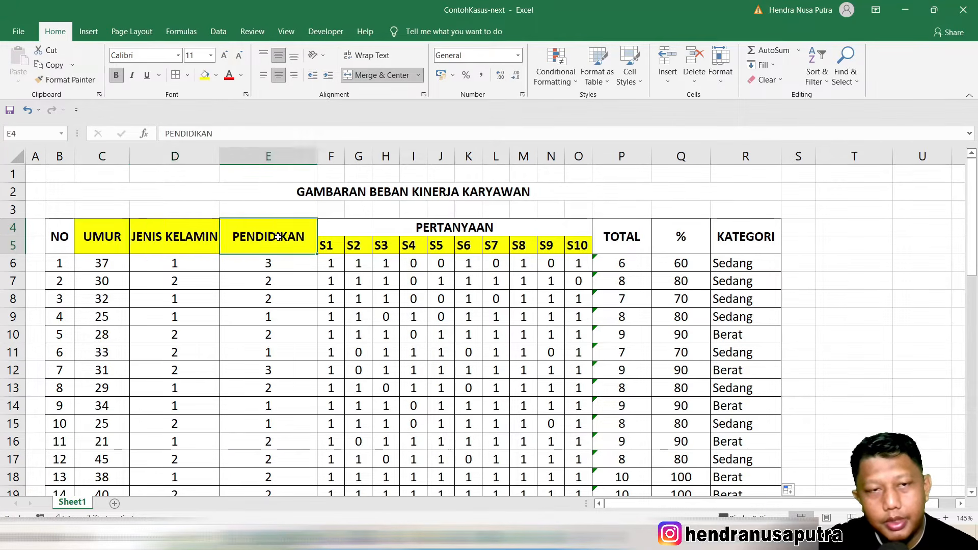
left_click_drag(351, 246, 386, 246)
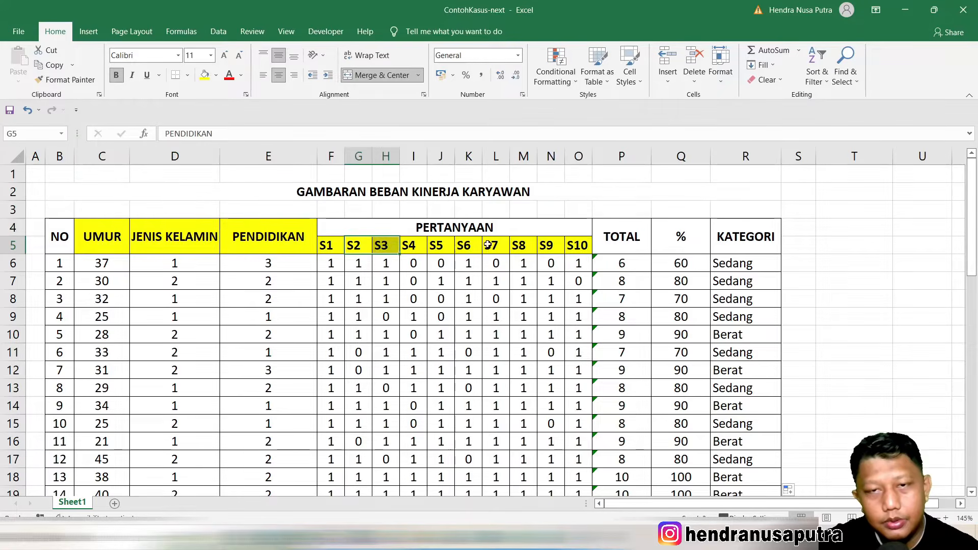
left_click(573, 245)
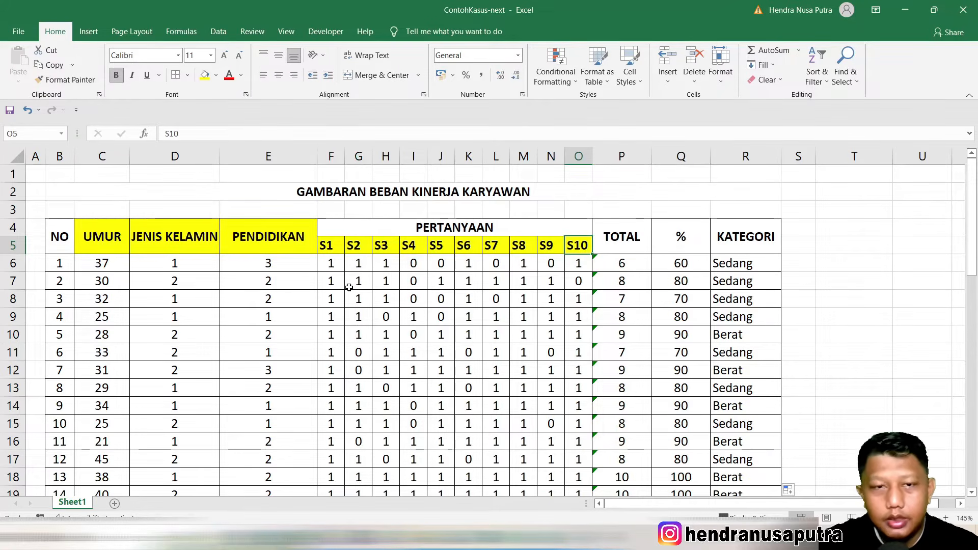
- List the variable names umur, jk and pendidikan in cells T6 to T8, beside the survey table
left_click(855, 232)
left_click(861, 267)
type("Umur")
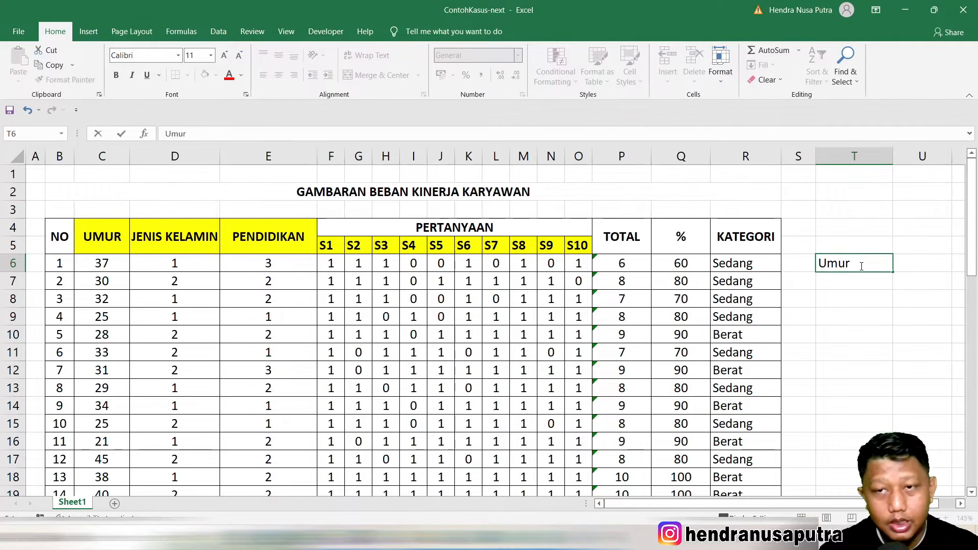
key("BackSpace")
key("BackSpace")
key("BackSpace")
key("BackSpace")
type("u")
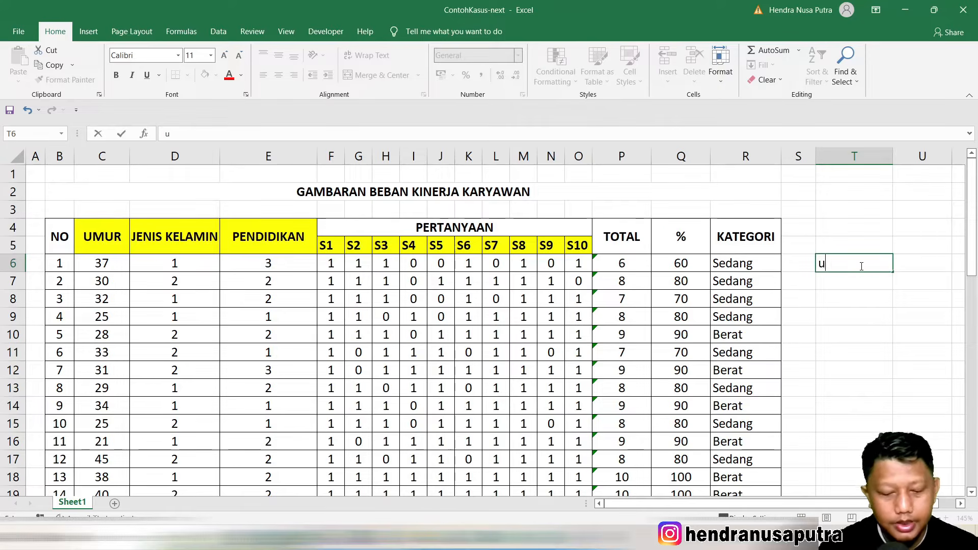
type("mur")
key("Return")
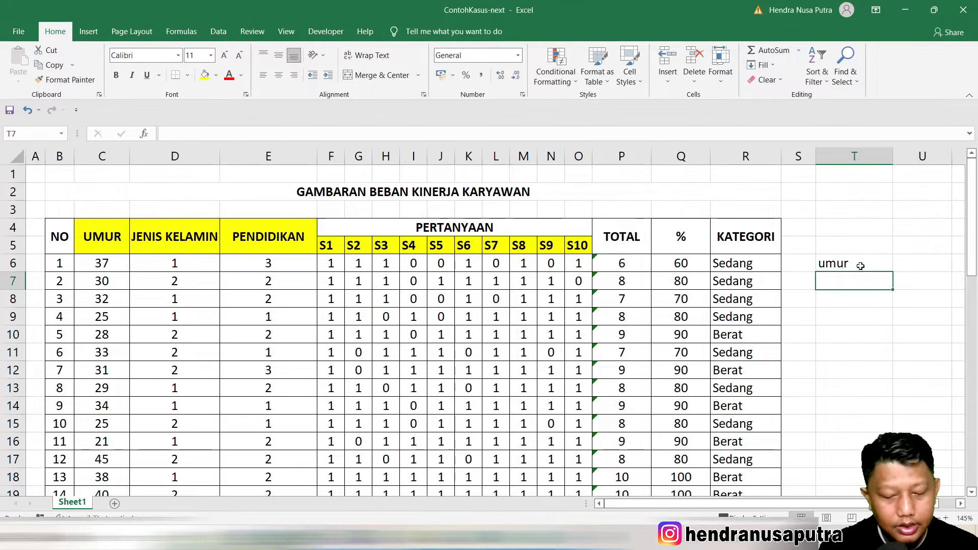
type("jk")
key("Return")
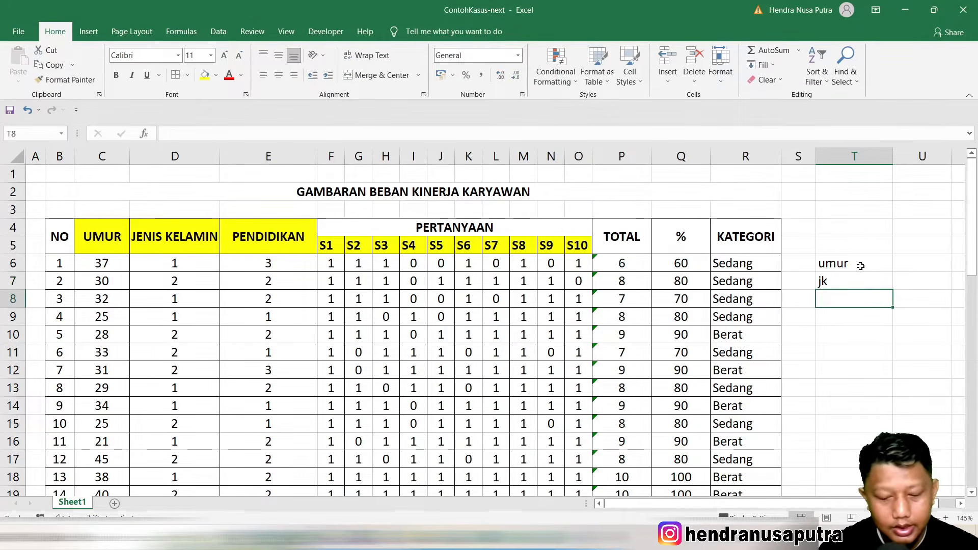
type("pendidikan")
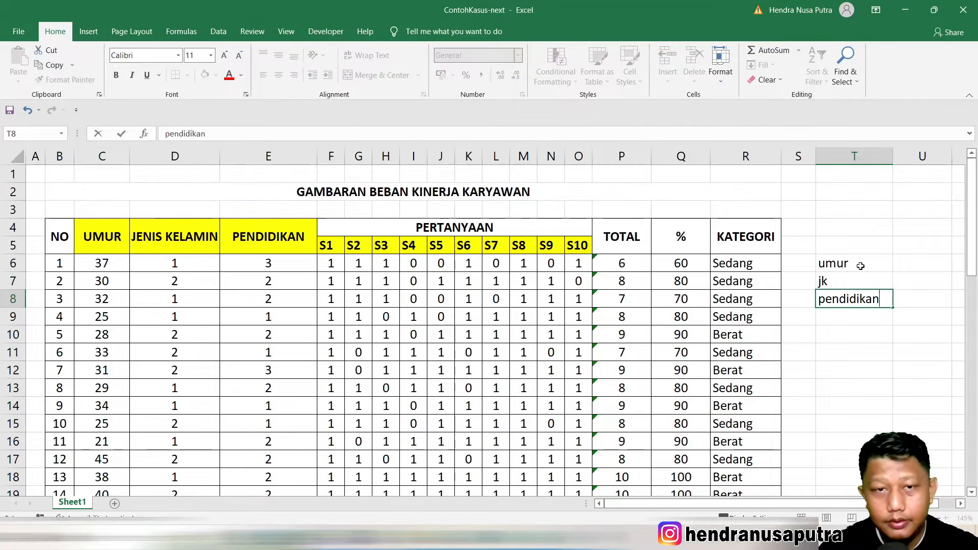
key("Return")
- Enter S1 and S2 in T9 and T10, and extend the series down to S10 in T18
type("S")
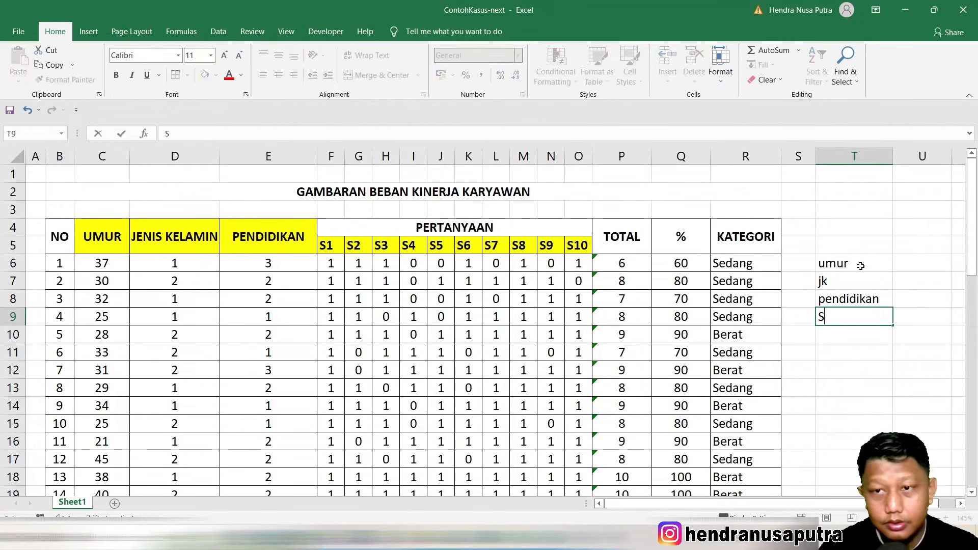
key("Caps_Lock")
key("Caps_Lock")
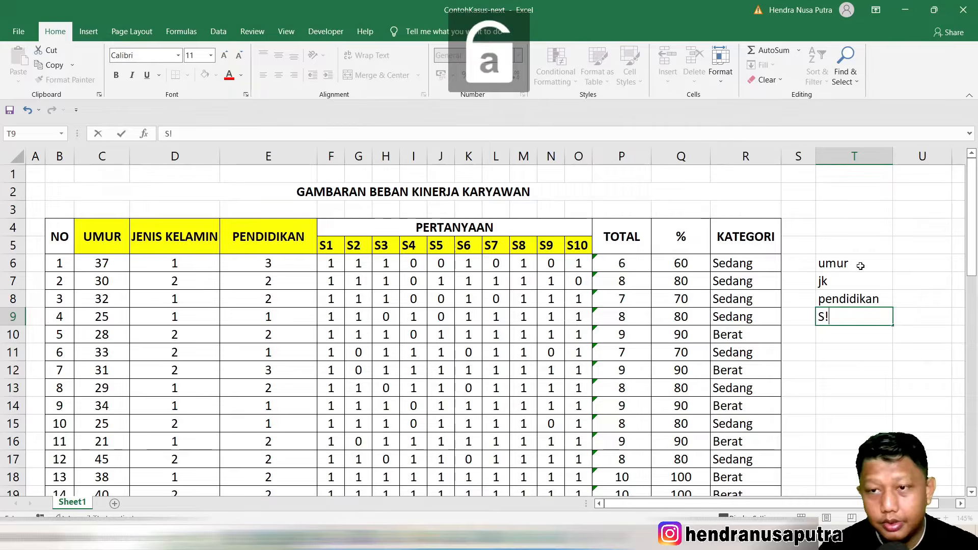
type("1")
key("Return")
type("S2")
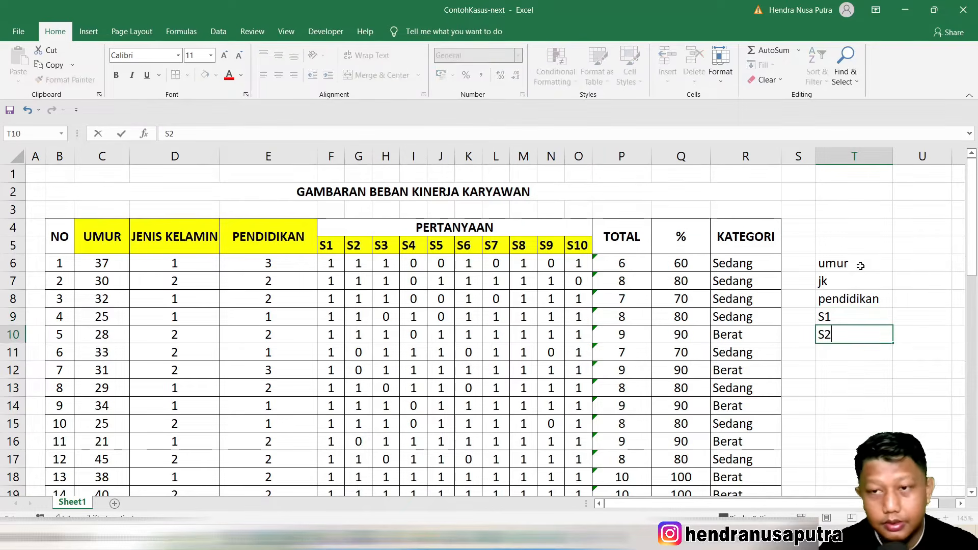
key("Return")
left_click_drag(860, 316, 891, 484)
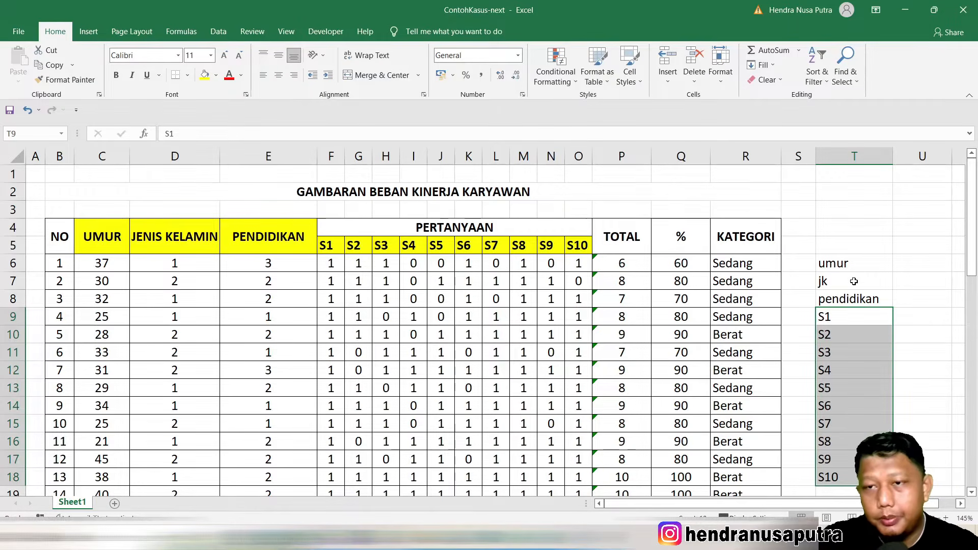
- Copy the complete list of variable names in T6:T18
left_click(836, 263)
left_click_drag(836, 263, 848, 469)
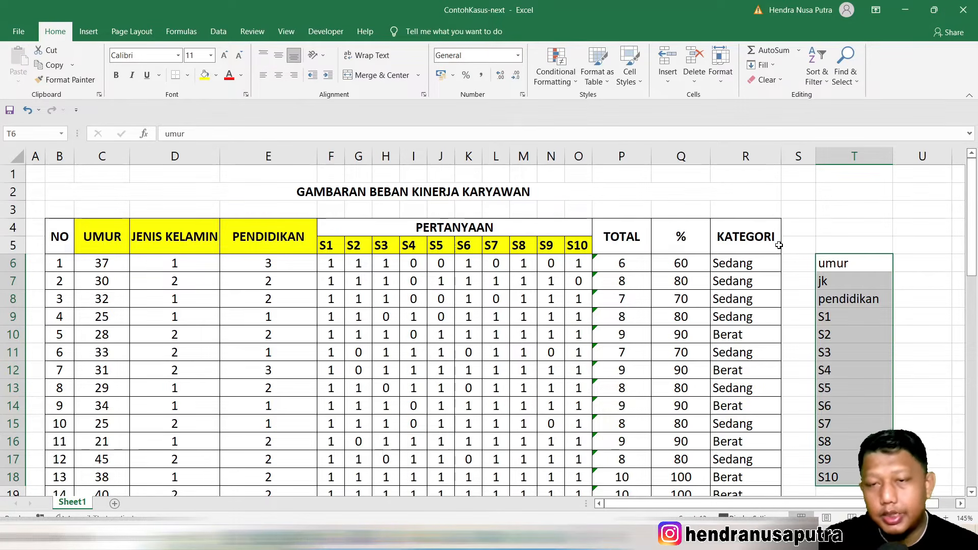
left_click(823, 226)
left_click_drag(840, 262, 849, 476)
key("ctrl+c")
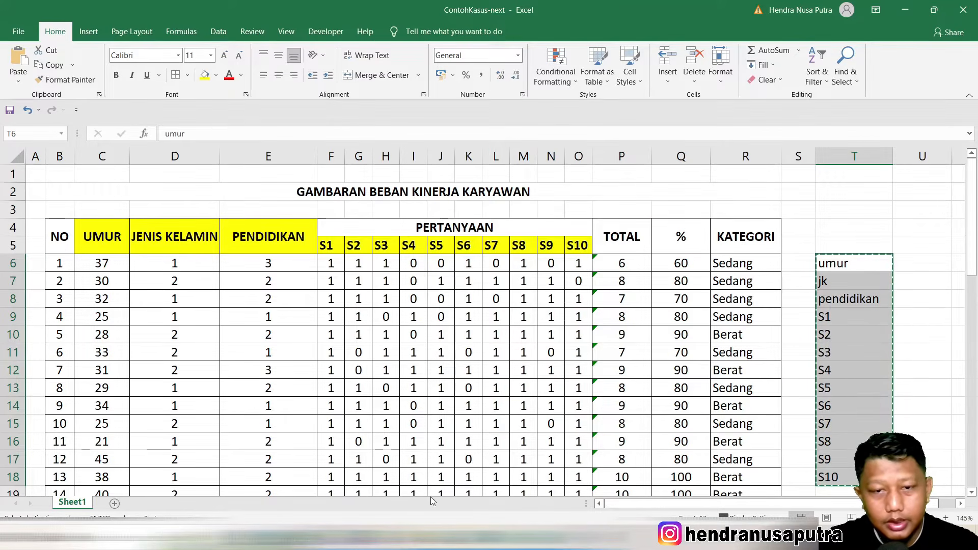
- Switch to SPSS, paste the copied names into the Name column of Variable View from row 1, and check them
left_click(429, 538)
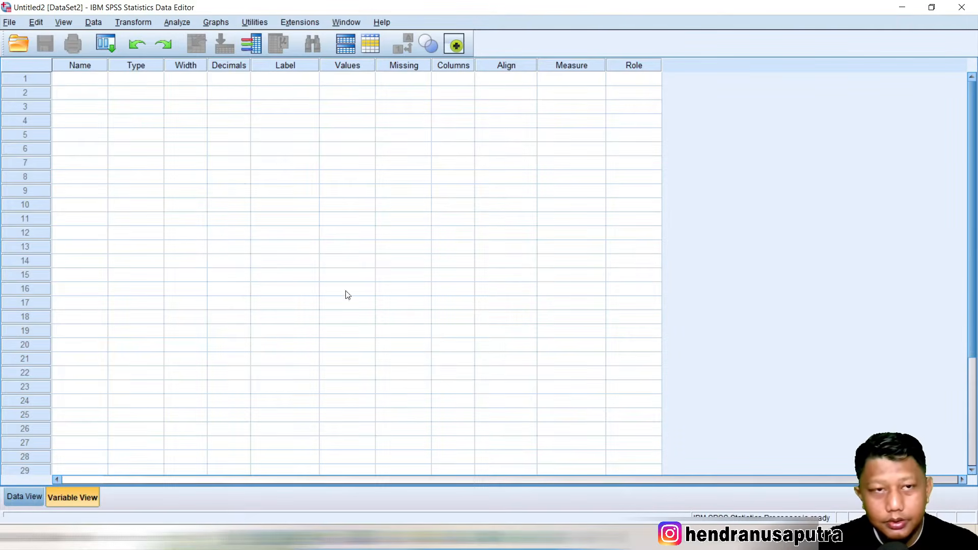
left_click(81, 80)
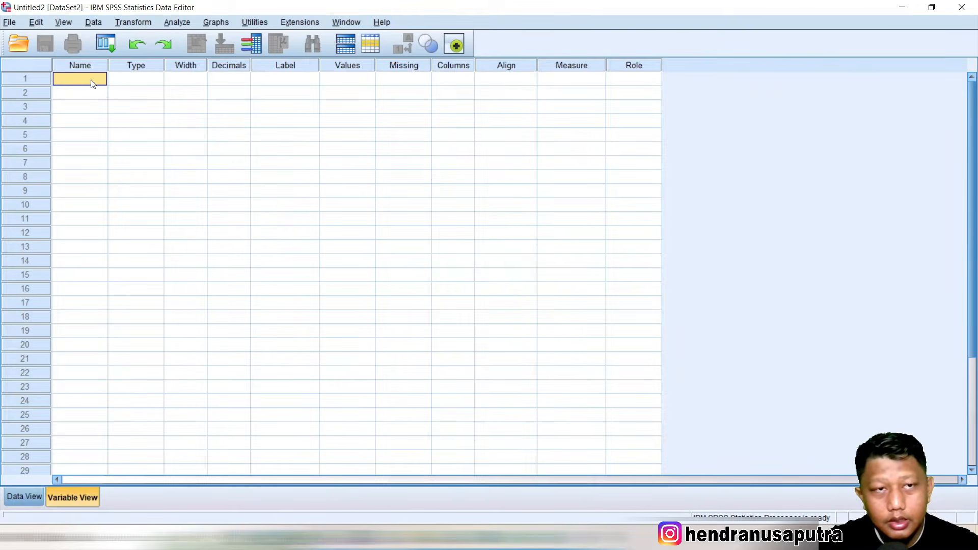
right_click(92, 81)
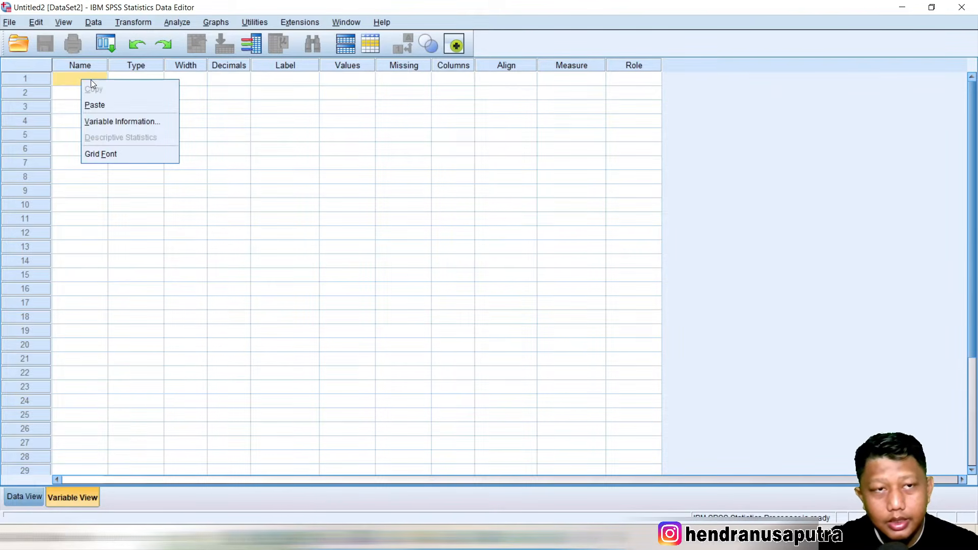
left_click(109, 105)
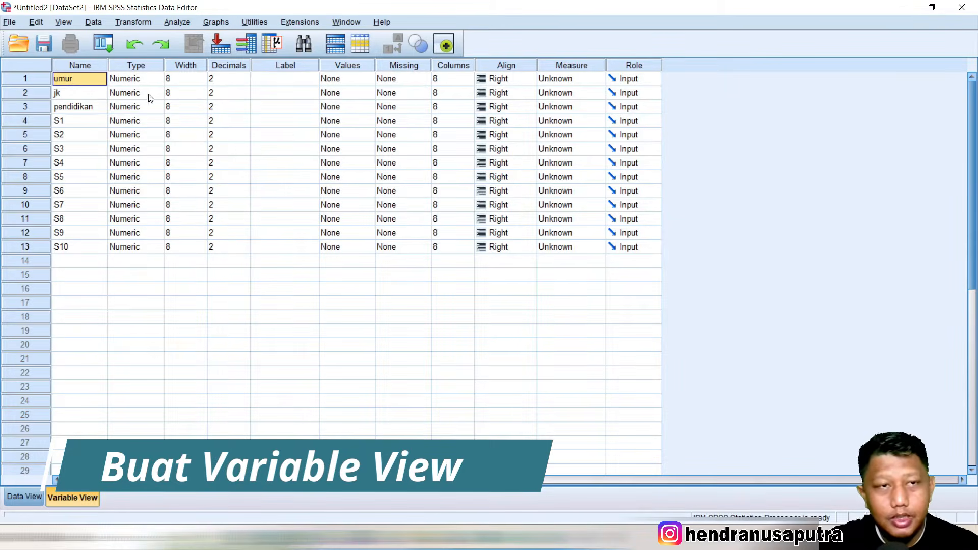
left_click(75, 93)
left_click(74, 79)
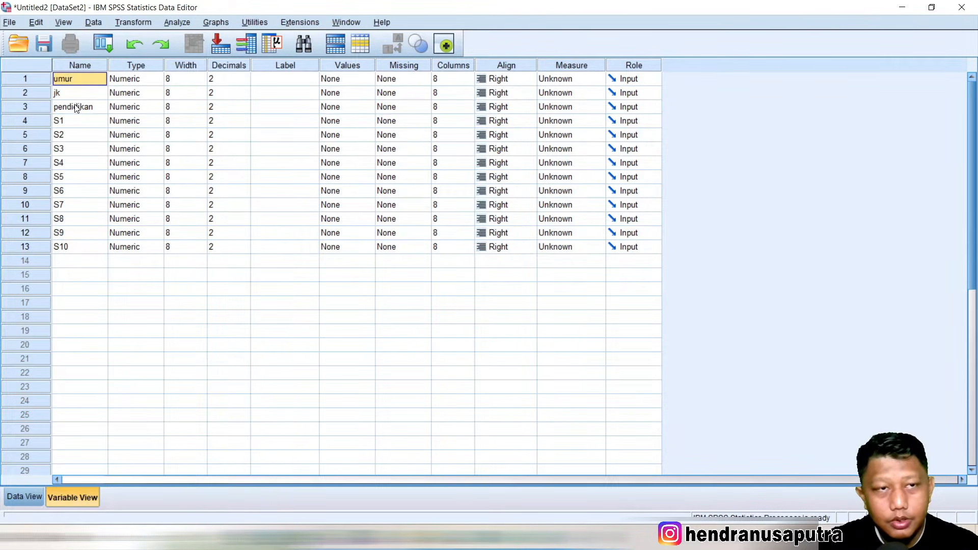
left_click(76, 107)
left_click(78, 122)
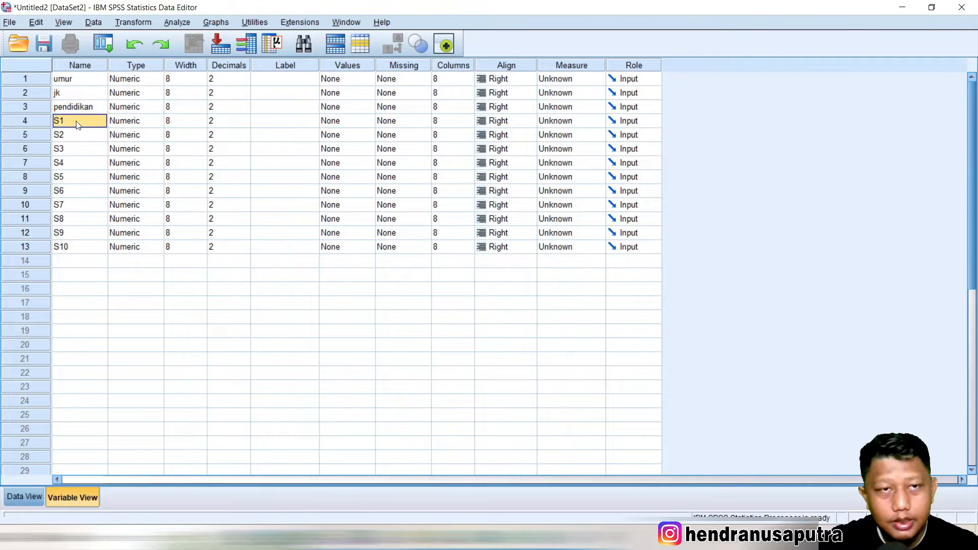
left_click(74, 80)
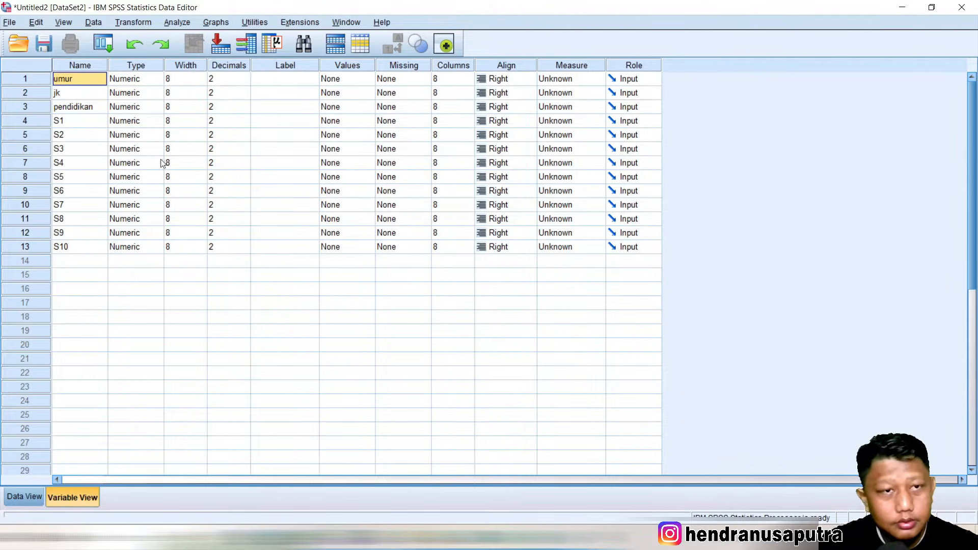
left_click(72, 96)
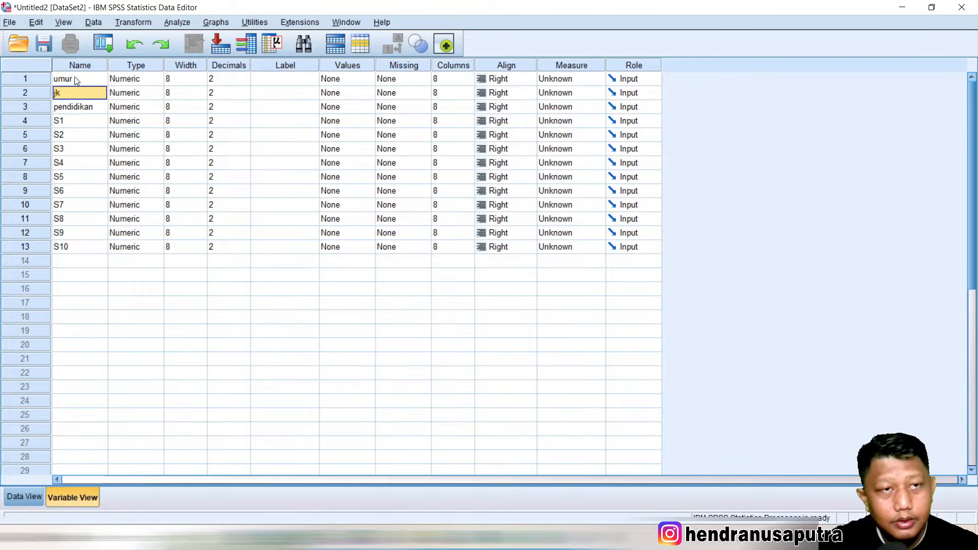
left_click(76, 81)
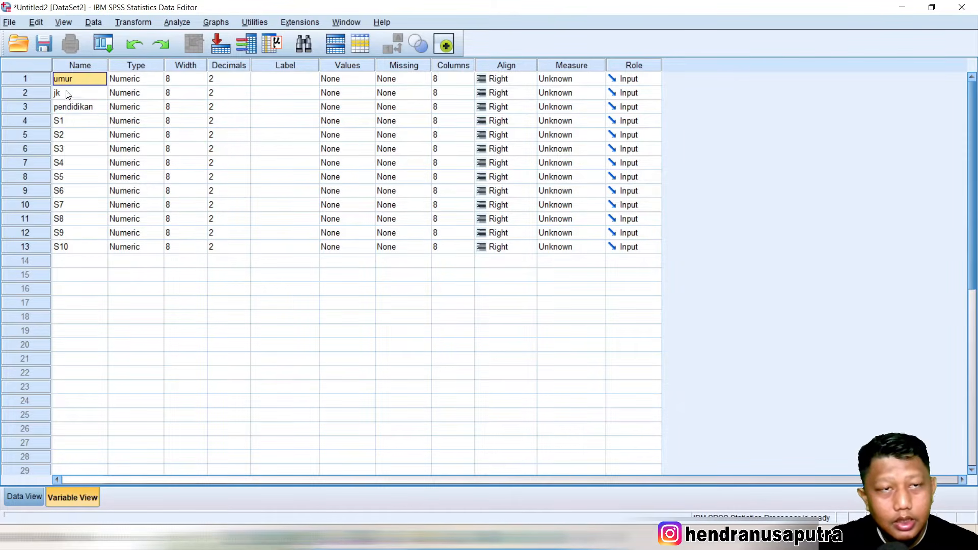
left_click(68, 95)
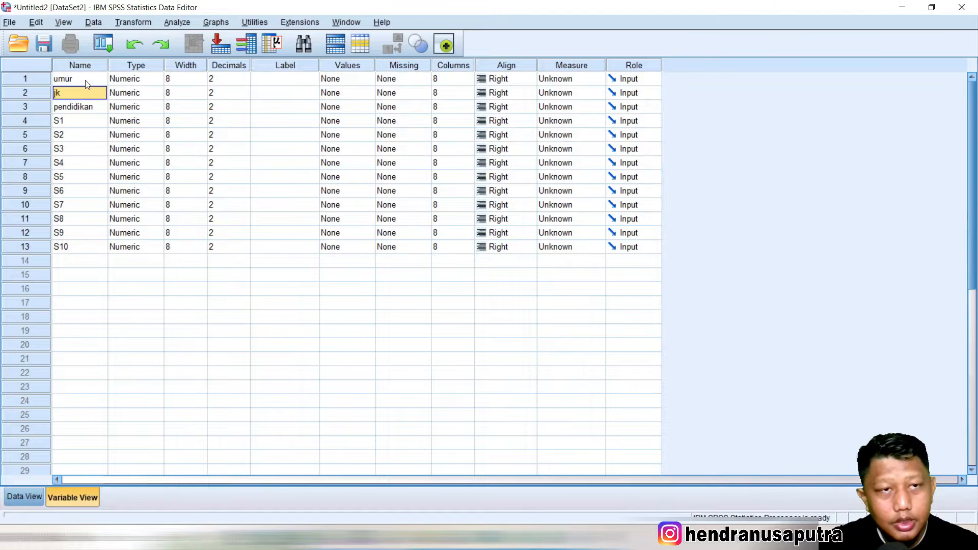
left_click(81, 106)
left_click(73, 83)
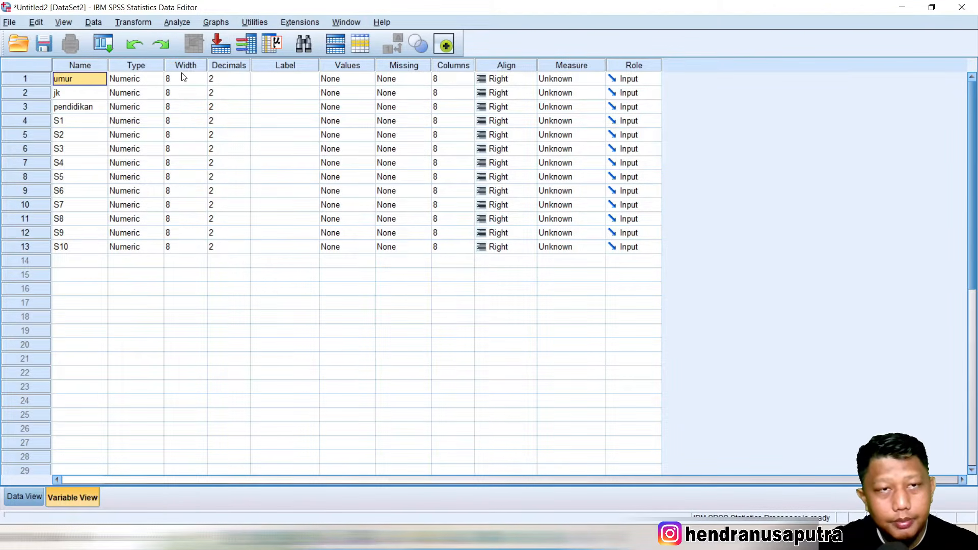
- Set the decimals to 0 for the variables umur, jk, pendidikan and S1
left_click(234, 80)
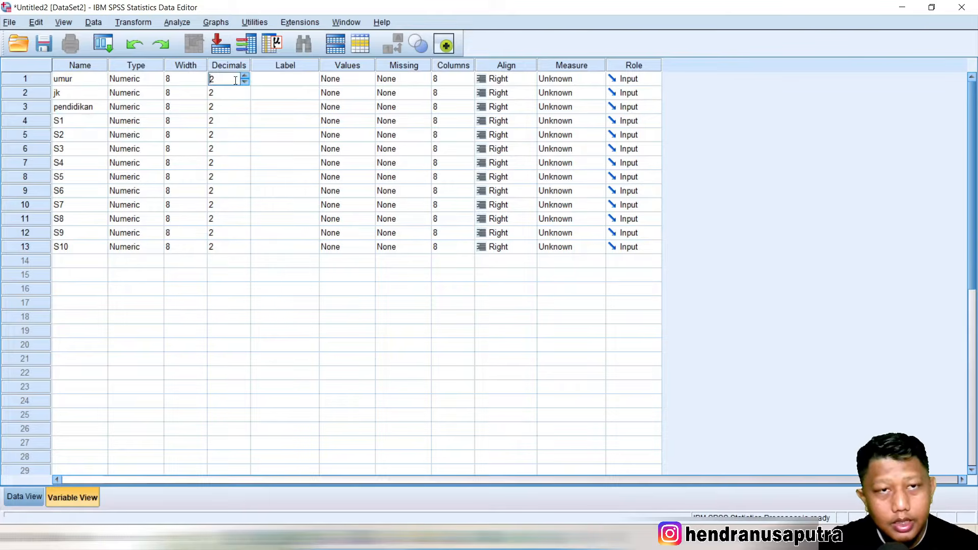
left_click(246, 96)
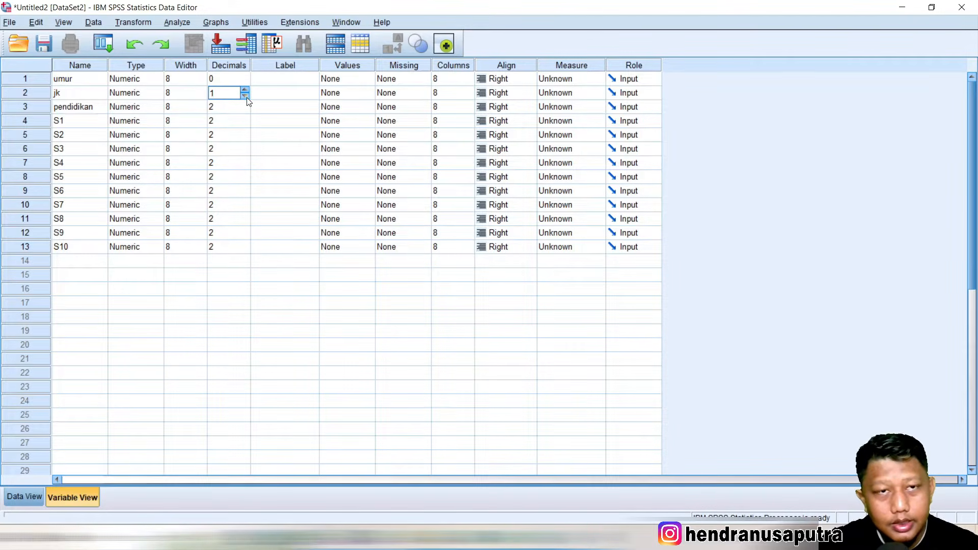
left_click(247, 95)
left_click(246, 110)
left_click(246, 110)
left_click(245, 125)
left_click(245, 125)
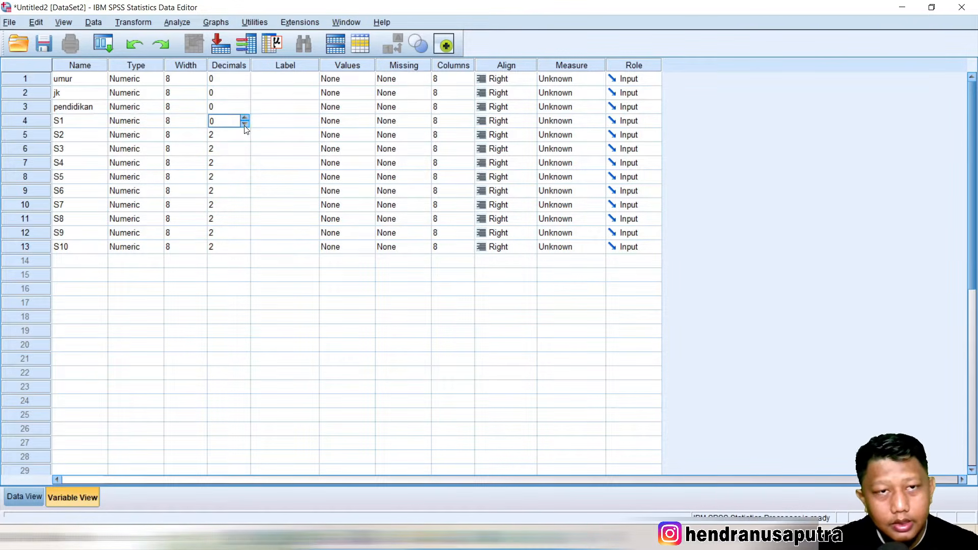
- Set the decimals to 0 for the variables S2, S3, S4 and S5
left_click(245, 144)
left_click(243, 139)
left_click(243, 138)
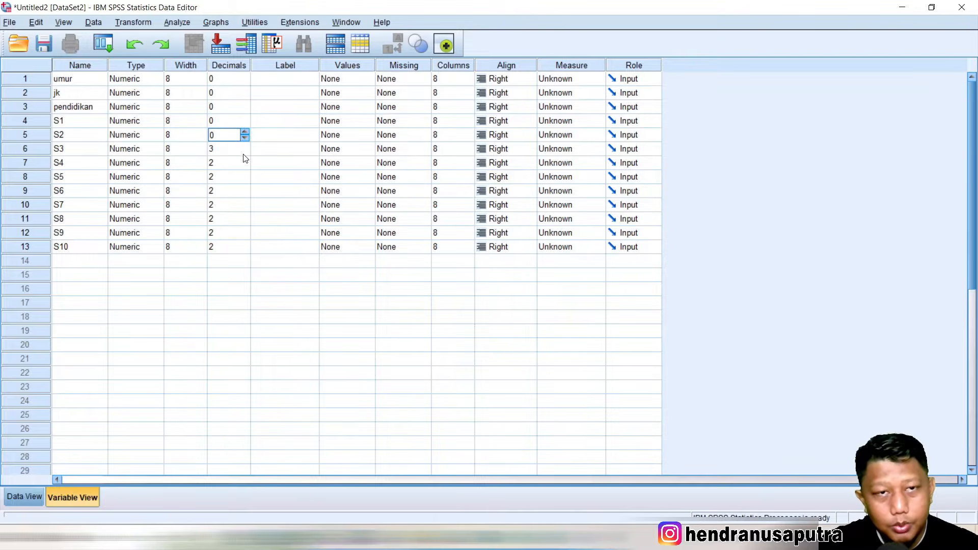
left_click(245, 152)
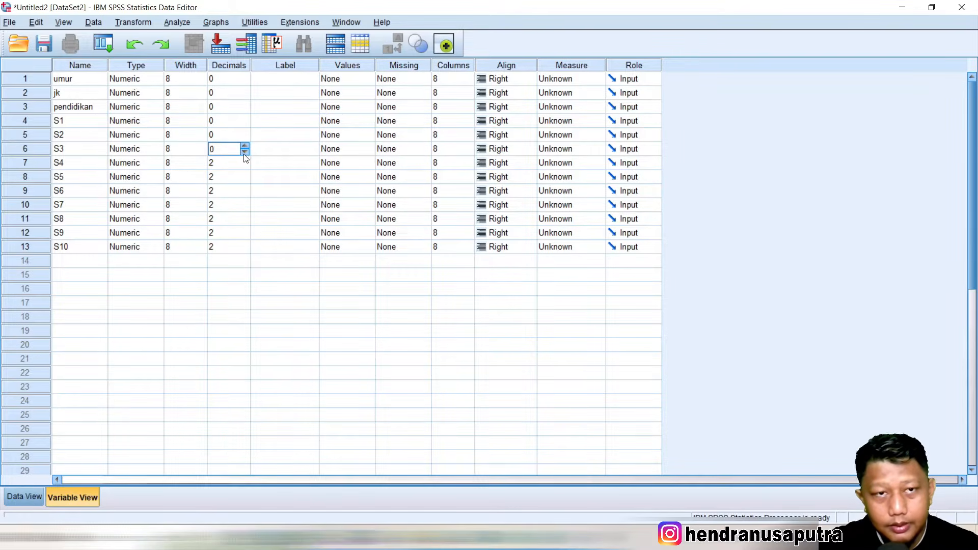
left_click(245, 160)
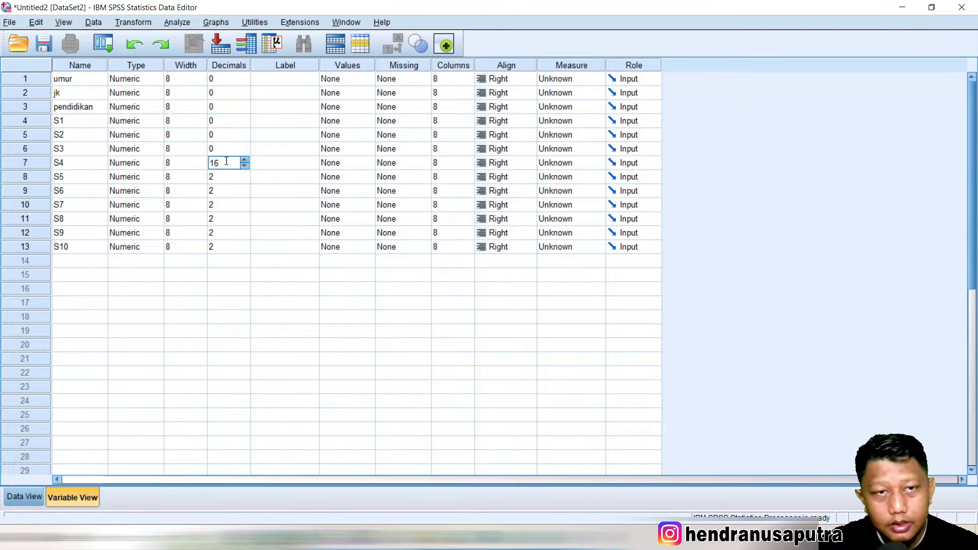
mouse_move(211, 163)
left_mouse_down()
mouse_move(224, 163)
mouse_move(205, 178)
left_mouse_up()
type("0")
left_click(227, 173)
type("0")
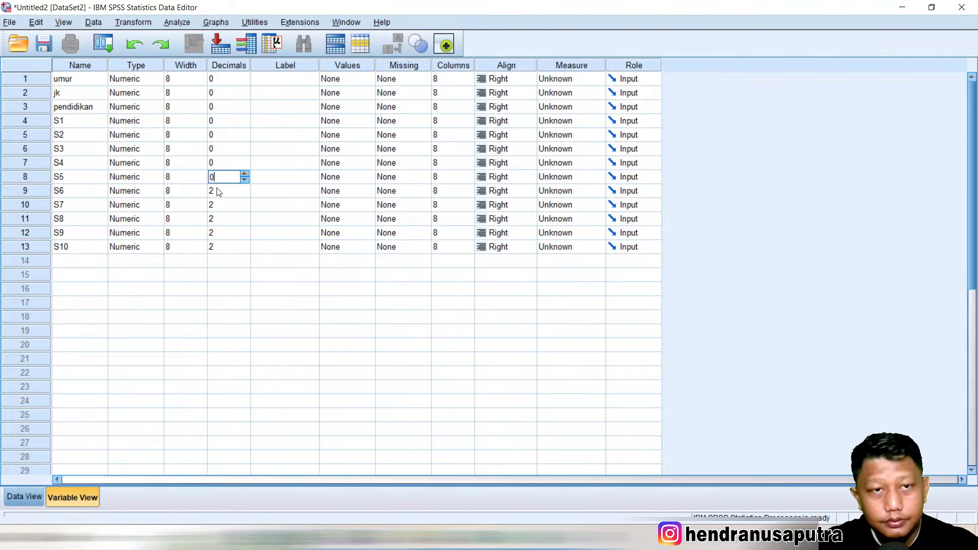
- Set the decimals to 0 for the variables S6, S7 and S8
left_click(212, 190)
type("0")
left_click(217, 204)
type("0")
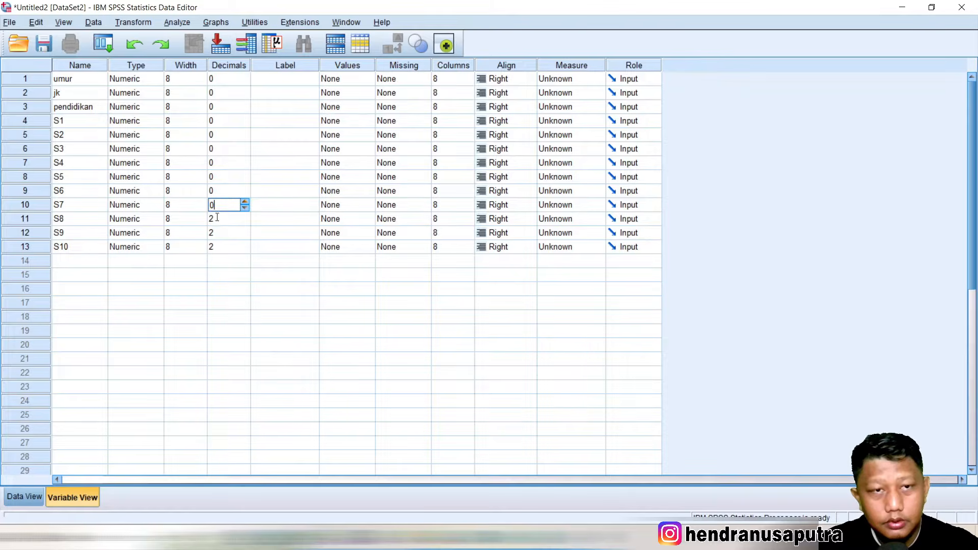
left_click(217, 218)
type("0")
left_click_drag(224, 222, 204, 225)
type("0")
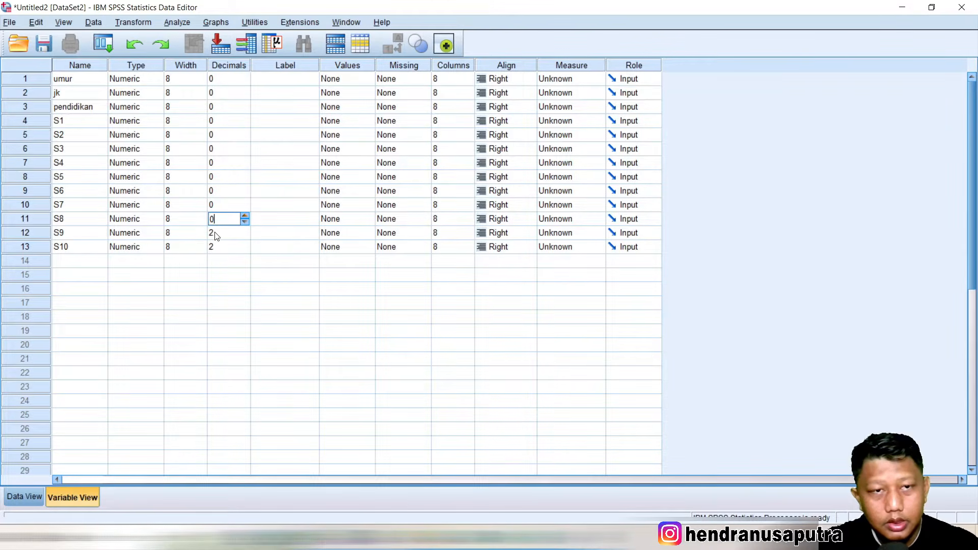
- Set the decimals to 0 for the last two variables, S9 and S10
left_click(217, 233)
type("0")
left_click(218, 246)
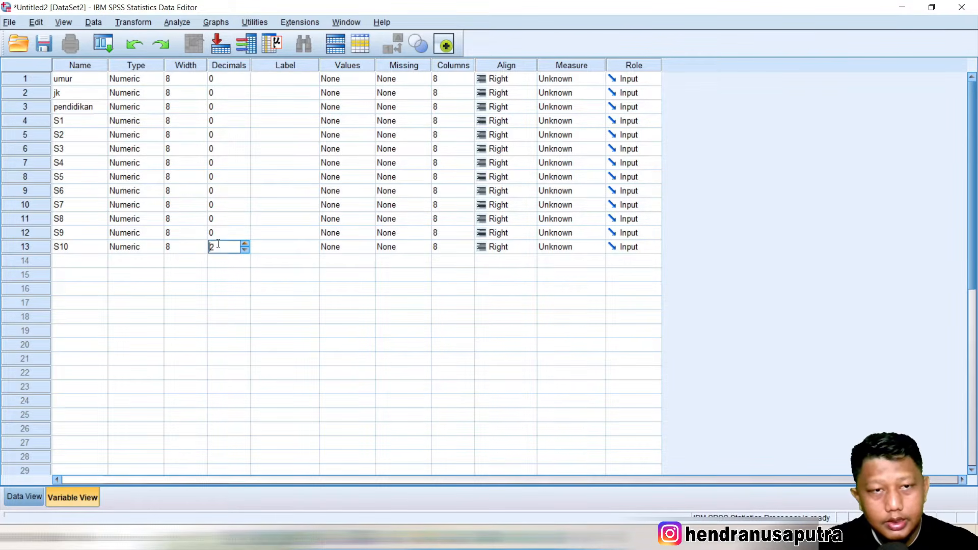
type("0")
left_click_drag(220, 245, 194, 246)
type("0")
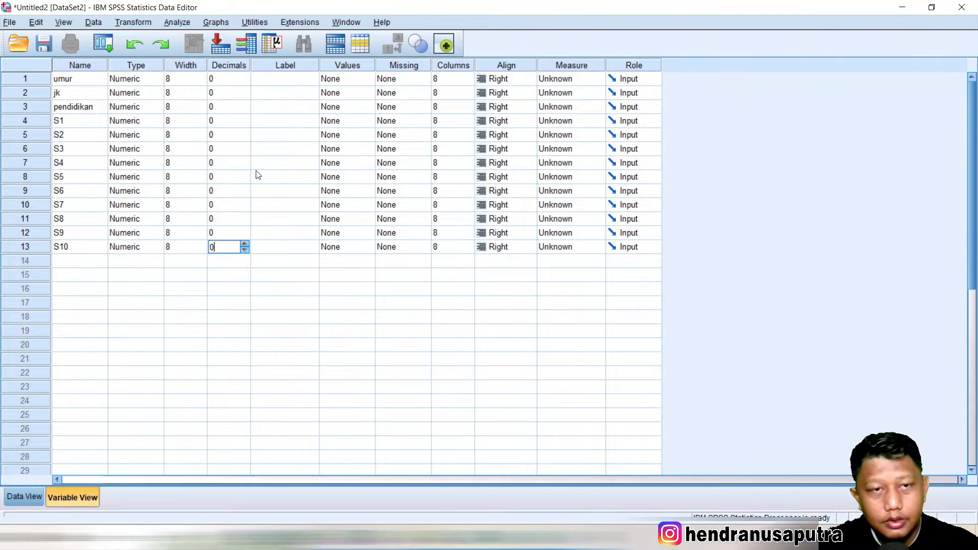
- Label the variables umur, jk and pendidikan as Umur, Jenis Kelamin and Pendidikan
left_click(290, 76)
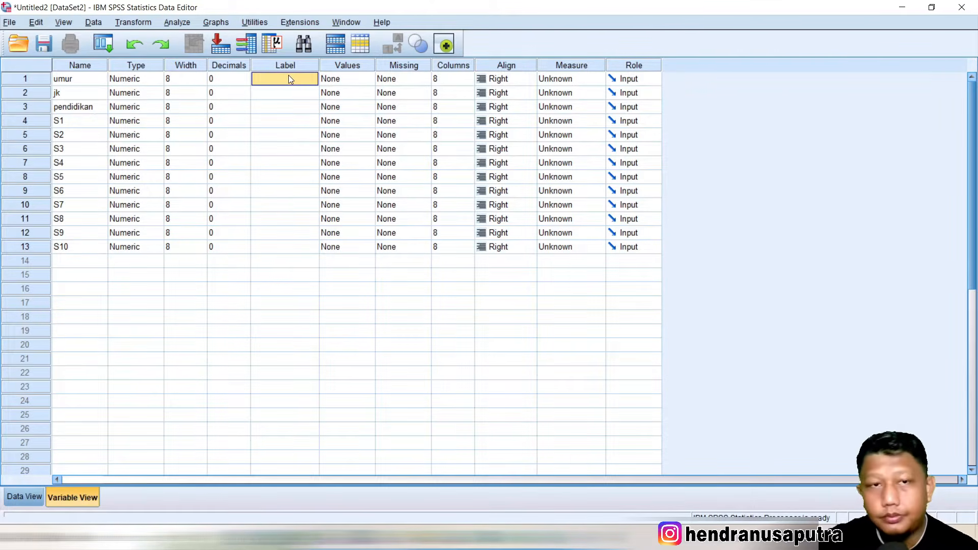
type("Umur")
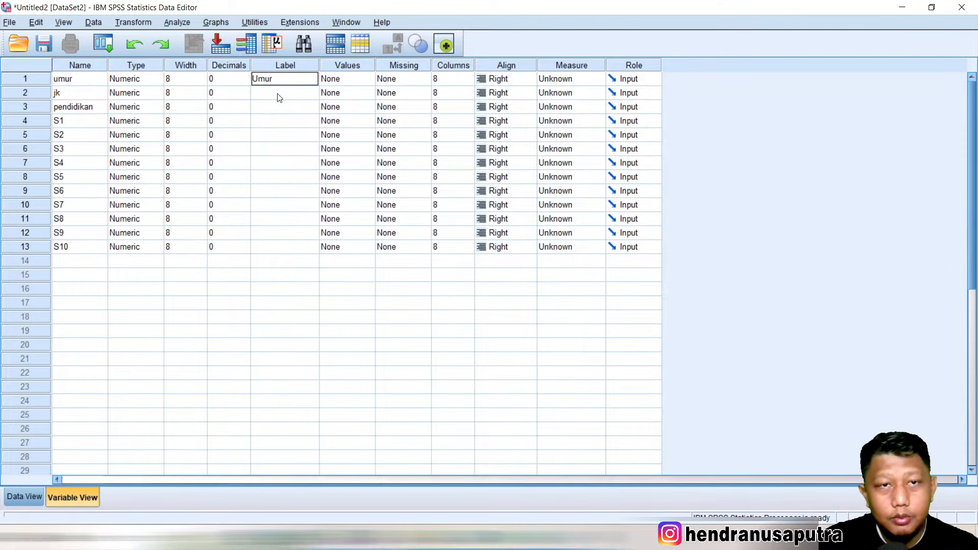
left_click(279, 97)
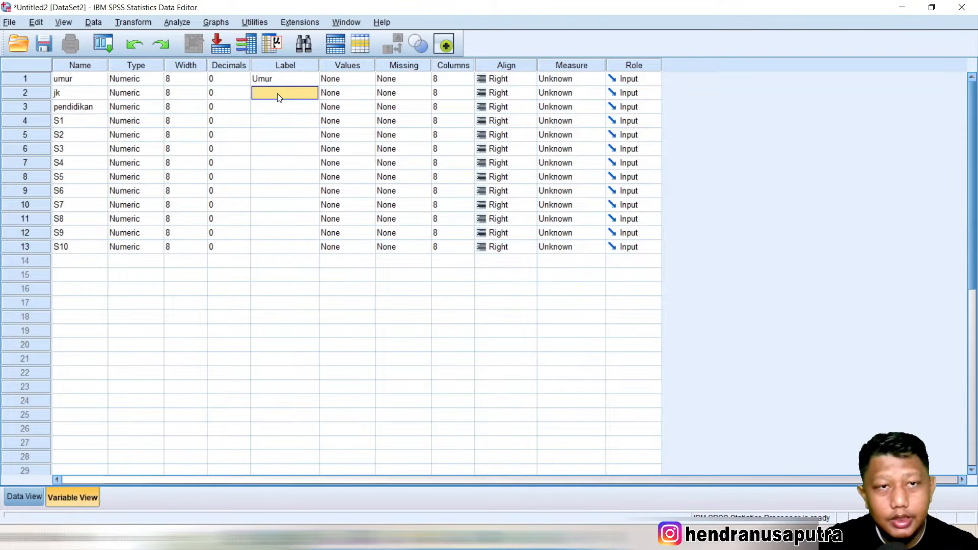
type("Jenis Kelamin")
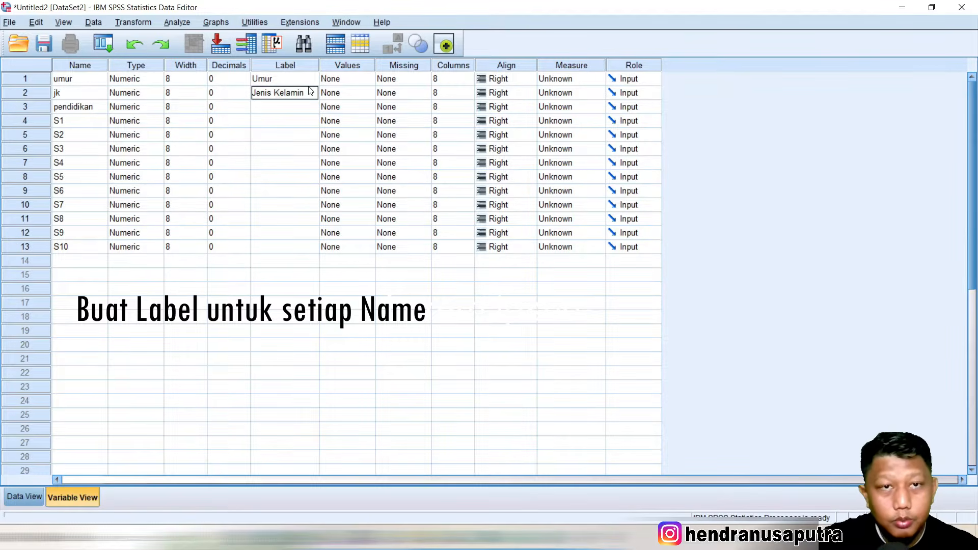
left_click(284, 107)
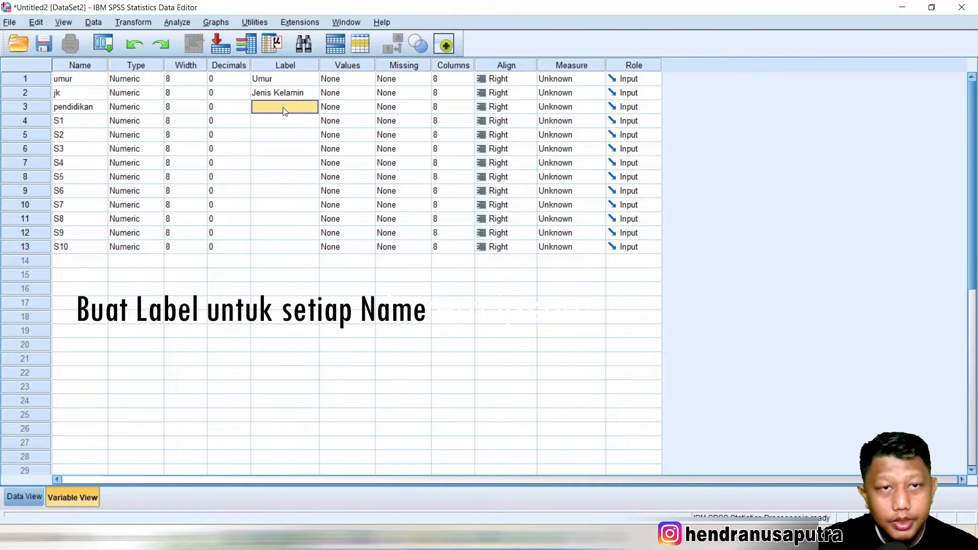
type("Pendidikan")
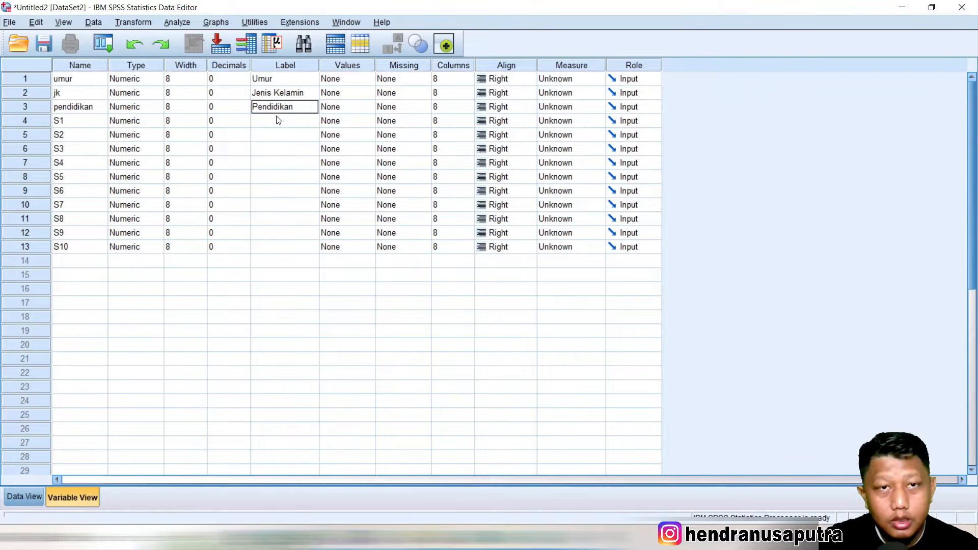
- Give the variable S1 the label S1, correcting any mistyped text
left_click(278, 122)
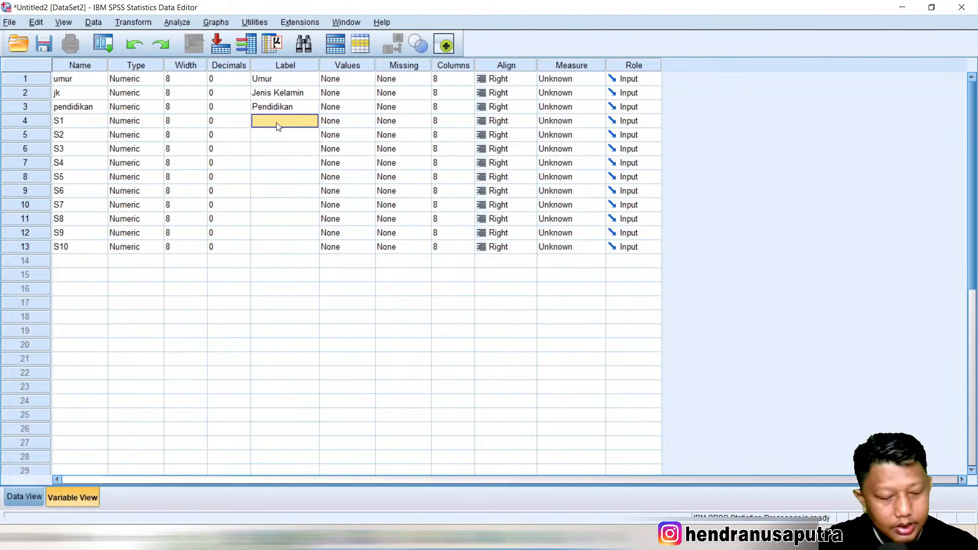
type("S`1")
left_click_drag(274, 121, 236, 124)
type("s1")
key("Caps_Lock")
type("S1")
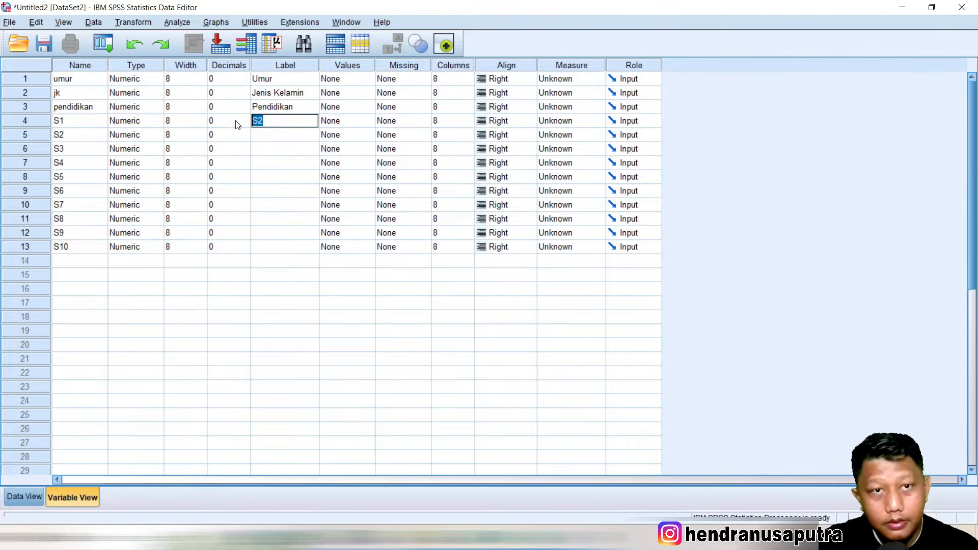
type("S1")
- Label each of the variables S2 to S10 with its own name, and check the labels
left_click(262, 139)
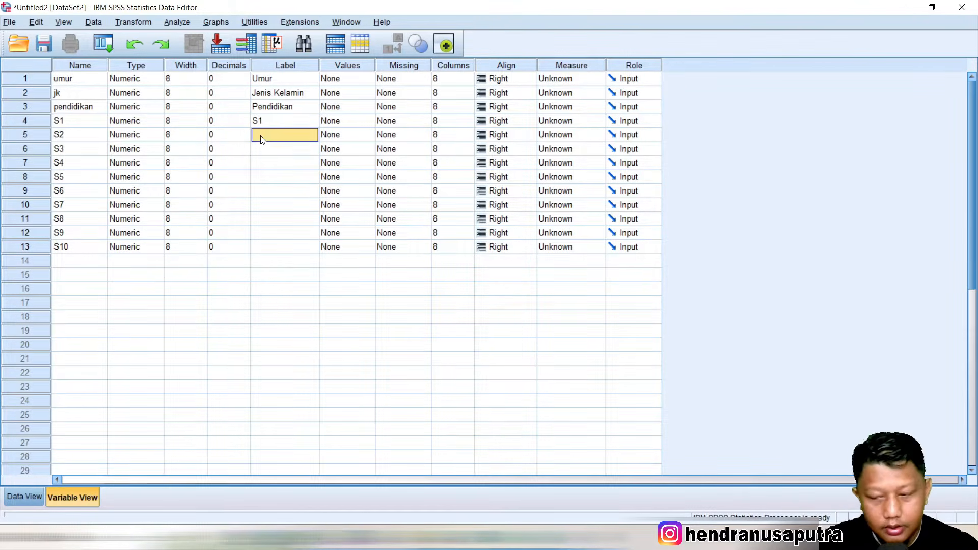
type("S10")
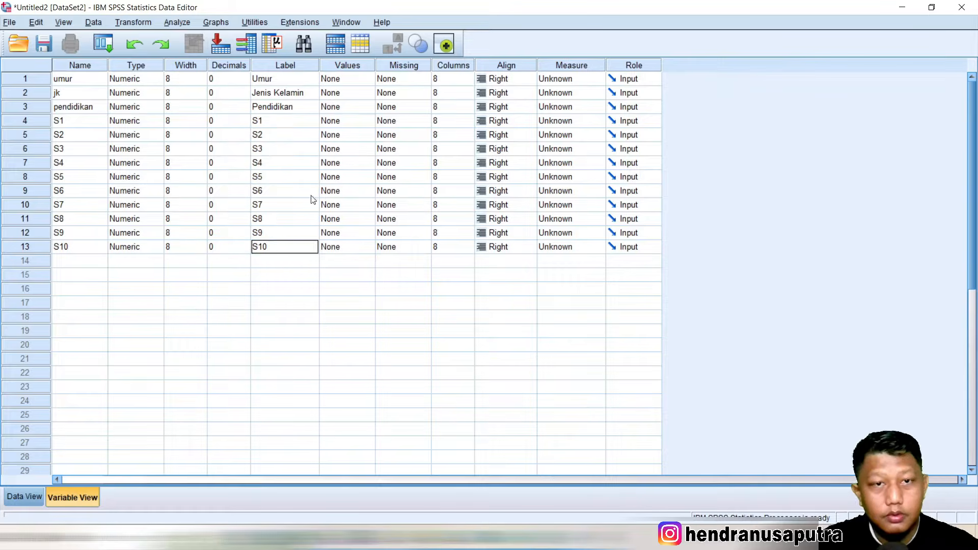
left_click(289, 128)
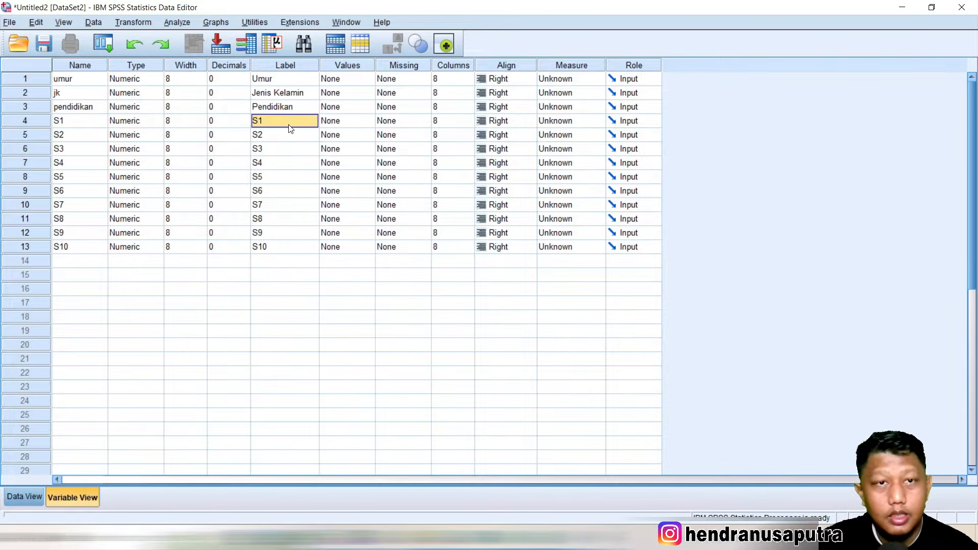
left_click(281, 81)
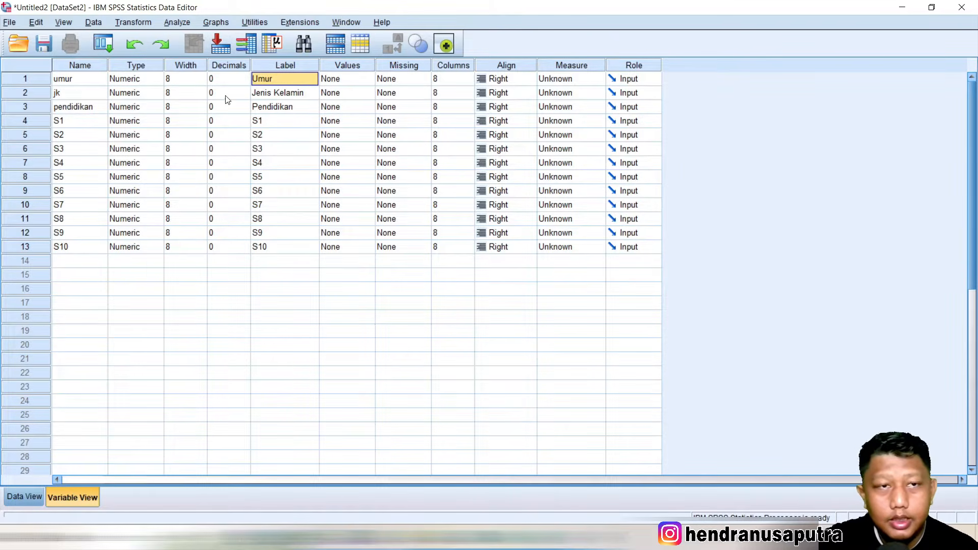
left_click(307, 96)
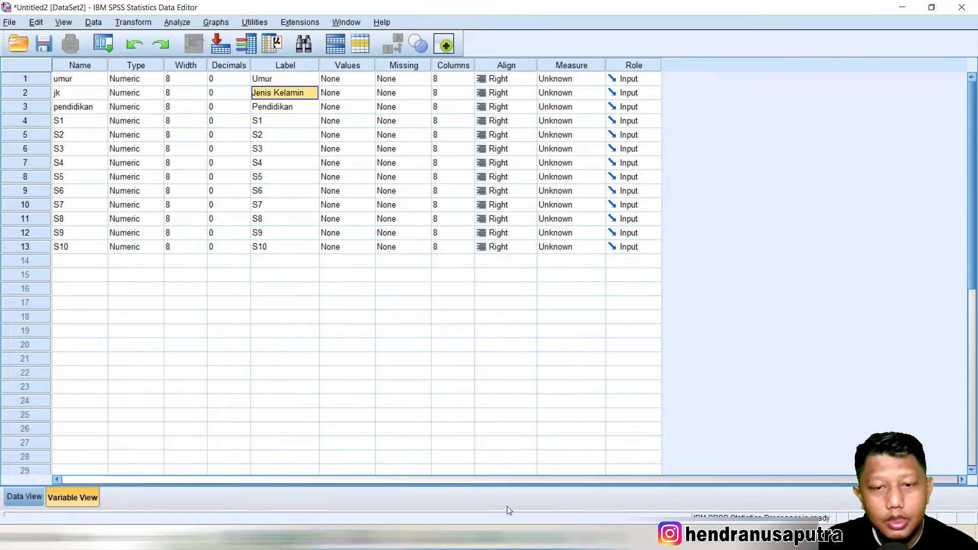
- Switch to Excel and look up the answer codes in the Keterangan legend below the survey table
left_click(501, 536)
scroll(313, 353, "down", 9)
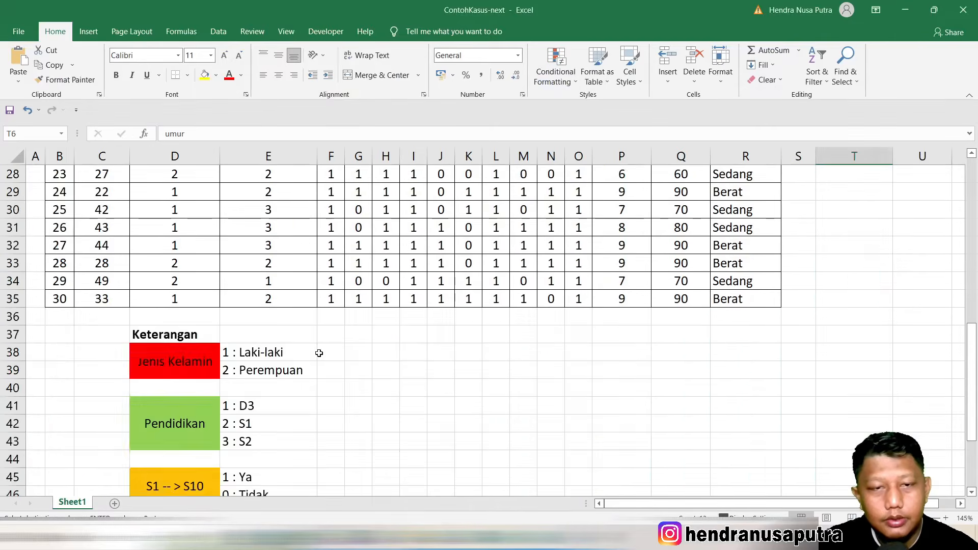
scroll(319, 353, "down", 2)
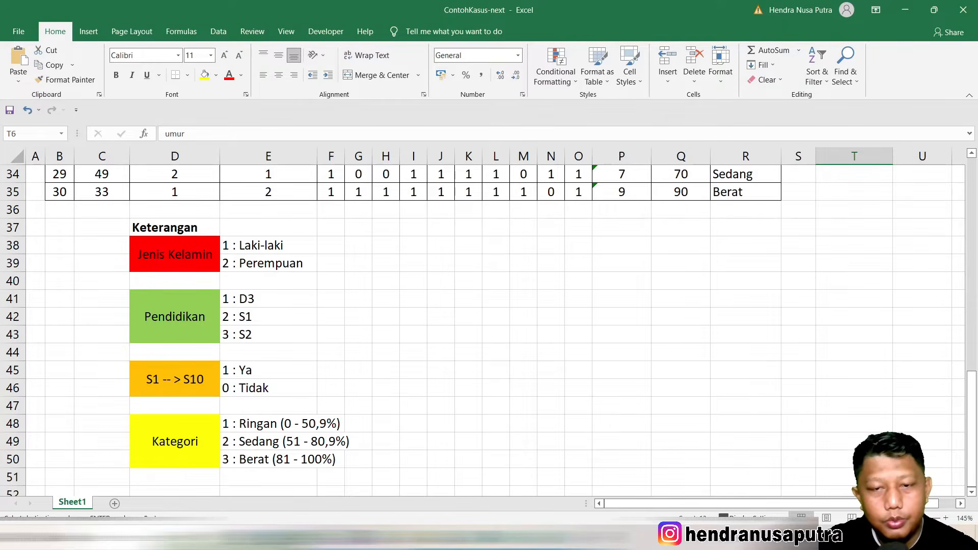
- Switch to SPSS and add the value label 1 = Laki-laki to the variable jk, correcting the capitalisation
key("alt+Tab")
left_click(350, 94)
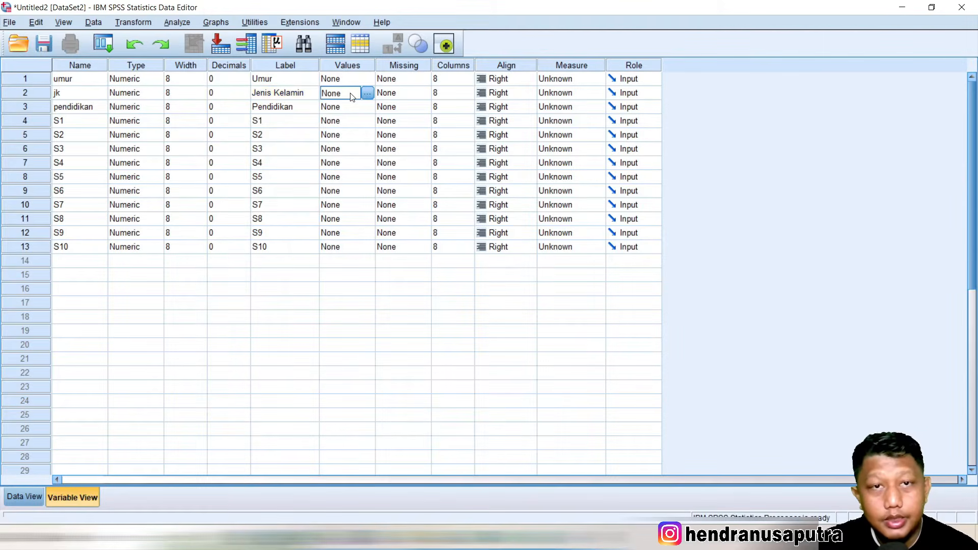
left_click(367, 94)
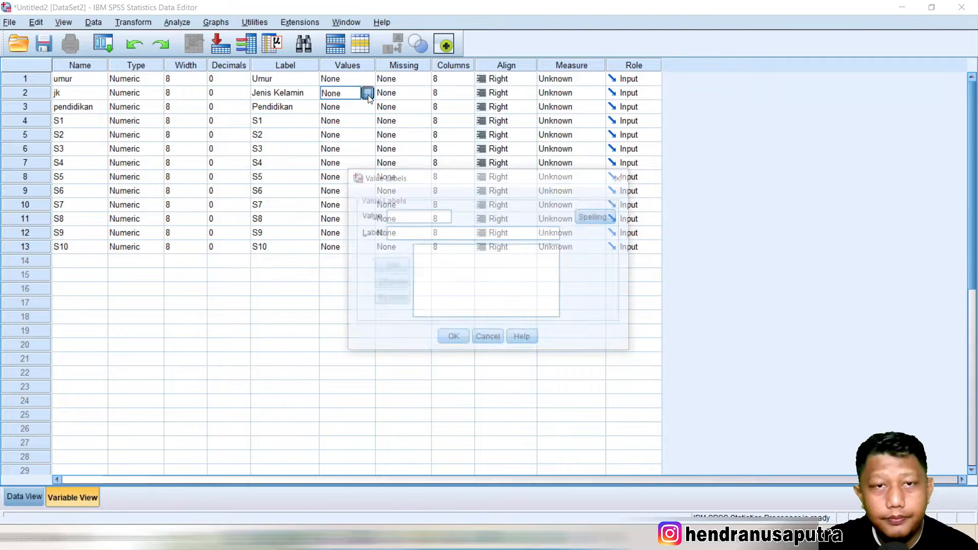
type("1")
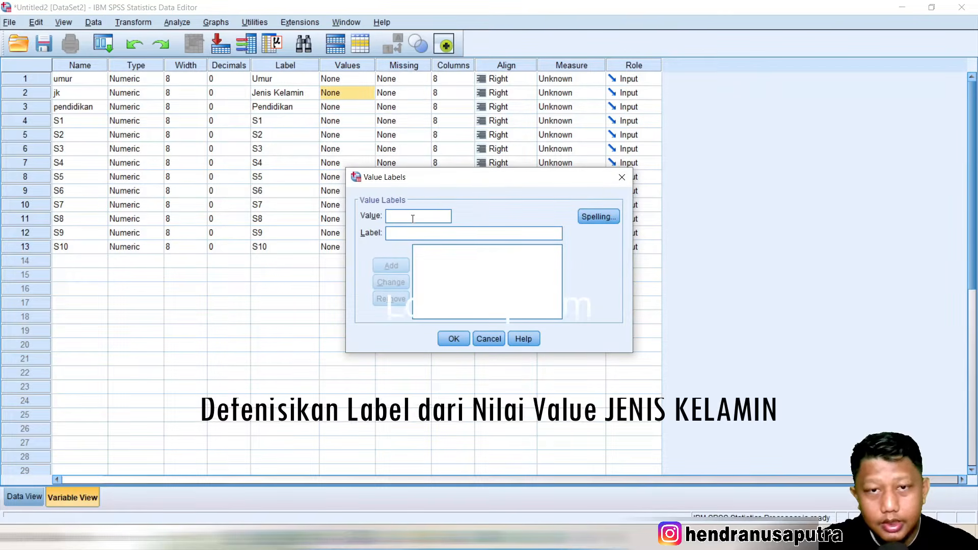
left_click(414, 235)
type("LA")
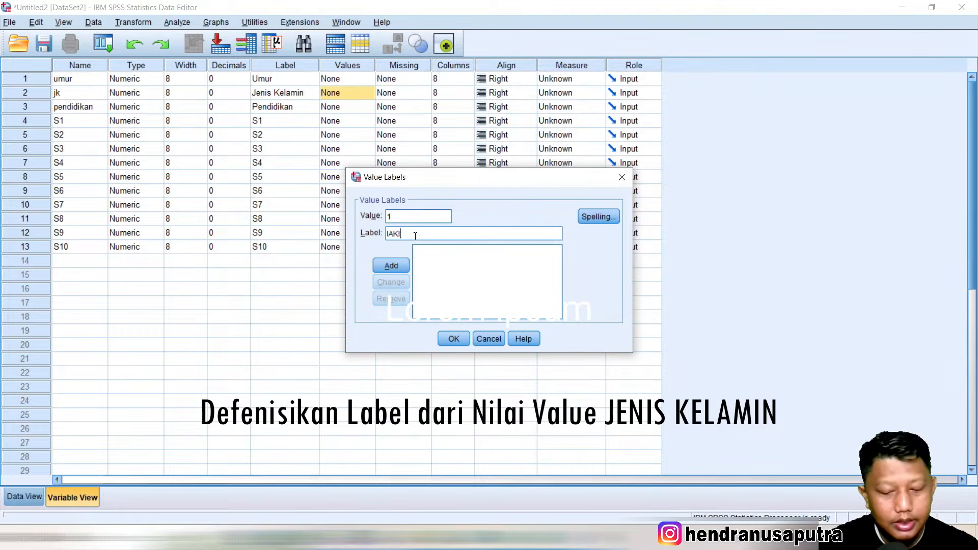
type("KI-LAKI")
key("Caps_Lock")
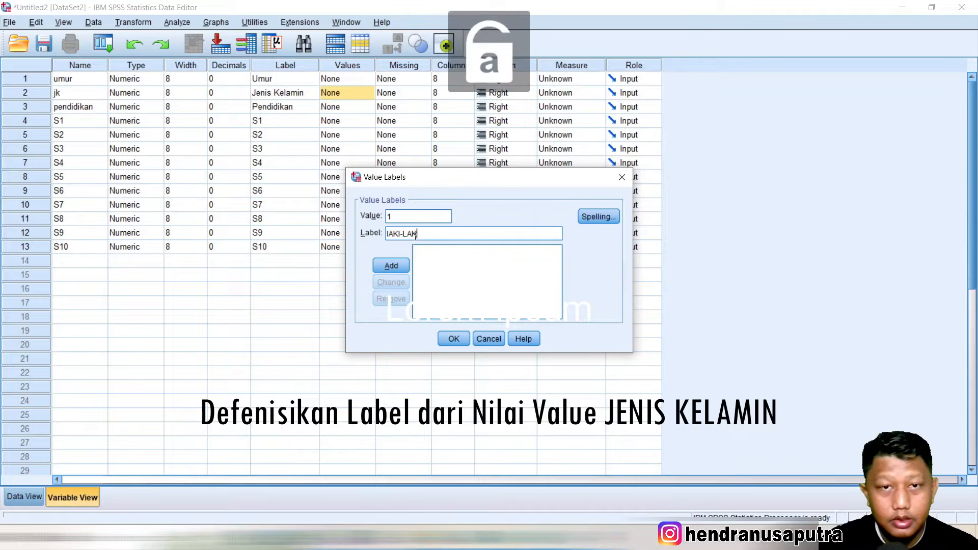
key("BackSpace")
key("BackSpace")
key("BackSpace")
key("BackSpace")
key("BackSpace")
key("BackSpace")
key("BackSpace")
key("BackSpace")
key("BackSpace")
type("Laki-laki")
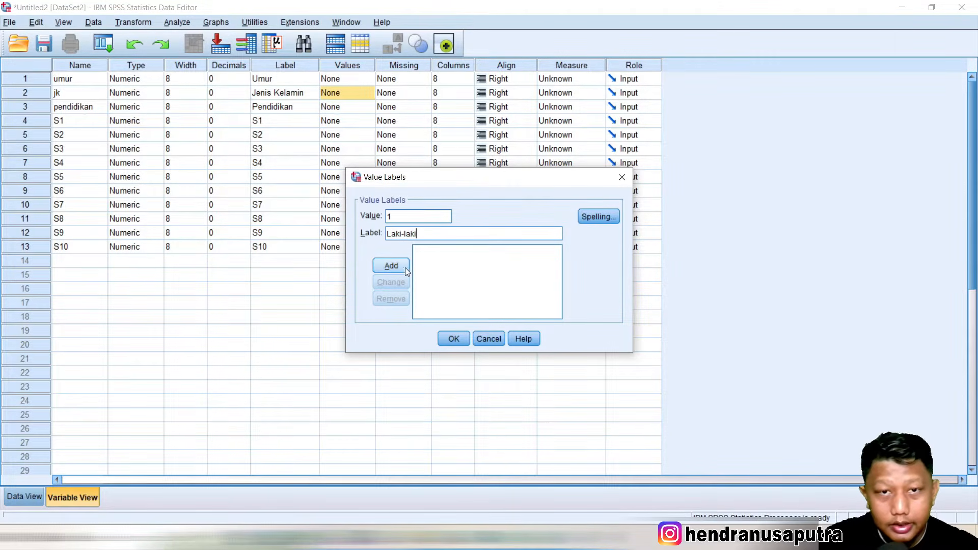
left_click(402, 266)
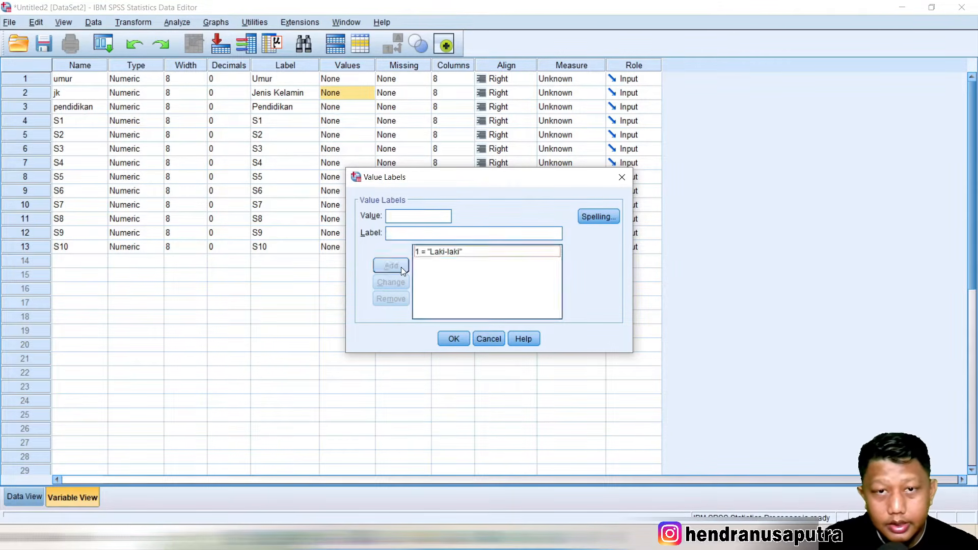
- Add the value label 2 = Perempuan for jk and apply the value labels
type("2")
left_click(404, 233)
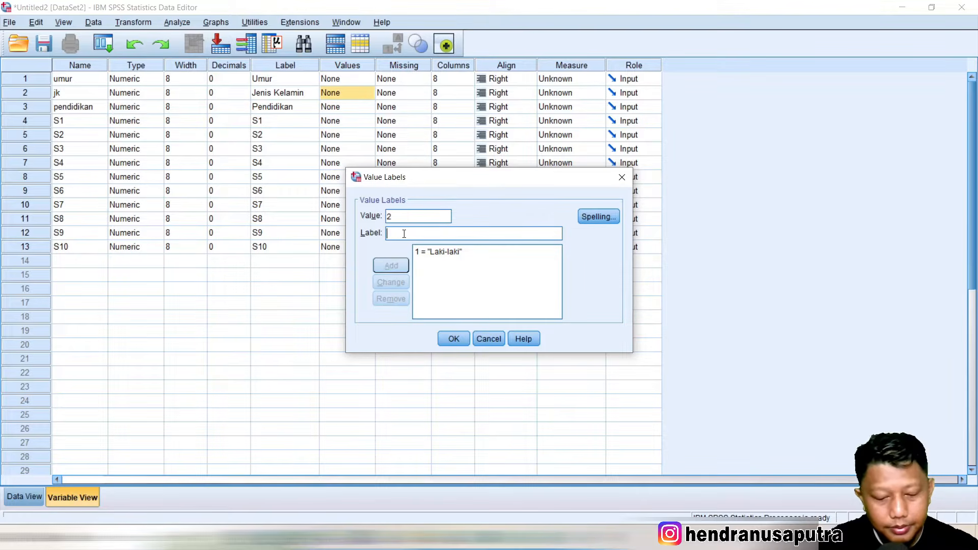
type("Perempuan")
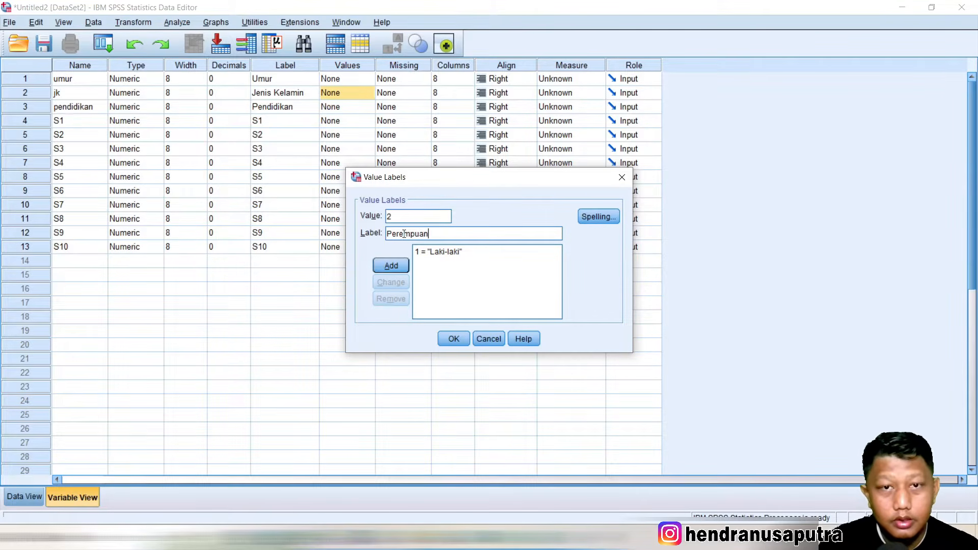
left_click(388, 265)
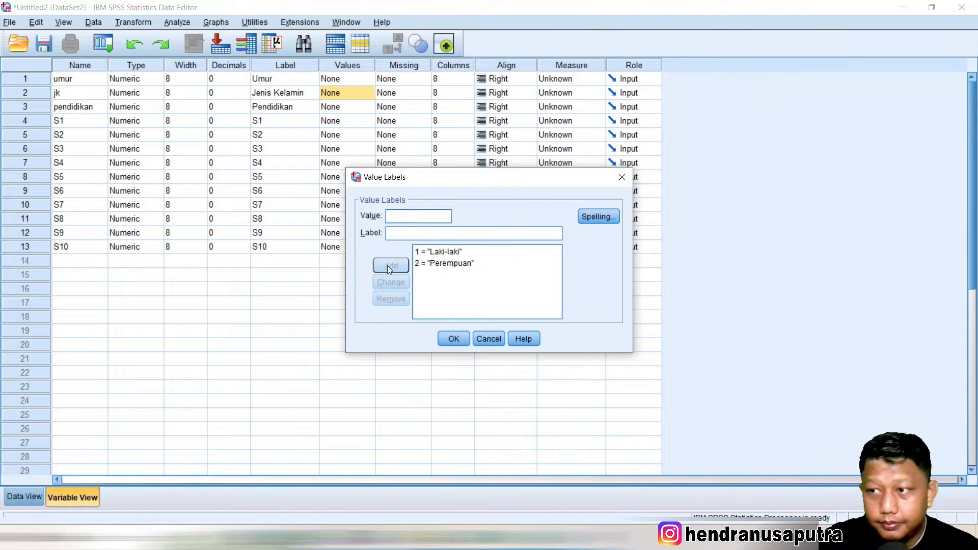
left_click(452, 339)
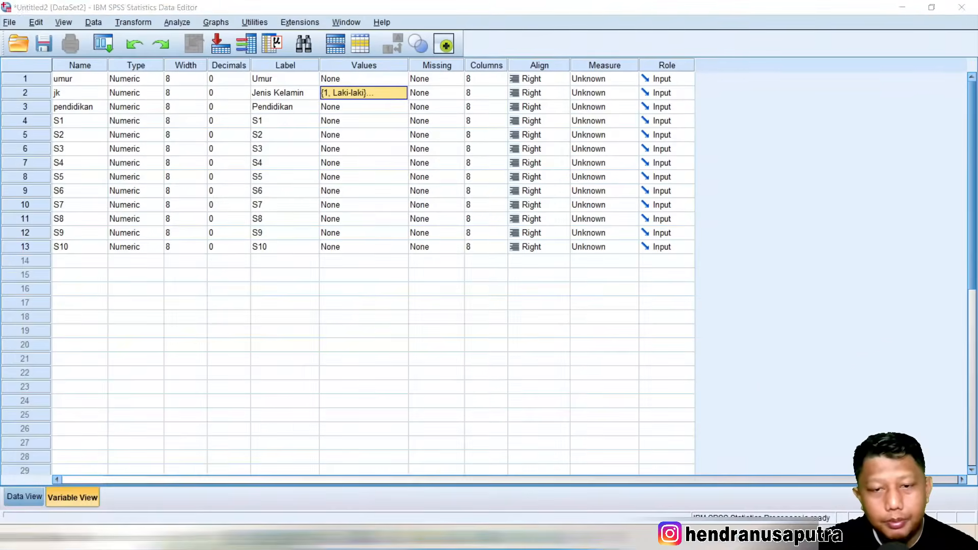
- Check the Pendidikan codes in Excel, then add the value labels 1 = D3 and 2 = S1 to pendidikan in SPSS
key("alt+Tab")
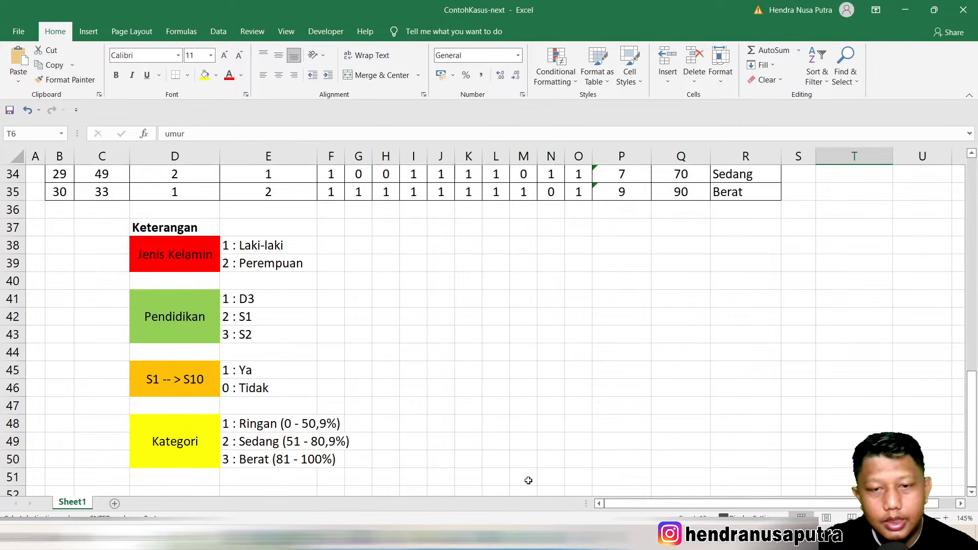
key("alt+Tab")
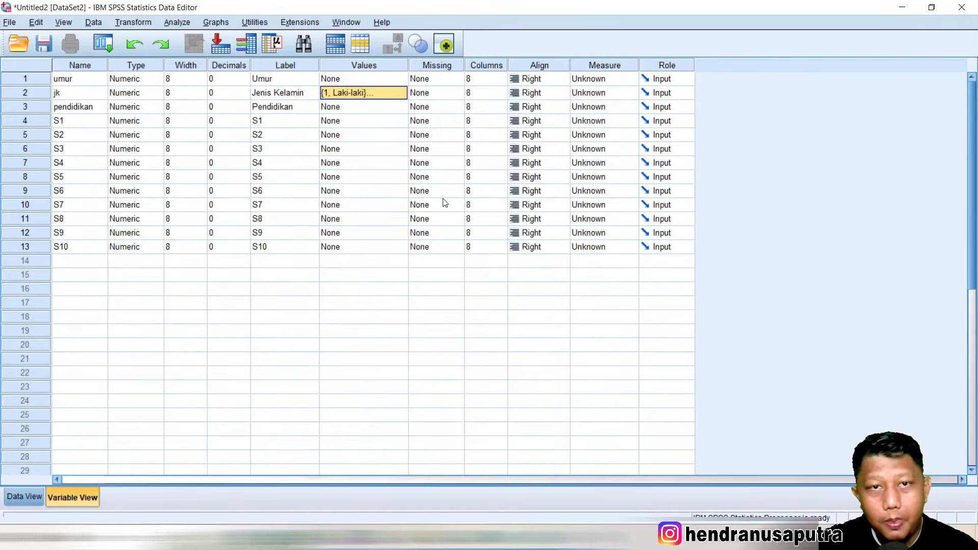
left_click(339, 107)
left_click(402, 106)
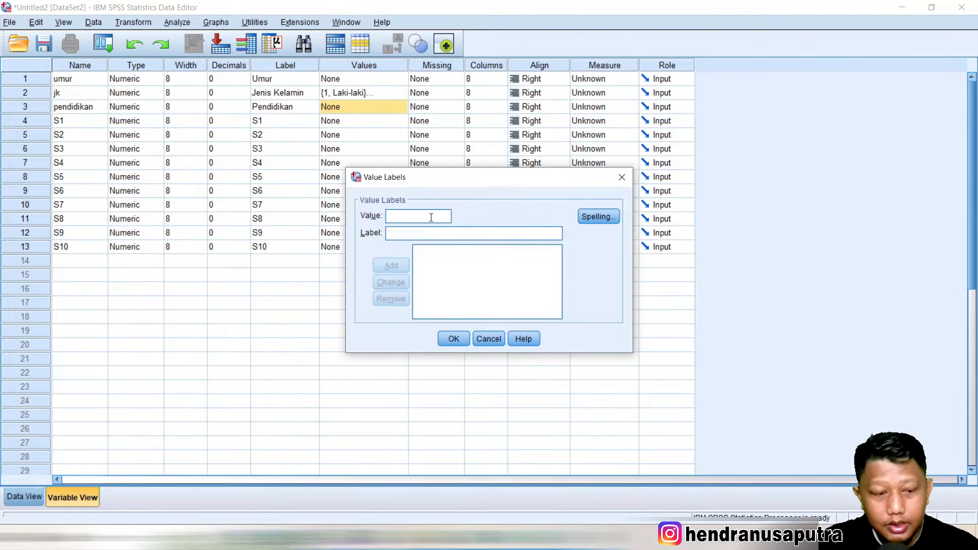
type("D3")
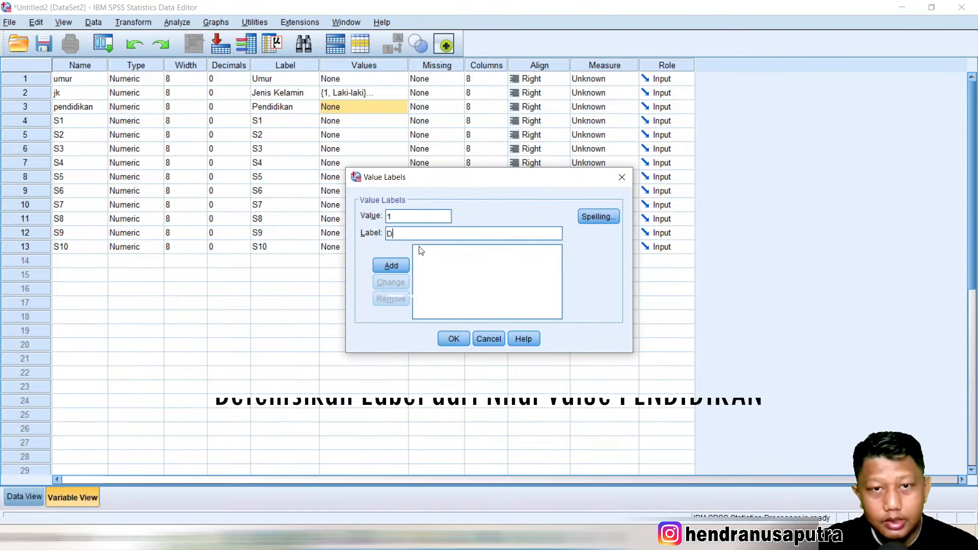
left_click(391, 265)
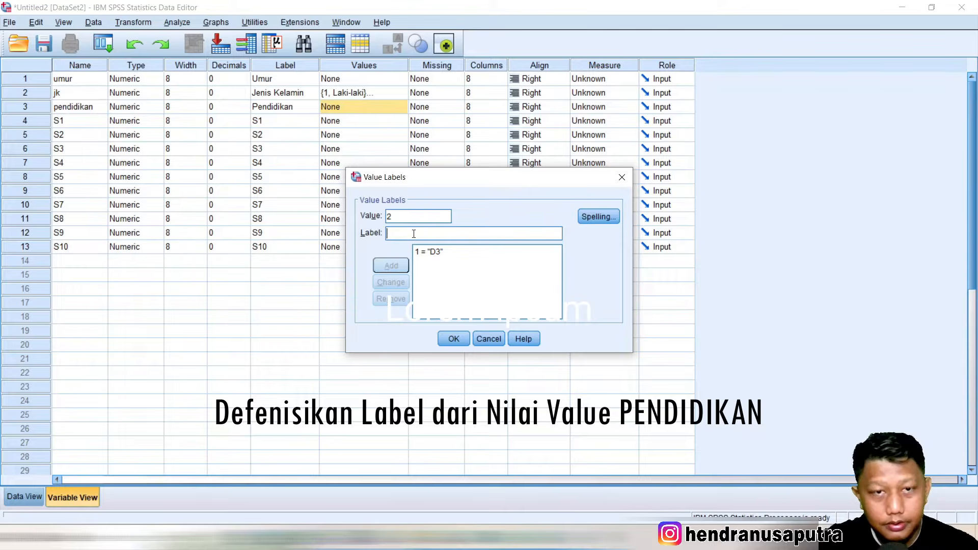
type("S1")
left_click(391, 265)
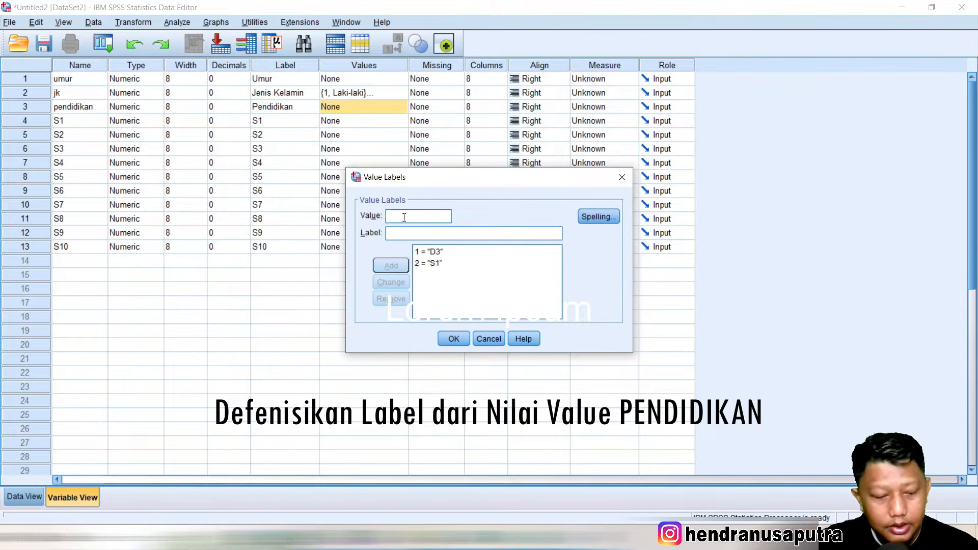
- Add the value label 3 = S2 for pendidikan, apply the value labels and slightly widen the Values column
type("3")
left_click(404, 234)
type("s2")
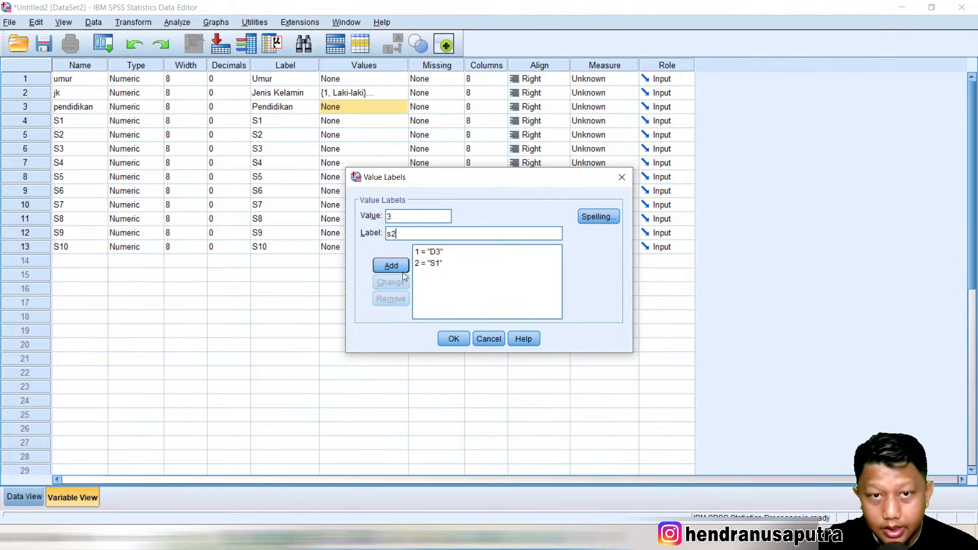
double_click(391, 233)
key("Caps_Lock")
type("S2")
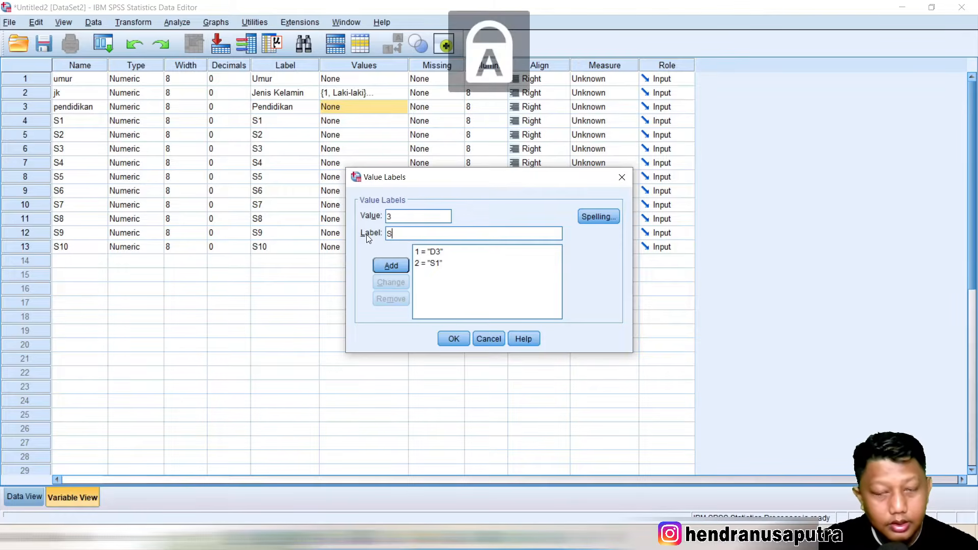
left_click(398, 266)
left_click(448, 339)
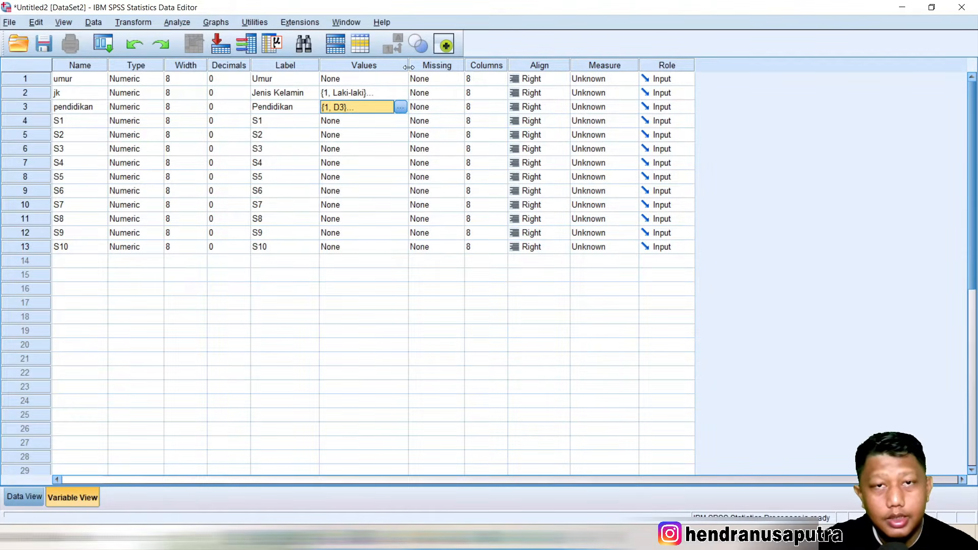
left_click_drag(409, 67, 418, 67)
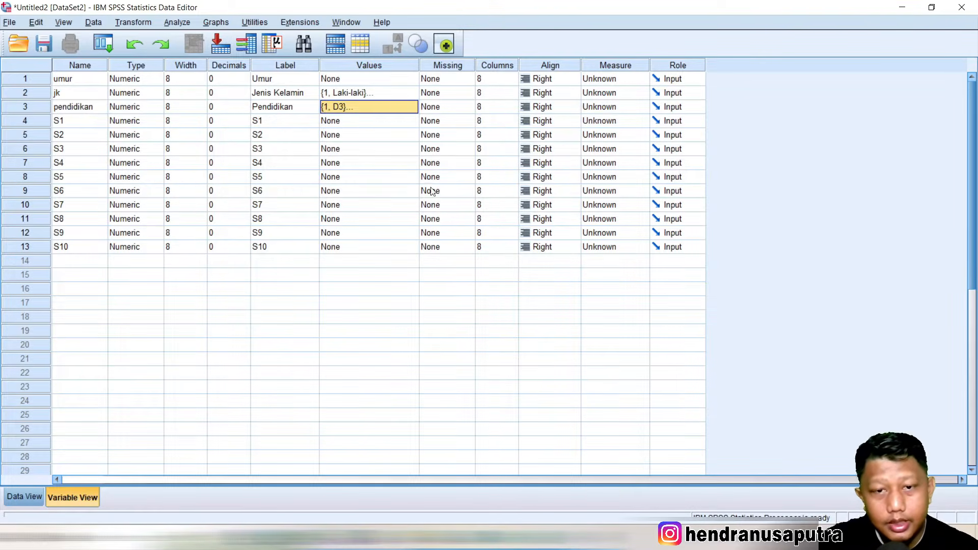
- Check the S1–S10 answer codes in Excel, then add the value label 1 = Ya to the variable S1 in SPSS
left_click(466, 537)
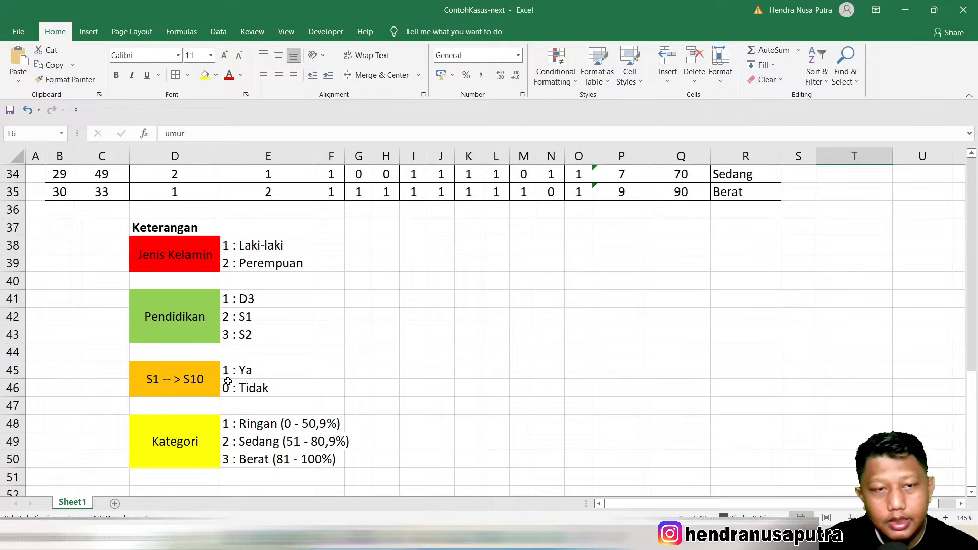
key("alt+Tab")
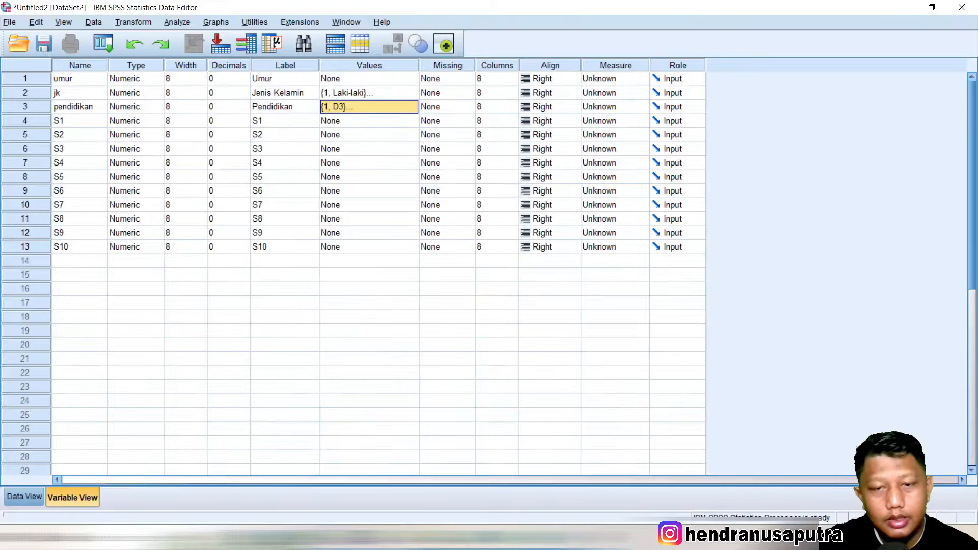
left_click(342, 121)
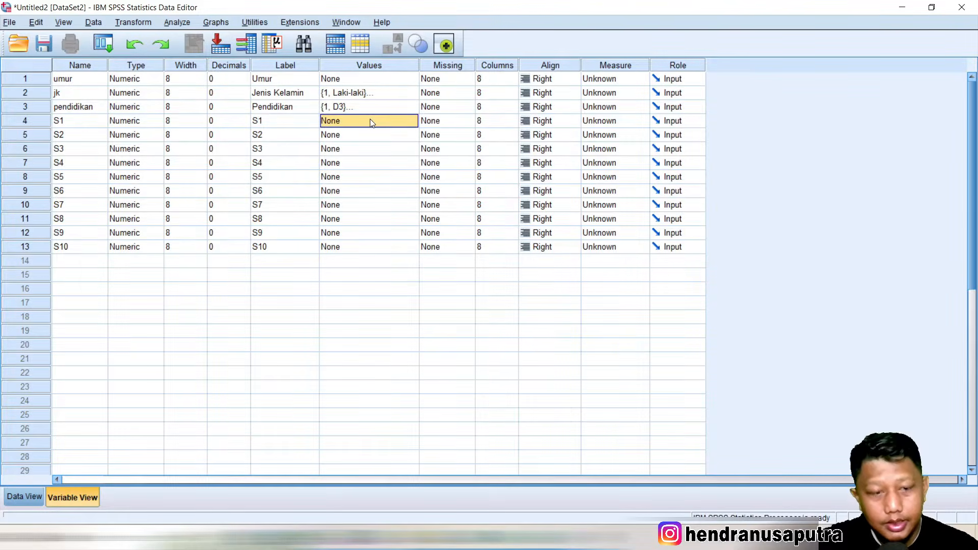
left_click(412, 120)
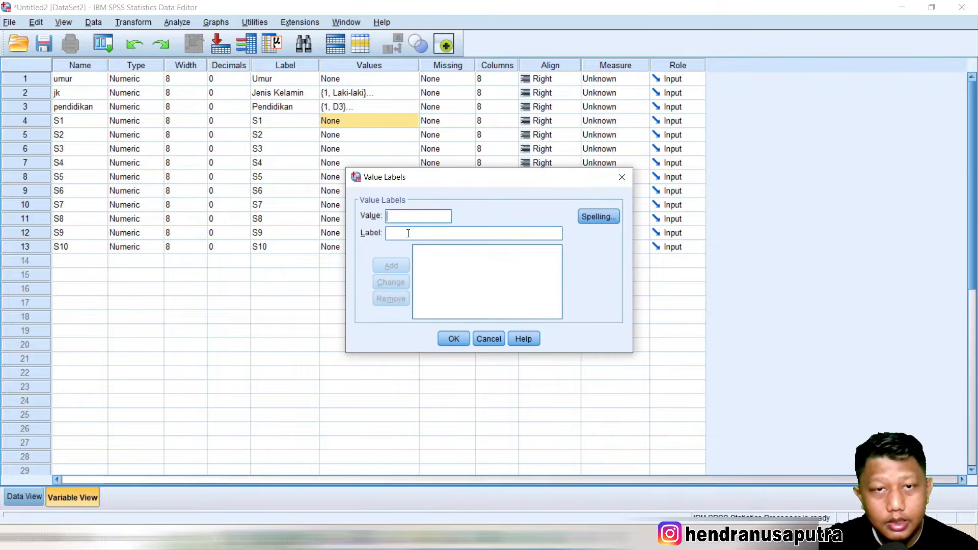
type("yA")
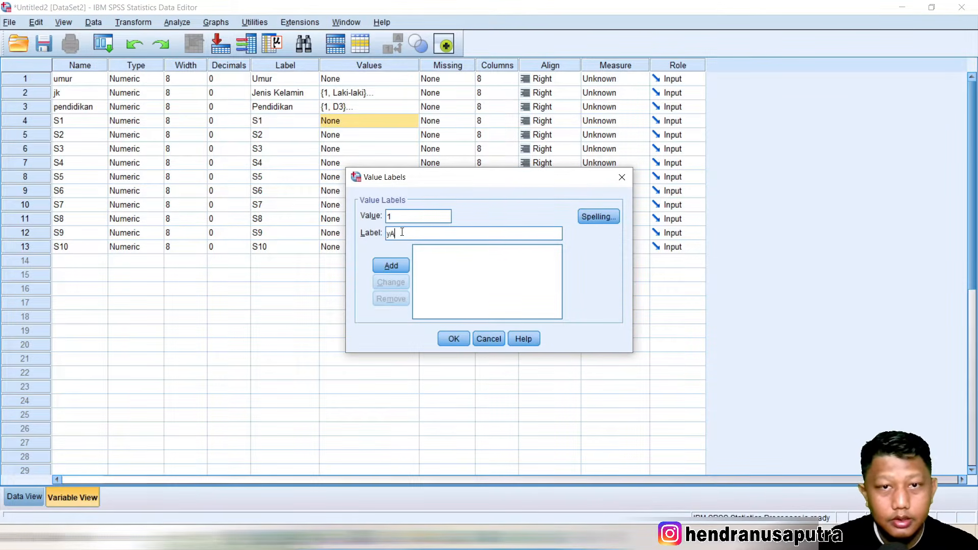
key("Caps_Lock")
key("BackSpace")
key("BackSpace")
type("Ya")
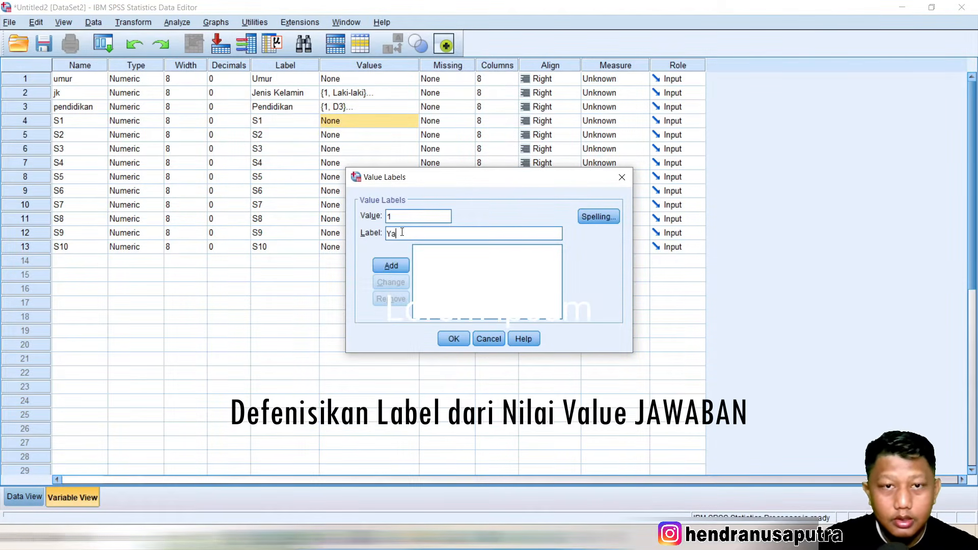
left_click(392, 266)
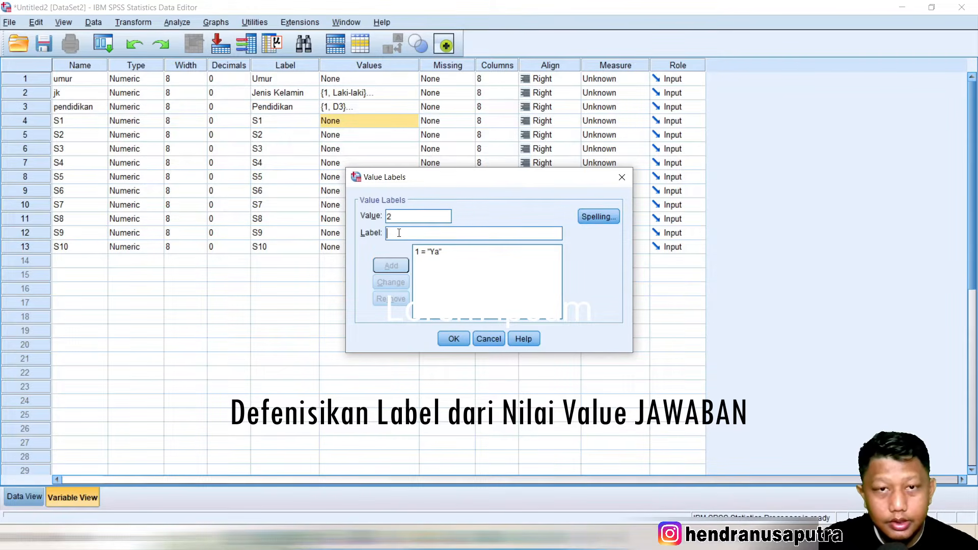
- Add the label Tidak for value 2 of S1 and apply the value labels
type("Tidak")
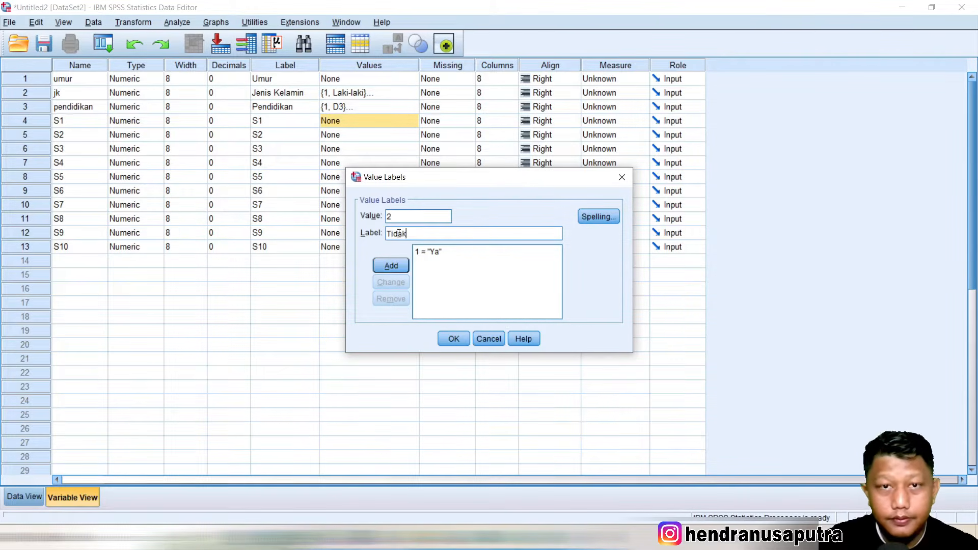
left_click(398, 264)
left_click(454, 338)
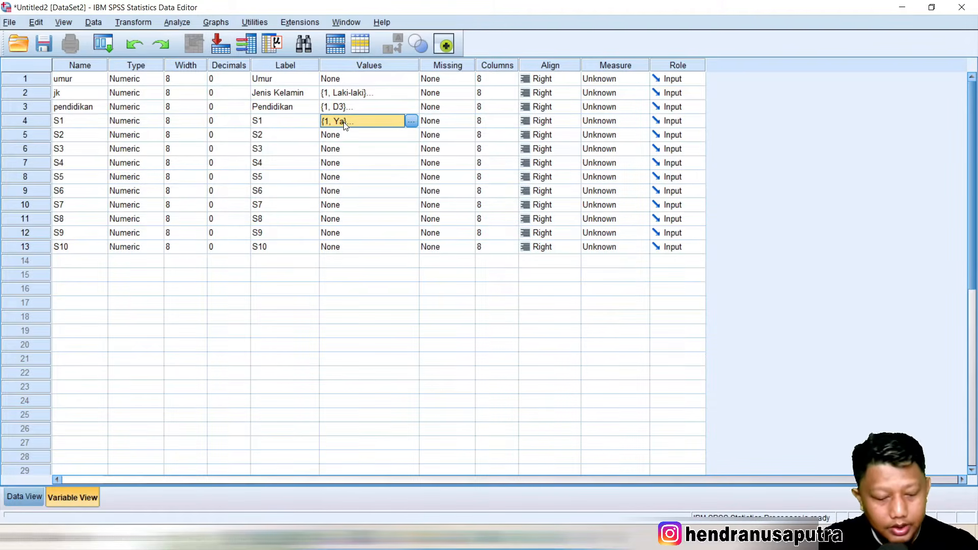
- Copy the value labels of S1 and paste them onto S2
left_click(343, 136)
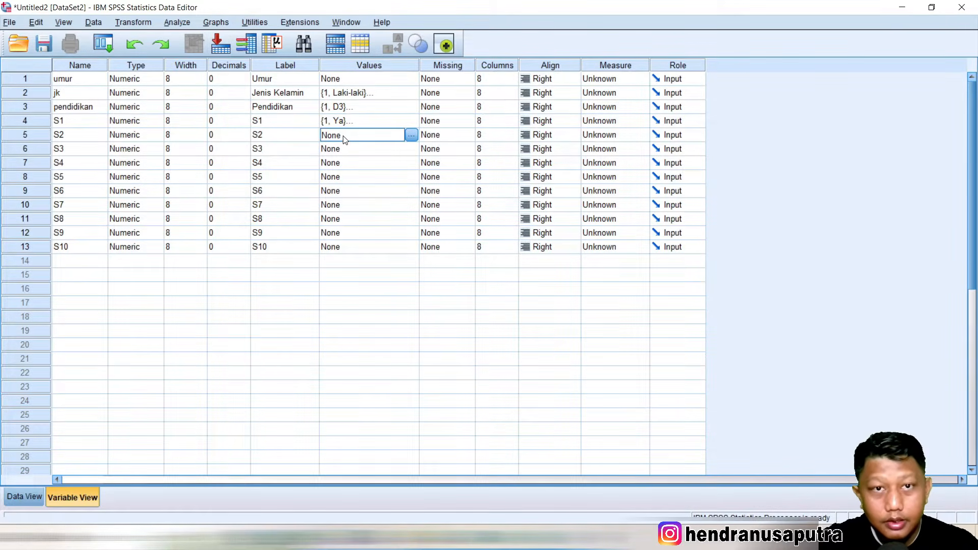
left_click(343, 126)
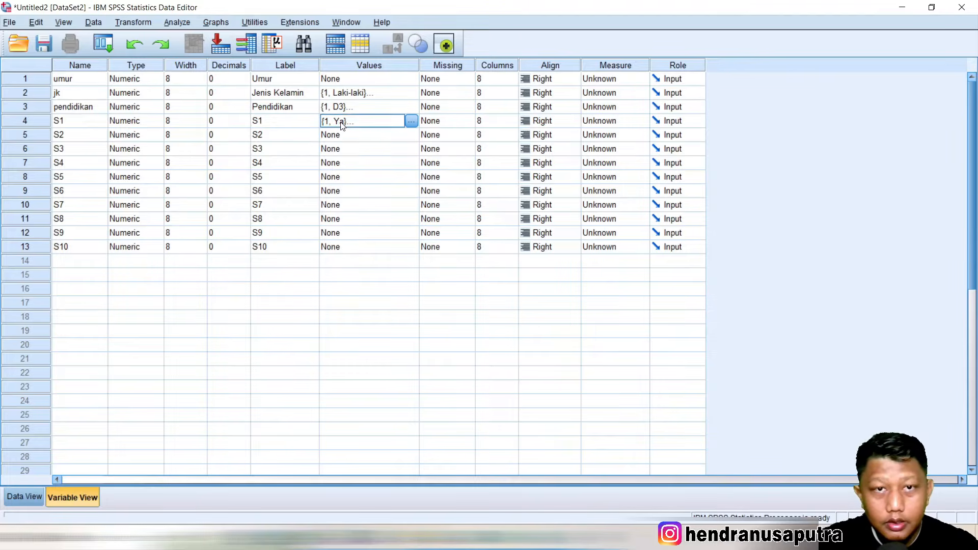
right_click(341, 124)
left_click(346, 130)
left_click(336, 138)
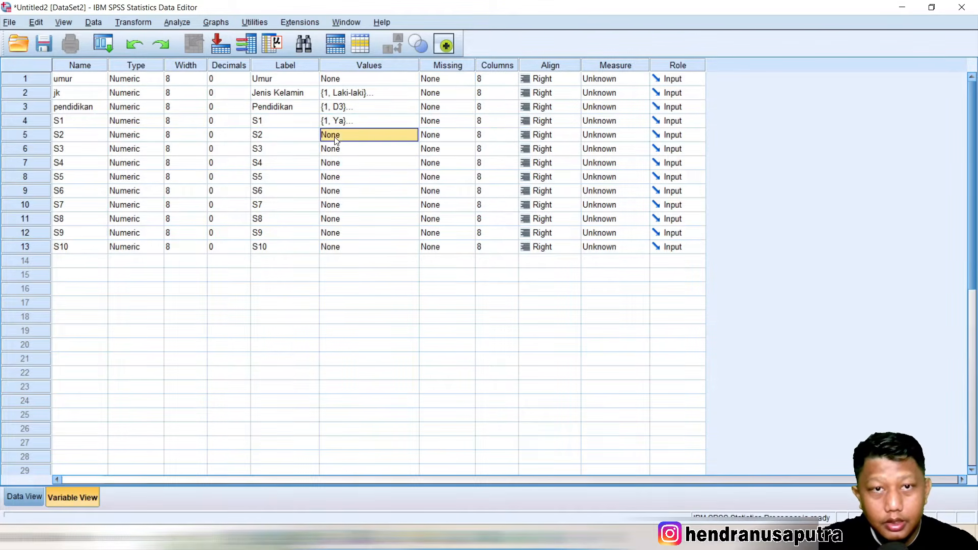
right_click(329, 135)
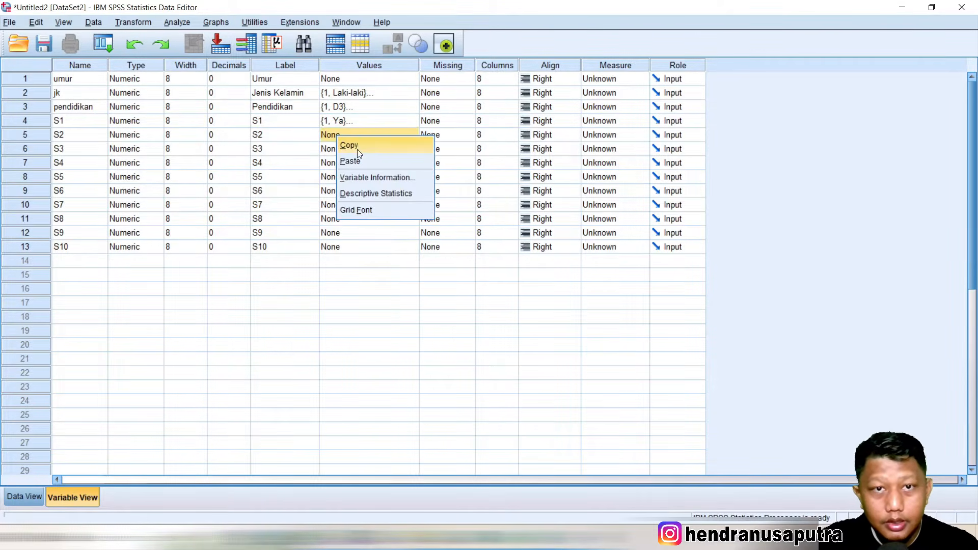
left_click(357, 160)
- Paste the copied S1 value labels onto the variables S3, S4, S5 and S6
left_click(342, 151)
right_click(340, 151)
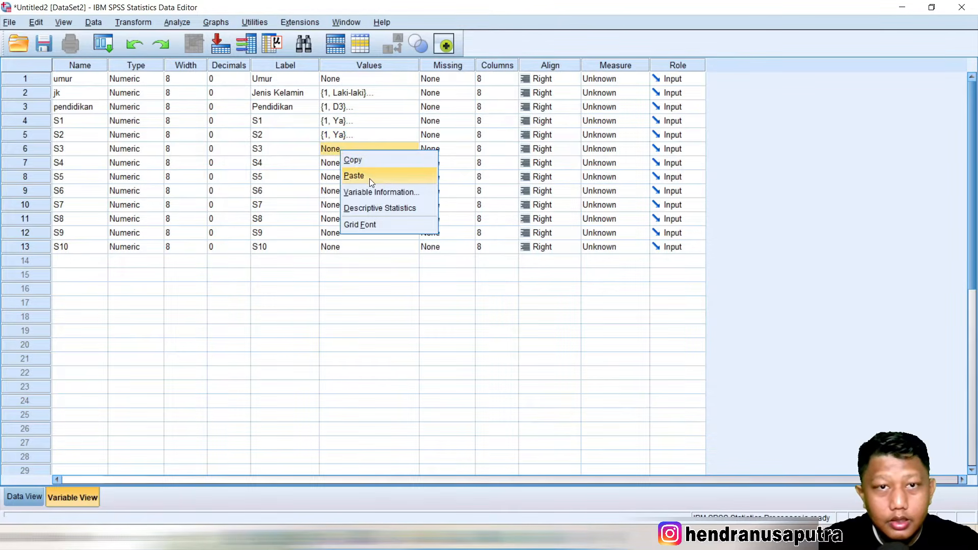
left_click(369, 178)
left_click(341, 160)
right_click(341, 159)
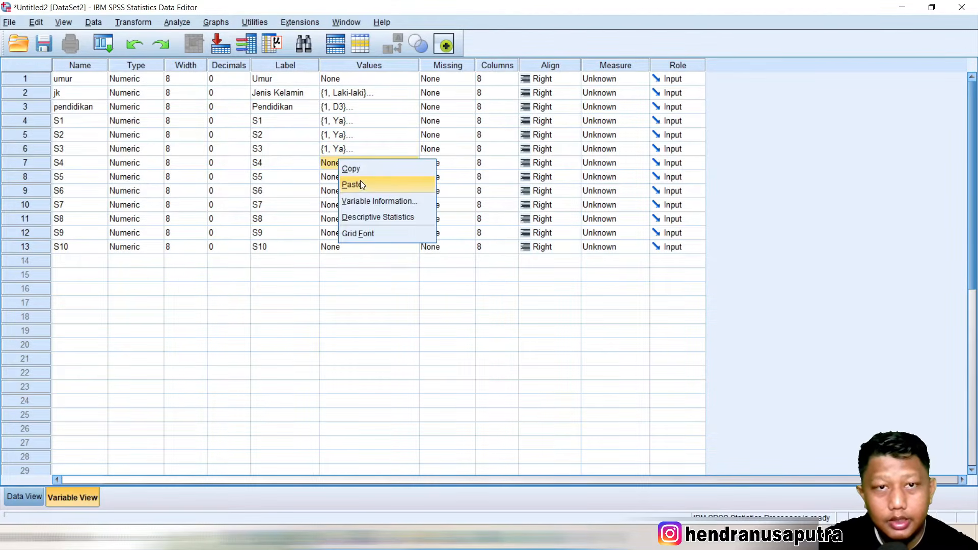
left_click(359, 184)
left_click(343, 176)
right_click(343, 173)
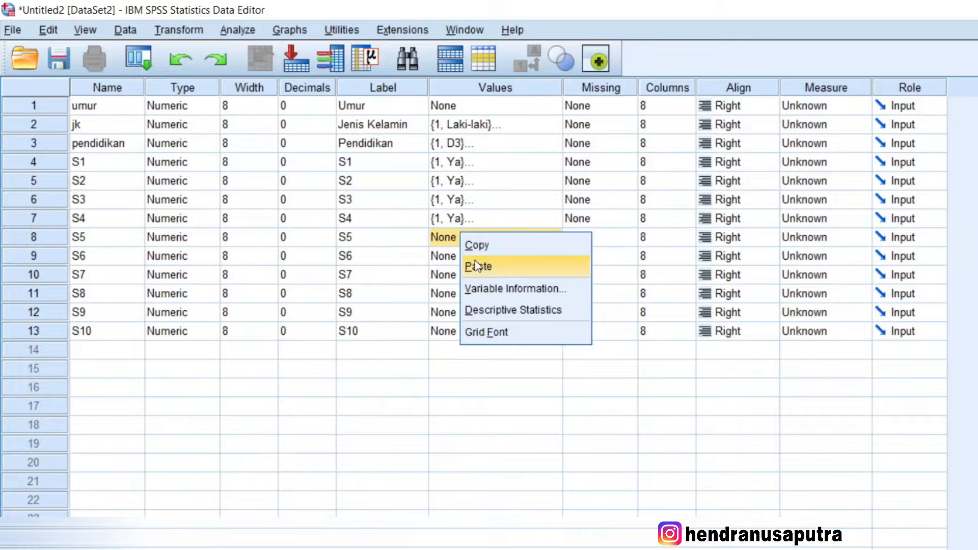
left_click(477, 266)
left_click(474, 255)
right_click(461, 257)
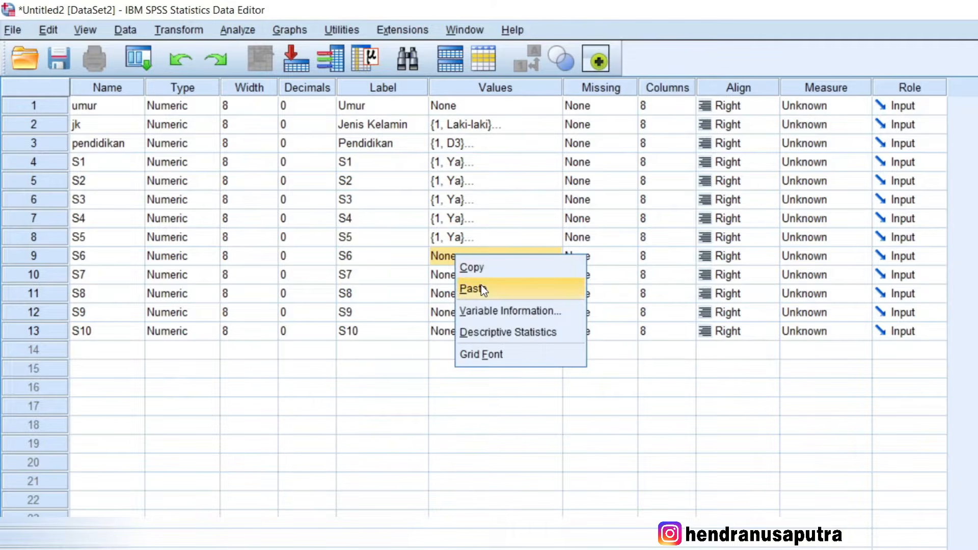
left_click(481, 286)
- Paste the same value labels onto the remaining variables S7, S8, S9 and S10
left_click(462, 275)
right_click(463, 276)
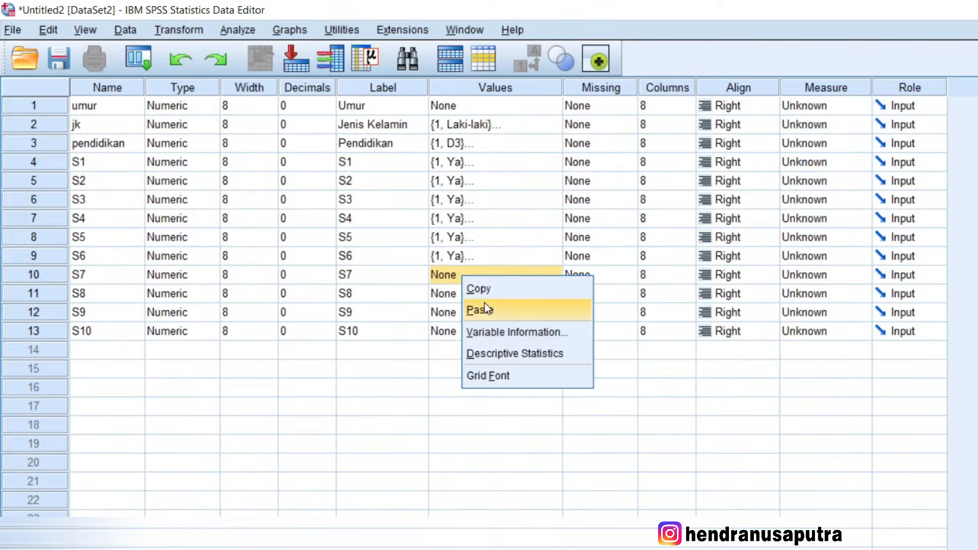
left_click(502, 310)
left_click(467, 298)
right_click(467, 297)
left_click(491, 331)
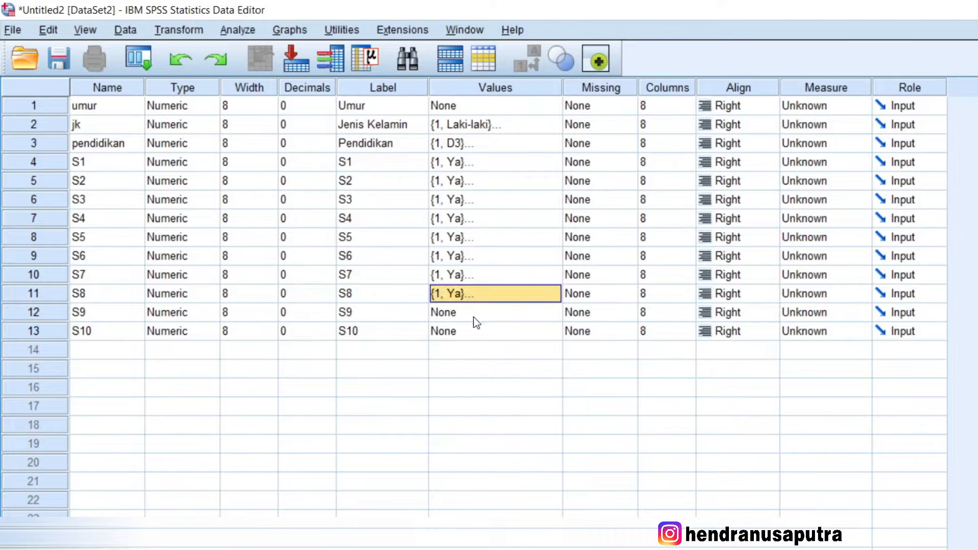
left_click(466, 313)
right_click(465, 313)
left_click(490, 348)
left_click(465, 333)
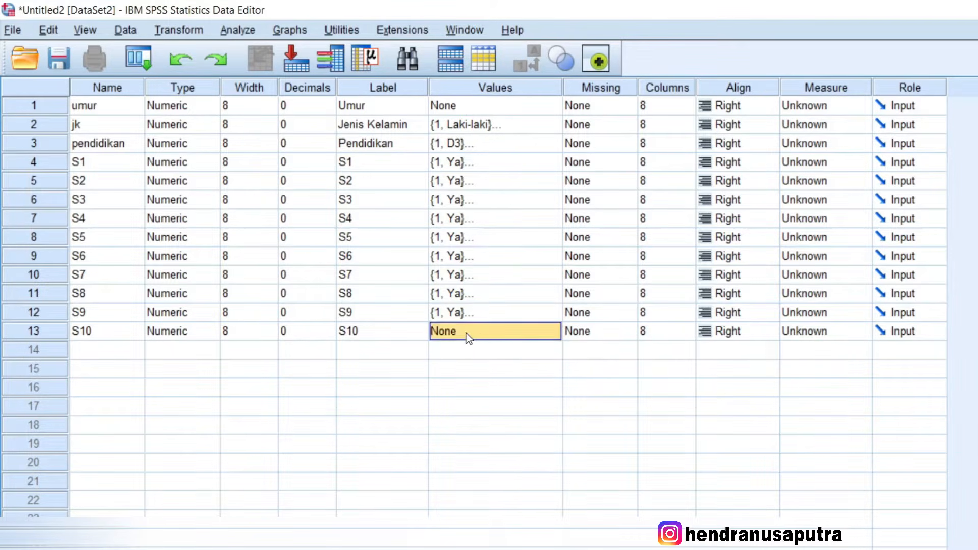
right_click(466, 334)
left_click(493, 367)
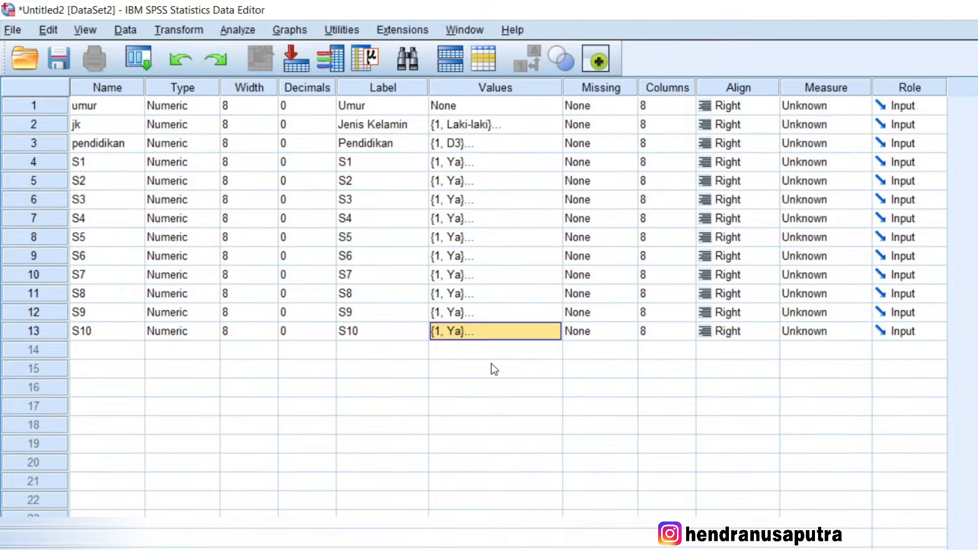
- Review the names, labels and value labels defined for umur, jk, pendidikan and the S variables
left_click(520, 145)
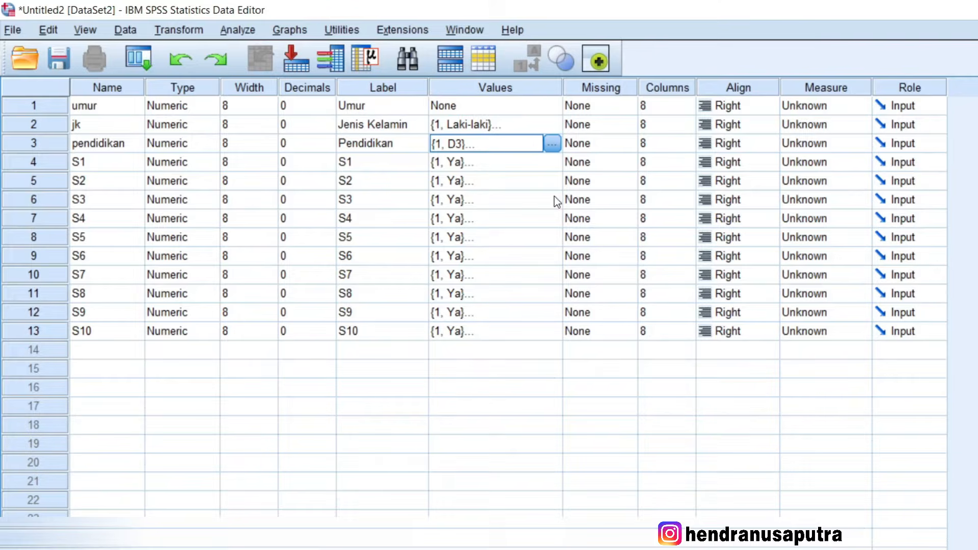
left_click(476, 174)
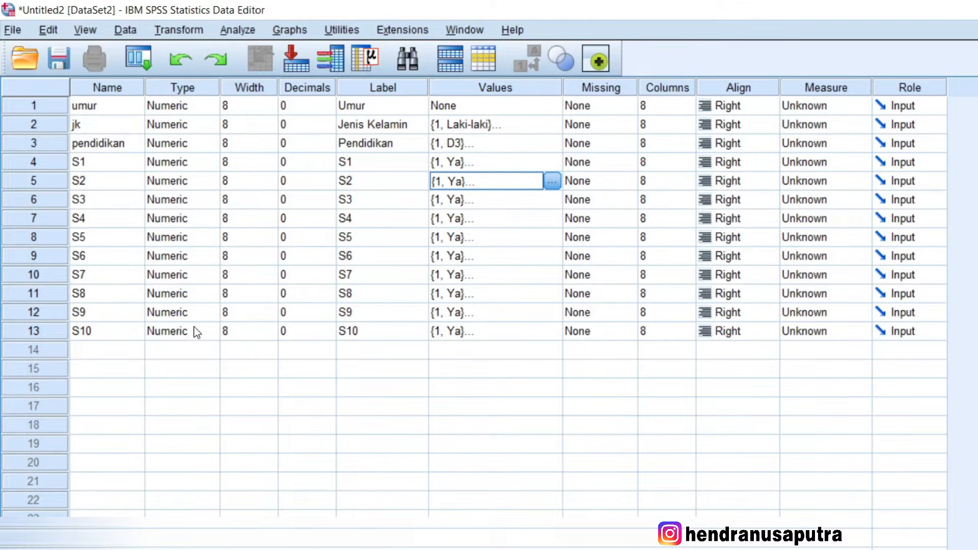
left_click(103, 105)
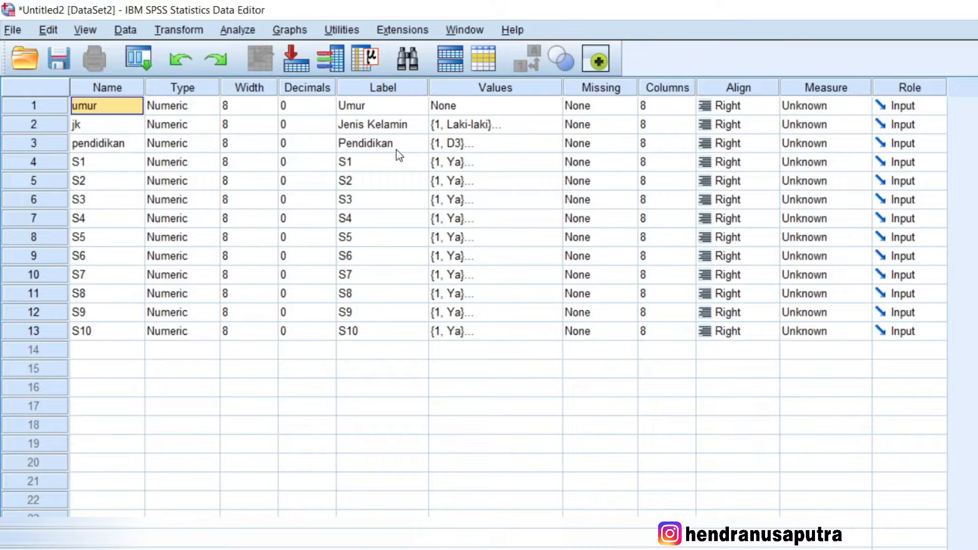
left_click(457, 143)
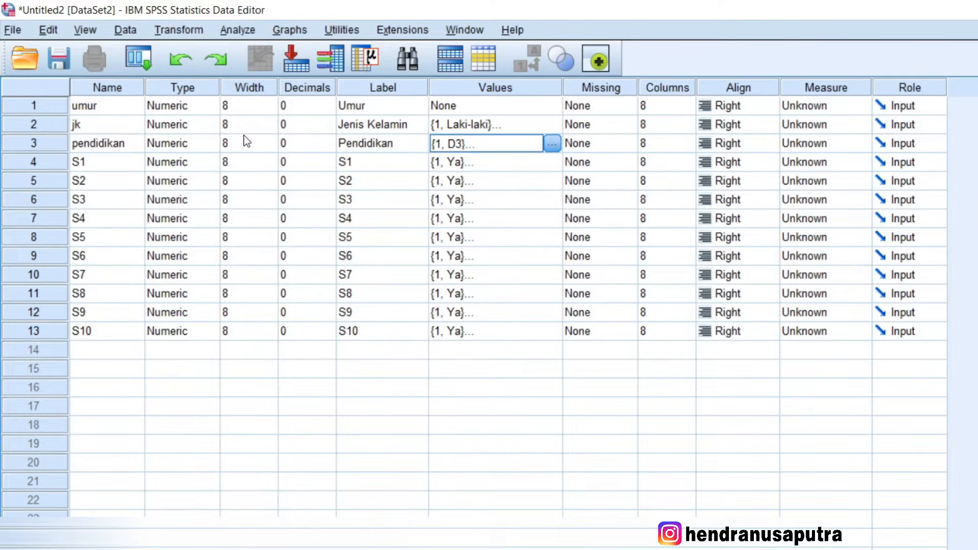
left_click(452, 108)
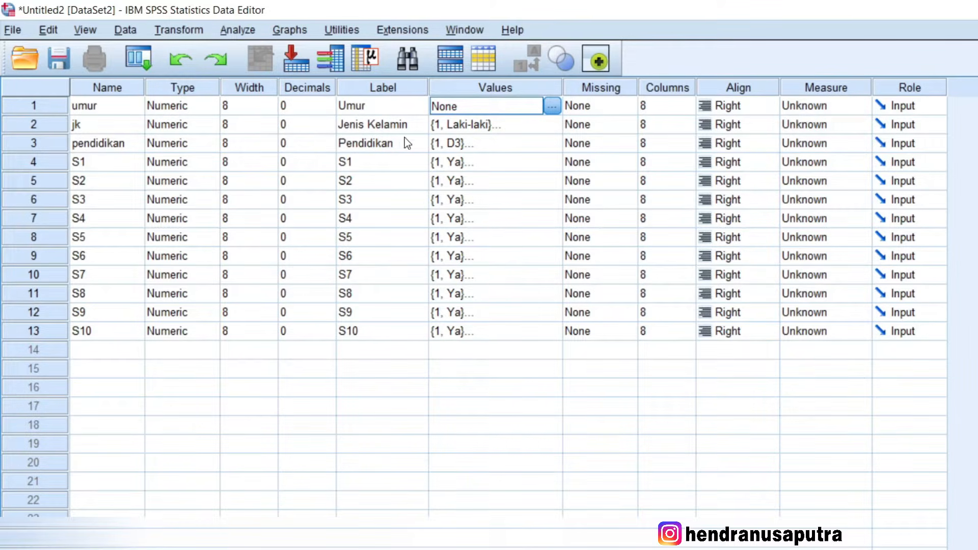
left_click(509, 128)
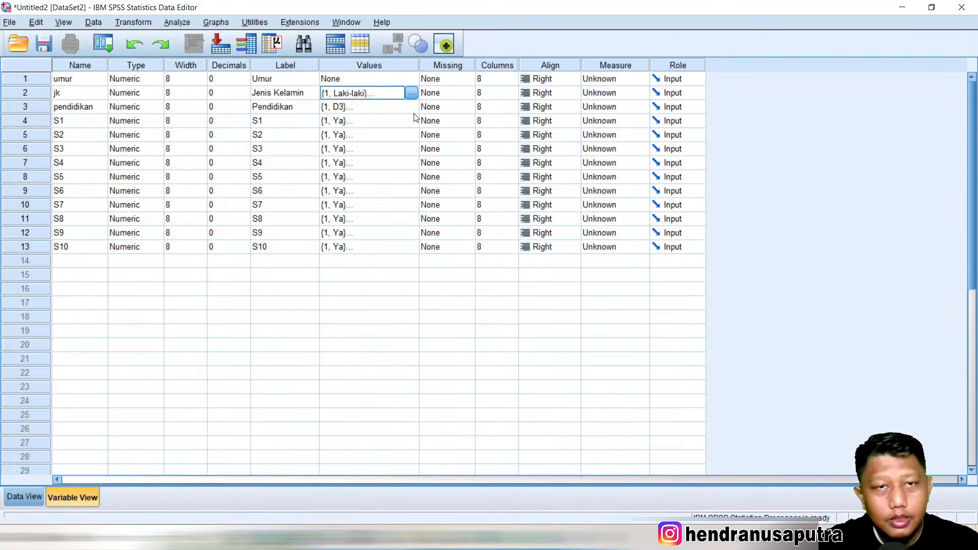
left_click(356, 107)
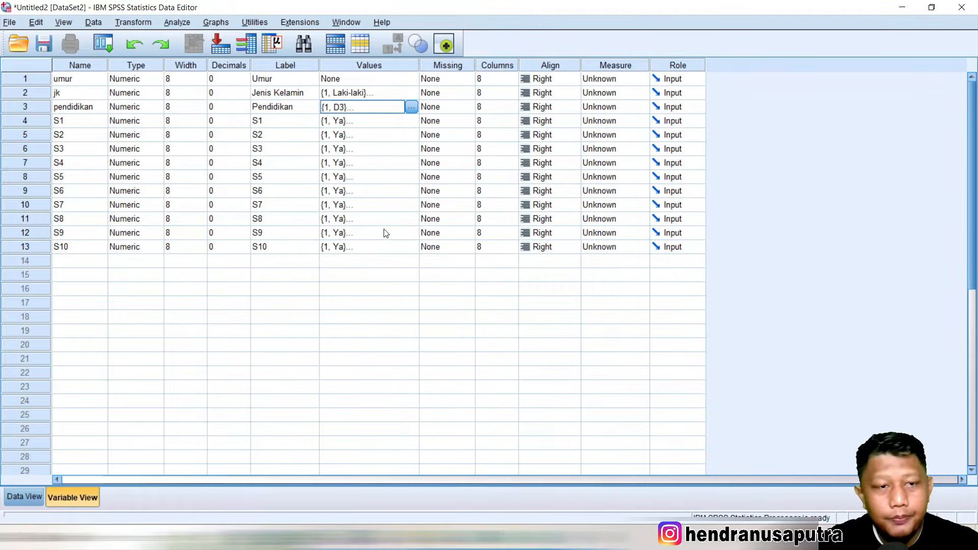
- Select the first umur cell in the Data View, then copy the survey data in C6:O35 from the Excel sheet
left_click(26, 501)
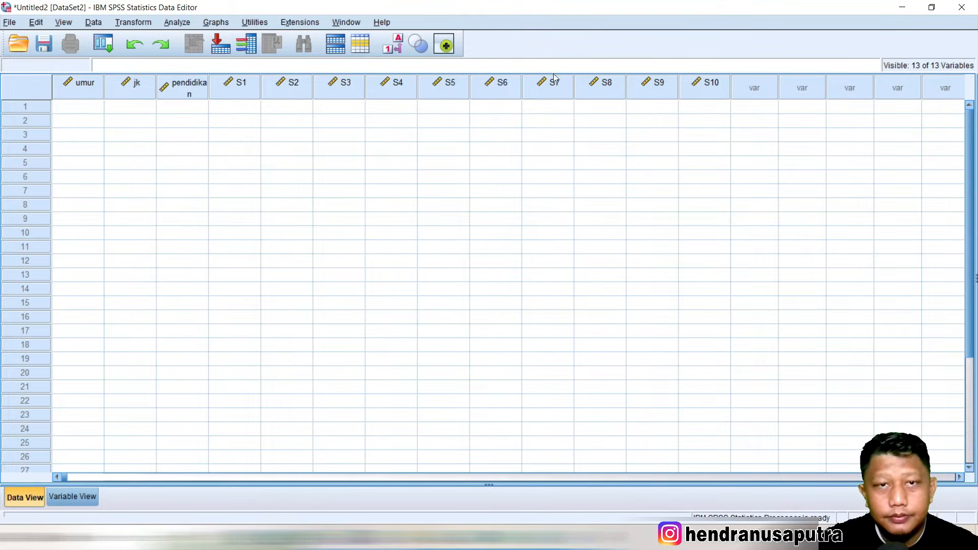
left_click(84, 107)
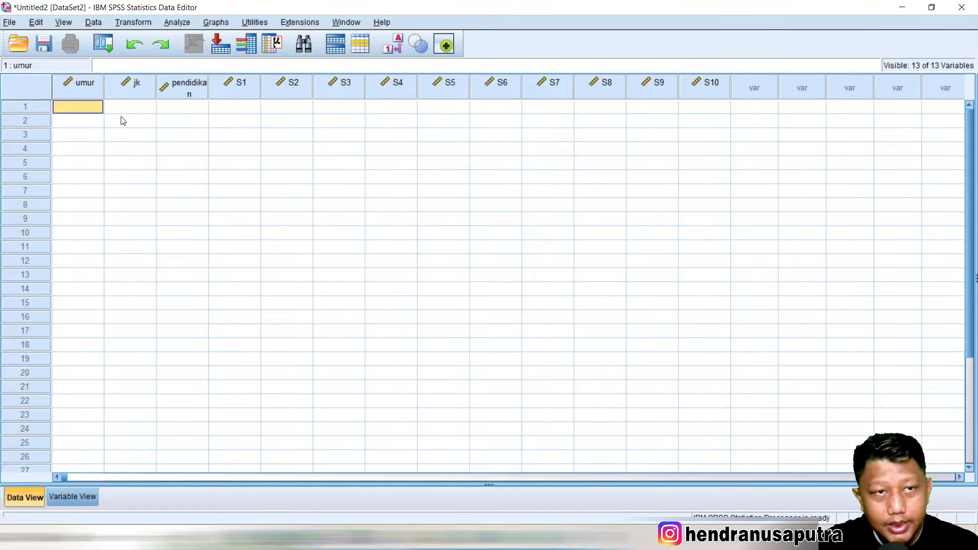
left_click(505, 538)
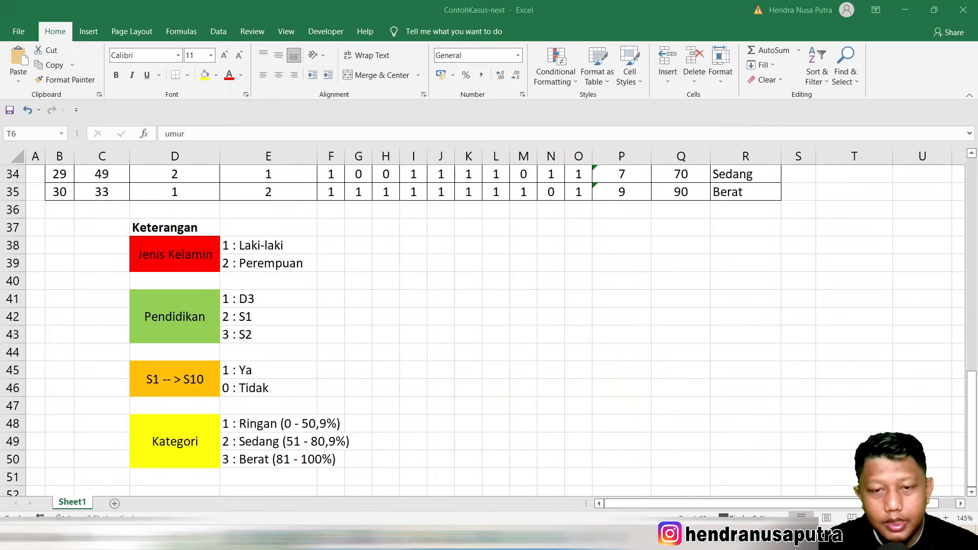
scroll(360, 340, "up", 2)
scroll(360, 340, "up", 9)
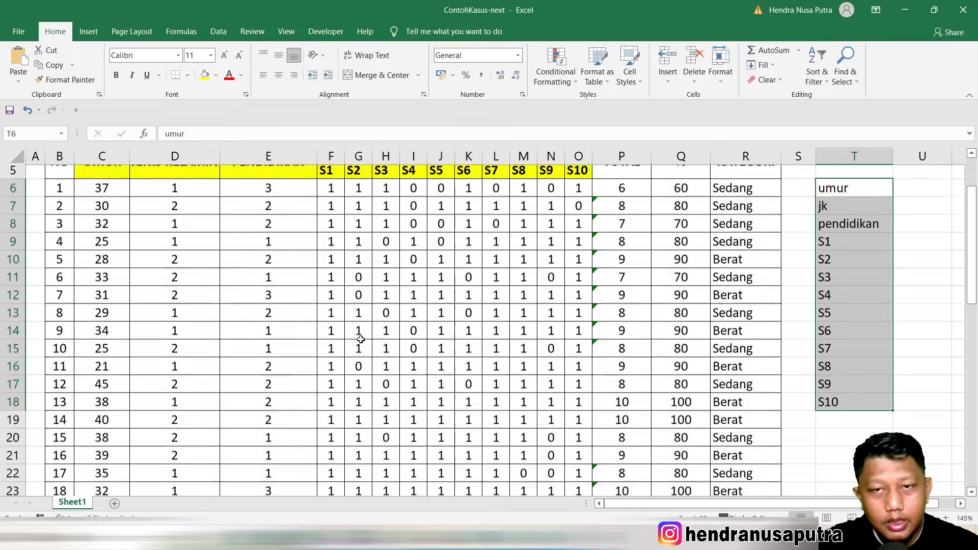
left_click_drag(106, 264, 578, 456)
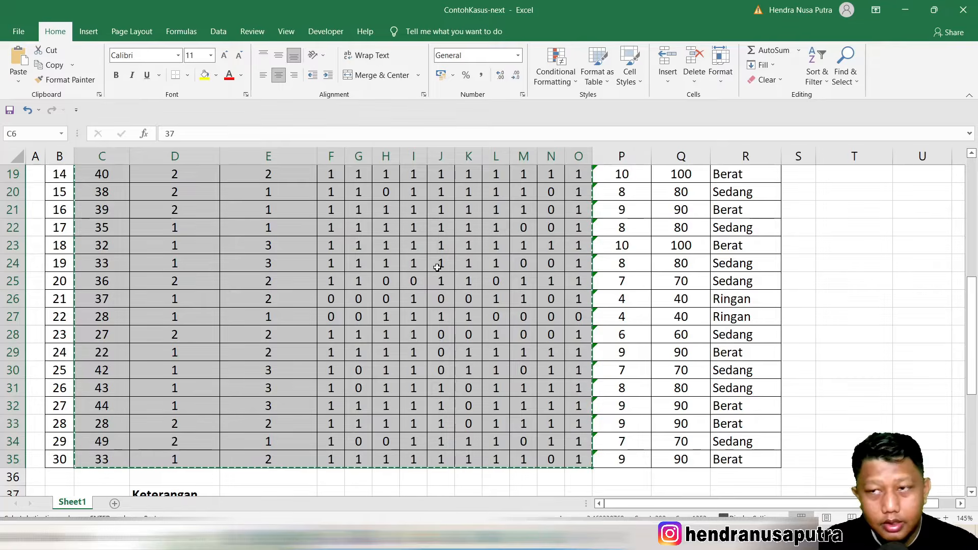
key("ctrl+v")
- Switch back to SPSS and paste the copied Excel data starting at case 1 of umur
key("alt+Tab")
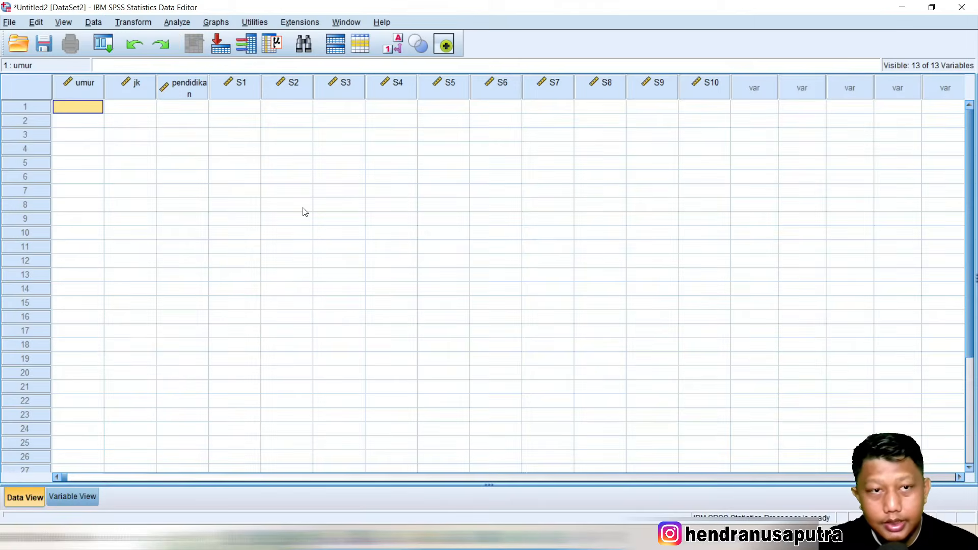
right_click(88, 109)
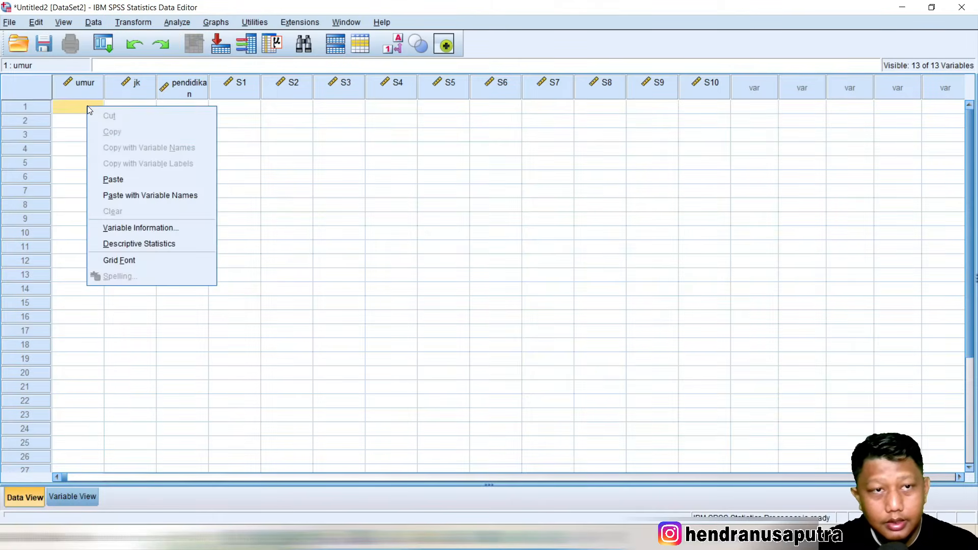
left_click(146, 176)
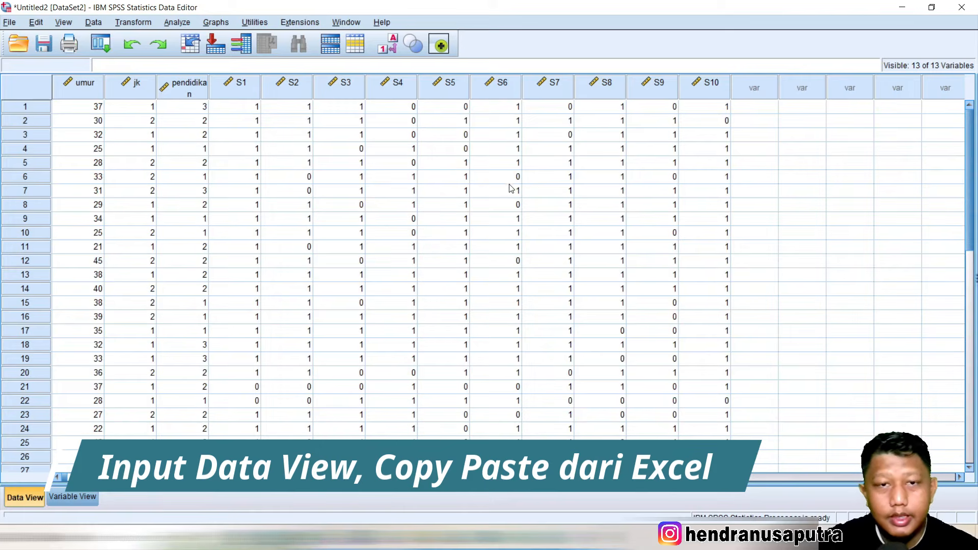
- Check the pasted data from the first case down to the last filled row
left_click(485, 154)
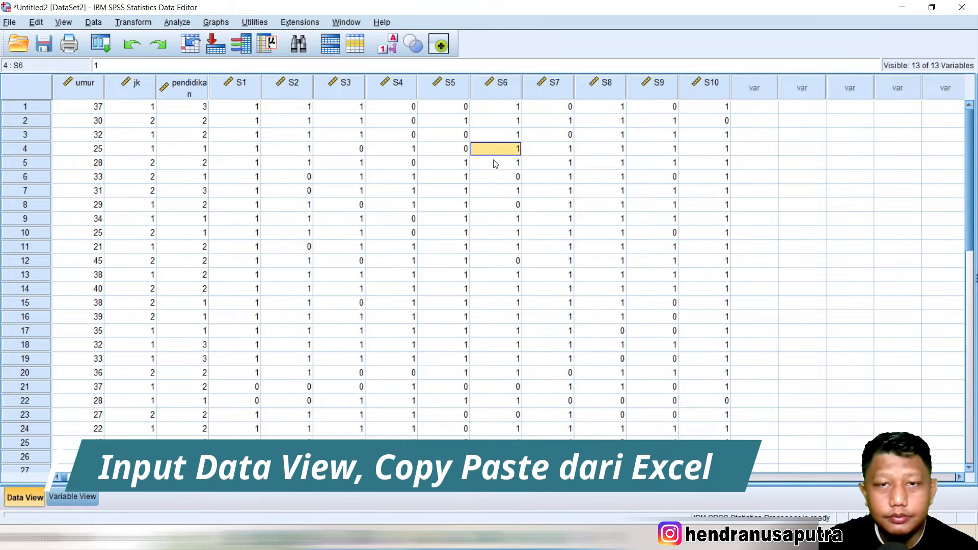
left_click(98, 109)
scroll(97, 198, "down", 3)
scroll(96, 198, "down", 1)
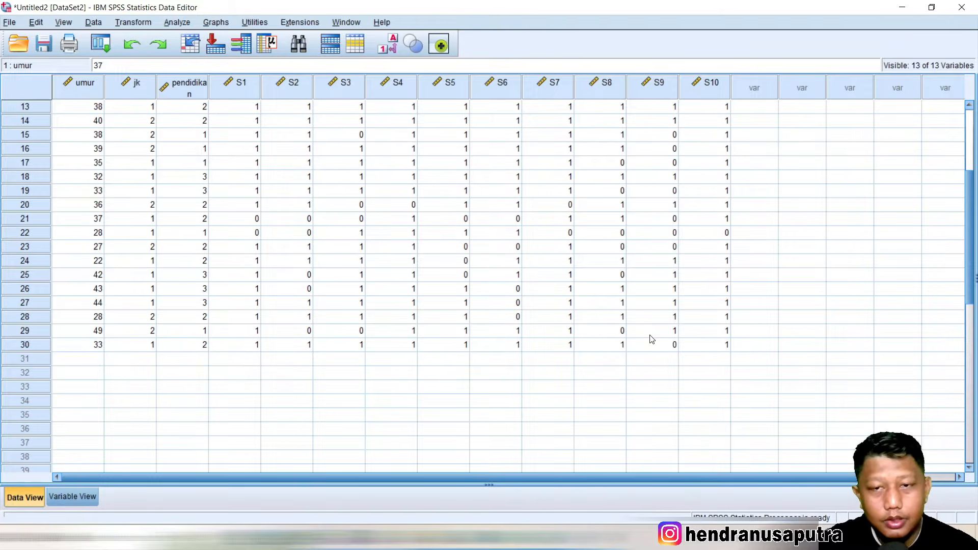
scroll(239, 281, "up", 4)
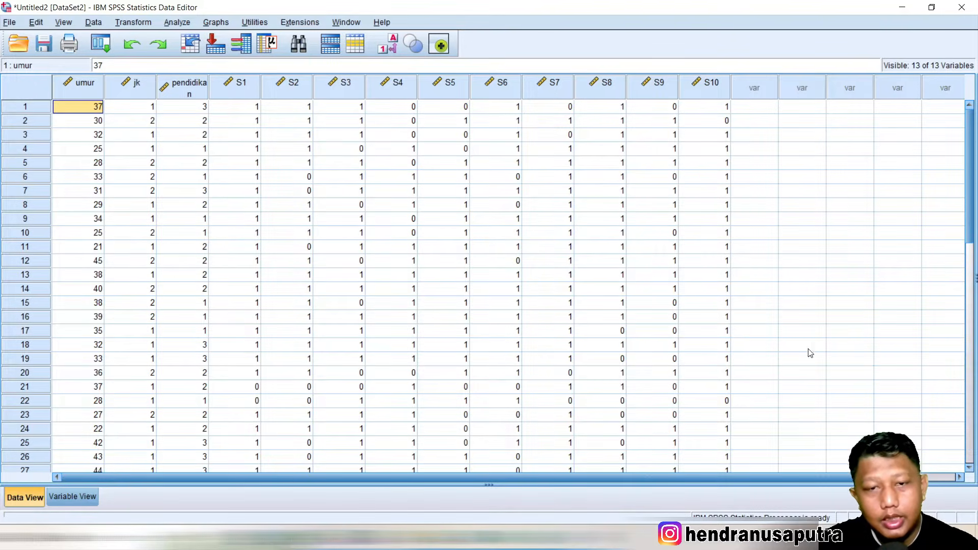
- Check the TOTAL column in Excel against the S1–S10 answers and the first empty variable column in SPSS
left_click(697, 108)
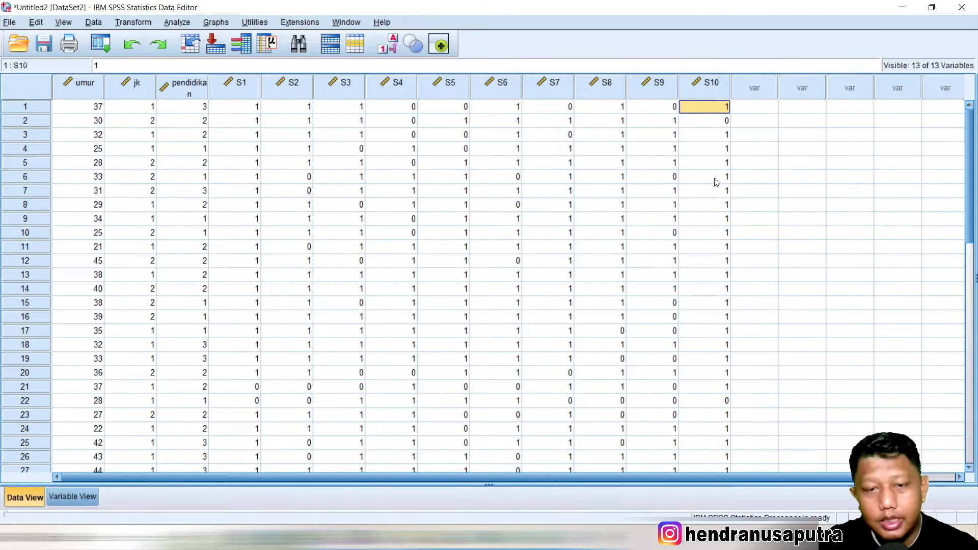
left_click(529, 536)
left_click(639, 243)
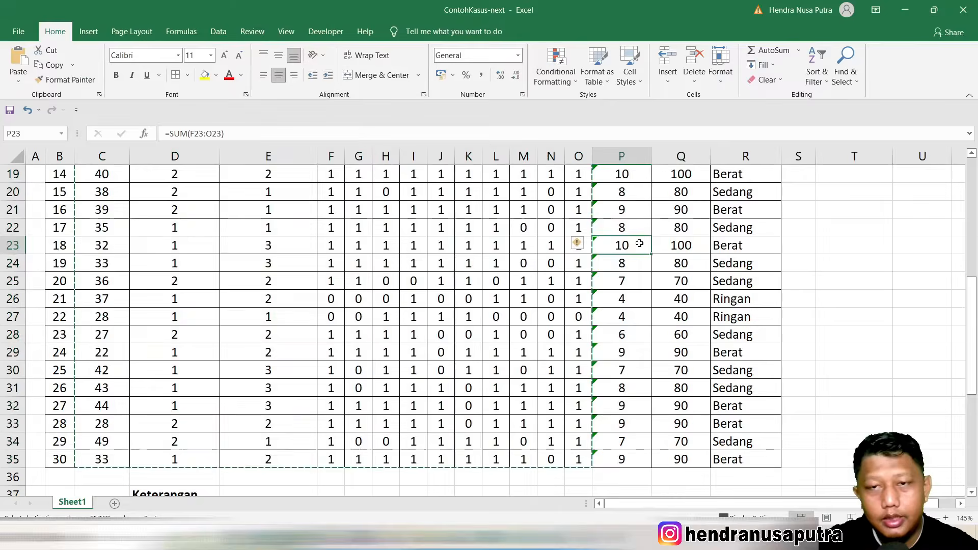
scroll(639, 243, "up", 6)
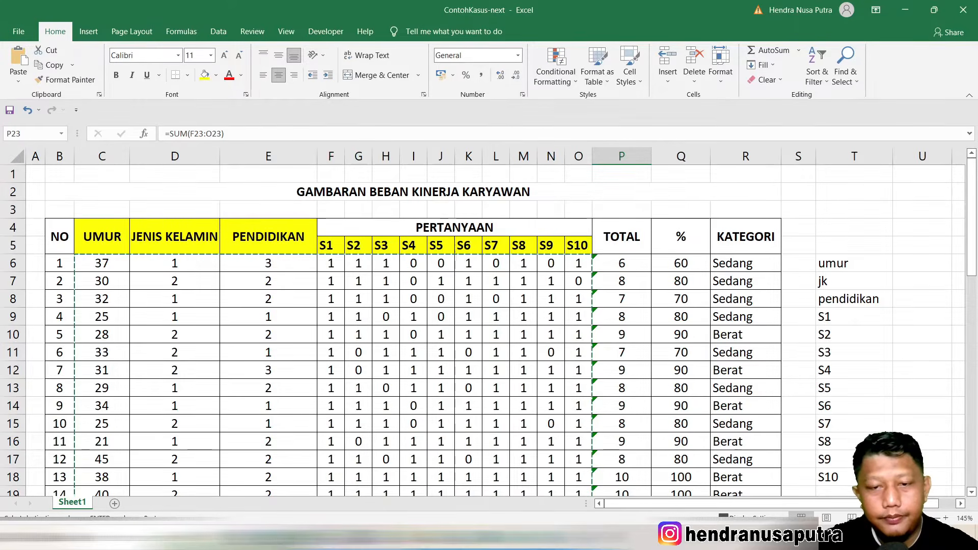
left_click(555, 536)
left_click(746, 107)
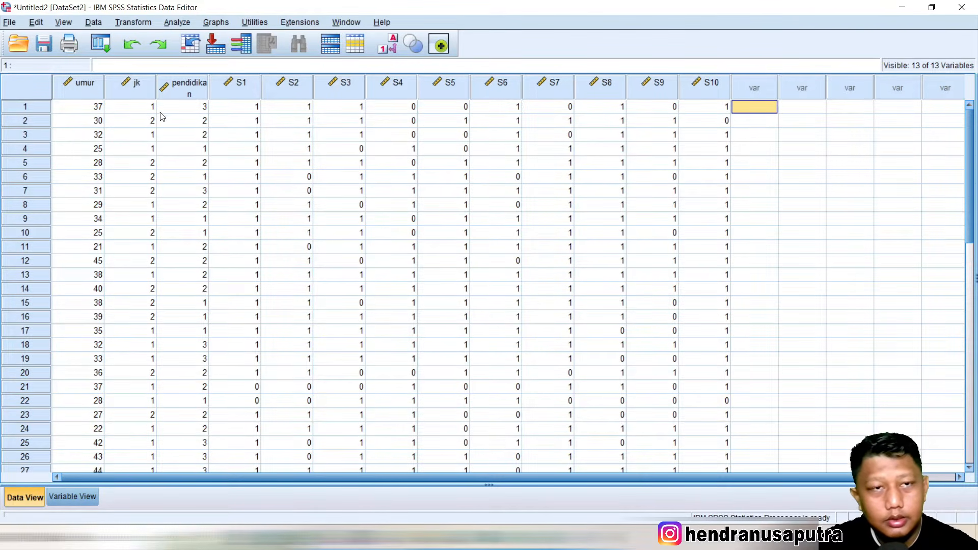
left_click_drag(224, 111, 710, 108)
left_click(758, 108)
left_click(246, 112)
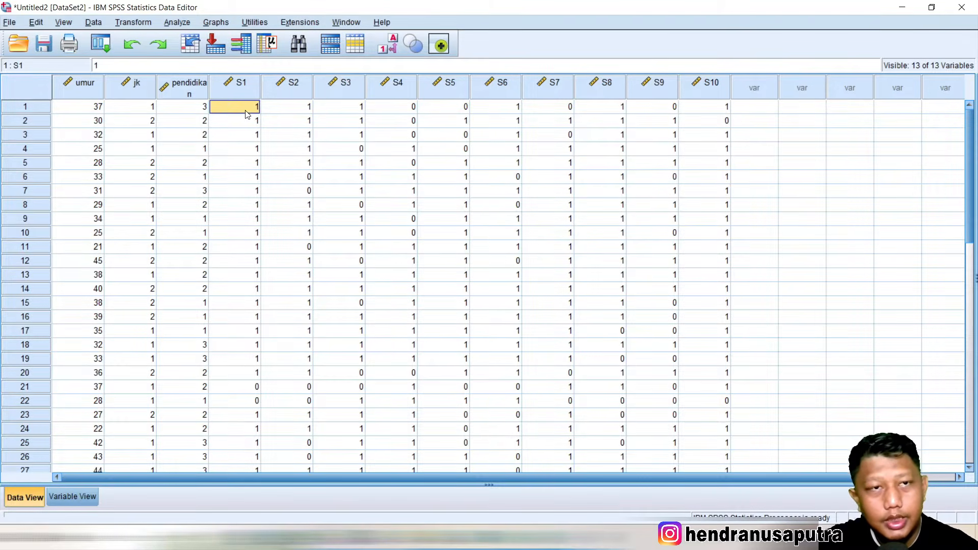
- Start computing a new variable and set its target variable name to Total
left_click(124, 22)
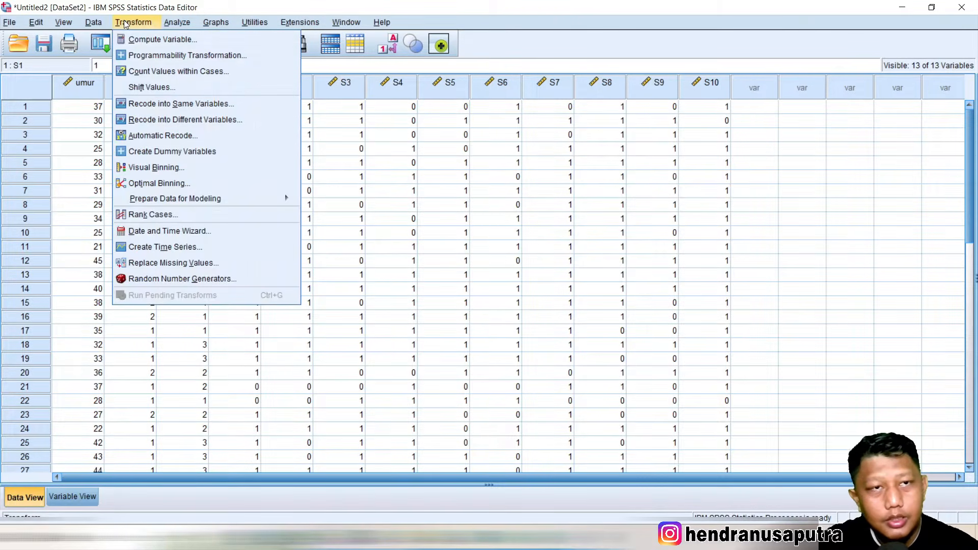
left_click(154, 38)
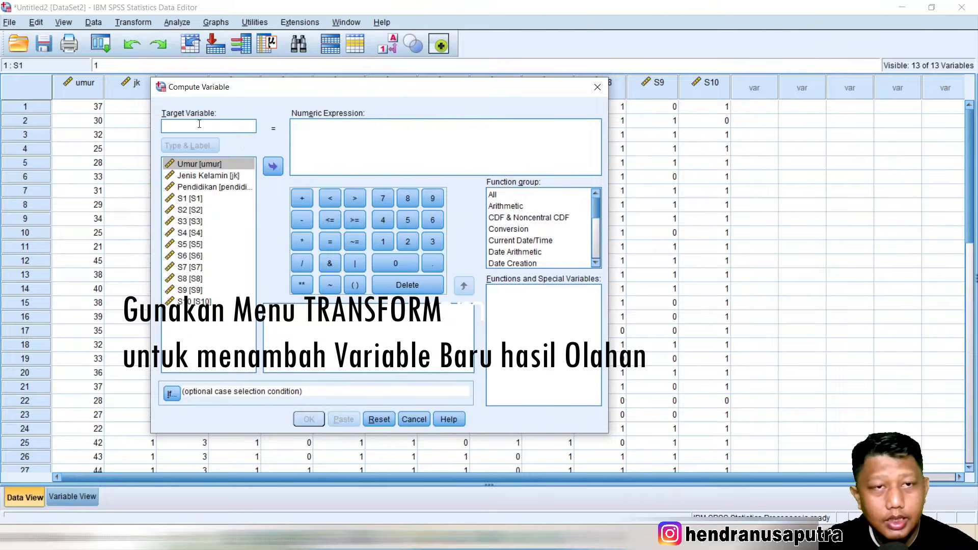
left_click_drag(258, 87, 310, 82)
left_click(601, 537)
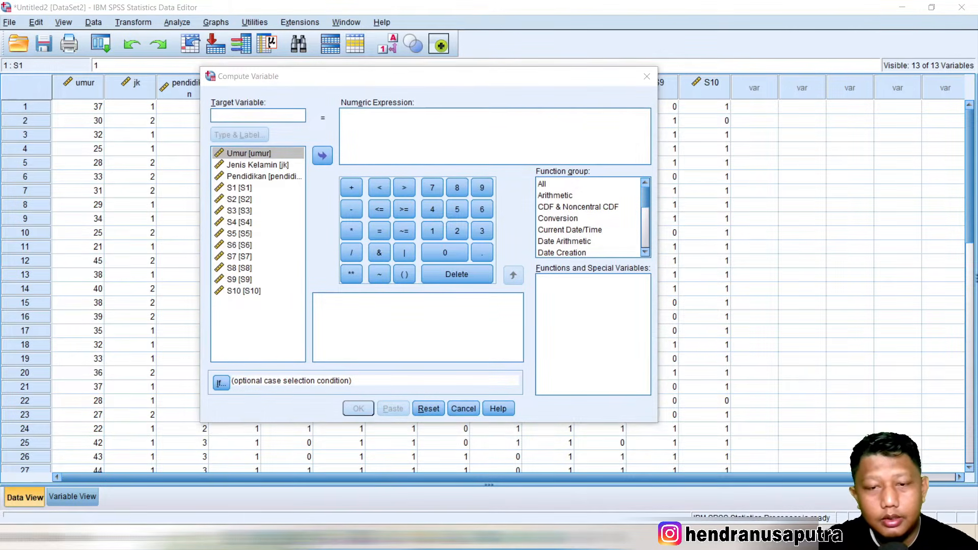
left_click(235, 117)
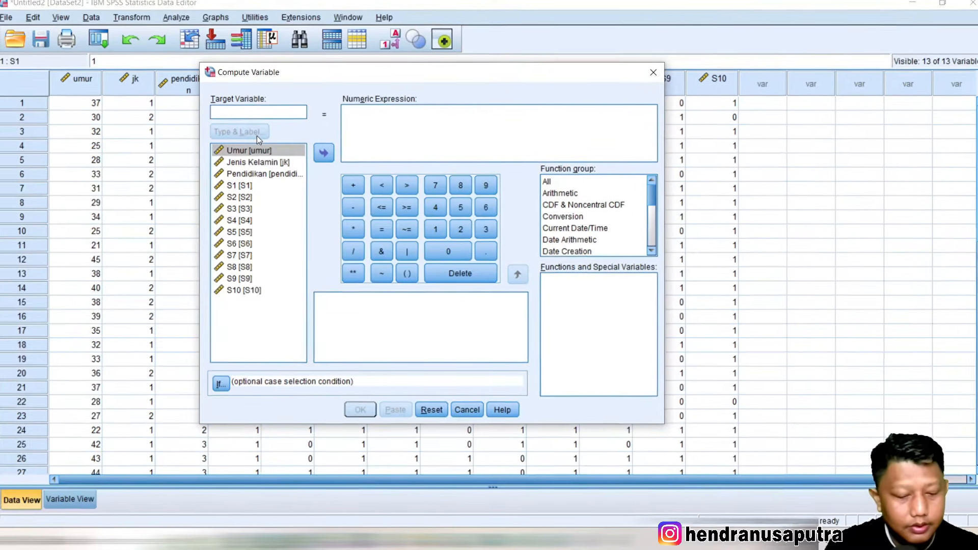
type("Total")
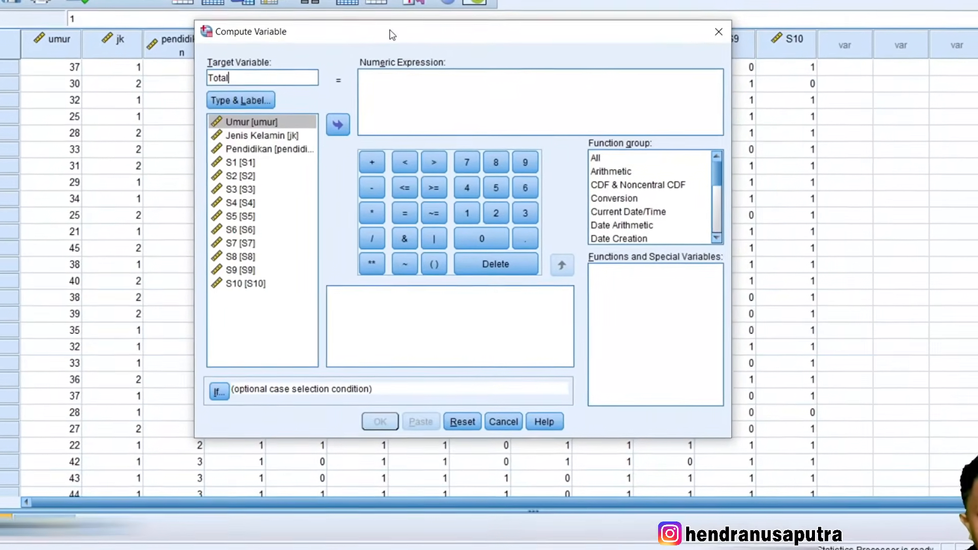
- Browse the Compute Variable function groups for a function to total the S1–S10 answers
left_click_drag(384, 41, 385, 93)
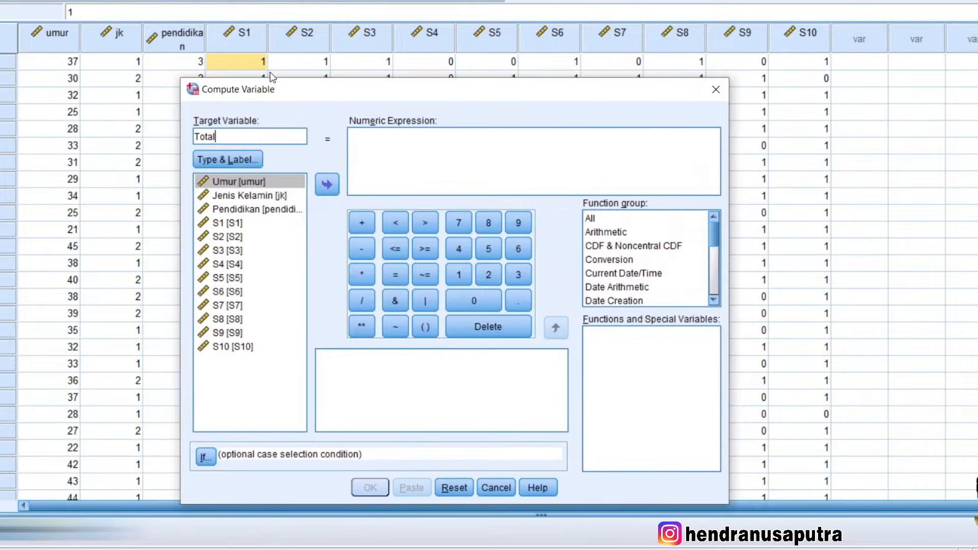
left_click_drag(270, 89, 294, 91)
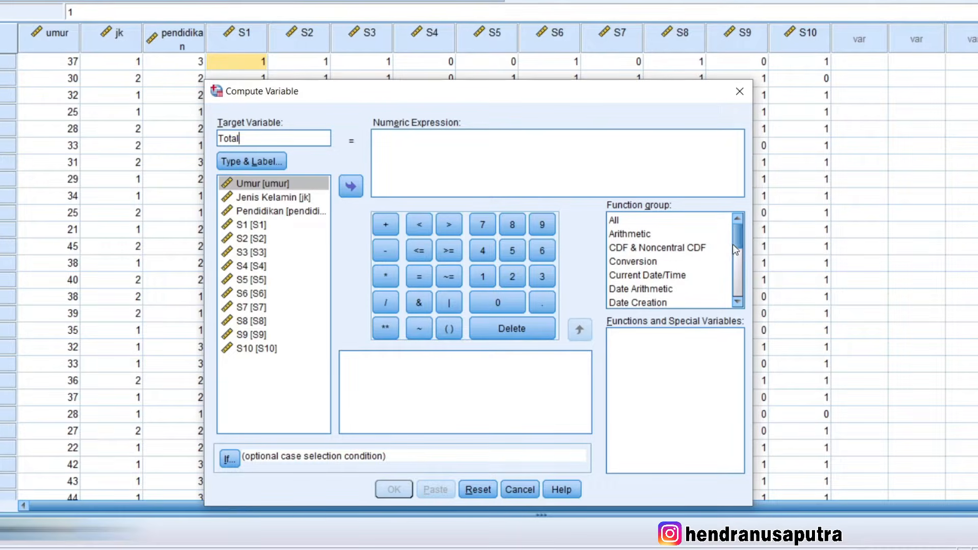
left_click(737, 266)
left_click(740, 280)
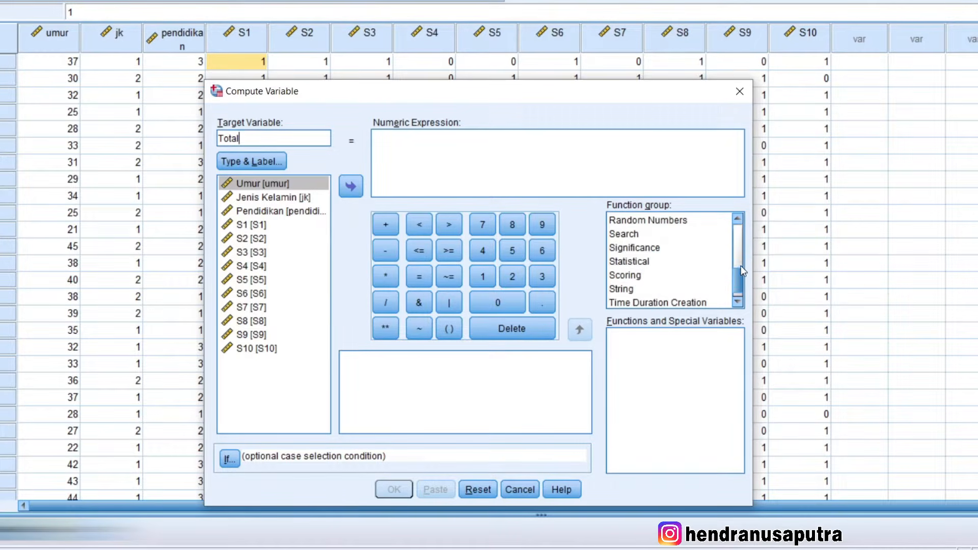
- Insert the statistical Sum function into the numeric expression for Total and clear its placeholder arguments, leaving SUM()
left_click(638, 263)
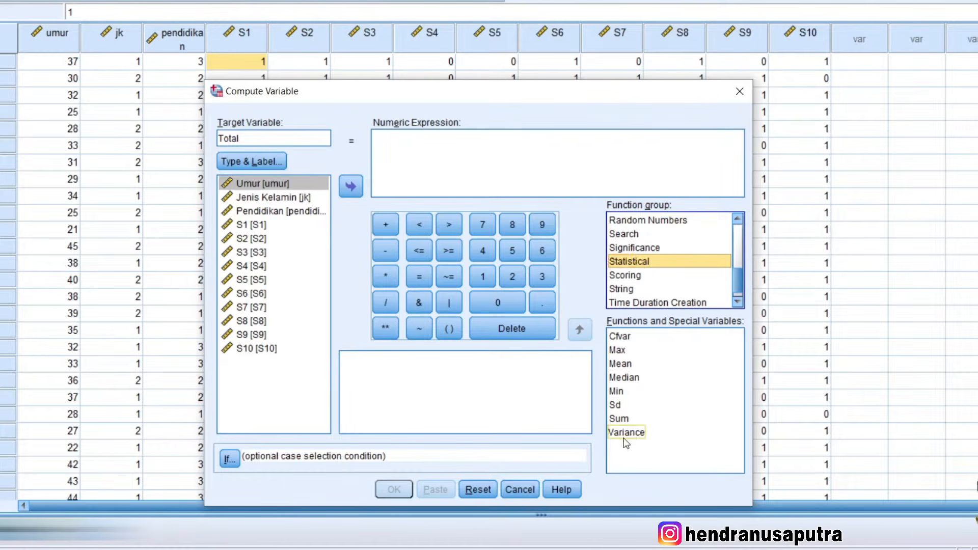
left_click(622, 423)
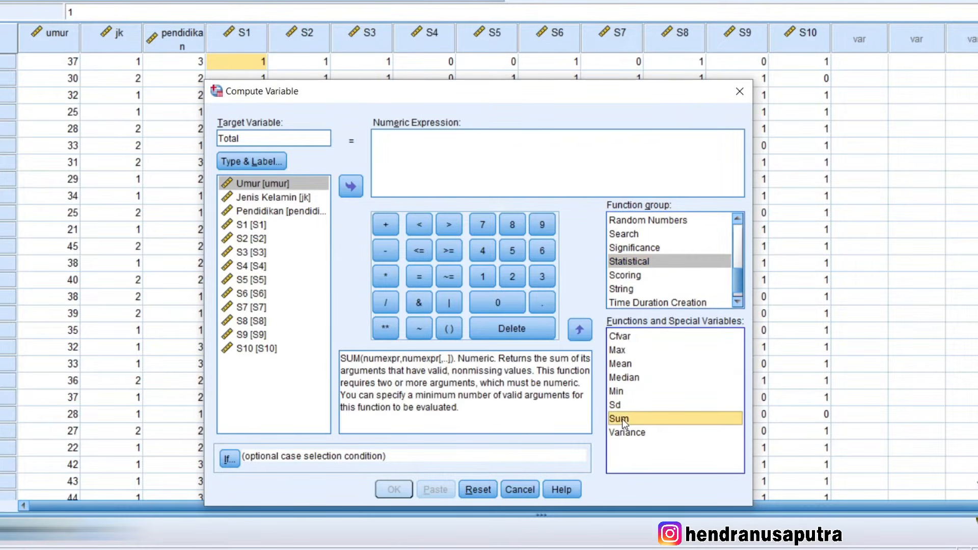
double_click(625, 418)
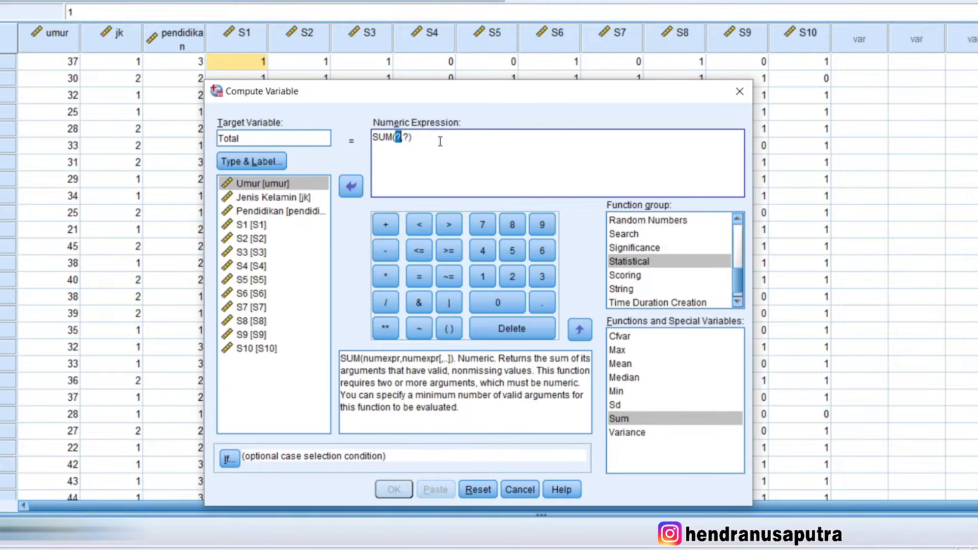
left_click_drag(406, 137, 398, 145)
left_click(408, 137)
key("BackSpace")
type(")")
key("Left")
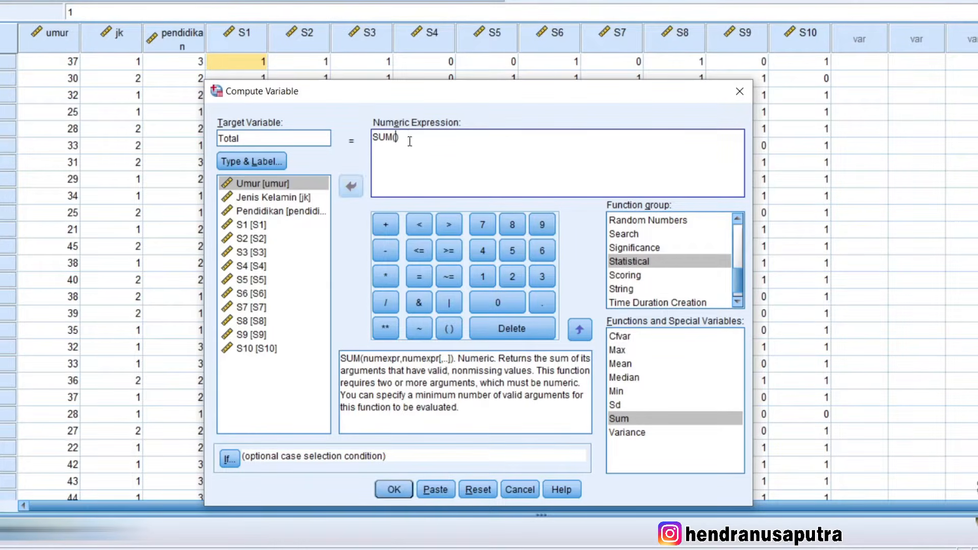
- Add the variables S1 through S10, separated by commas, as arguments of the SUM function
double_click(245, 225)
type(",")
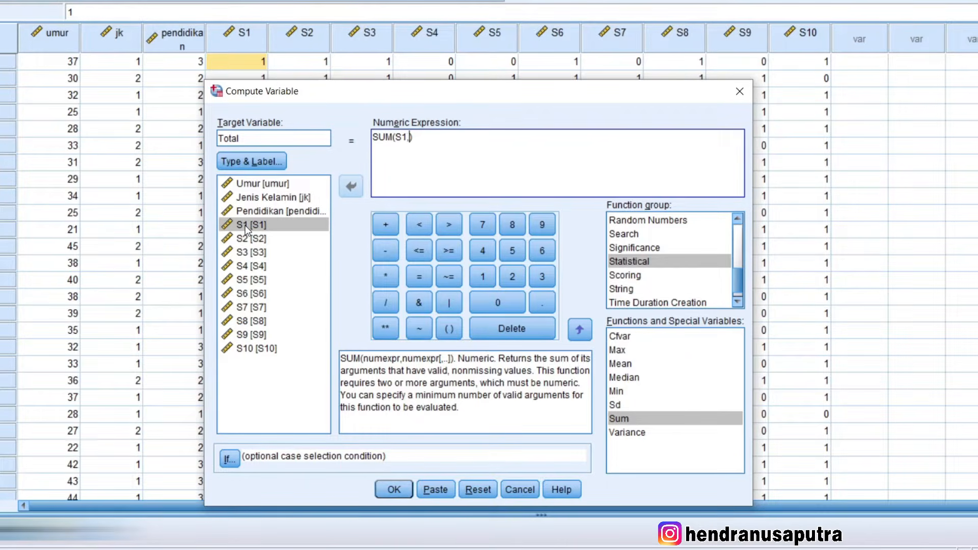
double_click(246, 238)
type(",")
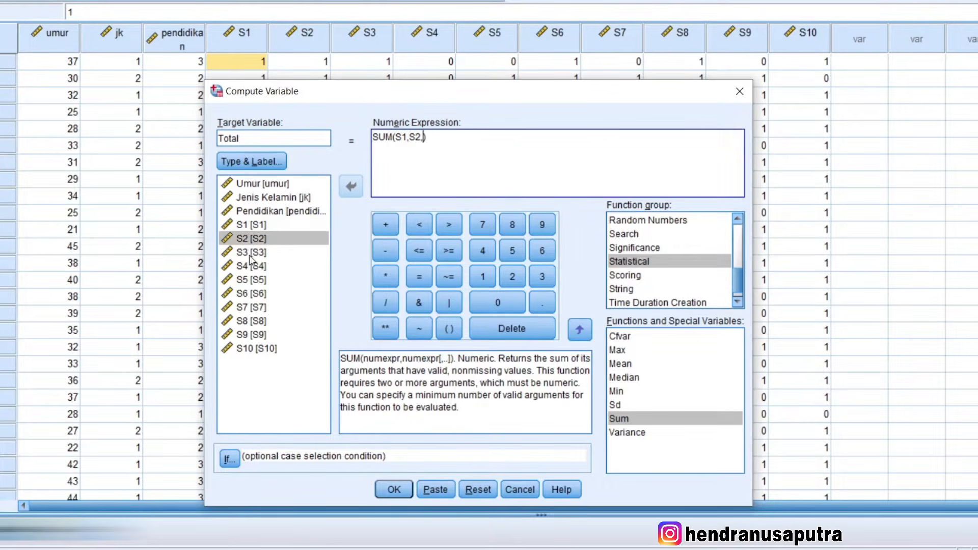
double_click(249, 255)
type(",")
double_click(255, 267)
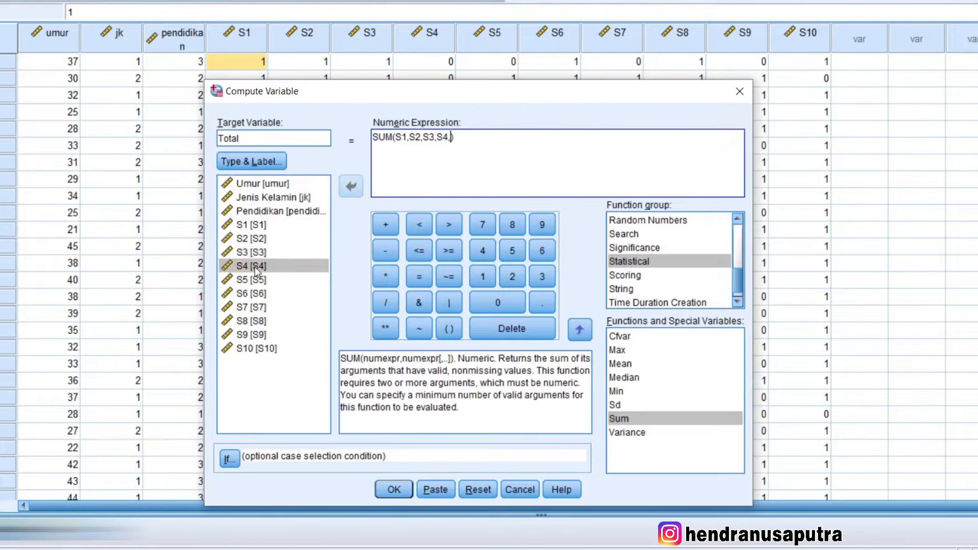
double_click(255, 279)
type(",")
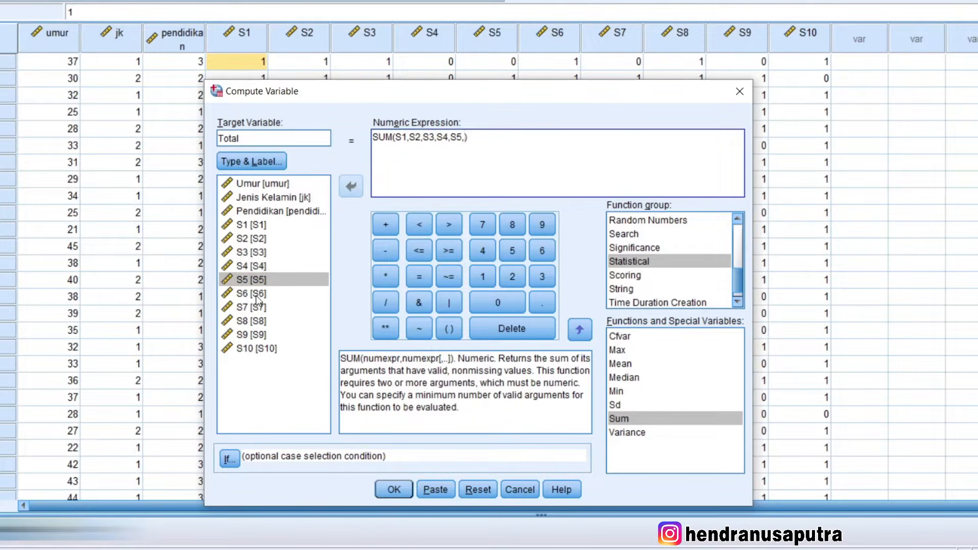
double_click(256, 293)
type(",")
double_click(257, 308)
type(",S7,")
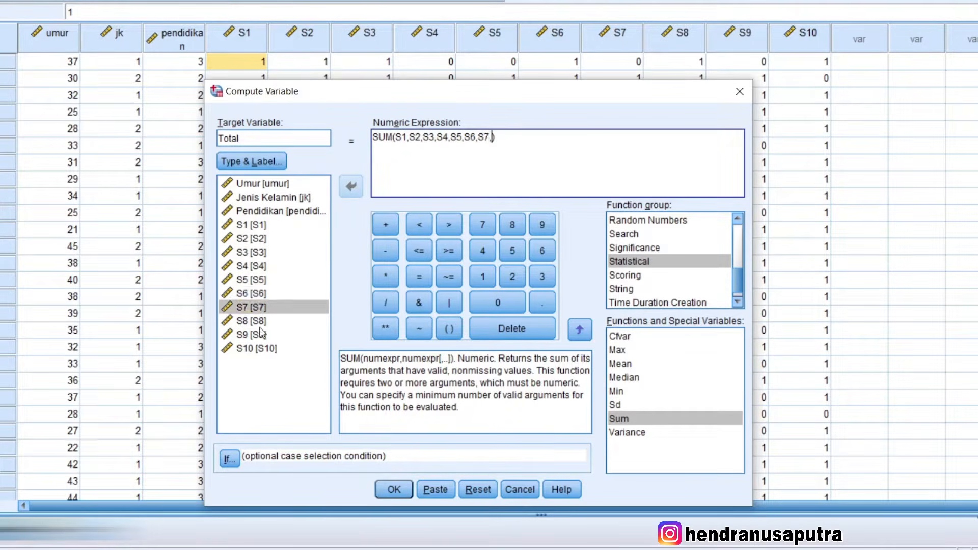
double_click(257, 321)
type(",")
double_click(257, 335)
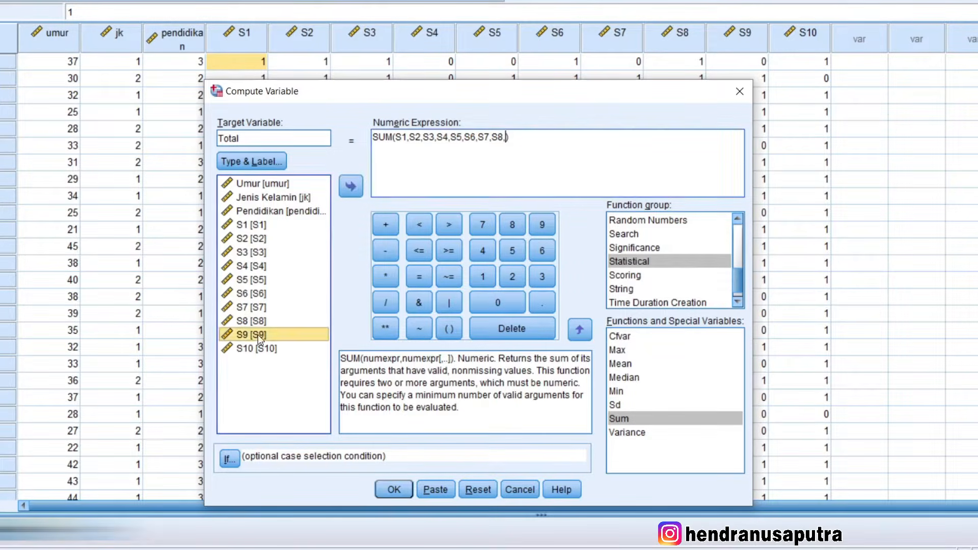
type(",")
double_click(257, 348)
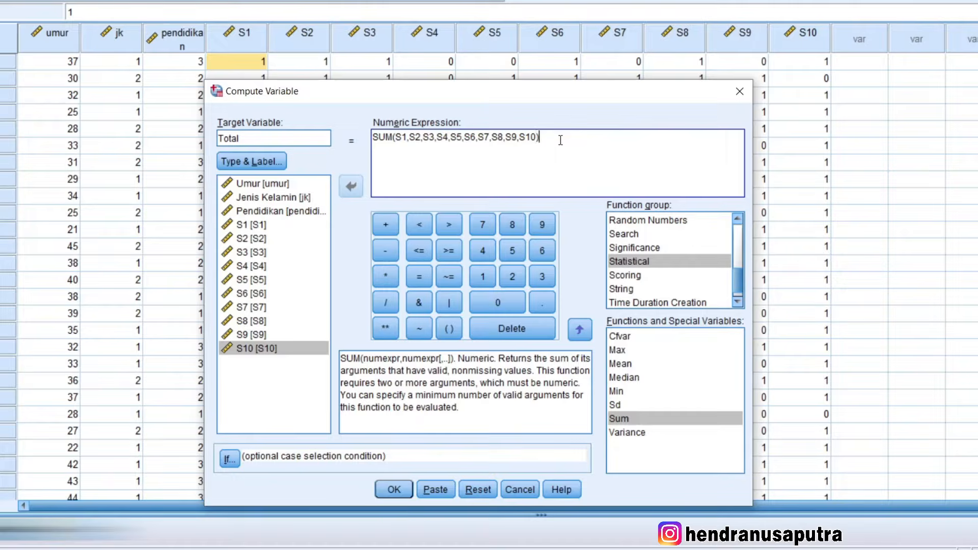
- Run the computation of Total, close the output viewer without saving, and check the new column in the data
left_click_drag(554, 140, 362, 142)
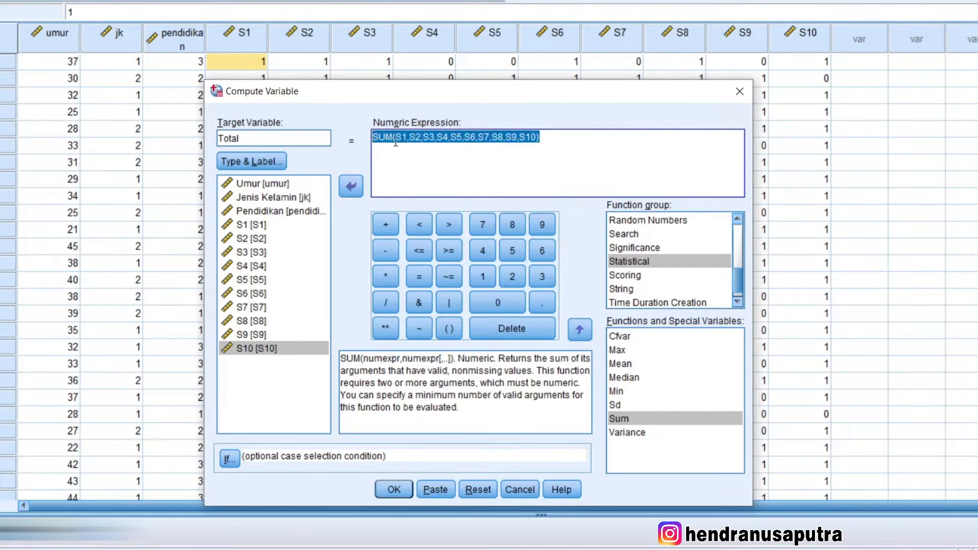
left_click(581, 138)
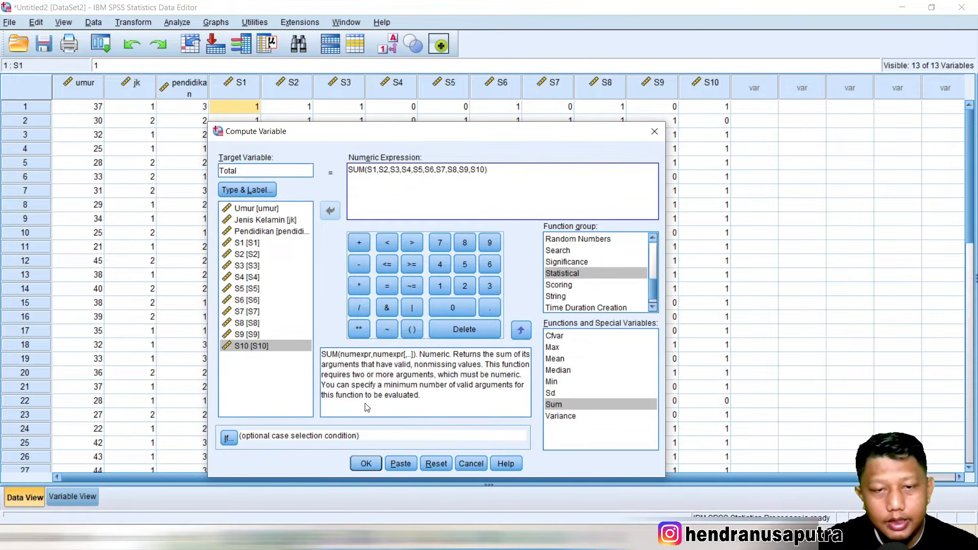
left_click(365, 463)
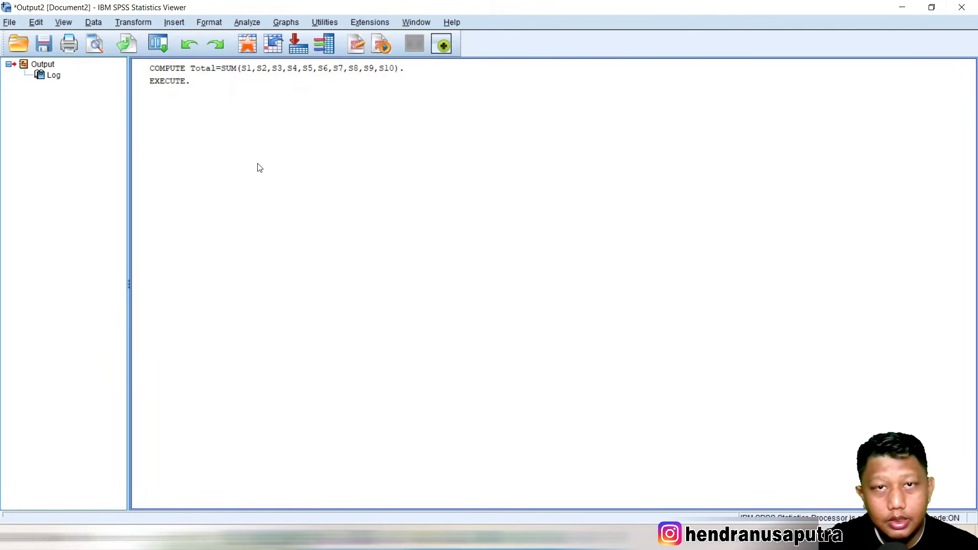
left_click(962, 9)
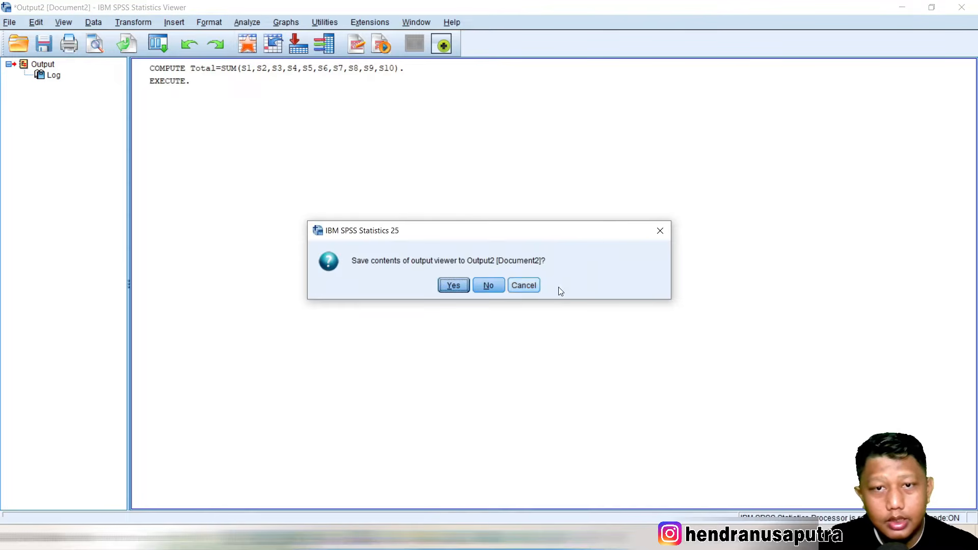
left_click(487, 285)
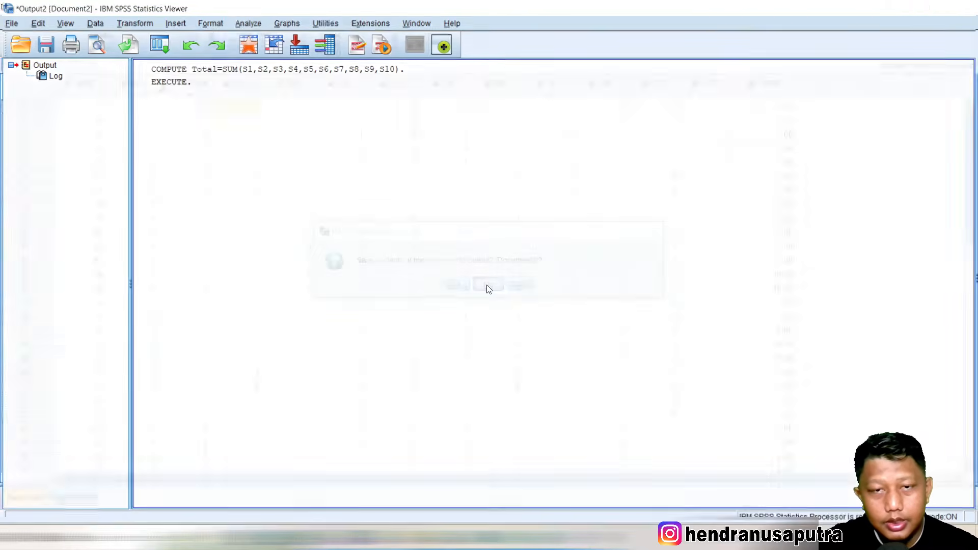
left_click(768, 107)
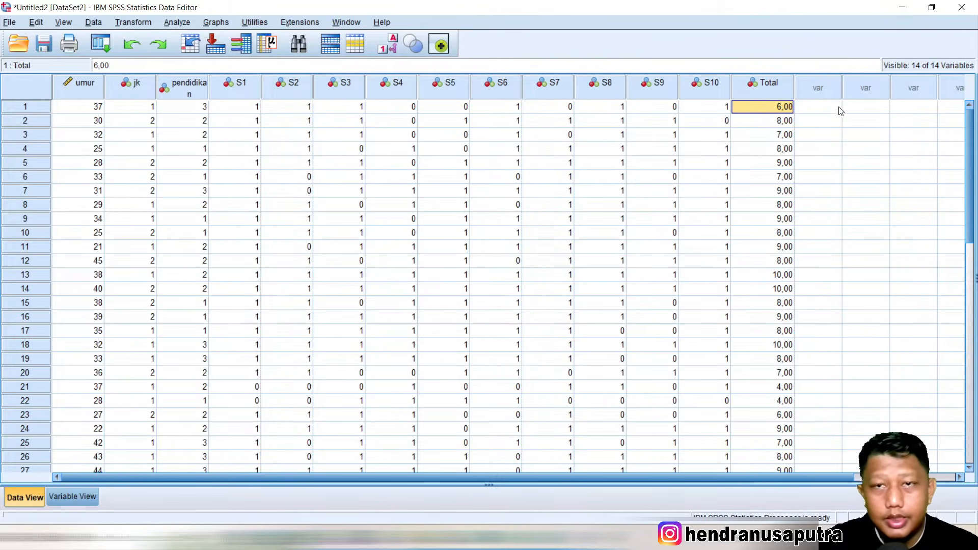
left_click(776, 346)
left_click(776, 110)
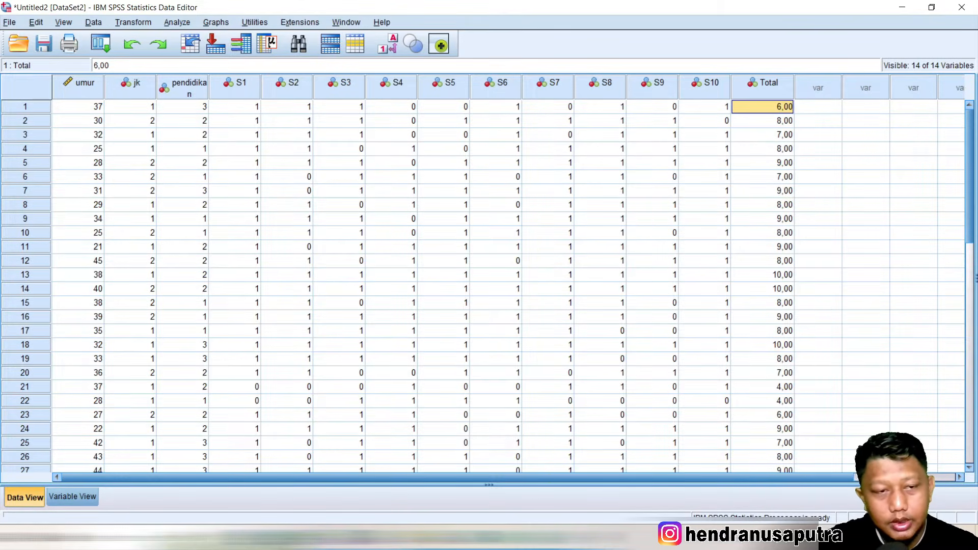
- In the variable definitions, set Total's decimals to 0 and its label to "Total"
left_click(81, 499)
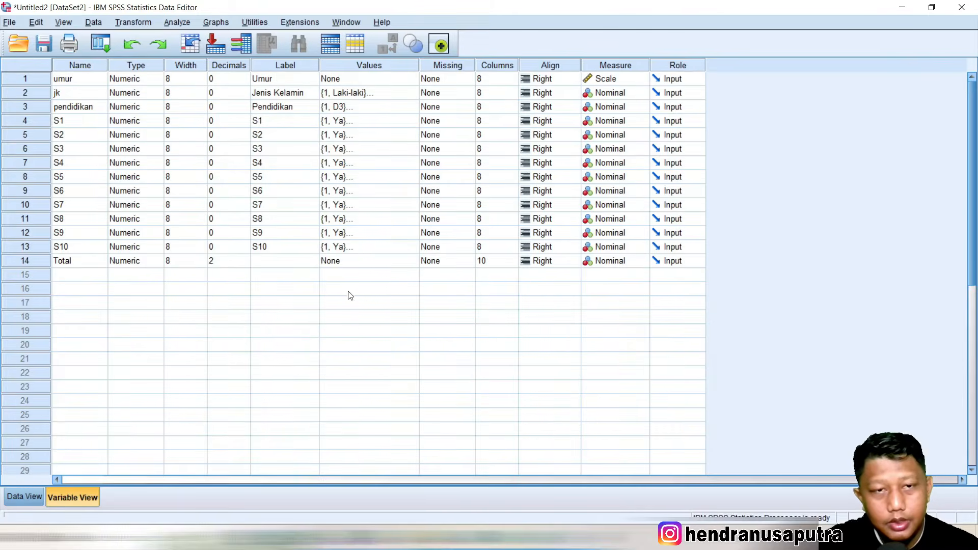
left_click(221, 263)
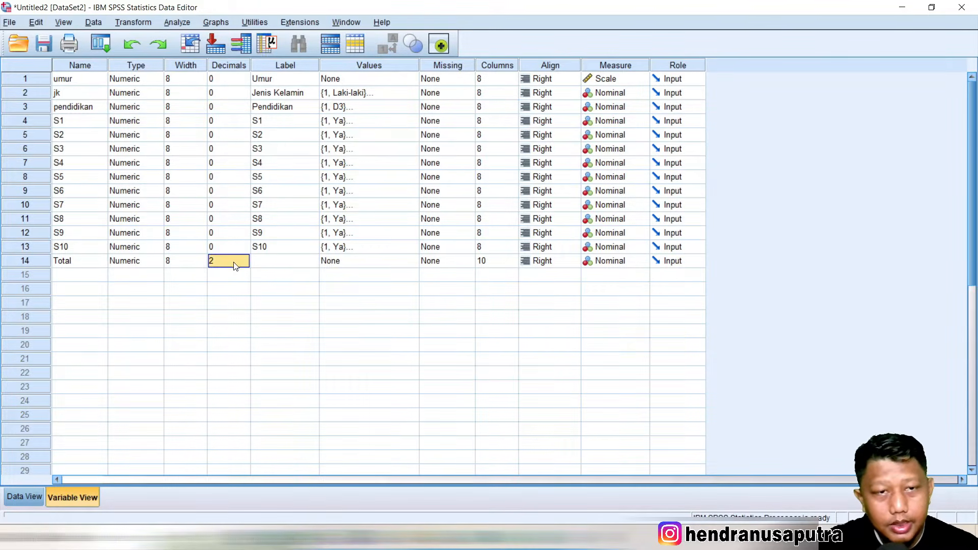
left_click(235, 264)
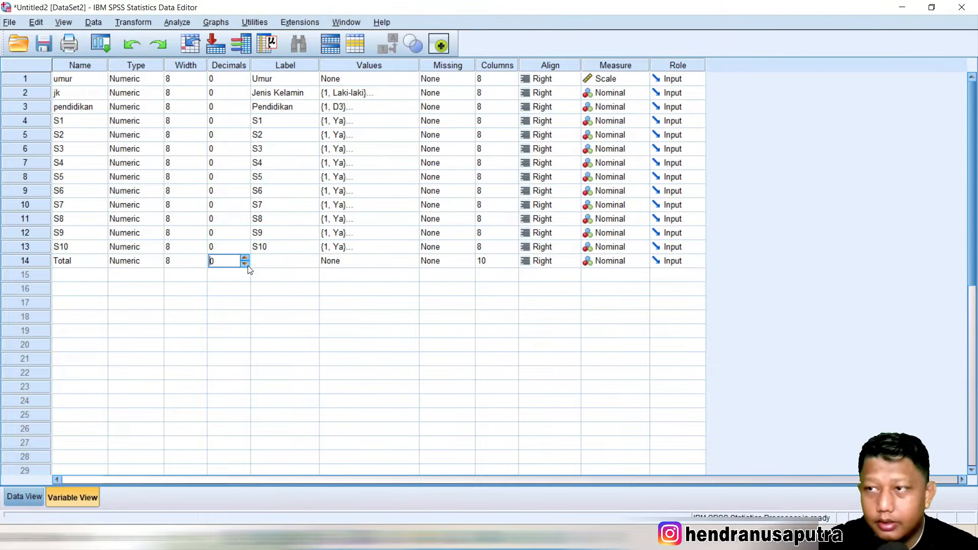
left_click(283, 265)
type("Total")
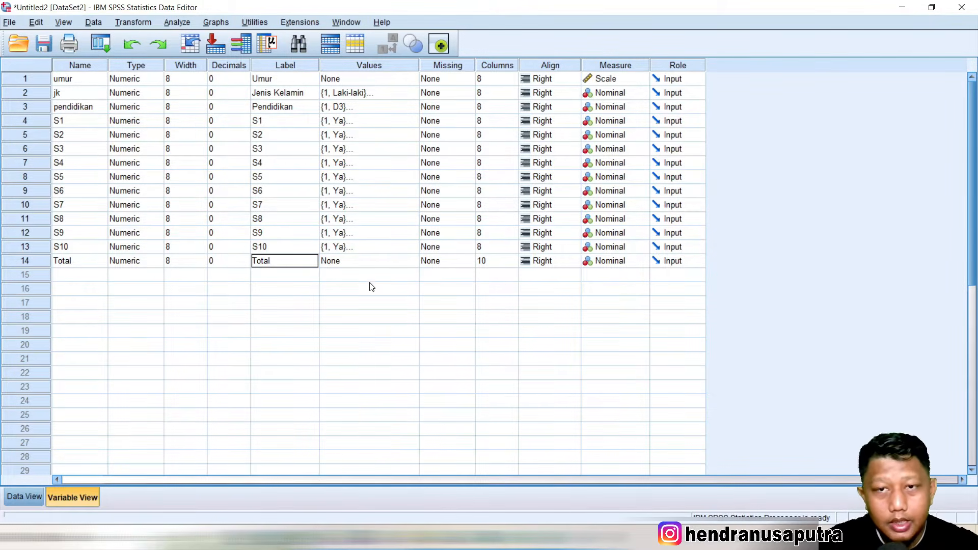
left_click(342, 264)
left_click(295, 266)
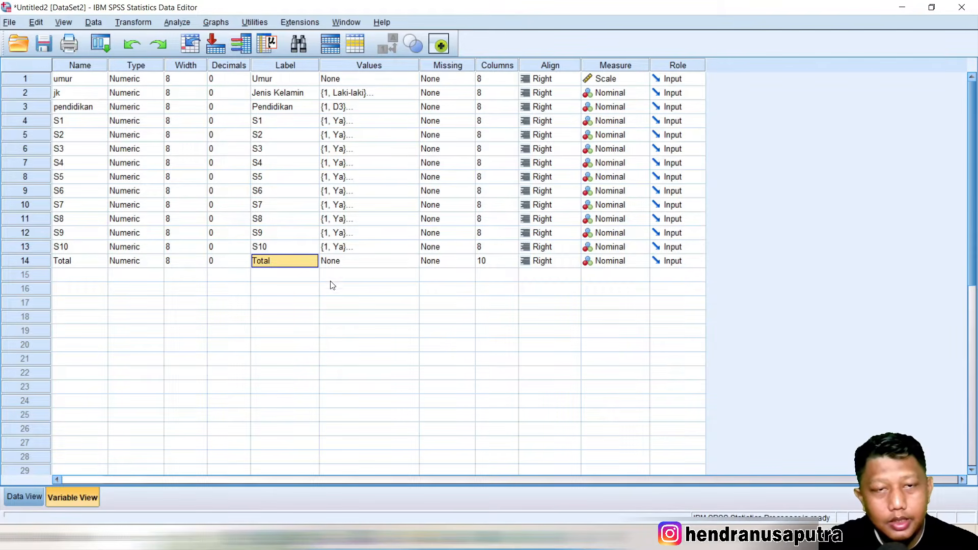
- Review the first case's S1 to S10 answers and Total in the data, and compare with the TOTAL and % columns in the Excel workbook
left_click(7, 500)
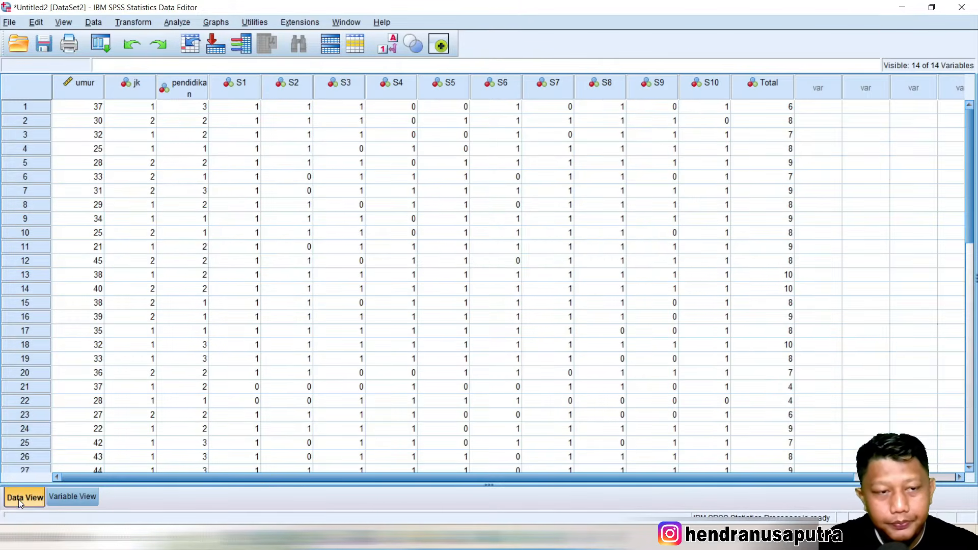
left_click(778, 107)
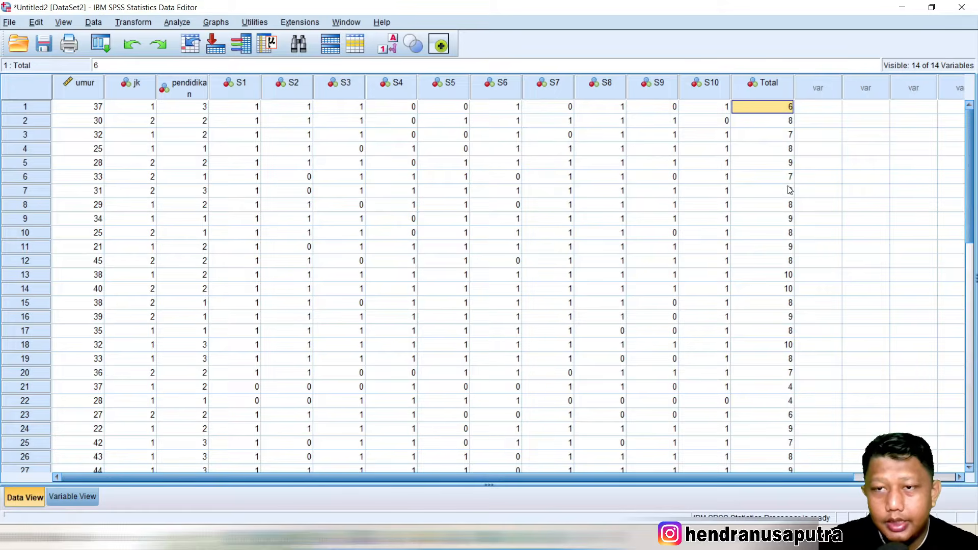
left_click(249, 106)
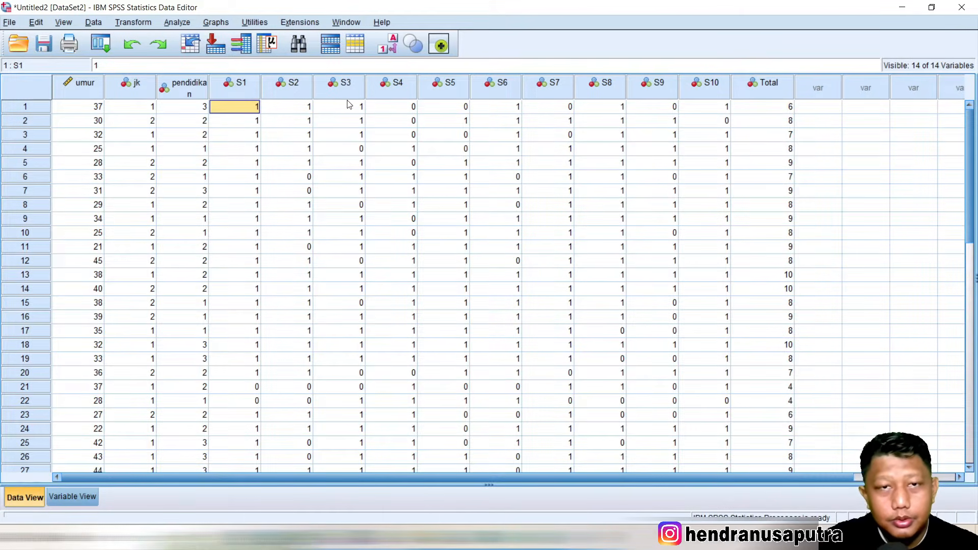
left_click(715, 107)
left_click(788, 110)
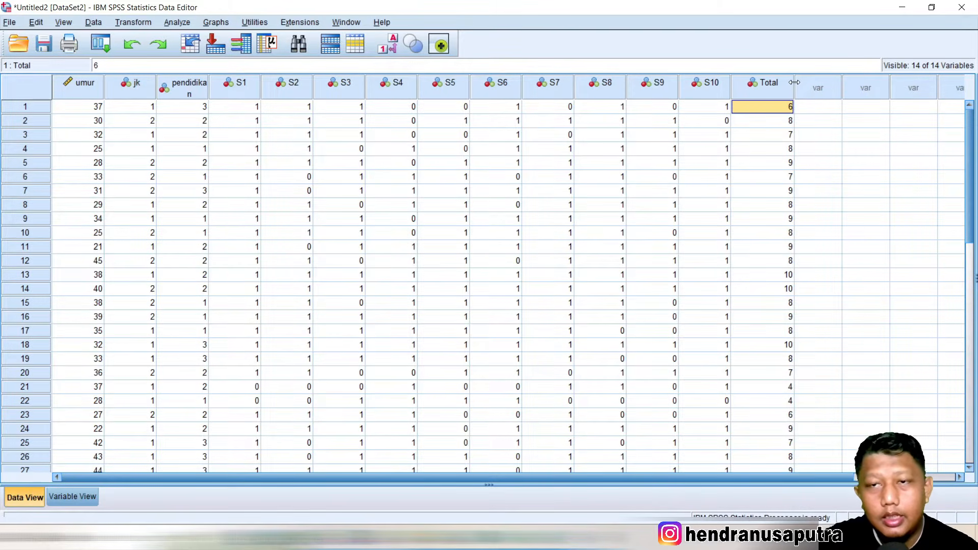
key("alt+Tab")
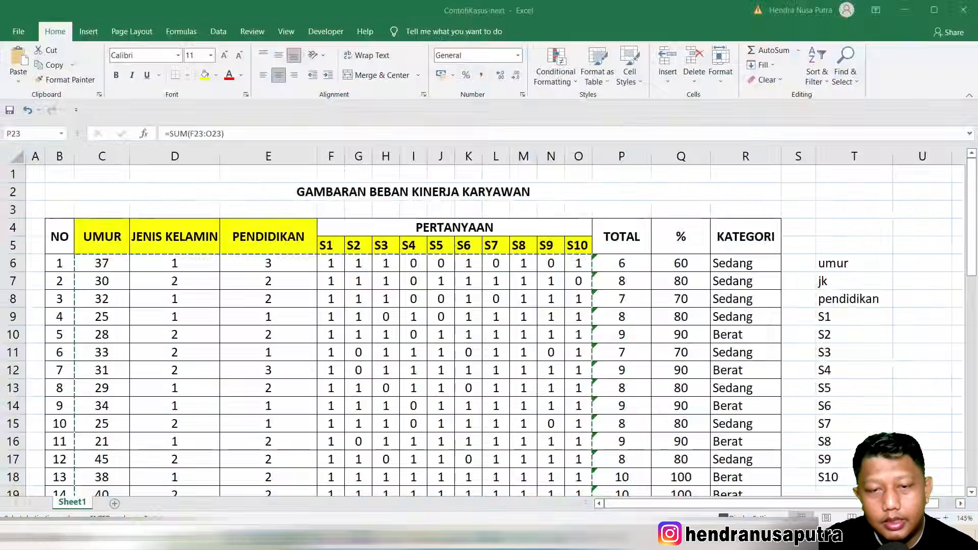
left_click(635, 236)
left_click(679, 239)
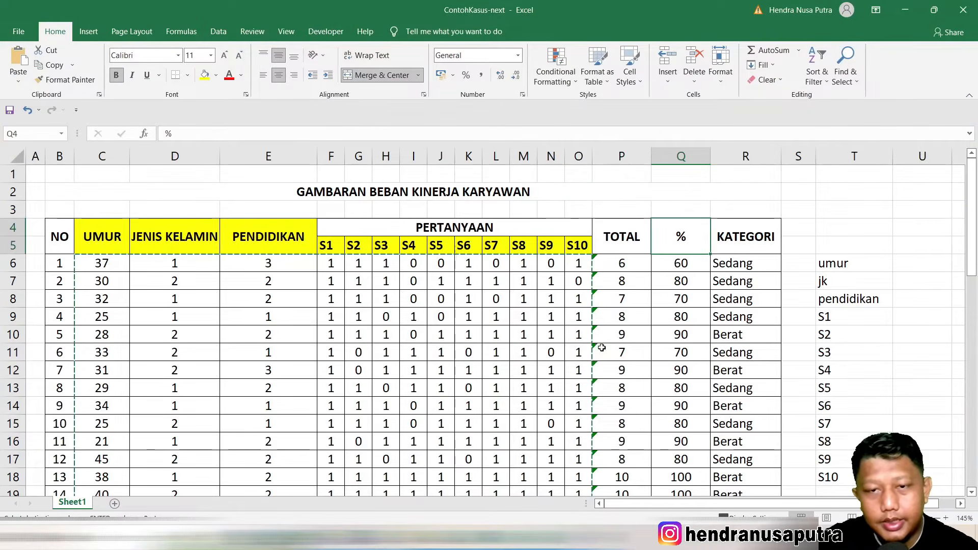
key("alt+Tab")
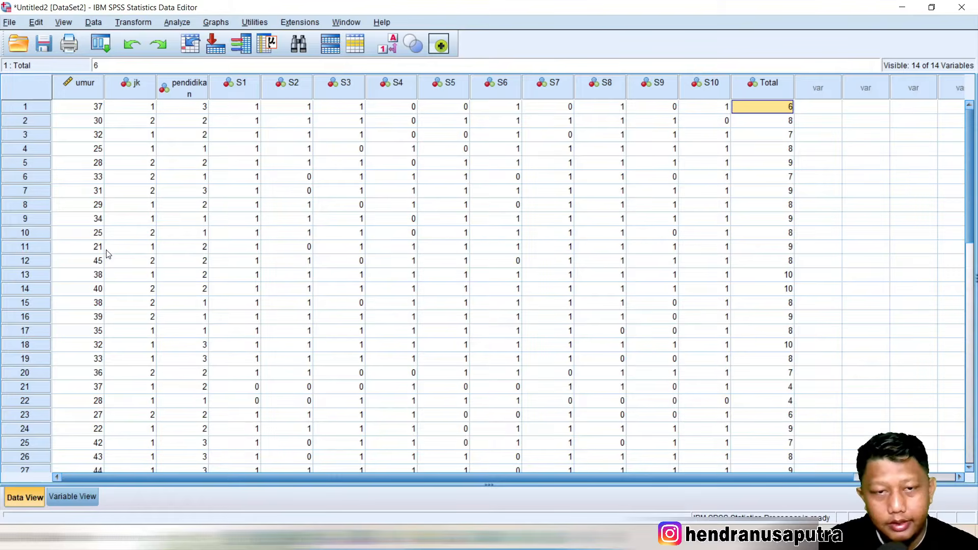
- Start a new Compute Variable operation, reset the previous entries, and name the target variable Persen
left_click(133, 24)
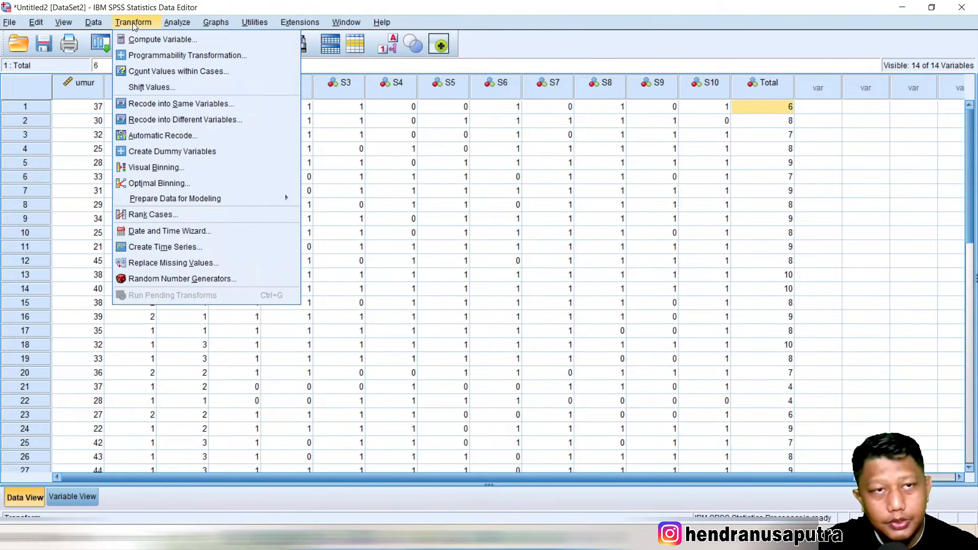
left_click(150, 39)
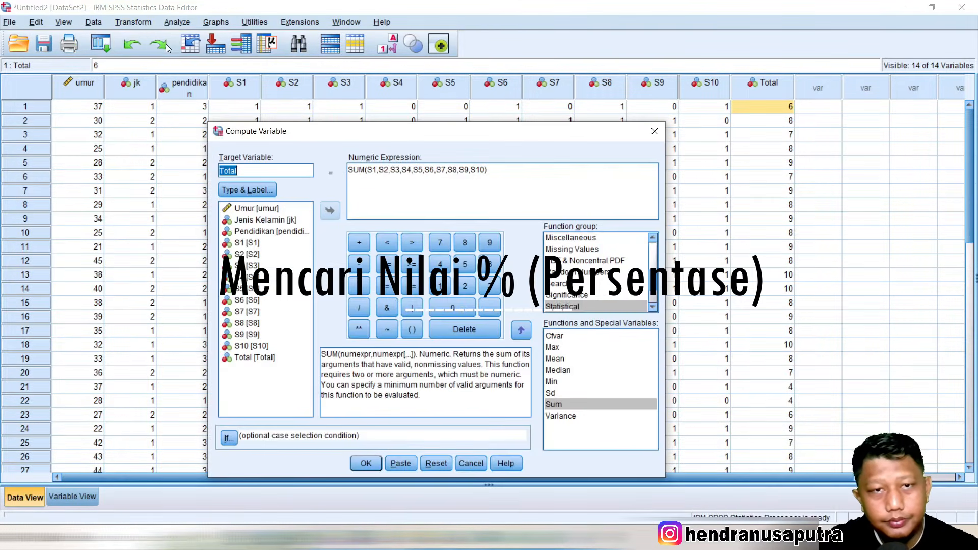
left_click_drag(424, 135, 444, 77)
left_click(457, 406)
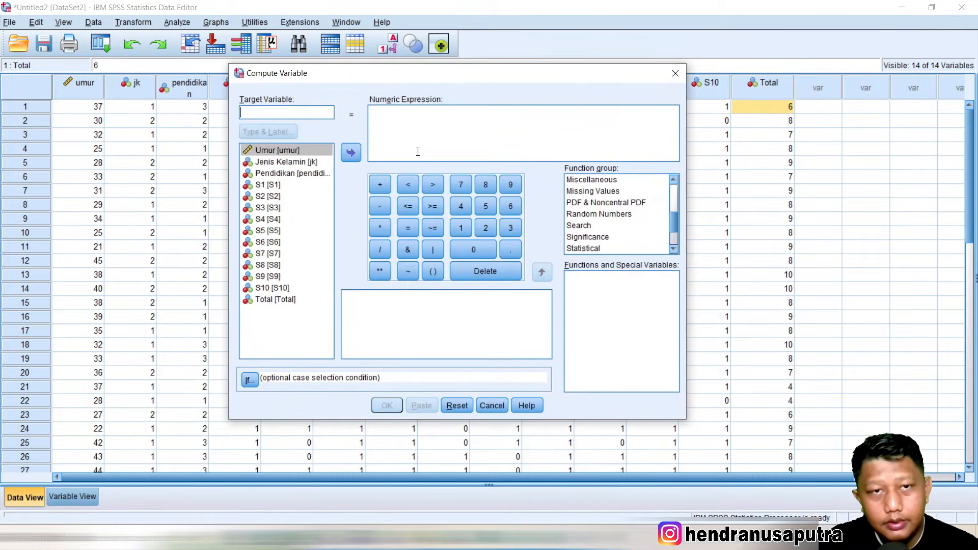
left_click(308, 114)
type("Persen")
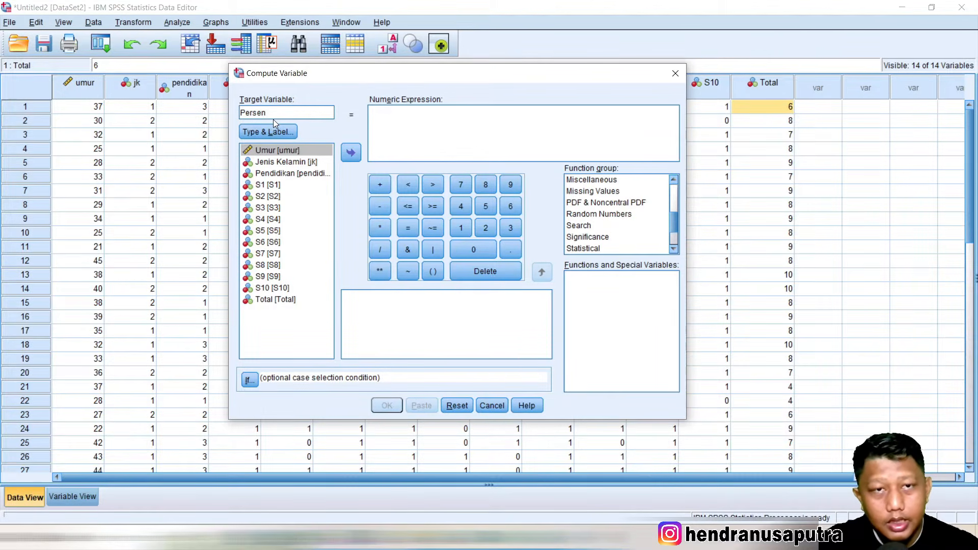
left_click(493, 129)
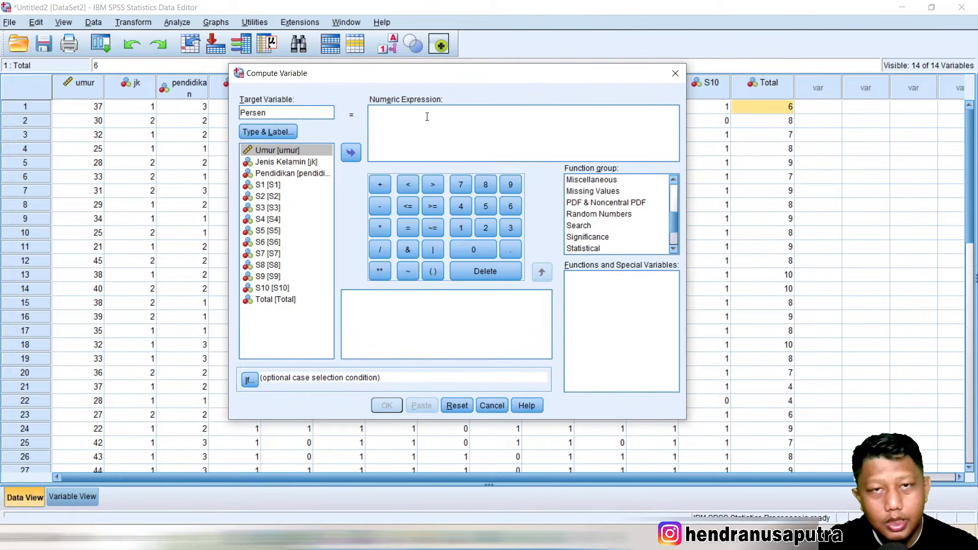
- Enter the numeric expression Total/10 * 100 for the target variable Persen
left_click_drag(430, 74, 428, 83)
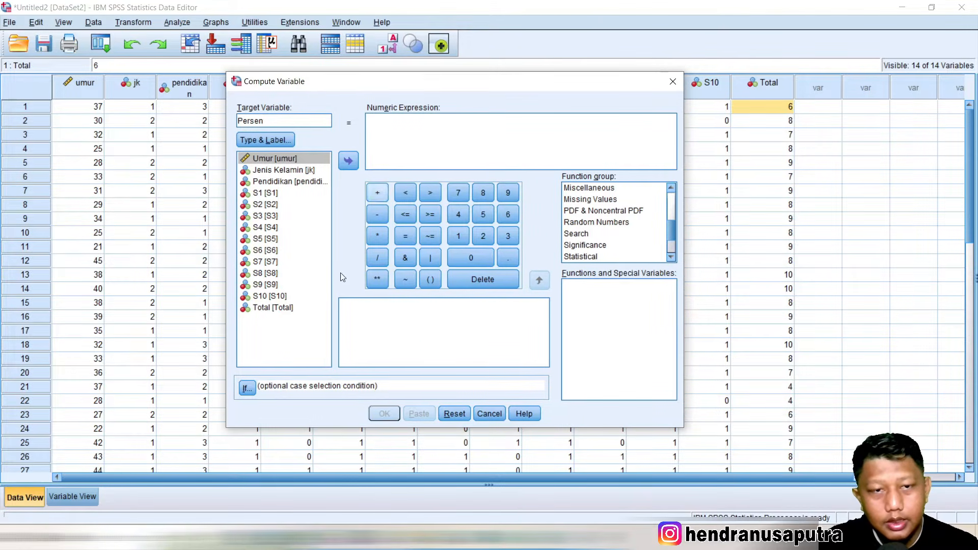
double_click(286, 308)
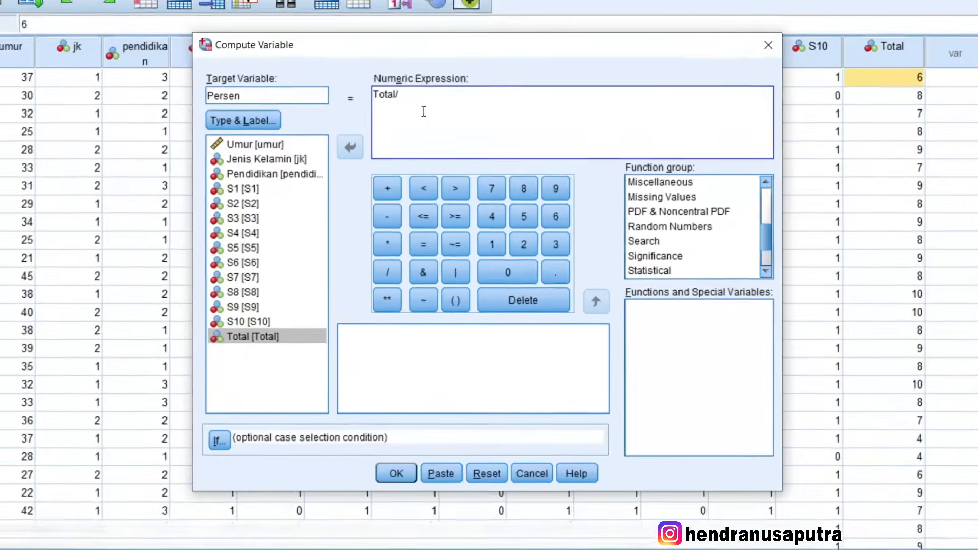
type("/10")
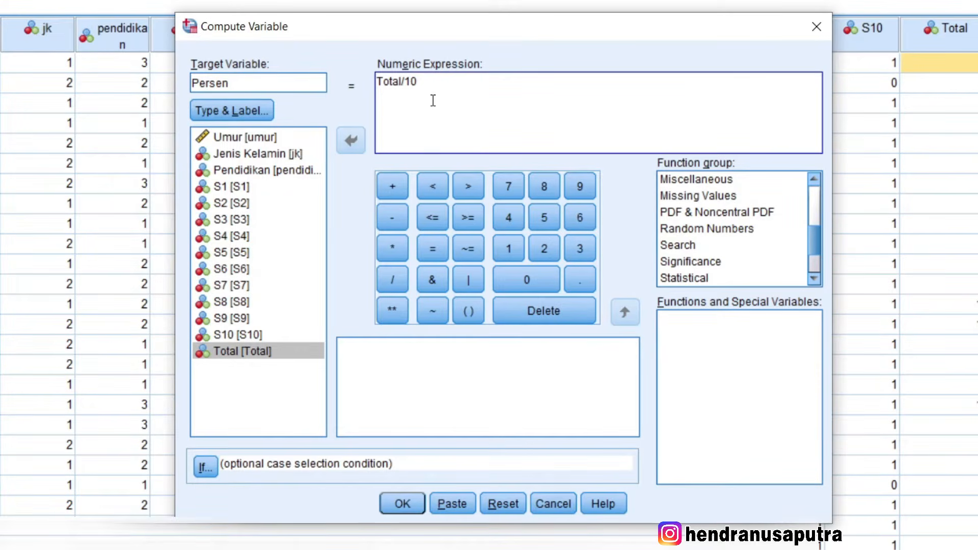
left_click(391, 249)
left_click(512, 252)
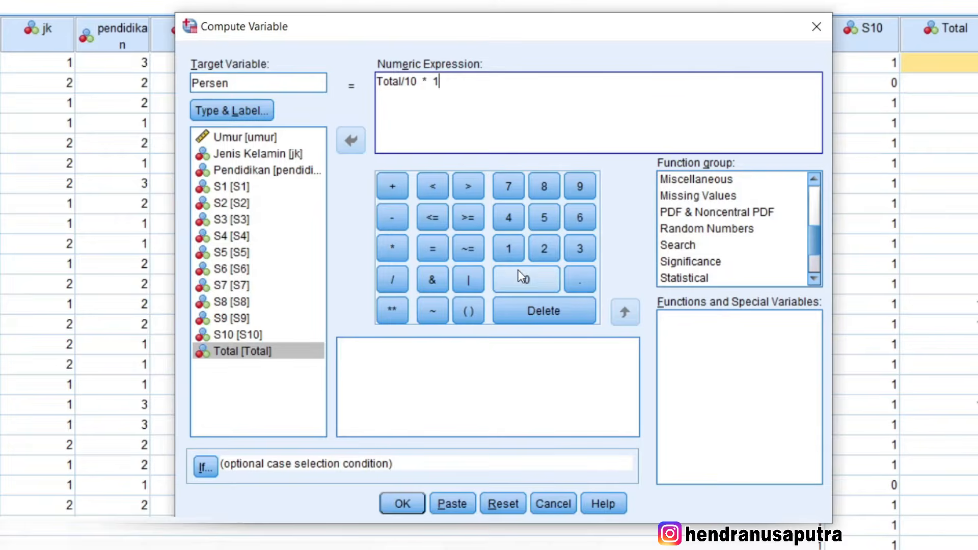
left_click(518, 278)
left_click(517, 278)
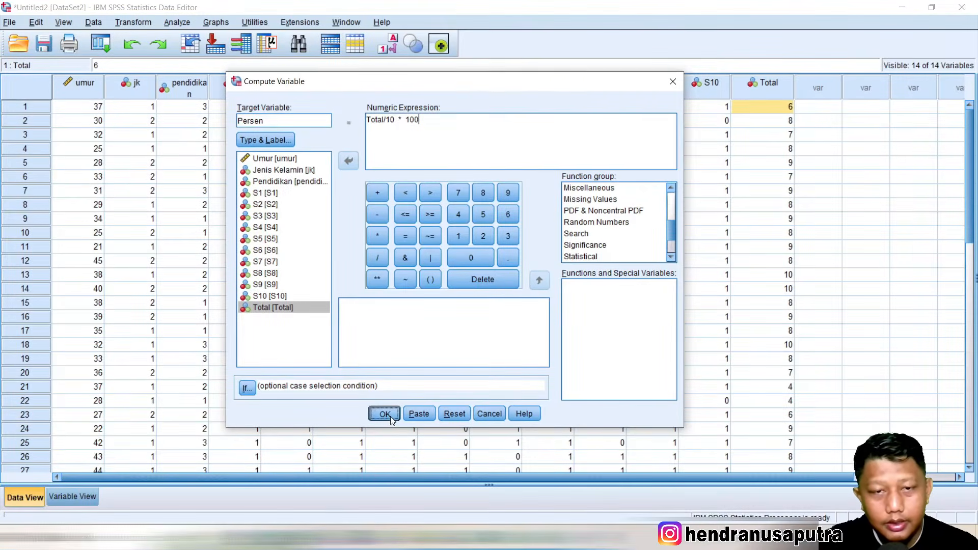
- Run the computation of Persen, close the output viewer without saving, and check the new column in the data
left_click(384, 414)
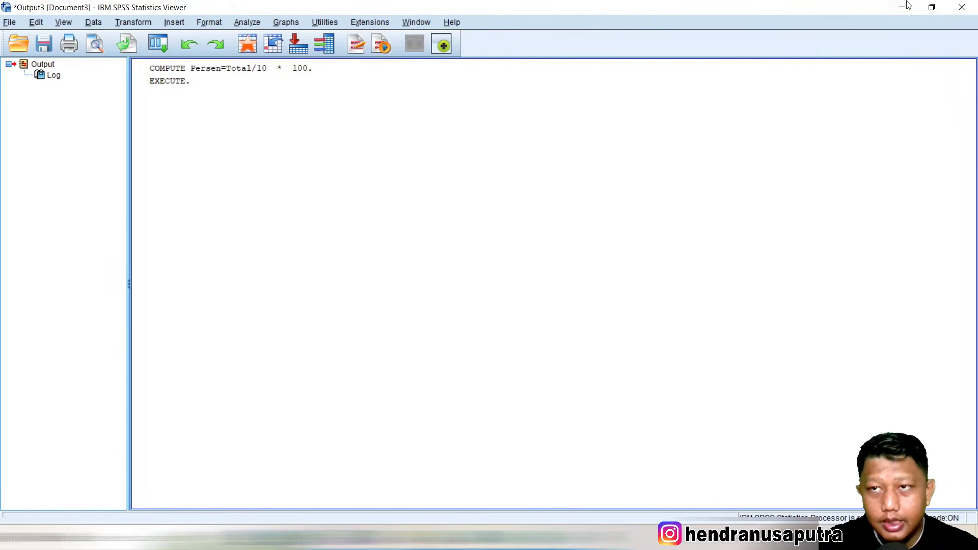
left_click(962, 7)
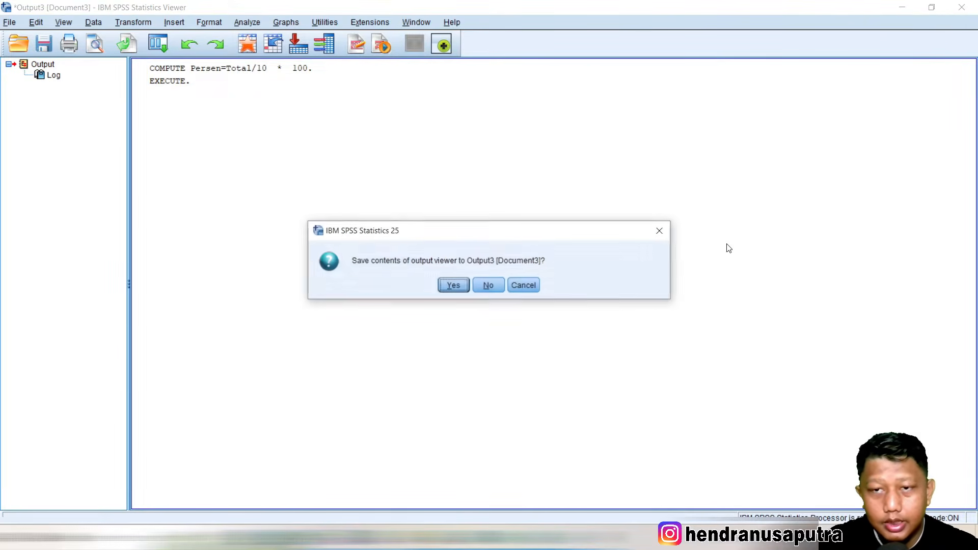
left_click(488, 287)
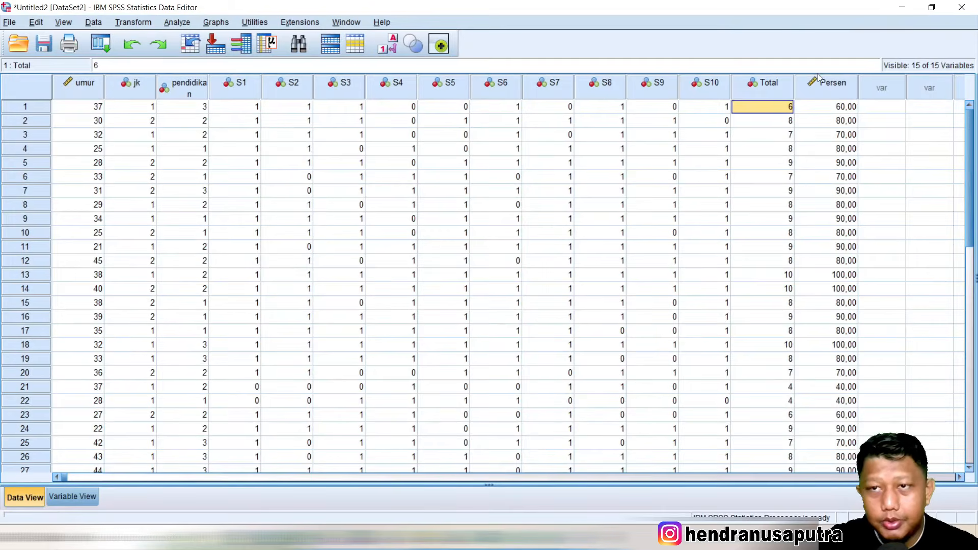
left_click(838, 107)
left_click(843, 233)
left_click(848, 305)
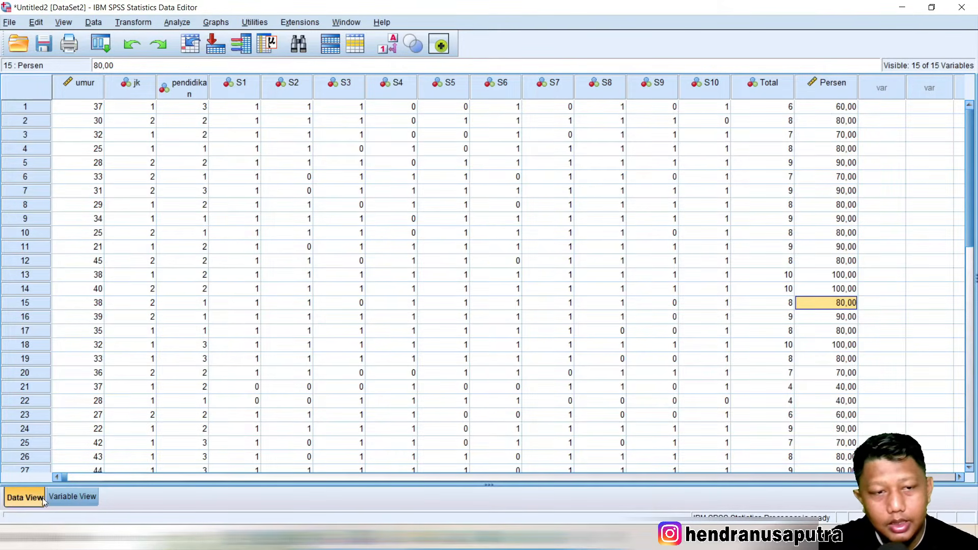
- In the variable definitions, set Persen's decimals to 0 and its label to "Persentase"
left_click(73, 497)
left_click(233, 274)
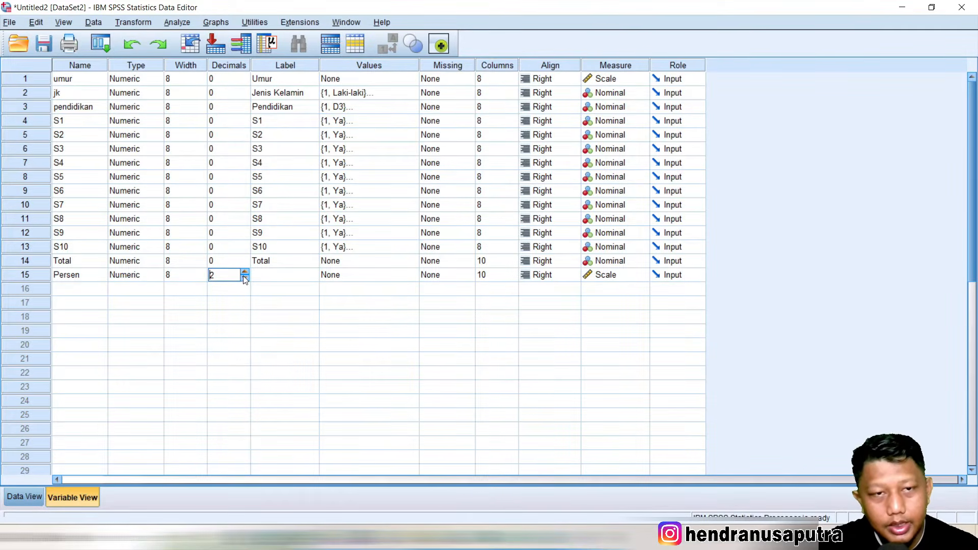
double_click(244, 278)
left_click(271, 275)
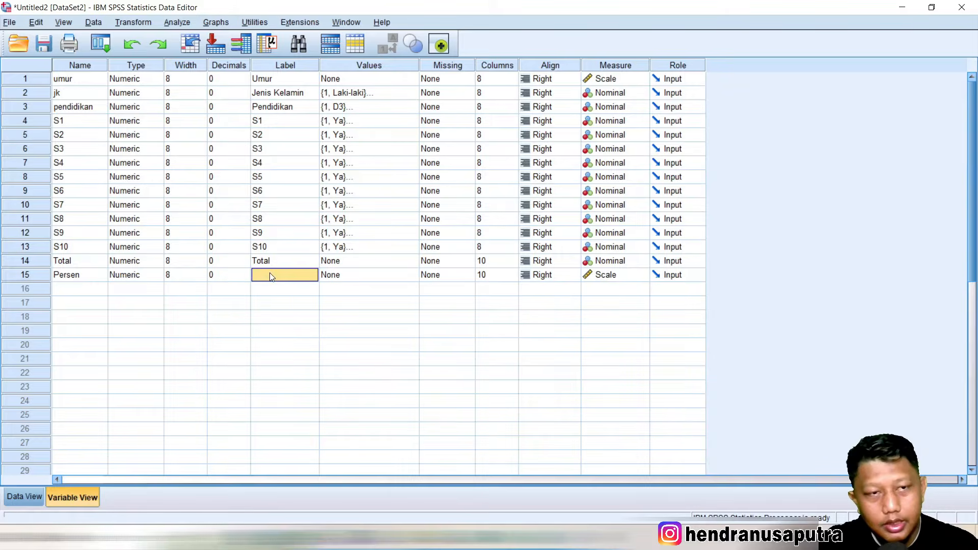
type("Persentase")
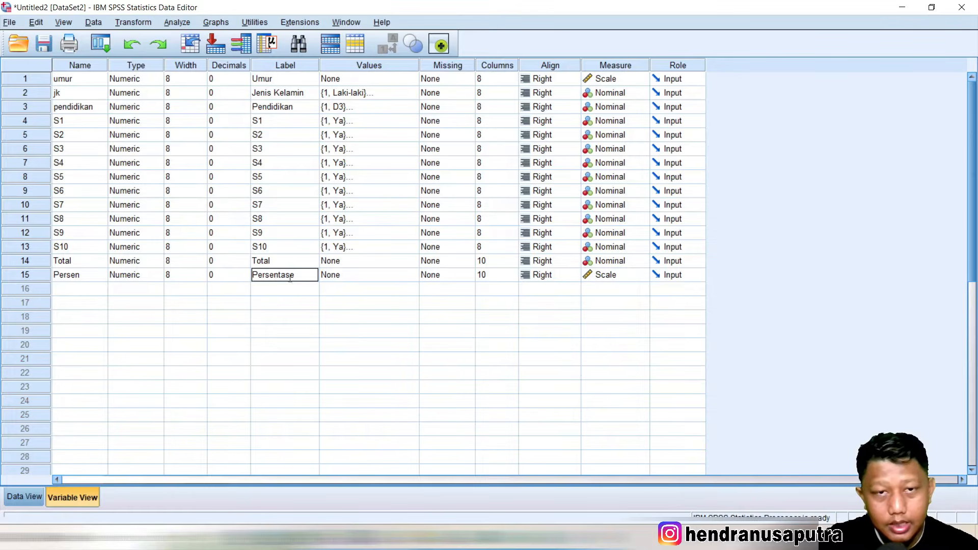
left_click(355, 279)
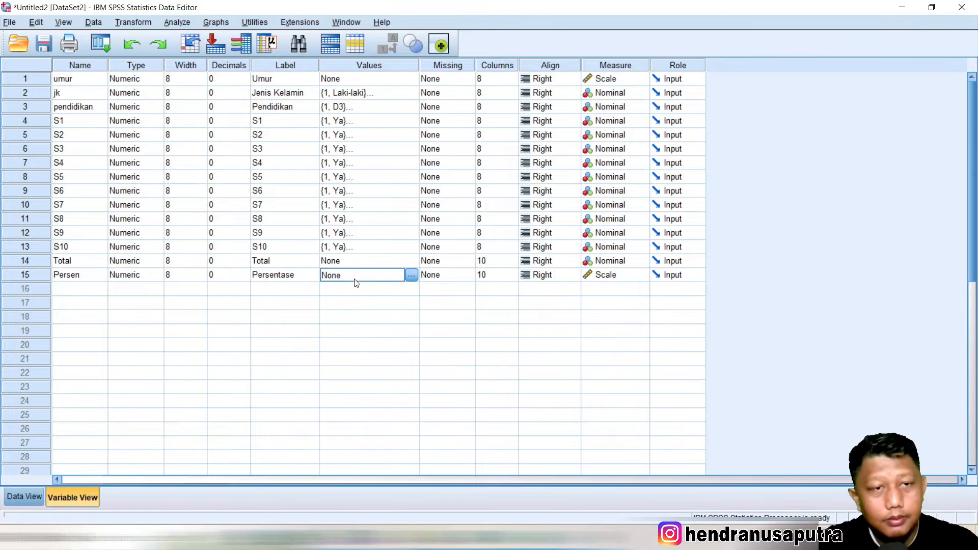
- Review the Total and Persen columns in the data against the Kategori percentage ranges in the Excel workbook's Keterangan section
left_click(34, 500)
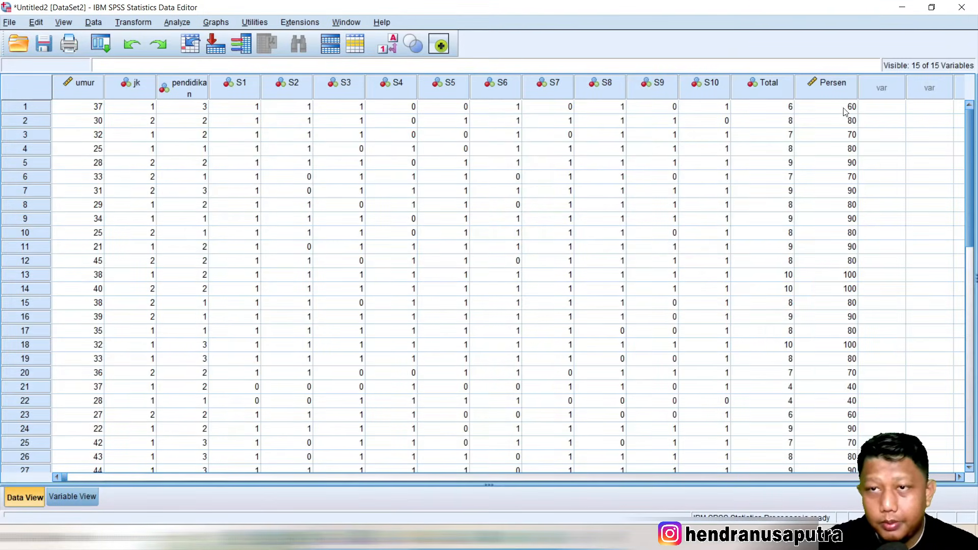
left_click(775, 106)
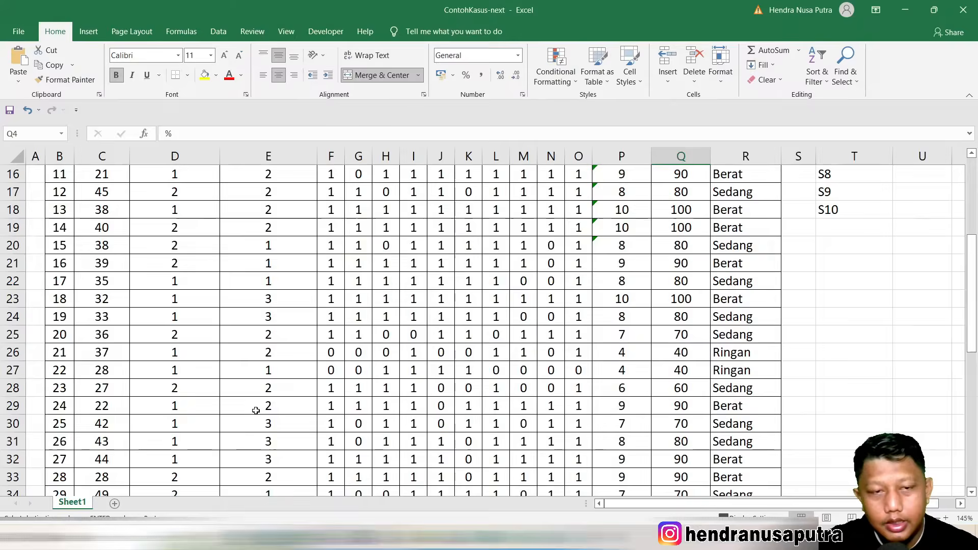
scroll(255, 410, "down", 6)
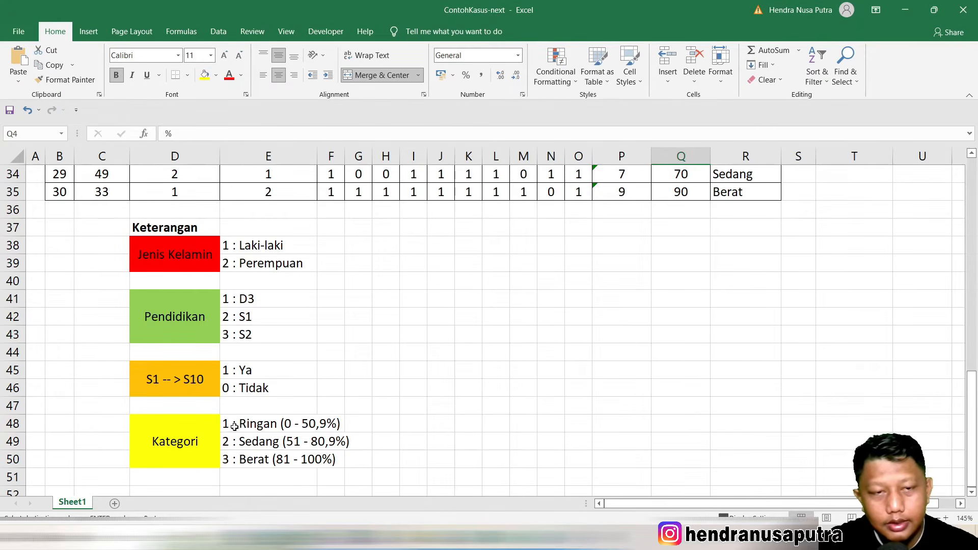
left_click_drag(231, 423, 335, 459)
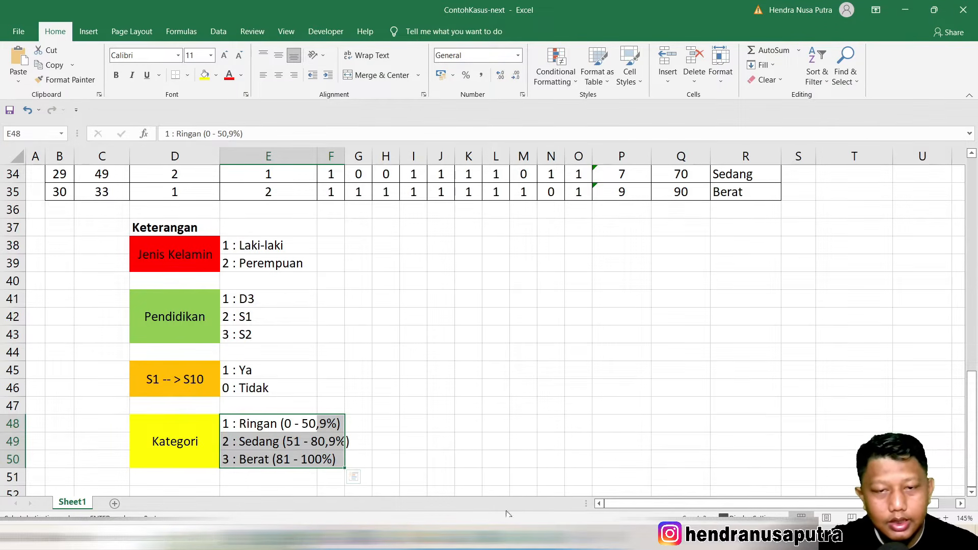
left_click(453, 538)
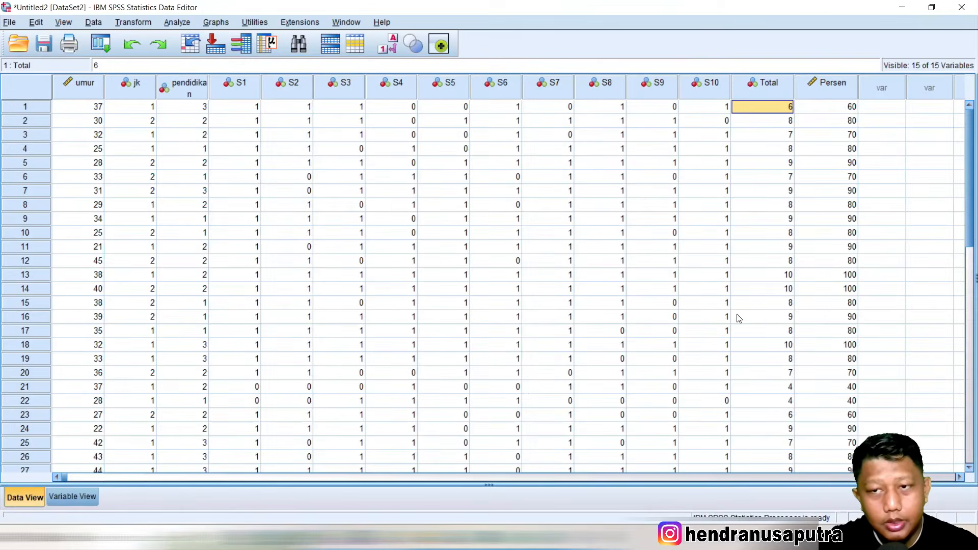
left_click(764, 247)
left_click(868, 109)
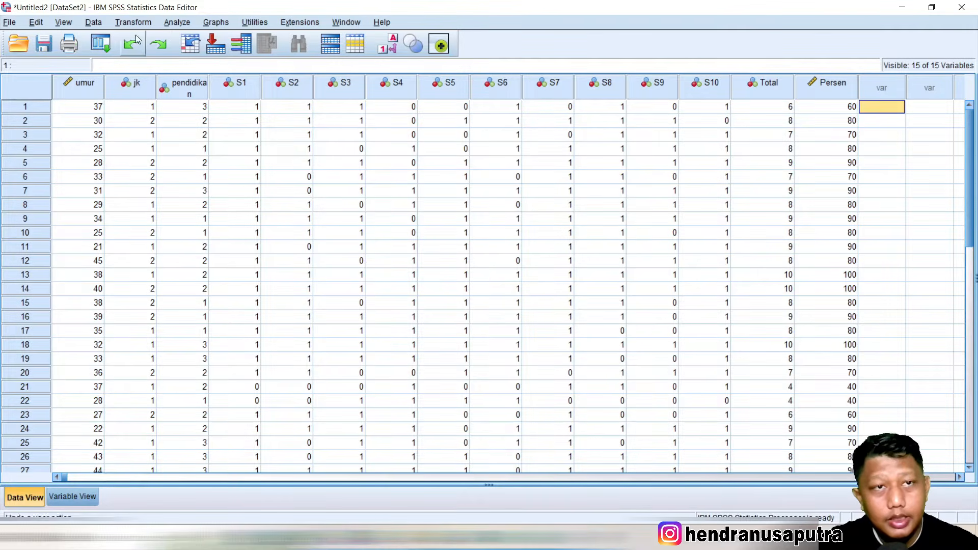
- Start a Recode into Different Variables operation with Persentase (Persen) as the input variable
left_click(124, 22)
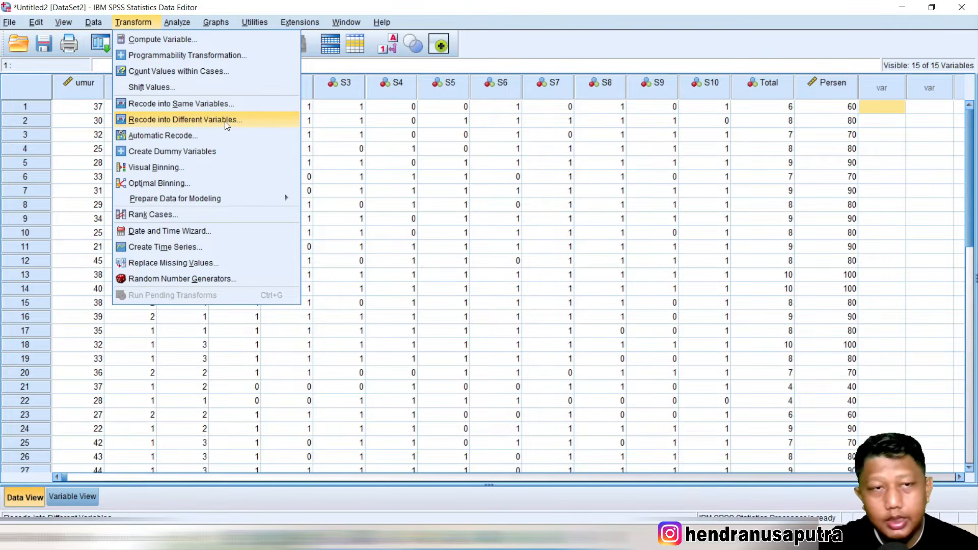
left_click(209, 124)
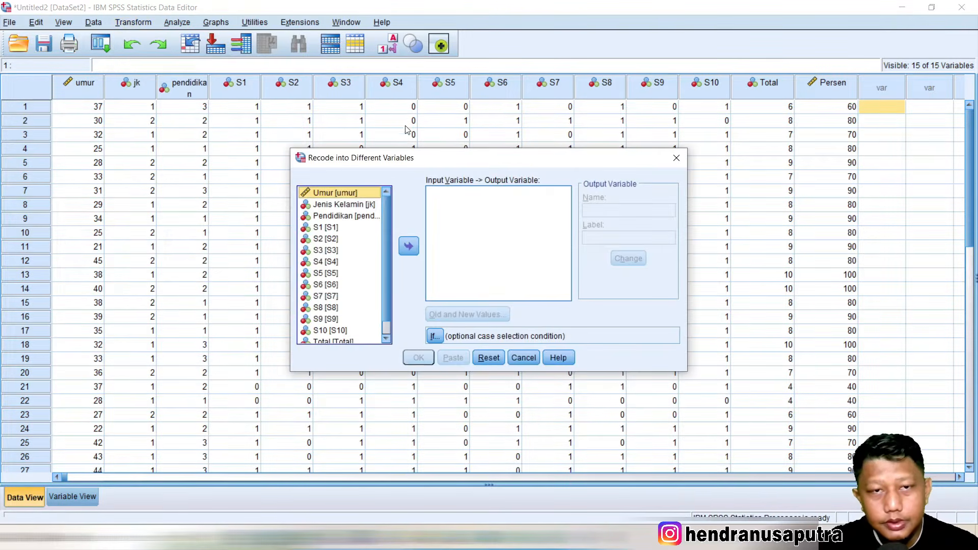
left_click_drag(319, 146, 342, 131)
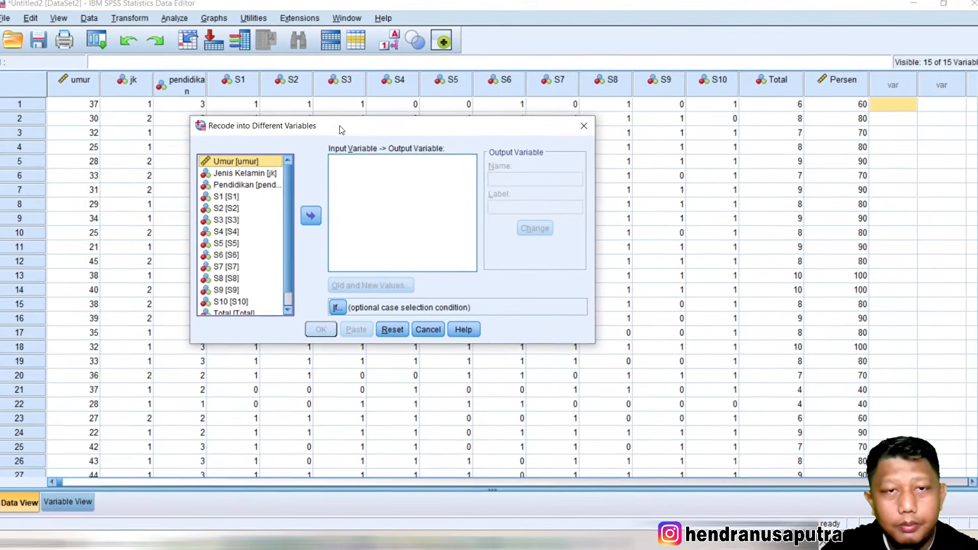
left_click_drag(339, 128, 363, 128)
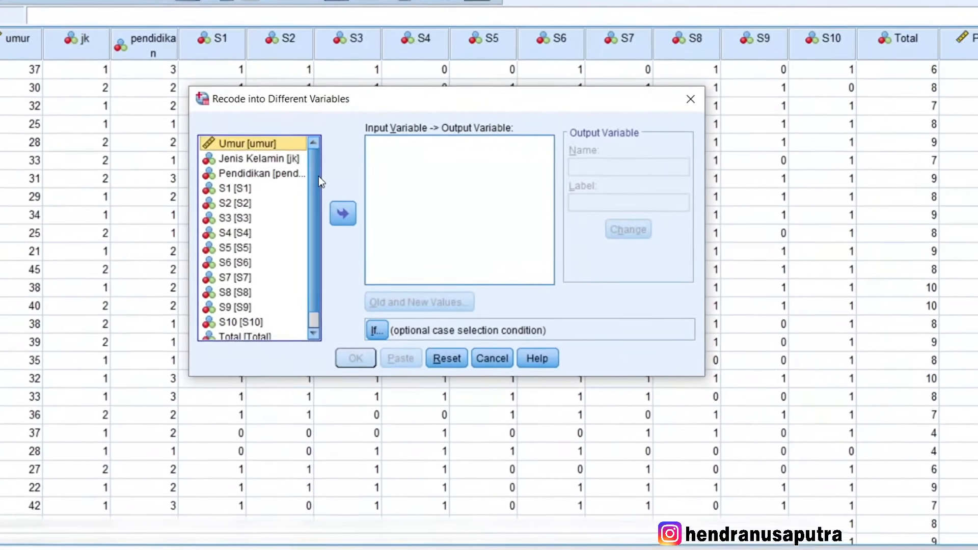
left_click_drag(316, 181, 315, 273)
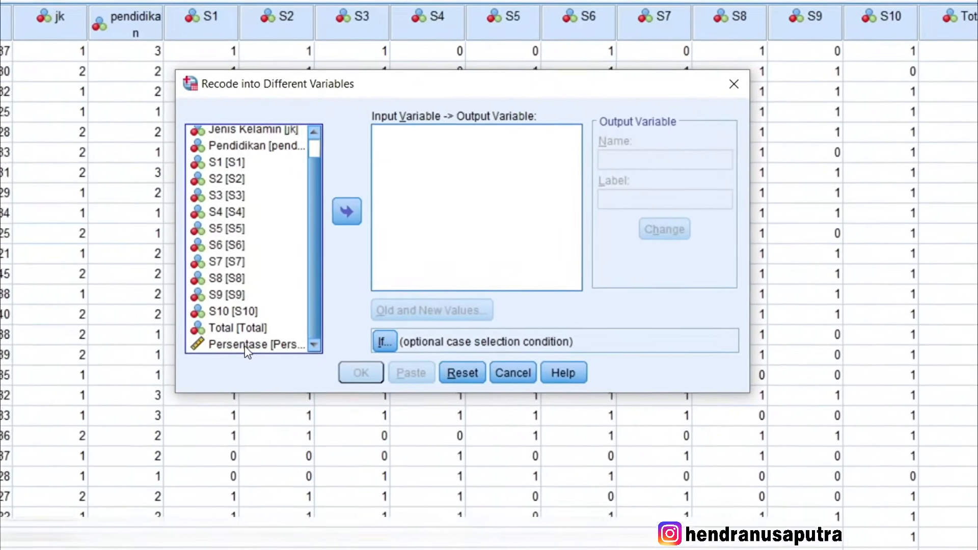
left_click(249, 337)
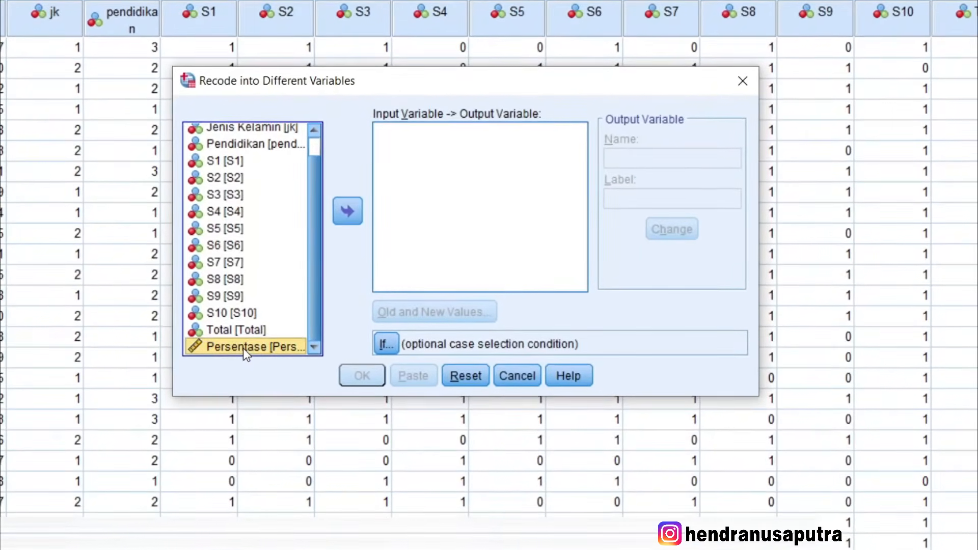
left_click(350, 211)
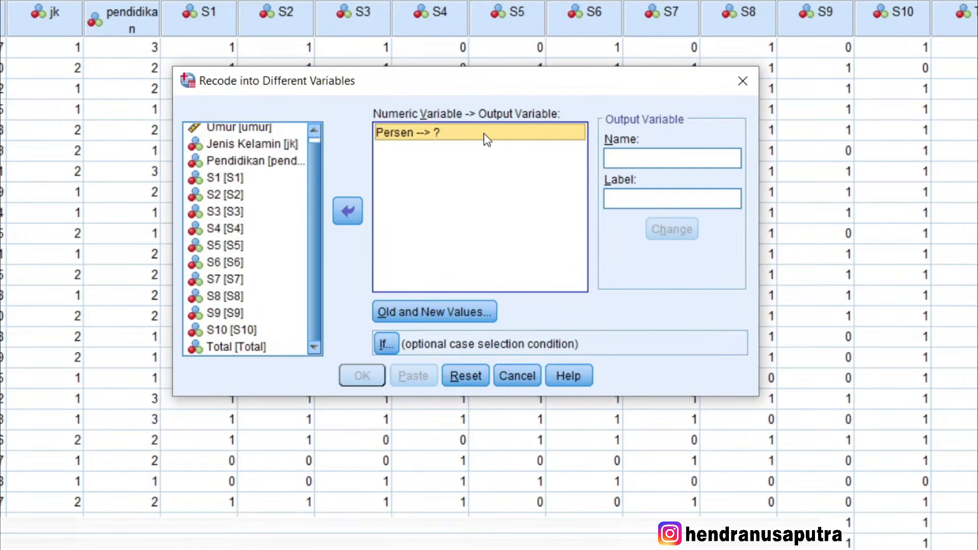
- Name the output variable Kategori, label it "Kategori Beban Kerja", and apply it to the Persen recode
left_click(638, 159)
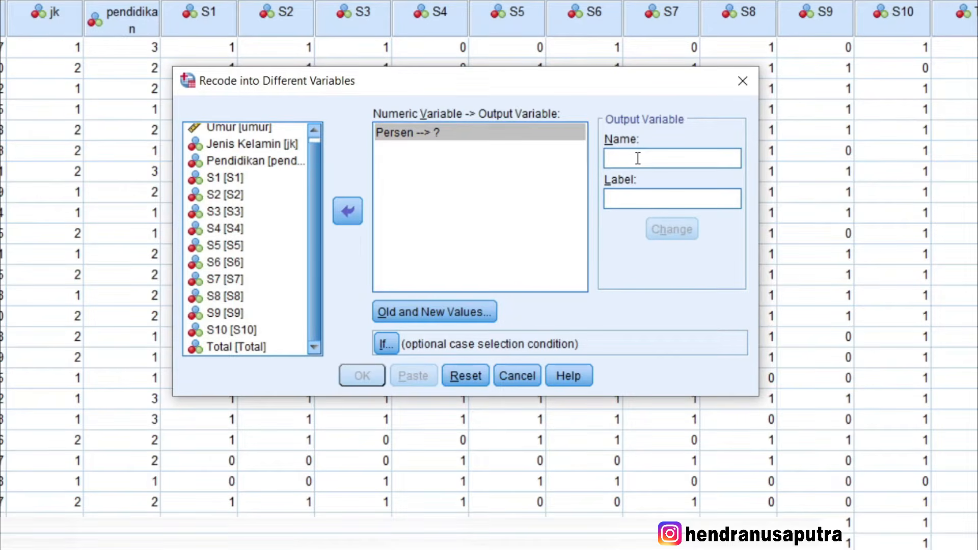
type("Kate")
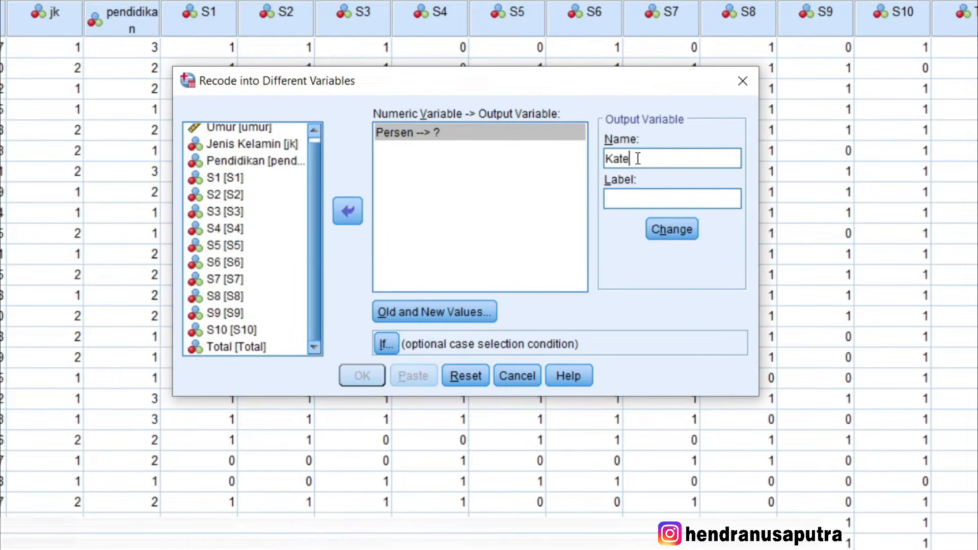
type("gori")
type("Kate")
type("r")
key("BackSpace")
type("gori be")
key("BackSpace")
key("BackSpace")
key("BackSpace")
type("Be")
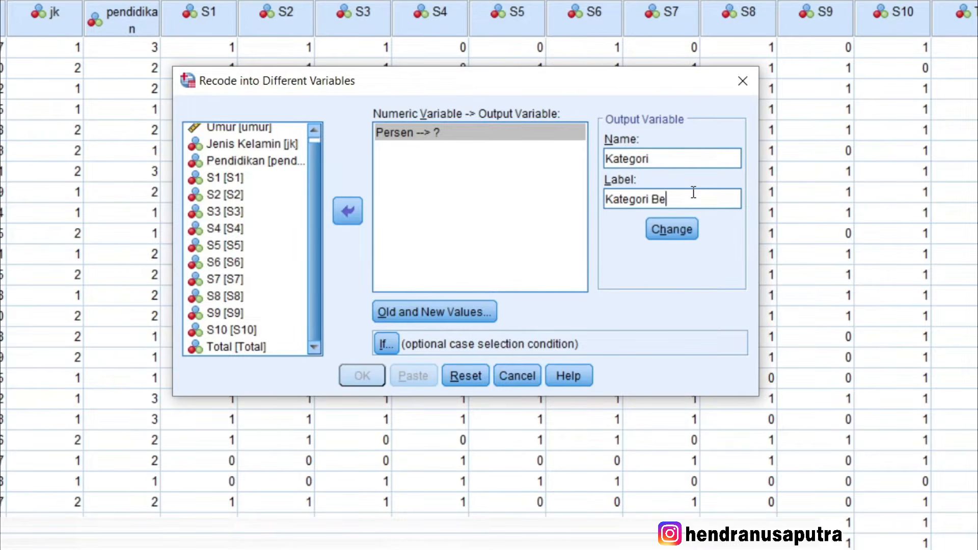
type("ban Kerja")
left_click(688, 230)
left_click(682, 235)
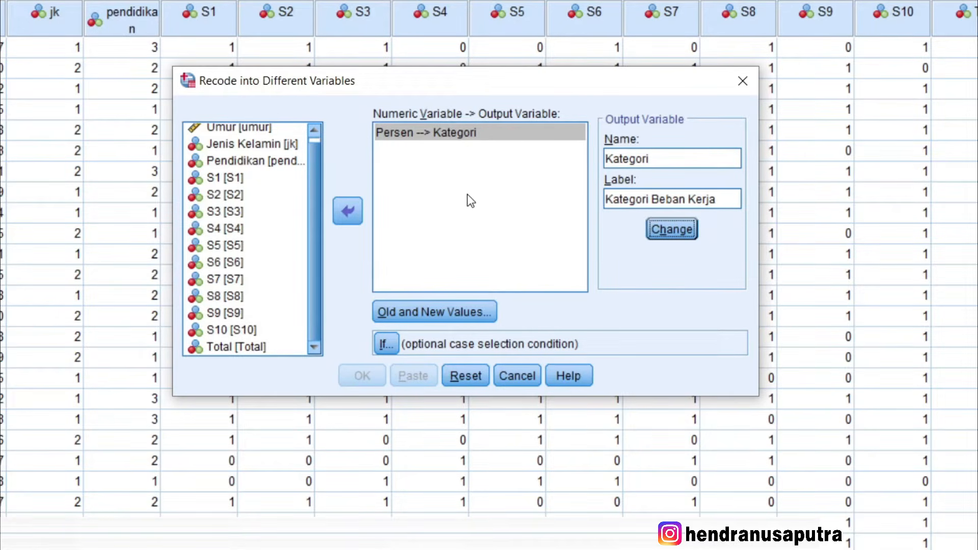
- In the recode's old and new values, map the Persen range 0 through 50,9 to the new value 1
mouse_move(470, 82)
left_mouse_down()
mouse_move(484, 83)
mouse_move(465, 74)
left_mouse_up()
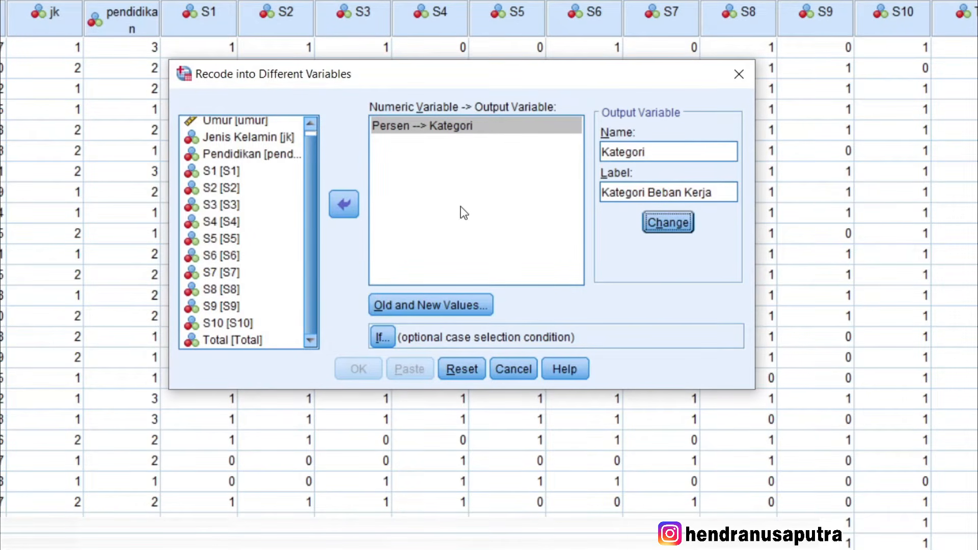
left_click_drag(431, 74, 461, 71)
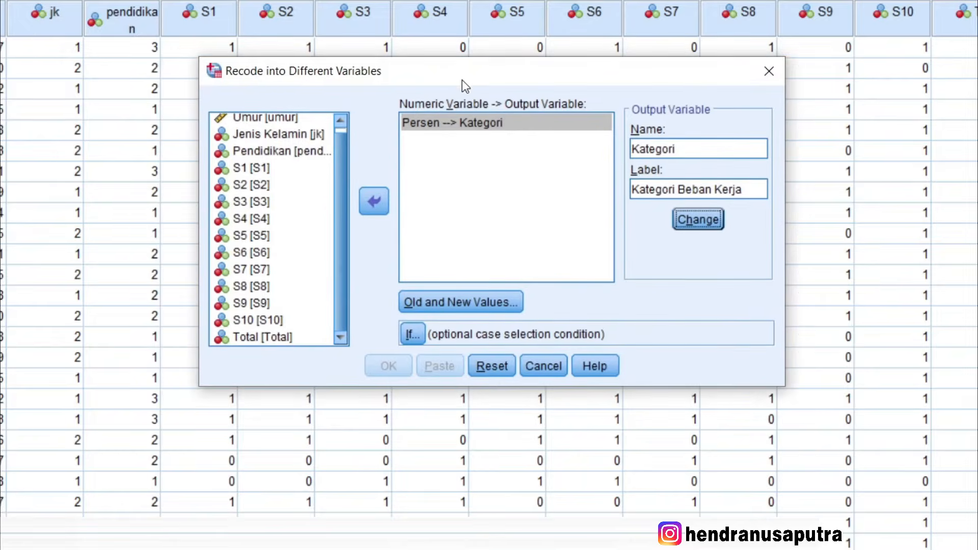
left_click(487, 304)
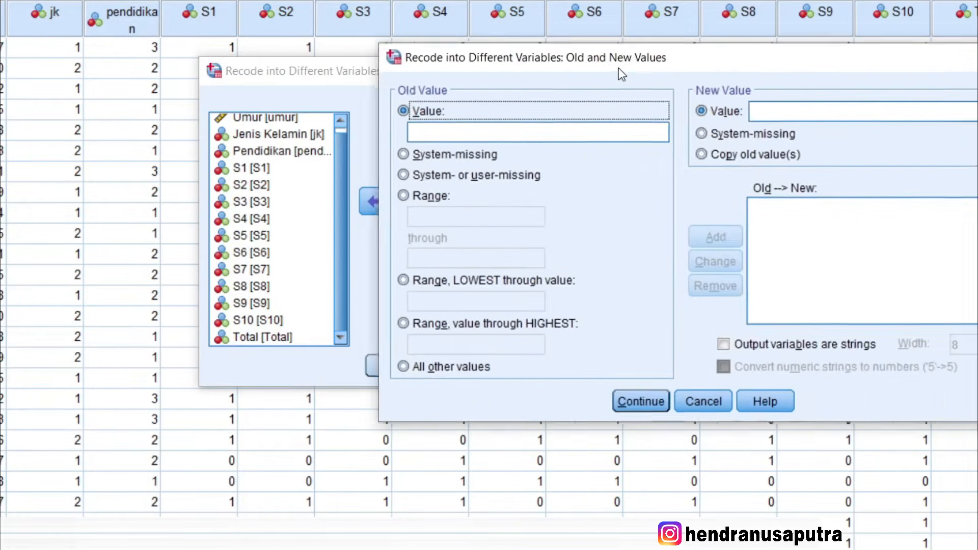
left_click_drag(618, 68, 393, 74)
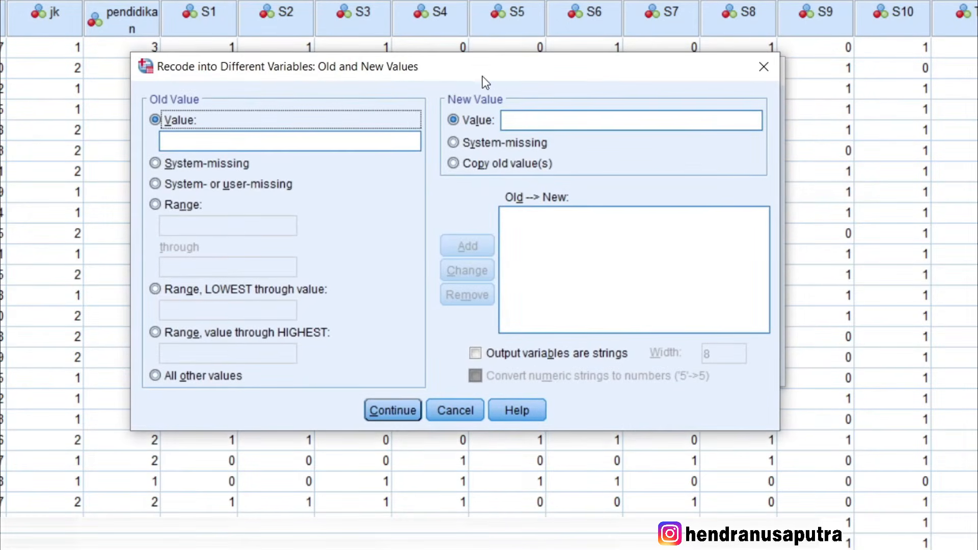
left_click_drag(456, 66, 509, 62)
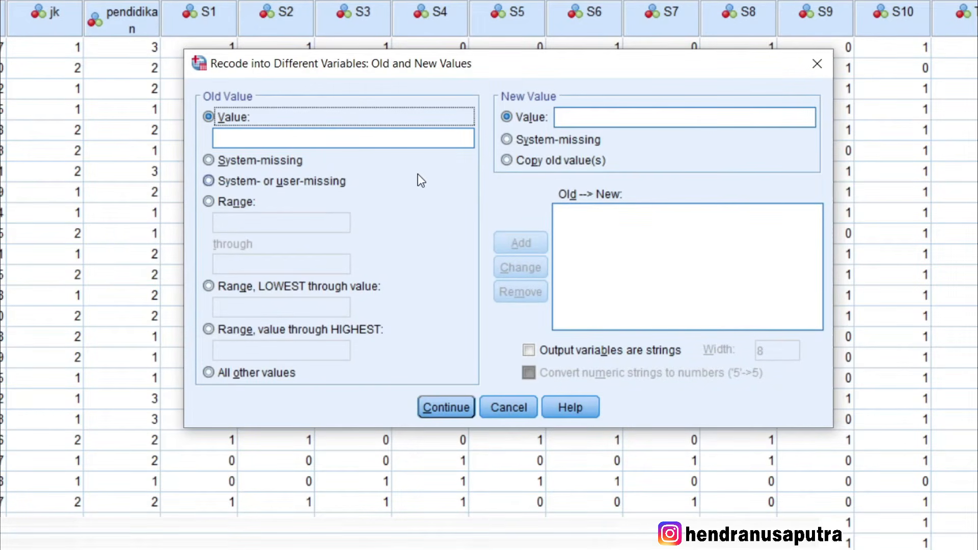
left_click(235, 201)
left_click(244, 225)
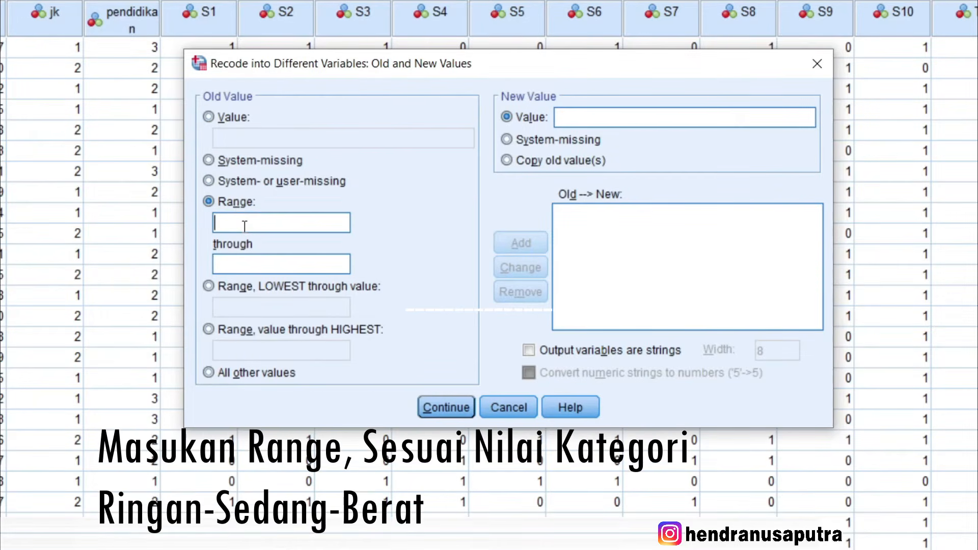
type("0")
type("50,")
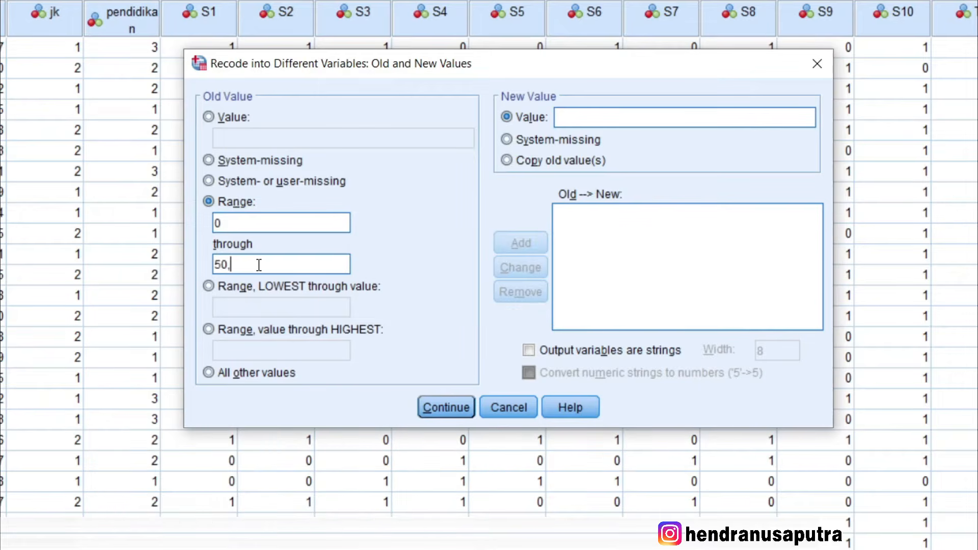
type("9")
left_click(637, 115)
type("1")
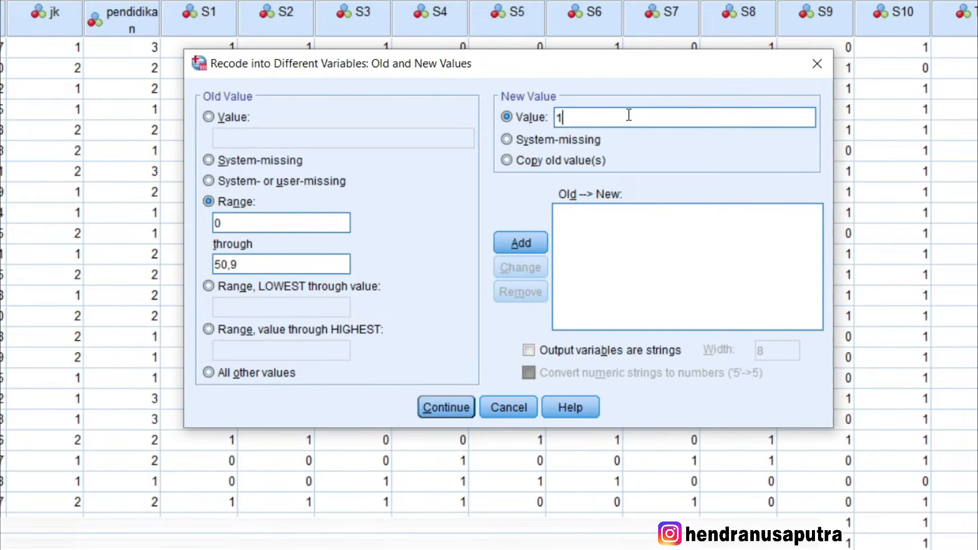
left_click(521, 245)
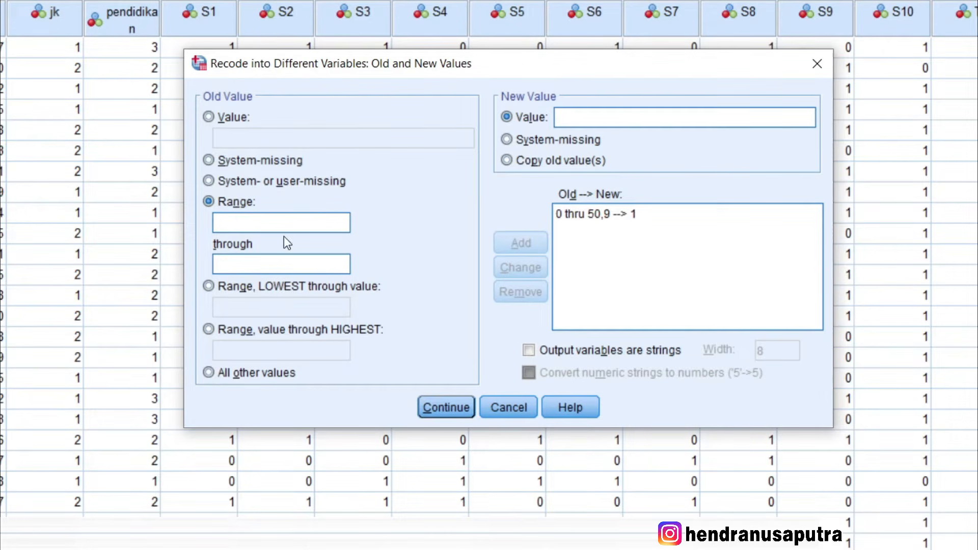
- Add a recode rule that maps the range 51 through 80,9 to the new value 2
left_click(277, 224)
type("51")
left_click(253, 267)
type("80,9")
double_click(246, 223)
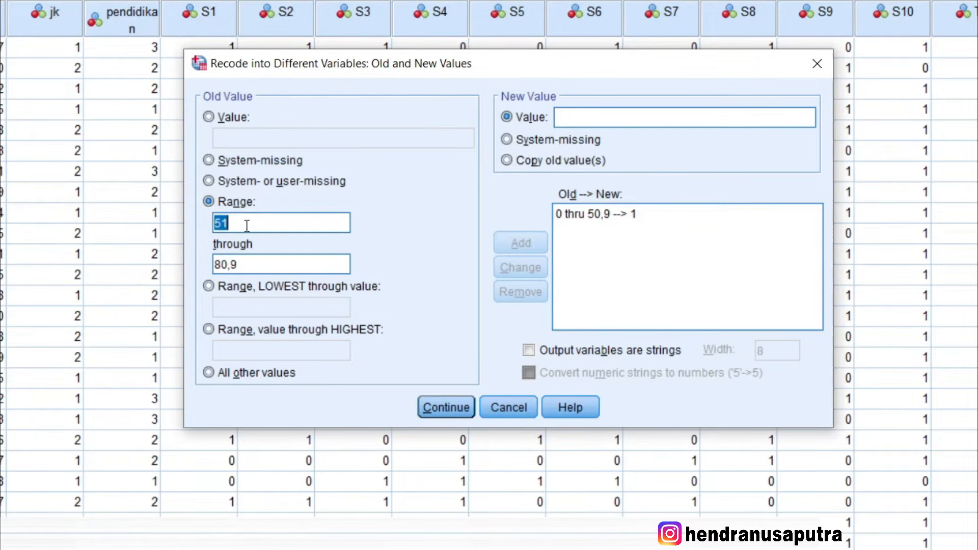
double_click(255, 263)
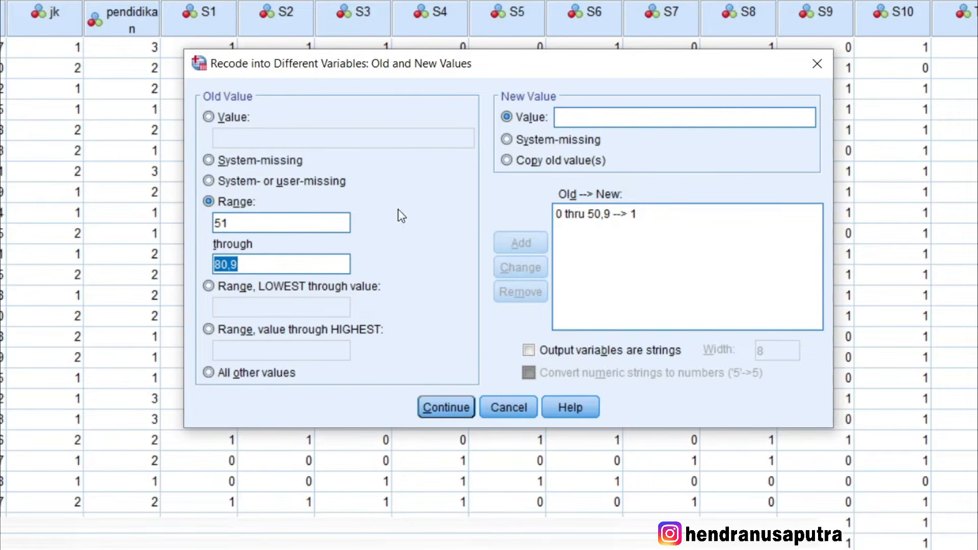
left_click(595, 114)
type("2")
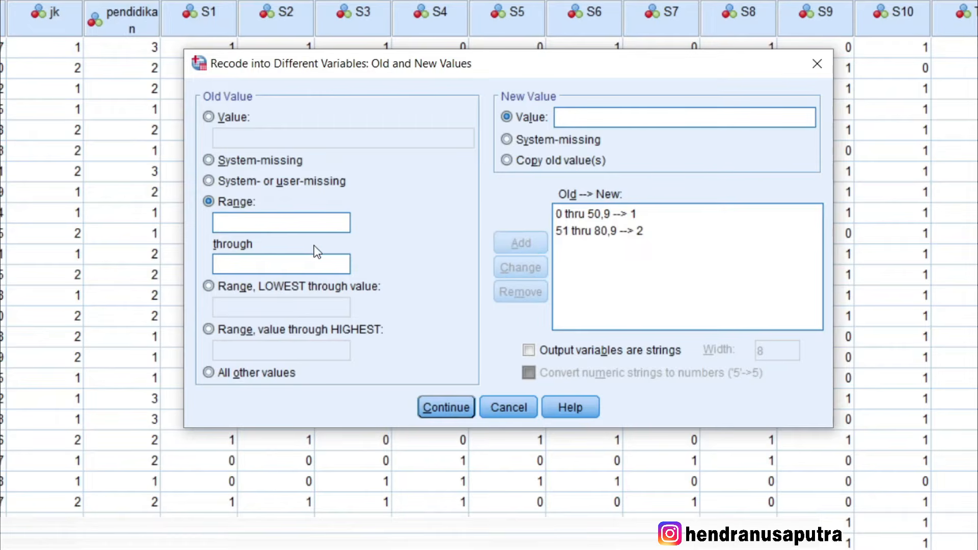
- Add a recode rule that maps the range 81 through 100 to the new value 3
left_click(251, 222)
type("81")
left_click(248, 265)
type("100")
left_click(585, 117)
type("3")
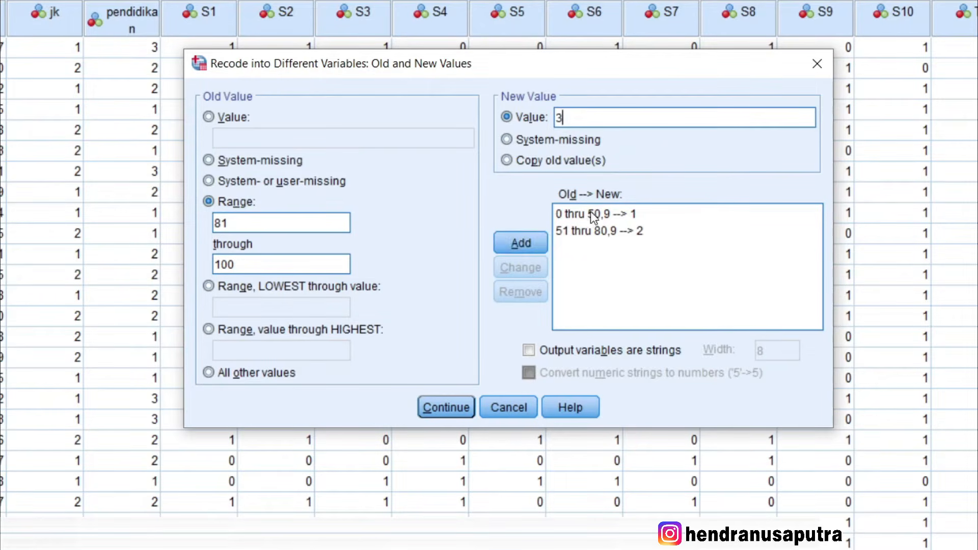
left_click(535, 243)
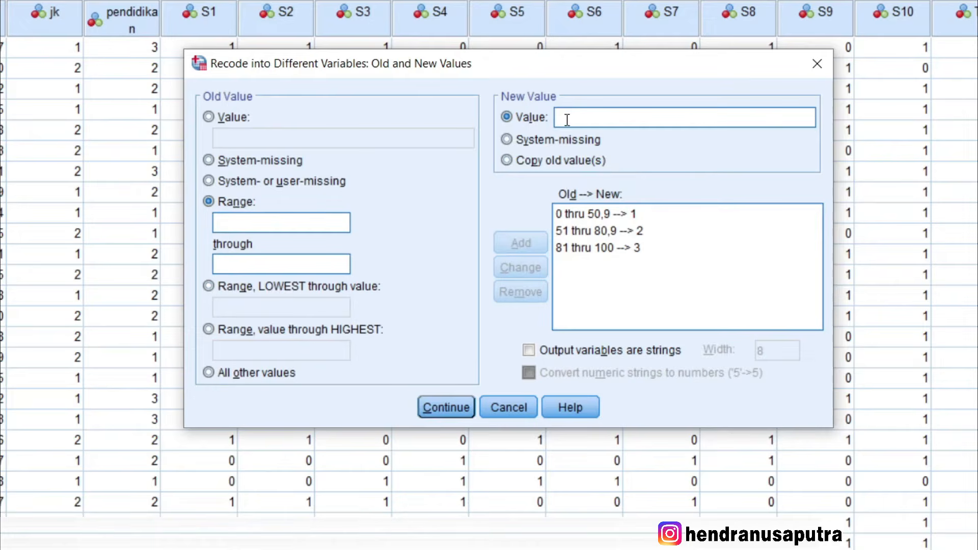
- Check the three range rules, run the recode of Persen into Kategori, and close the output without saving it
left_click(638, 231)
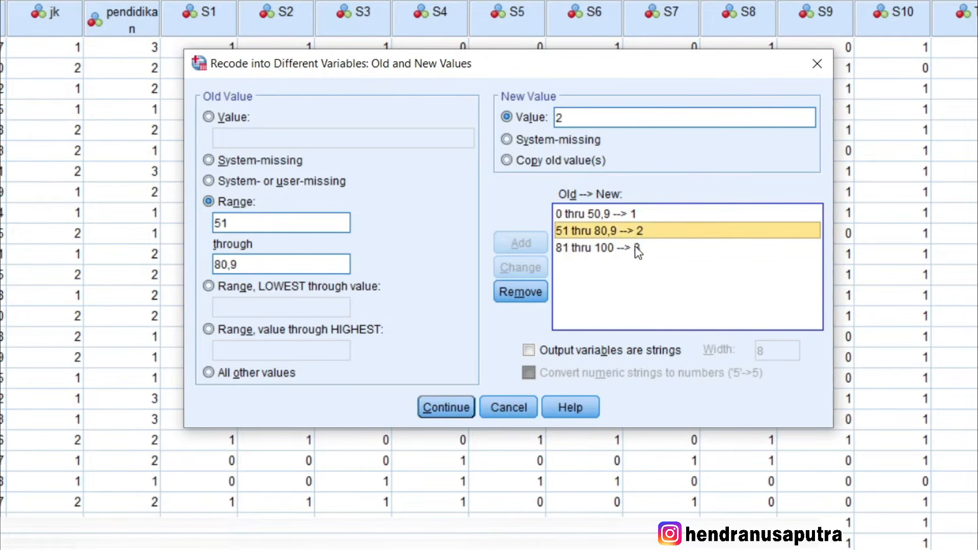
left_click(635, 248)
left_click(627, 215)
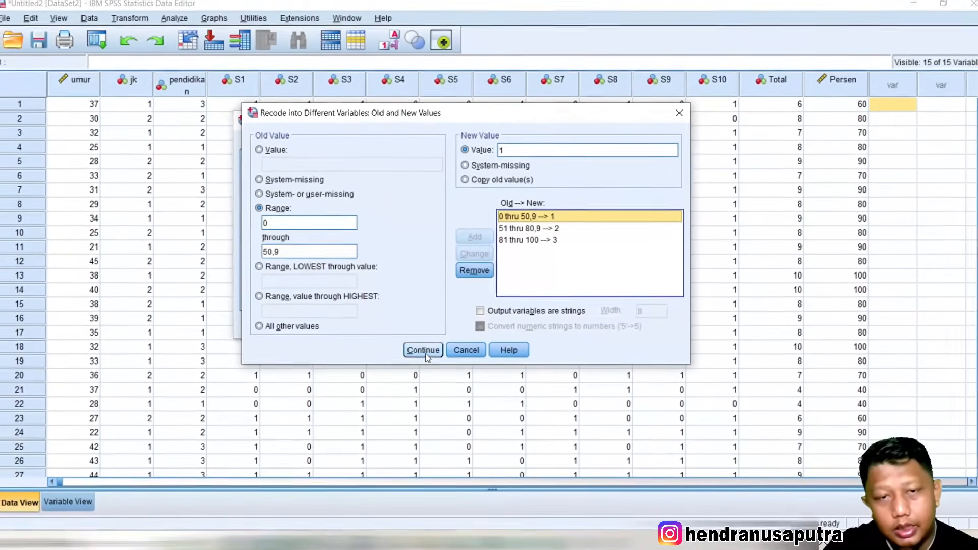
left_click(431, 359)
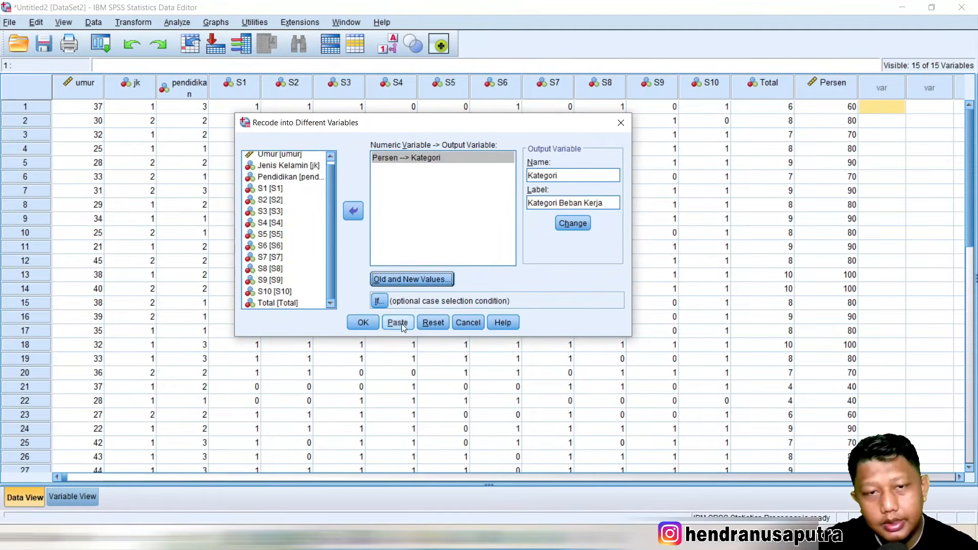
left_click(365, 324)
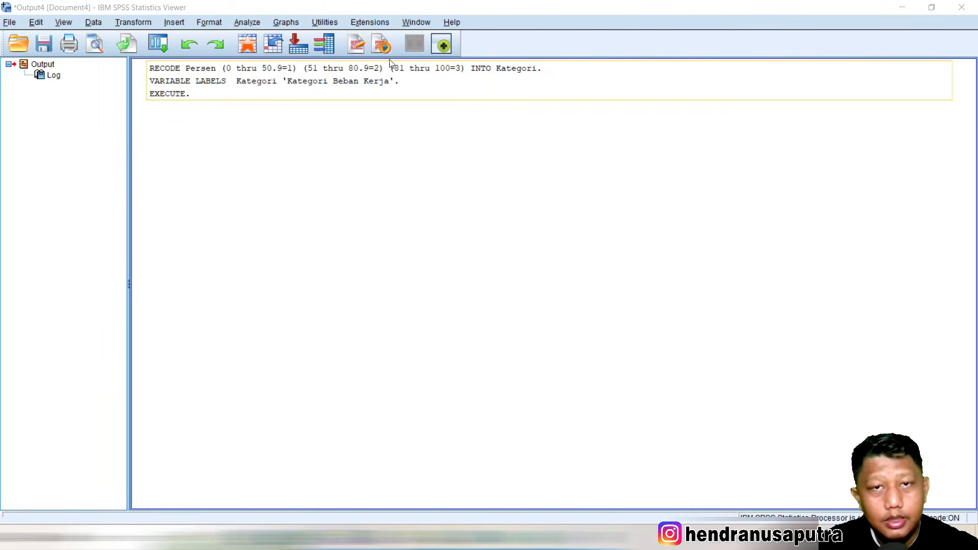
left_click(960, 6)
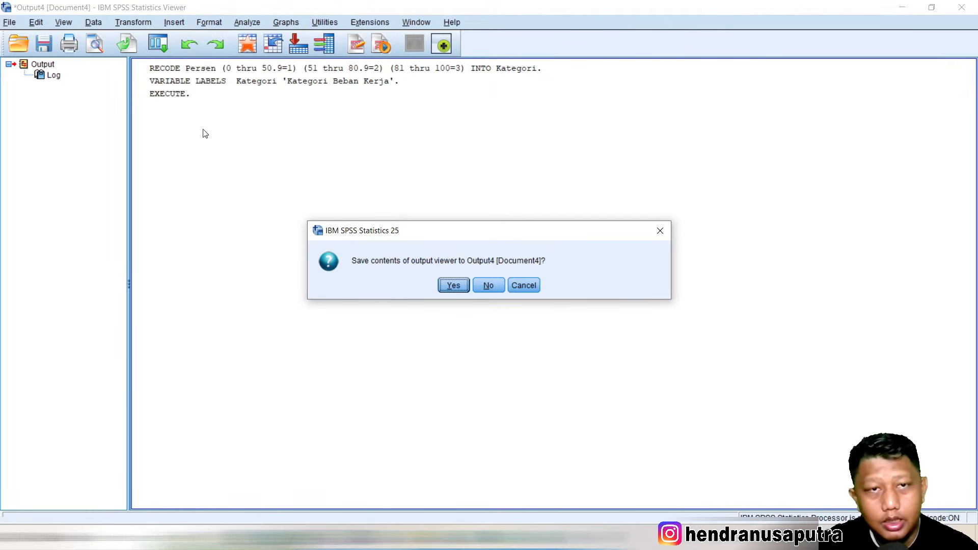
left_click(488, 286)
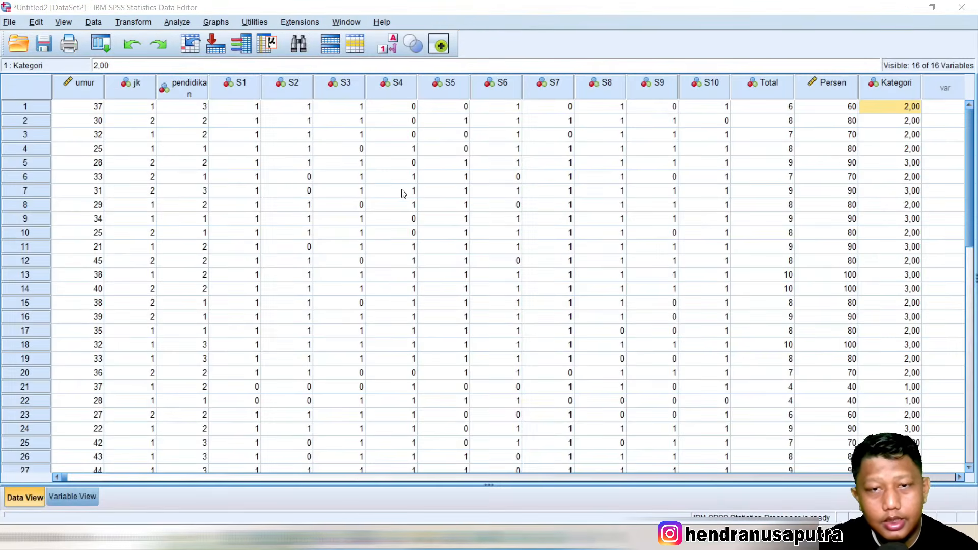
- Compare the new Kategori column with the KATEGORI column in the Excel workbook, then return to the SPSS data
left_click(536, 475)
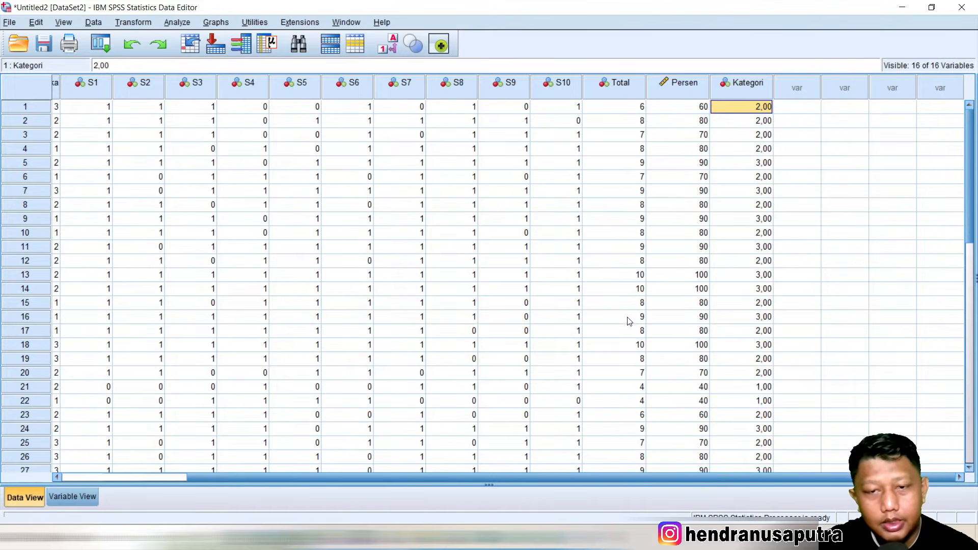
key("alt+Tab")
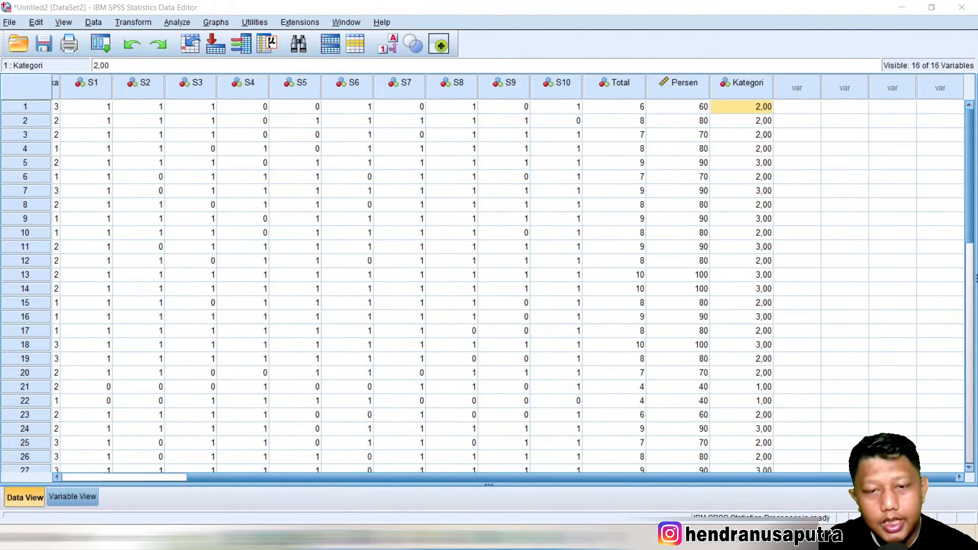
scroll(713, 278, "up", 11)
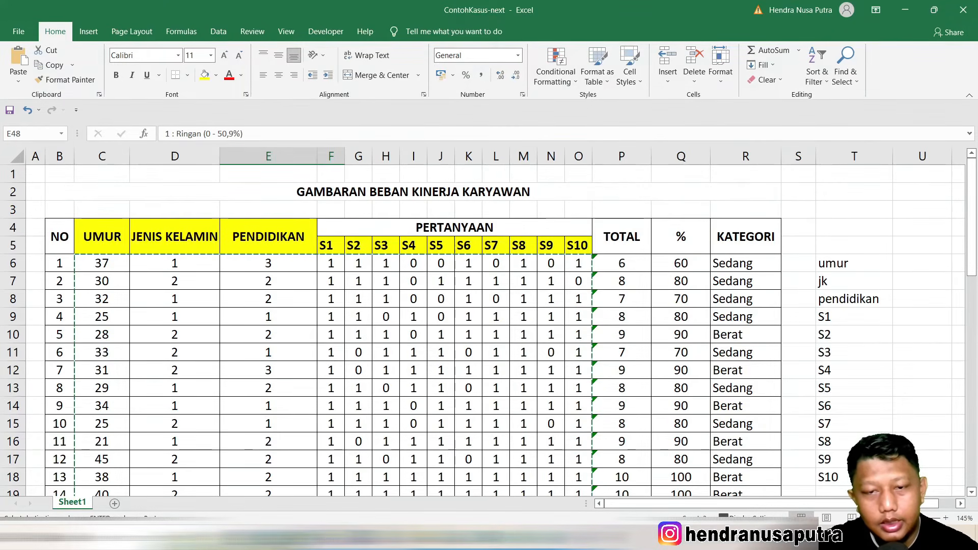
key("alt+Tab")
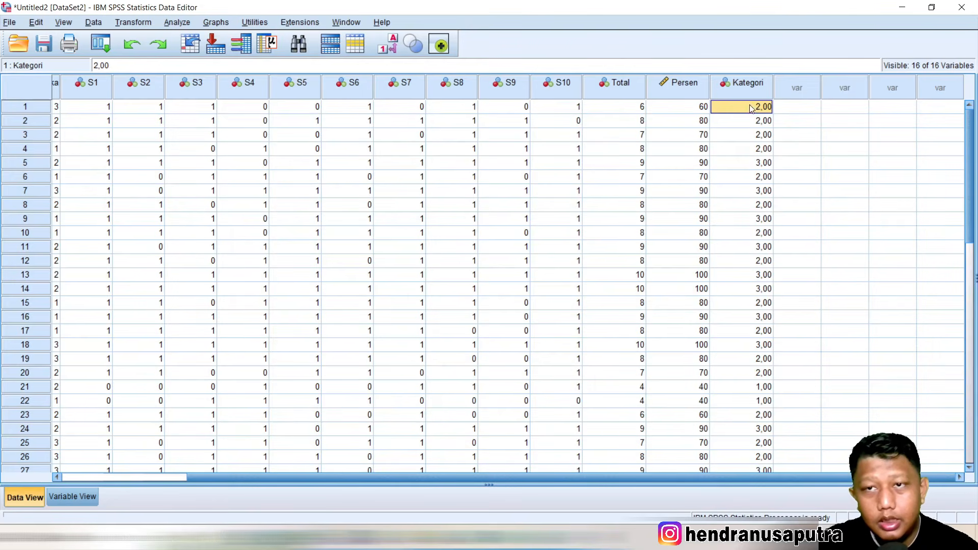
- In the variable definitions, set Kategori's decimals to 0
left_click(72, 497)
left_click(216, 289)
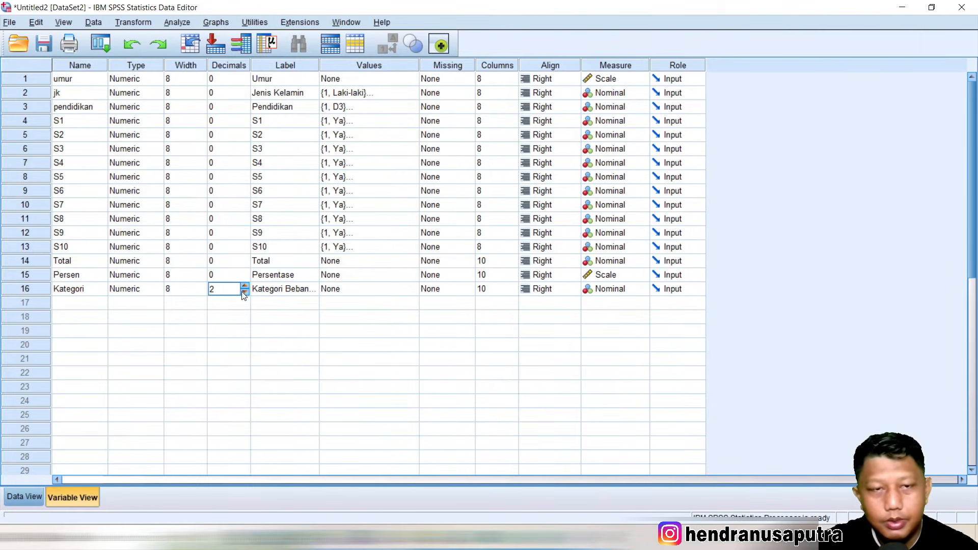
double_click(244, 292)
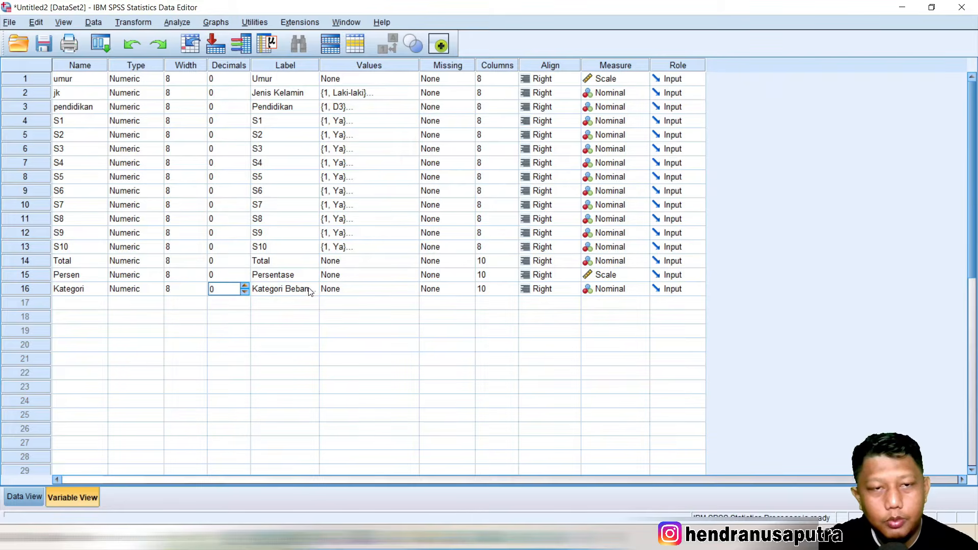
left_click(280, 290)
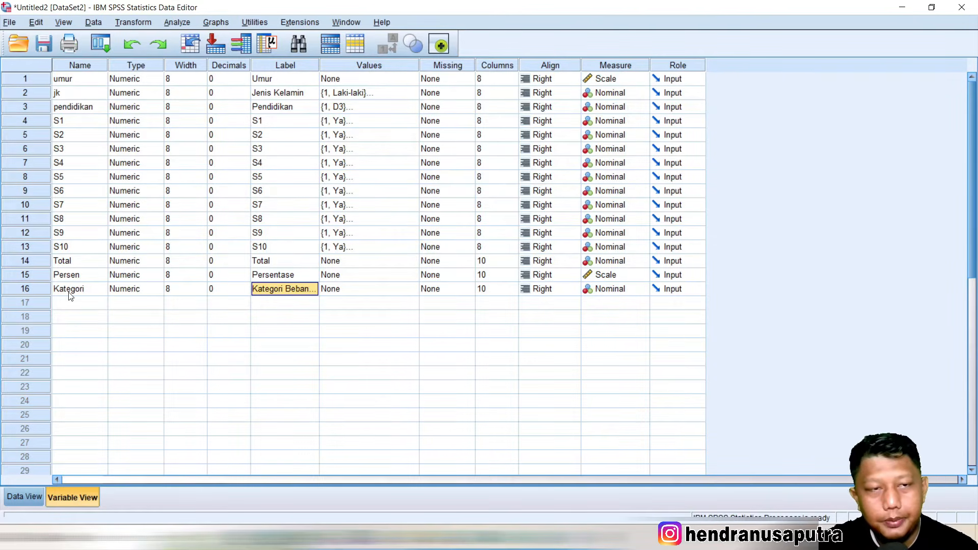
- Add the value label 1 = "Ringan" to the Kategori variable
left_click(386, 290)
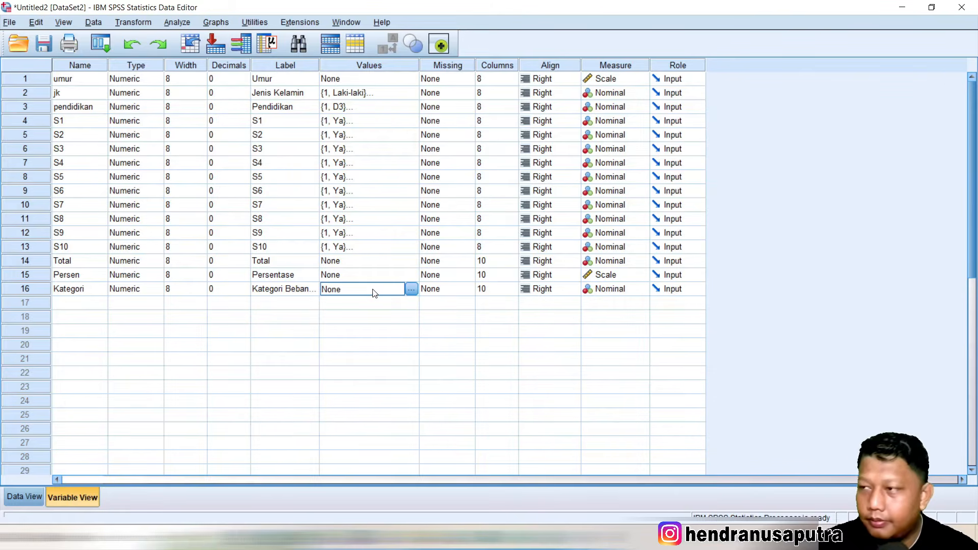
left_click(410, 289)
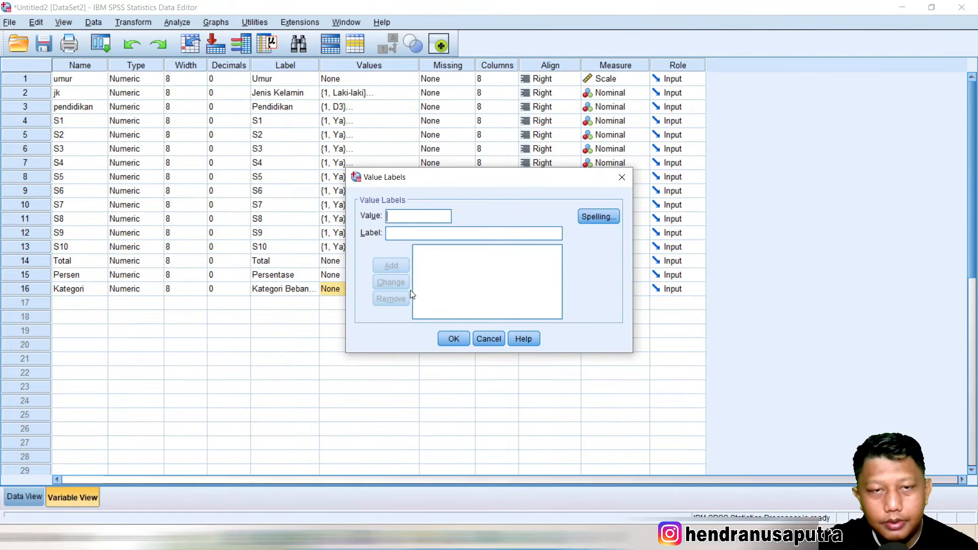
type("1")
left_click(403, 233)
type("Ring")
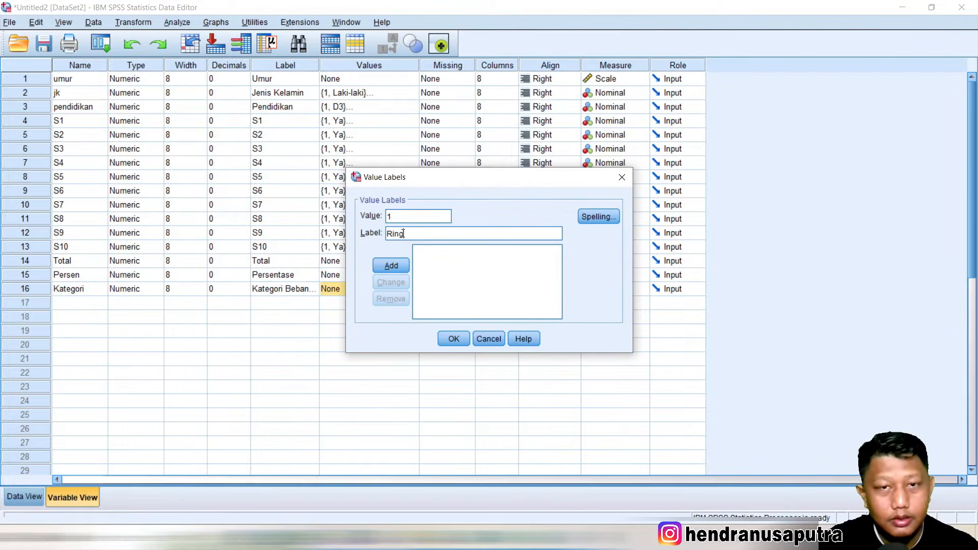
type("an")
left_click(405, 267)
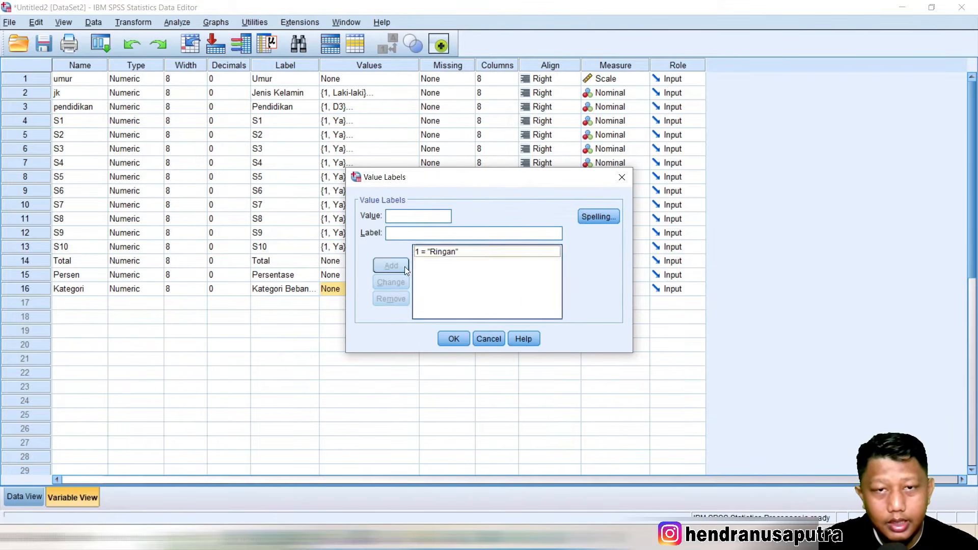
- Add the value label 2 = "Sedang" to the Kategori variable
left_click(405, 214)
type("2")
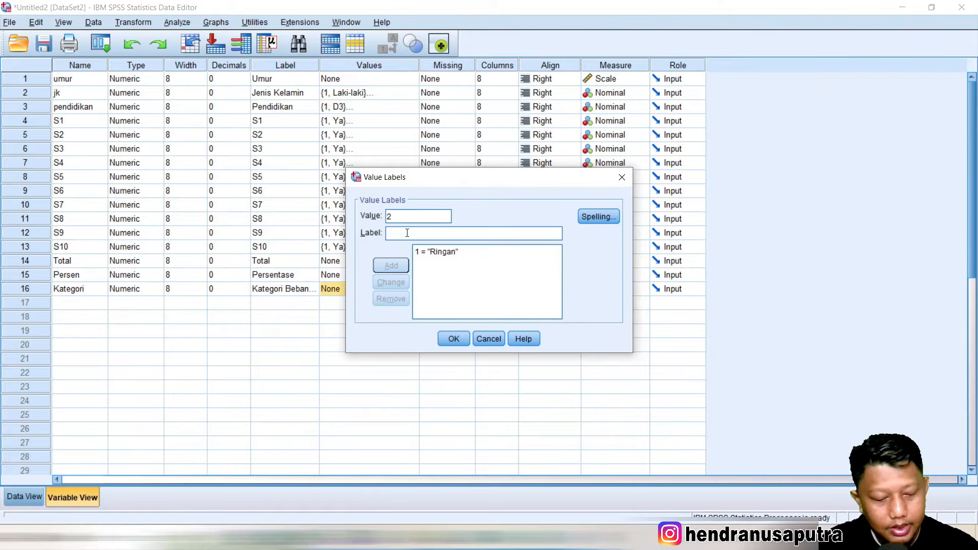
type("Sedang")
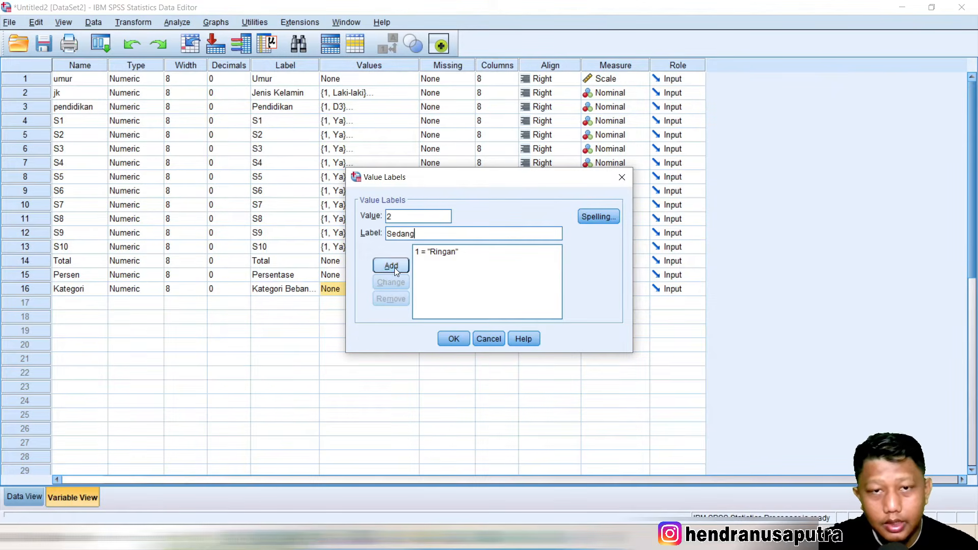
left_click(392, 266)
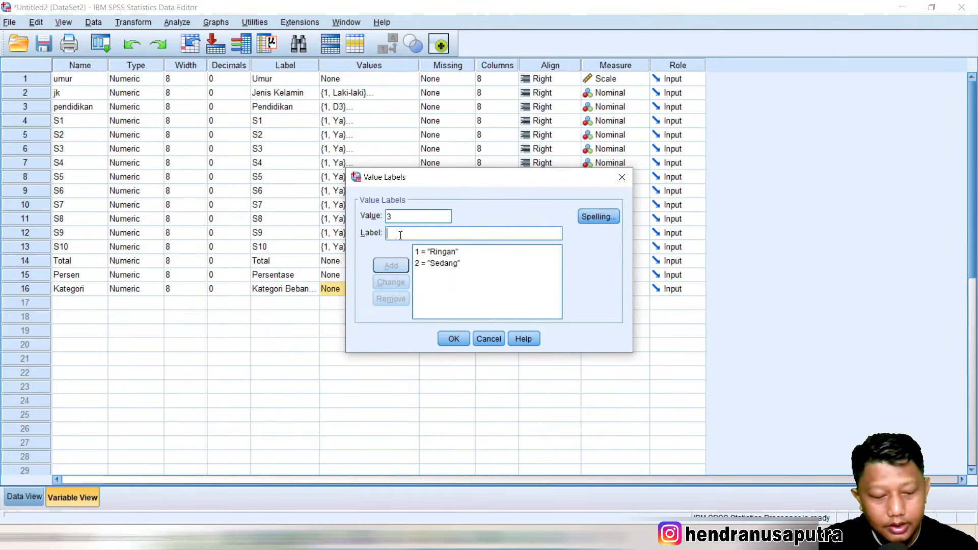
- Add the value label 3 = "Berat" to the Kategori variable and apply the set of value labels
type("Berat")
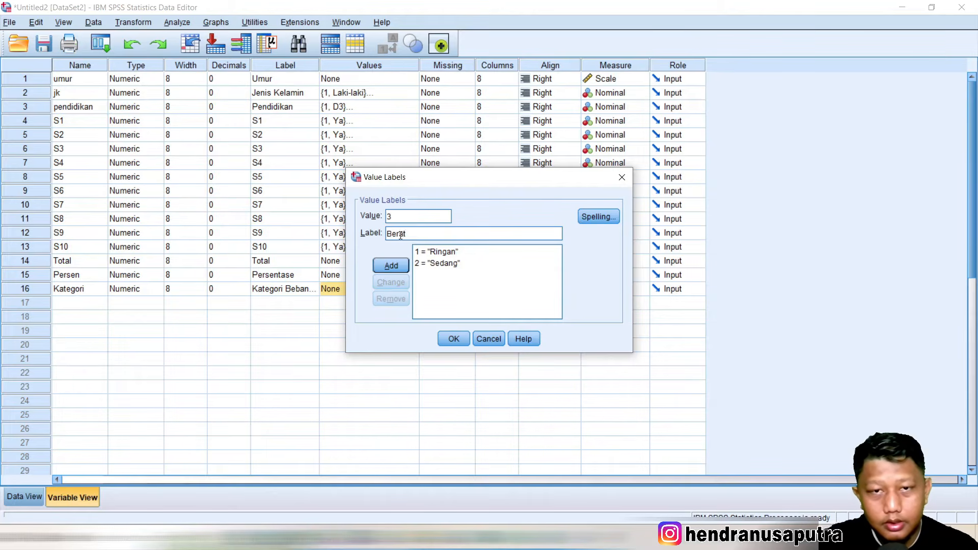
left_click(393, 269)
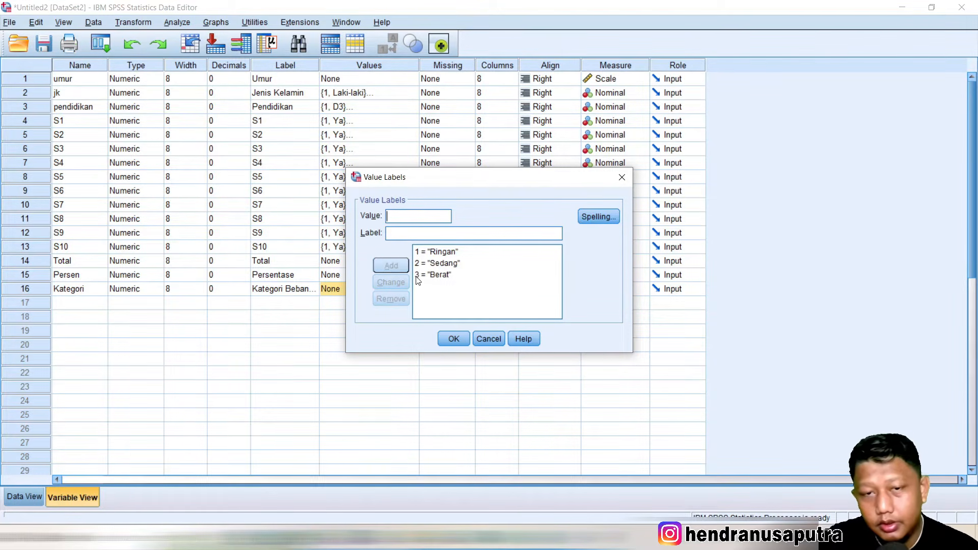
left_click(457, 334)
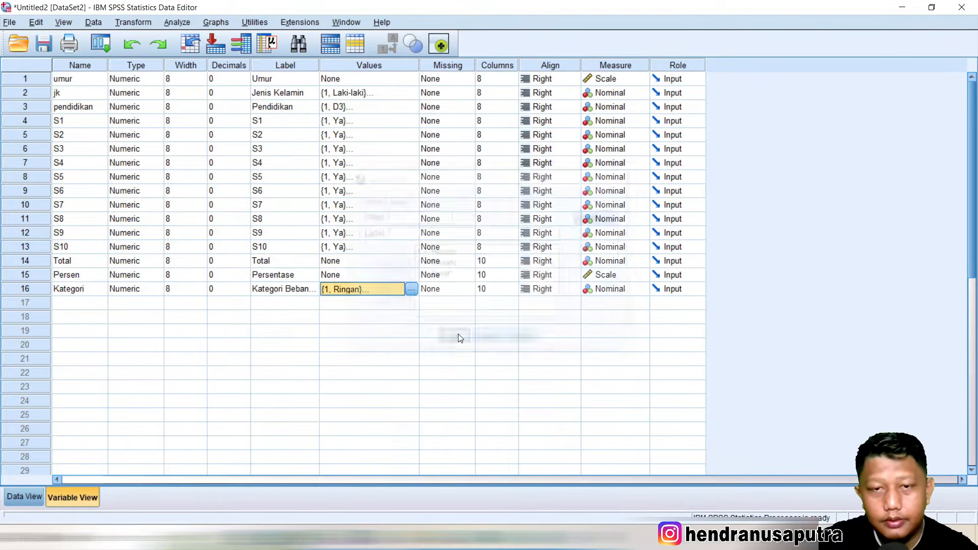
left_click(357, 274)
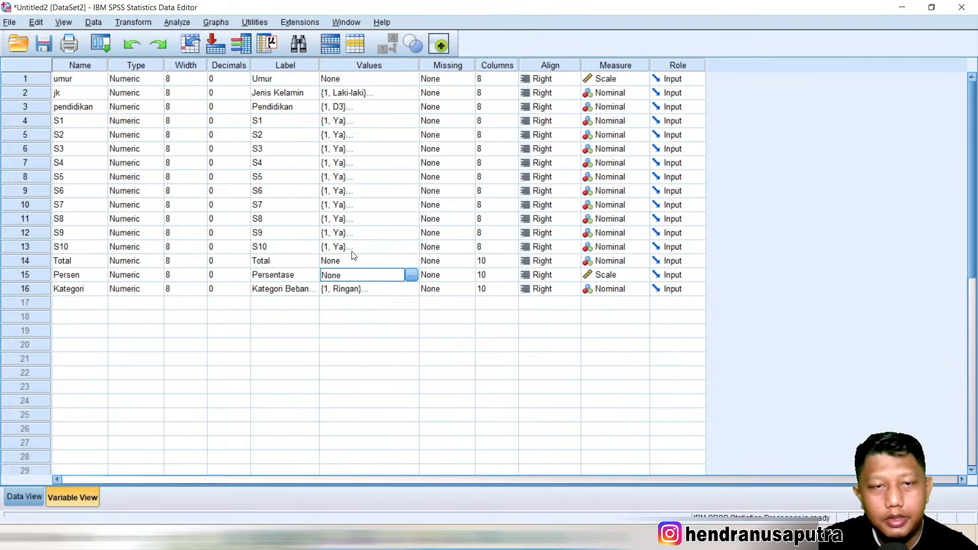
left_click(352, 249)
- Review the data columns from umur through Kategori in the data view
left_click(30, 495)
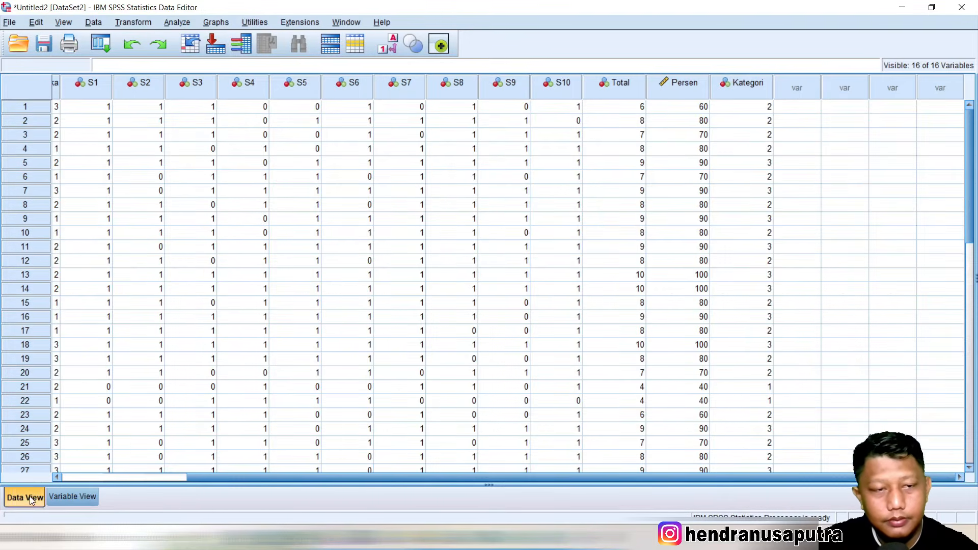
left_click_drag(759, 478, 755, 479)
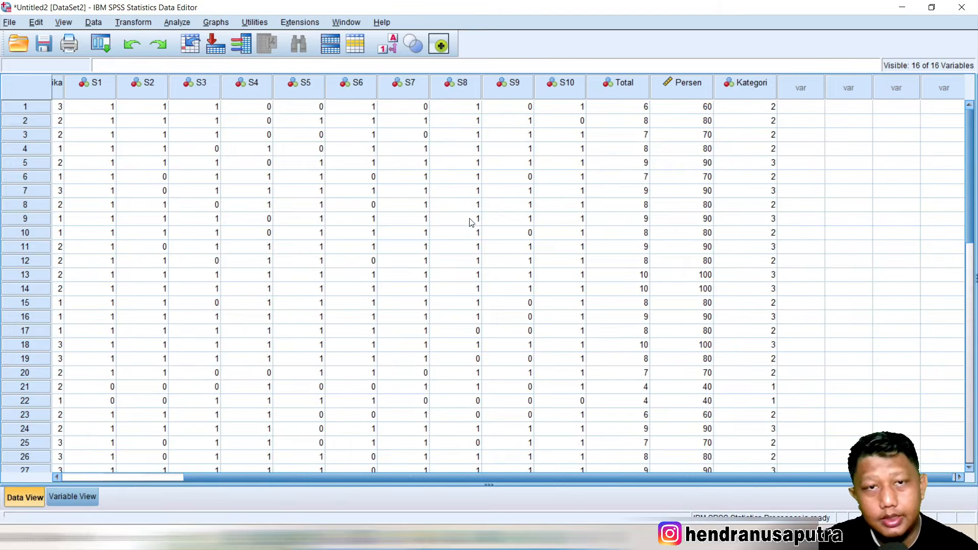
left_click_drag(585, 482, 431, 481)
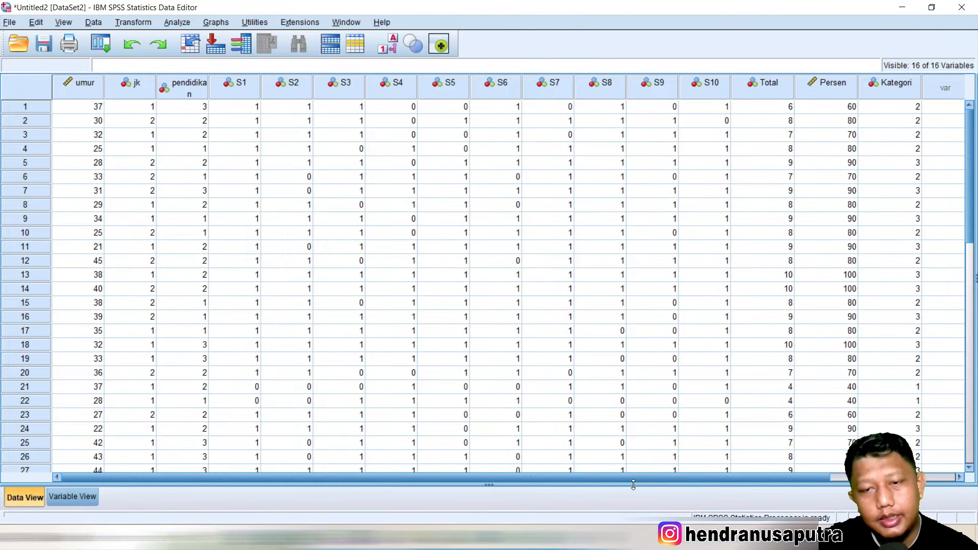
left_click_drag(642, 479, 762, 479)
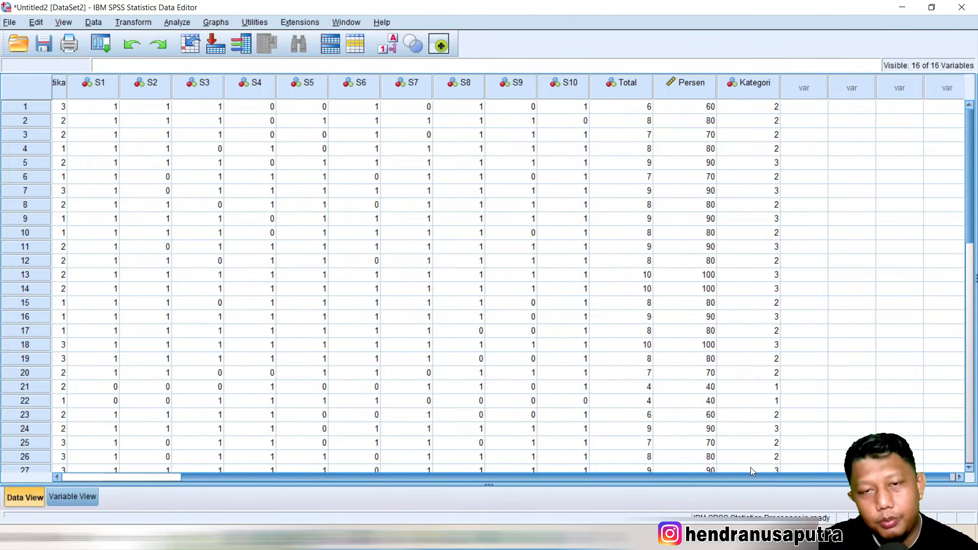
left_click_drag(689, 482, 547, 490)
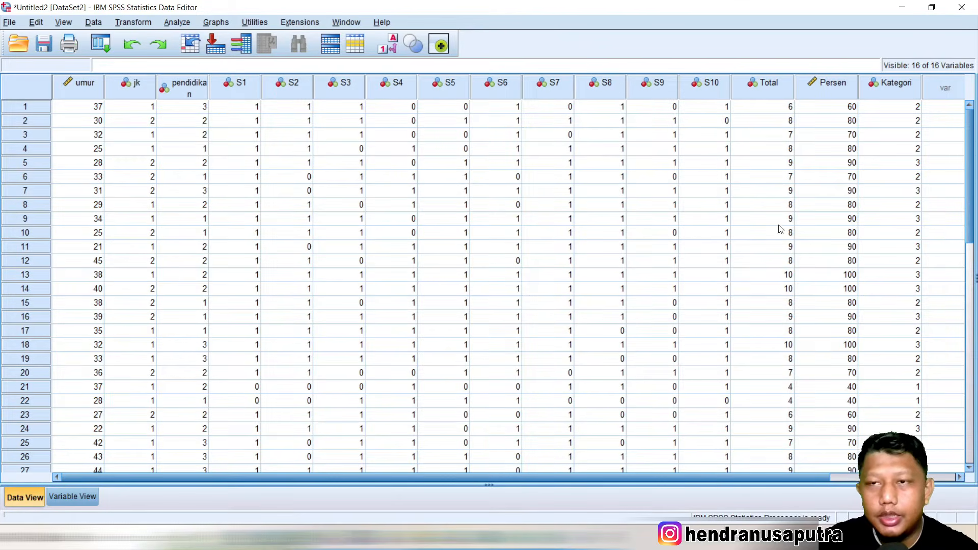
left_click_drag(729, 475, 565, 499)
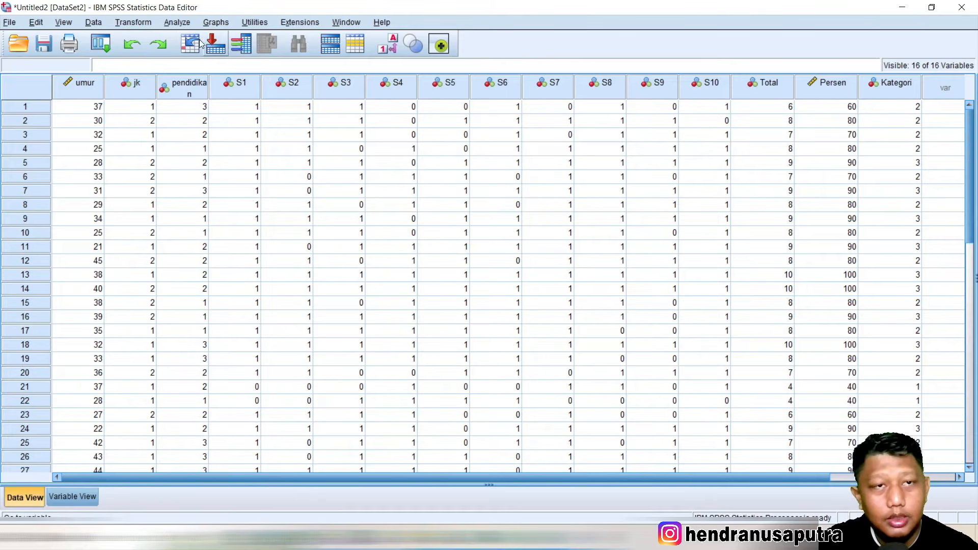
- Open the Frequencies analysis under descriptive statistics and look through its list of available variables
left_click(176, 22)
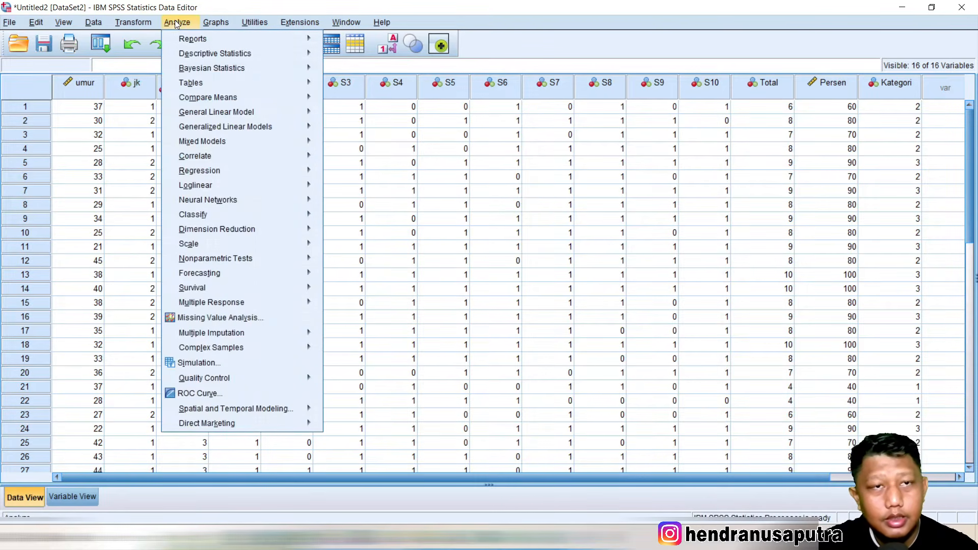
mouse_move(218, 53)
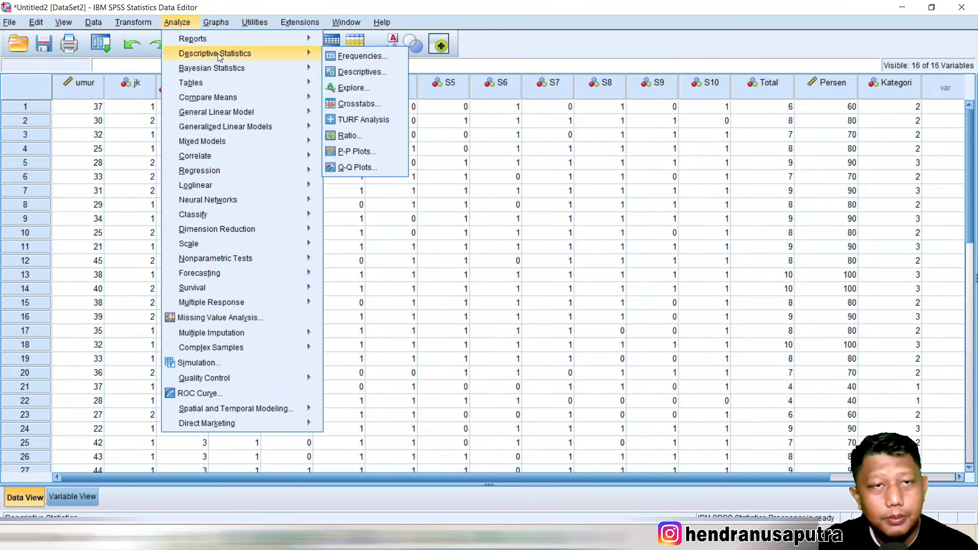
left_click(378, 56)
mouse_move(426, 115)
left_mouse_down()
mouse_move(459, 96)
mouse_move(443, 111)
left_mouse_up()
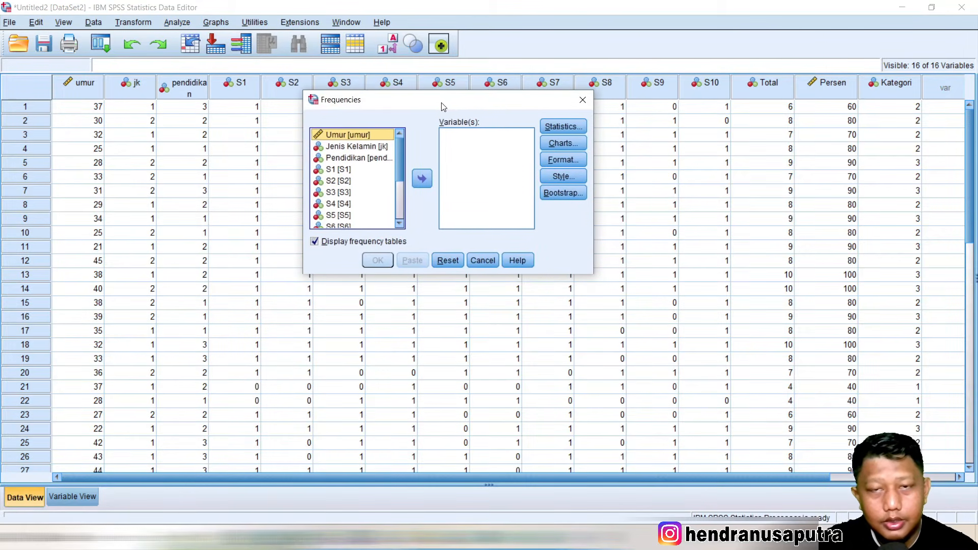
scroll(397, 178, "down", 3)
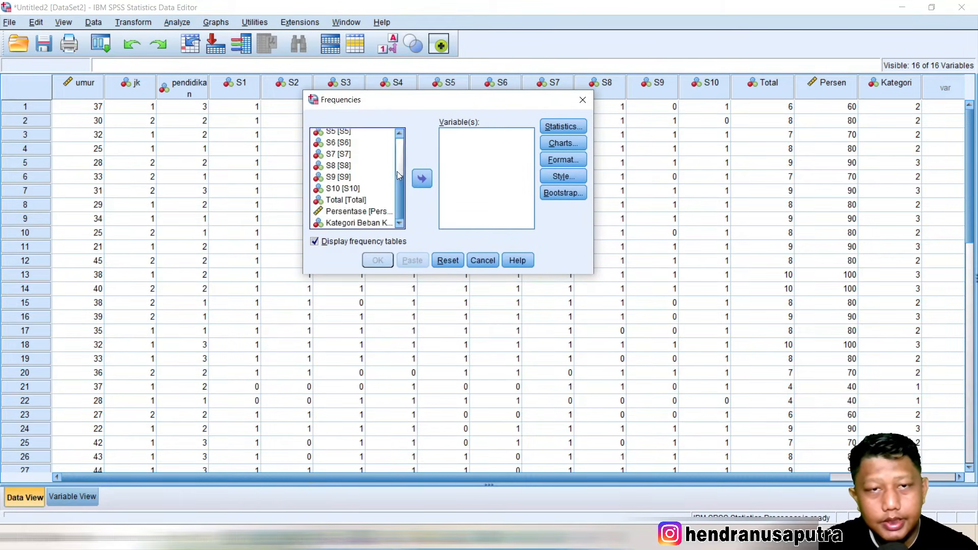
scroll(402, 147, "up", 3)
scroll(400, 172, "down", 3)
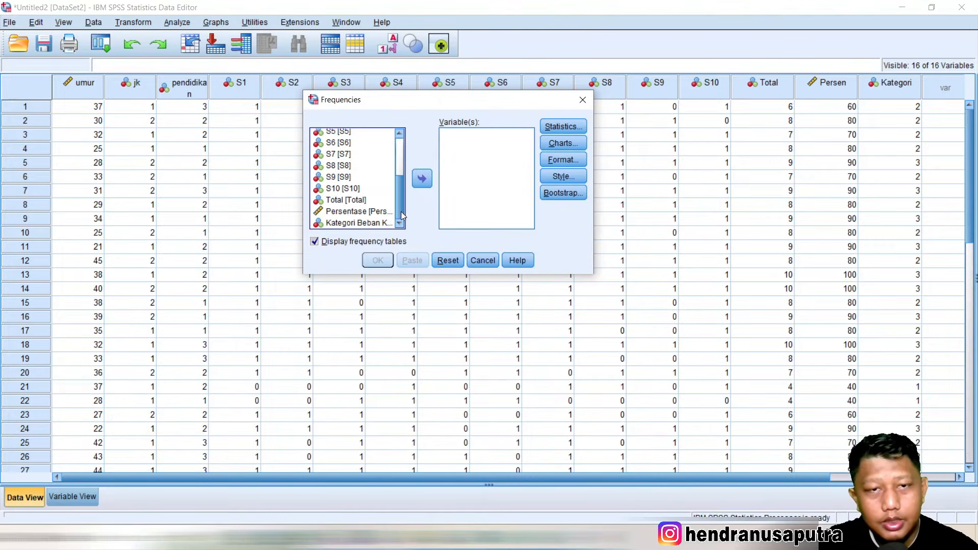
scroll(398, 189, "up", 3)
left_click(359, 135)
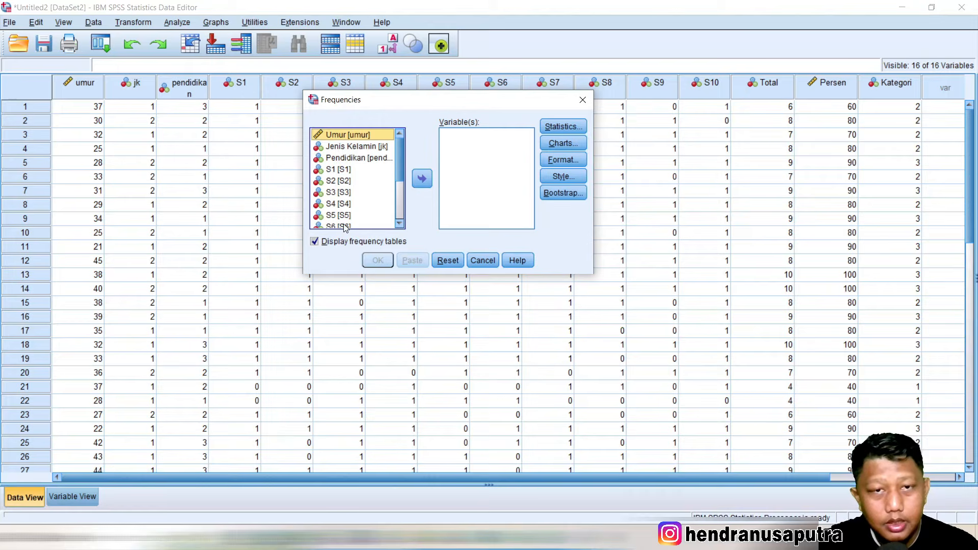
scroll(382, 213, "down", 3)
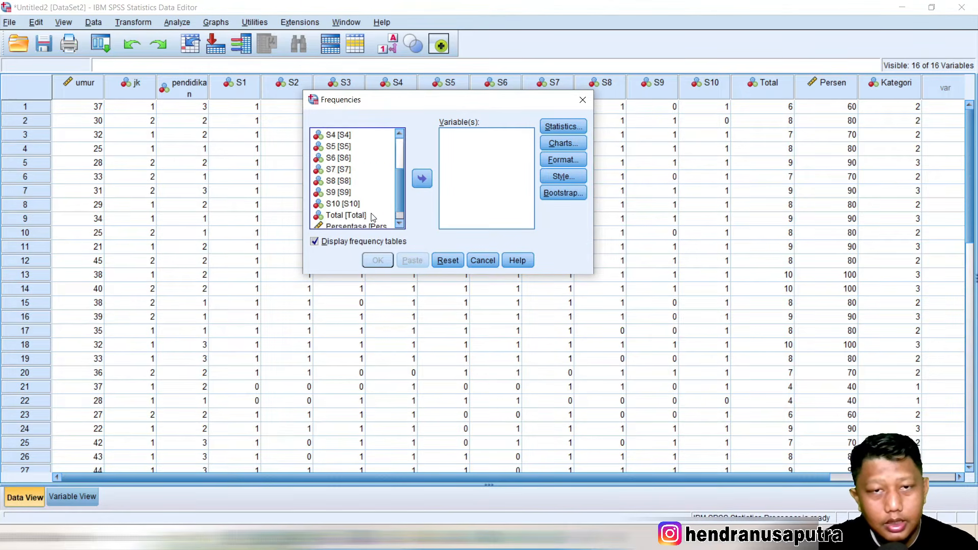
left_click(358, 223, "shift")
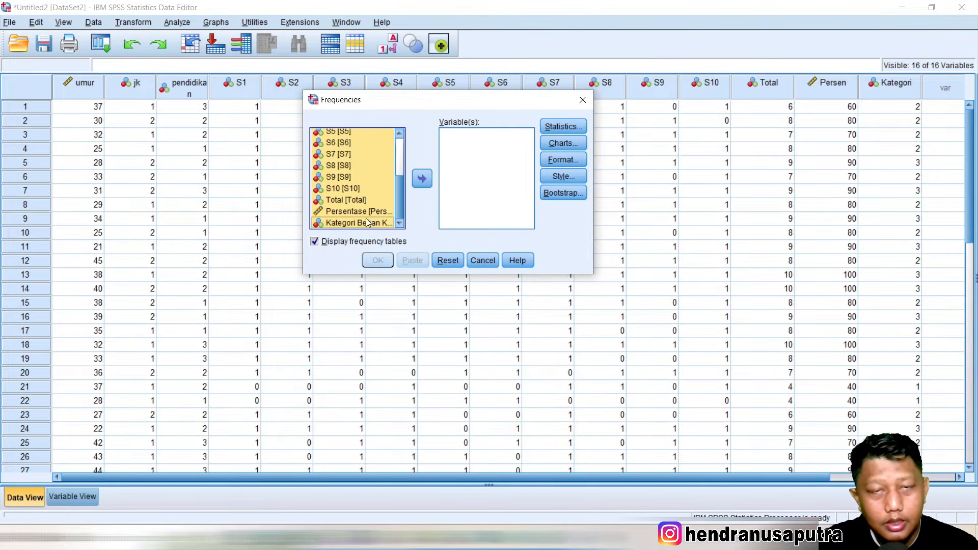
left_click(423, 179)
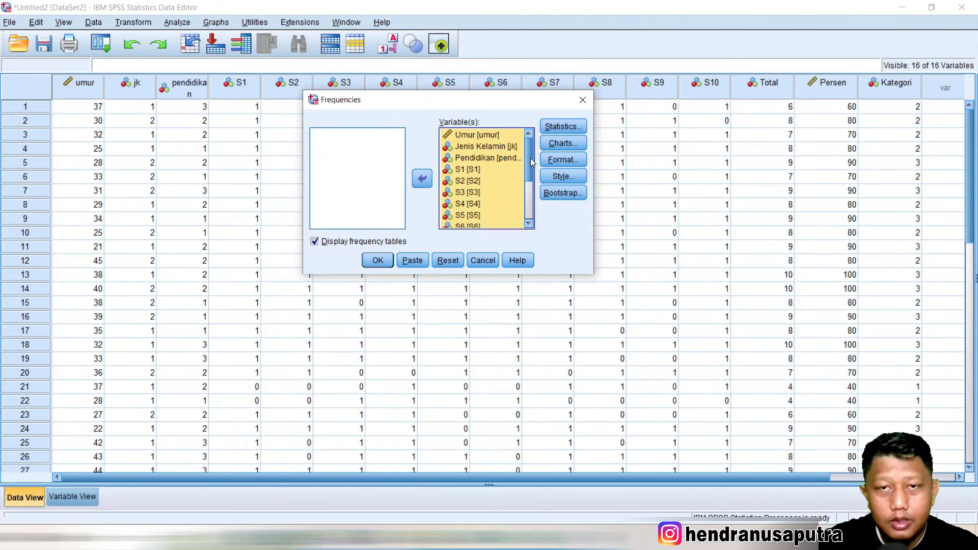
left_click(423, 179)
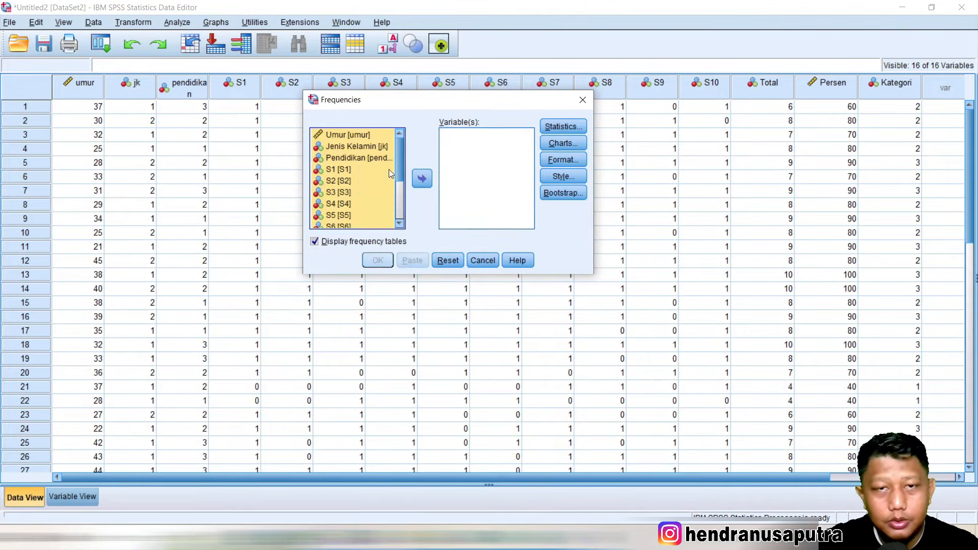
- Add Umur and Jenis Kelamin one at a time to the variables of the Frequencies analysis
left_click(351, 132)
left_click(421, 179)
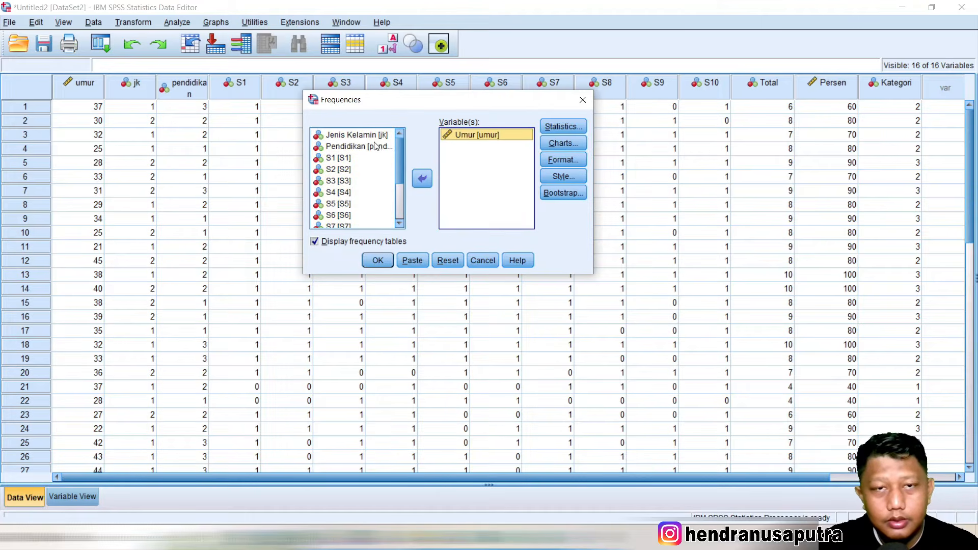
left_click(422, 178)
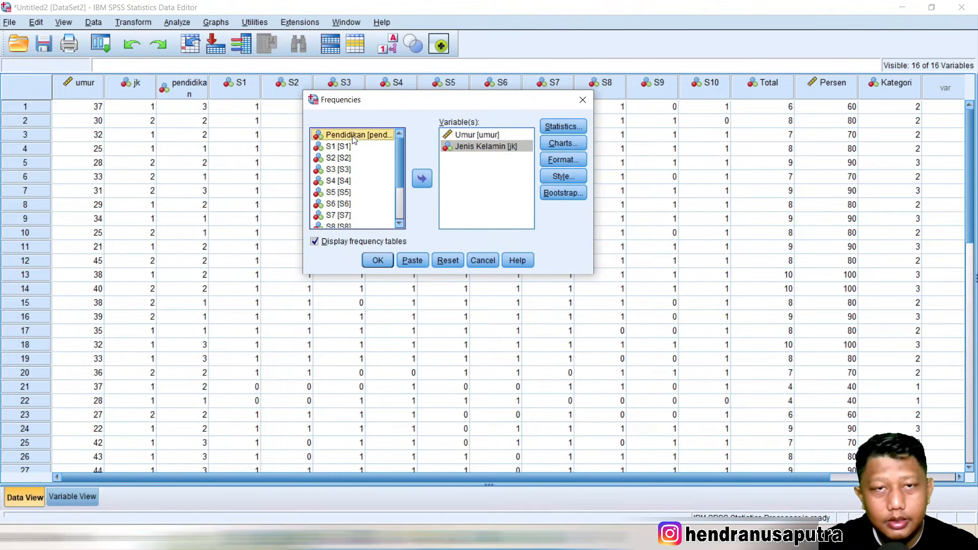
- Add all remaining variables, from Pendidikan through Kategori Beban Kerja, to the Frequencies analysis and run it
scroll(374, 201, "down", 3)
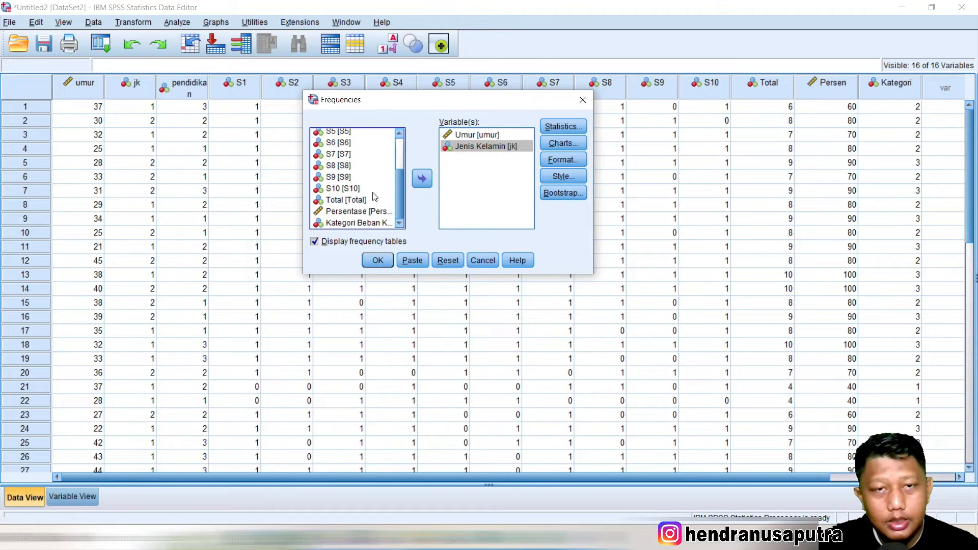
scroll(377, 165, "up", 3)
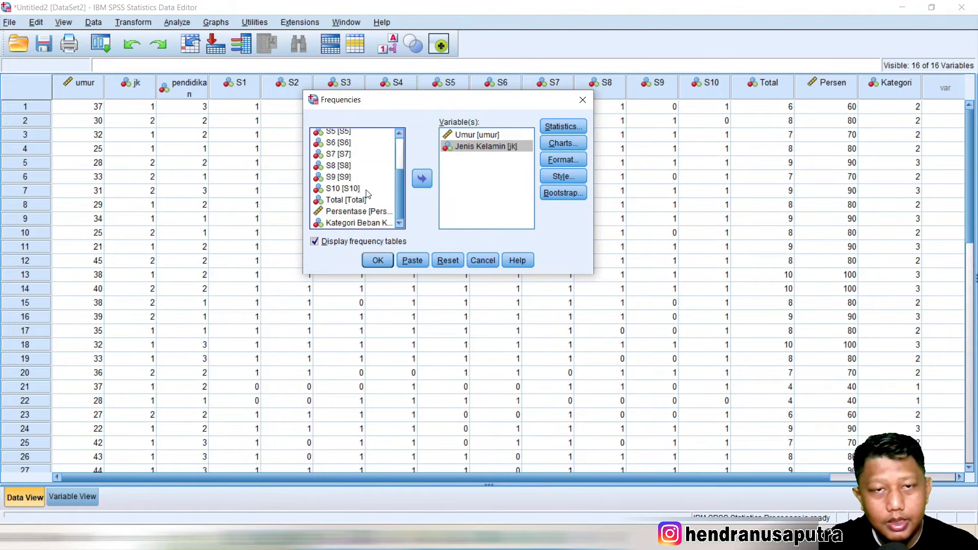
scroll(369, 193, "down", 3)
left_click(365, 224, "shift")
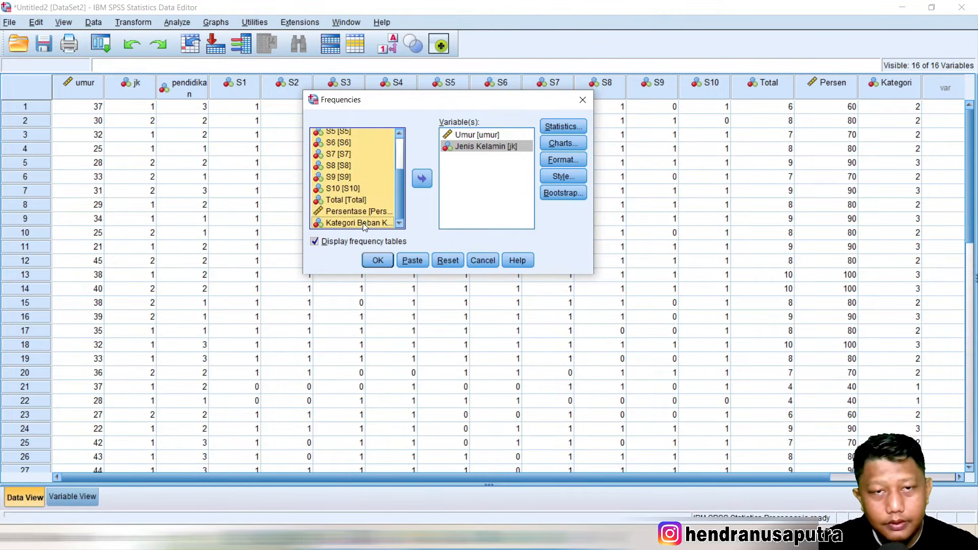
left_click(417, 180)
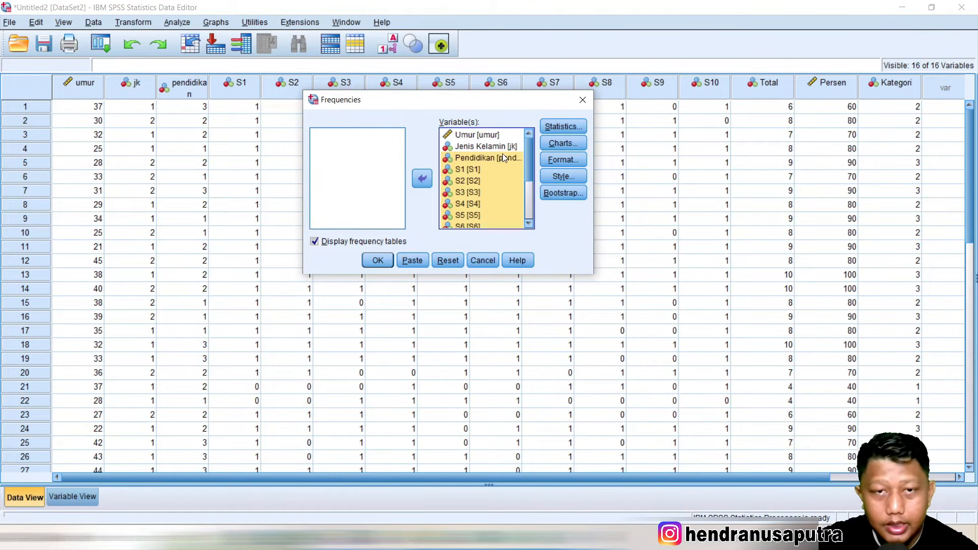
scroll(529, 179, "down", 3)
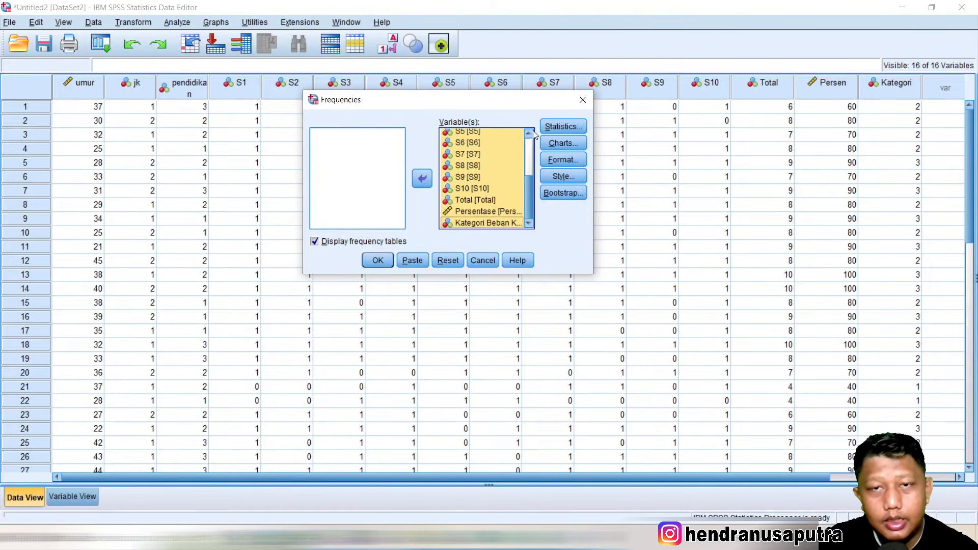
left_click(377, 261)
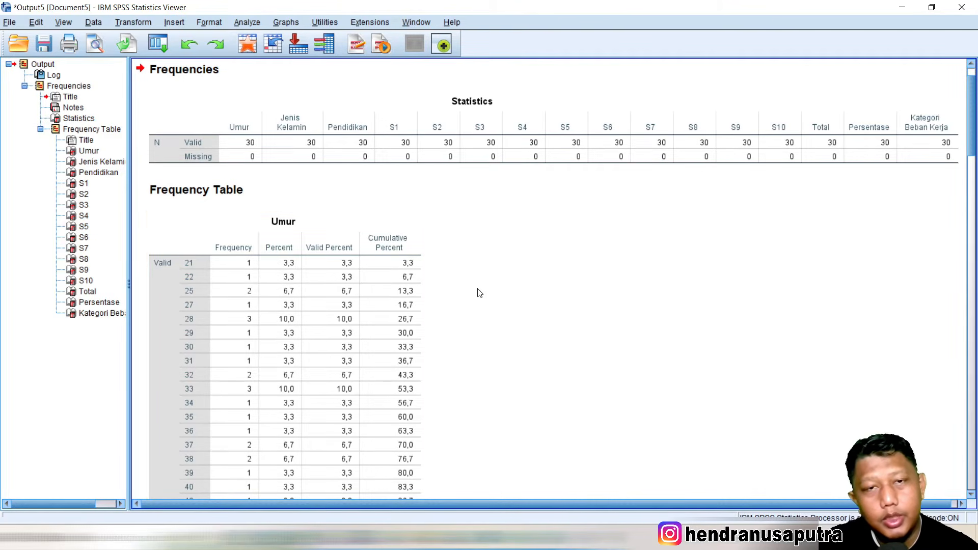
- Review the JENIS KELAMIN, PENDIDIKAN and PERTANYAAN data in the Excel workbook, then return to the SPSS frequency output
scroll(479, 294, "down", 3)
scroll(531, 402, "up", 4)
left_click(502, 537)
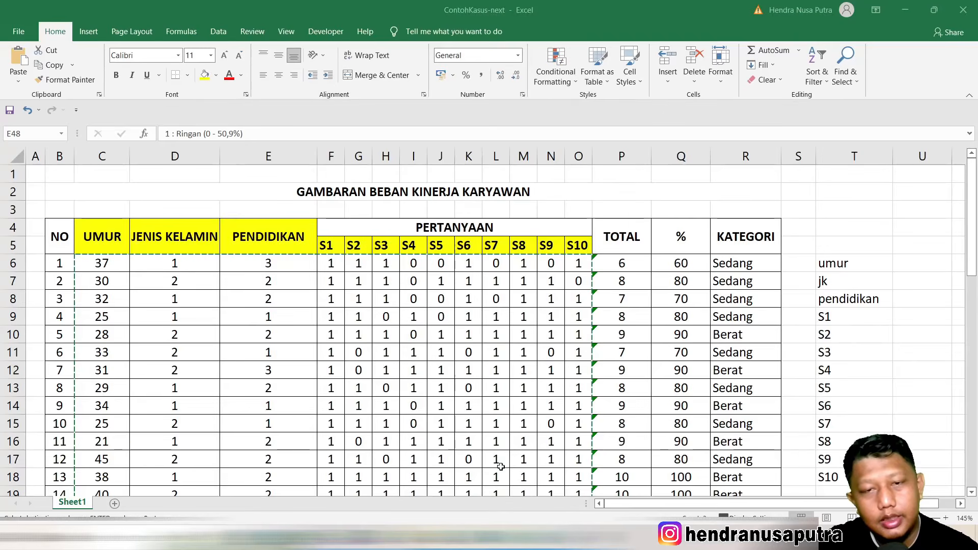
left_click(692, 284)
left_click_drag(174, 262, 198, 452)
left_click_drag(277, 262, 268, 458)
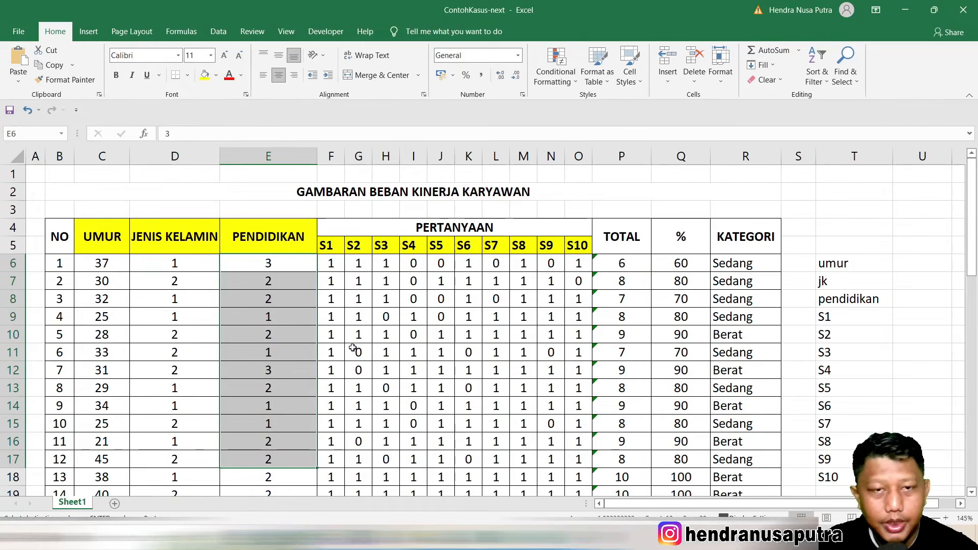
left_click_drag(337, 262, 495, 263)
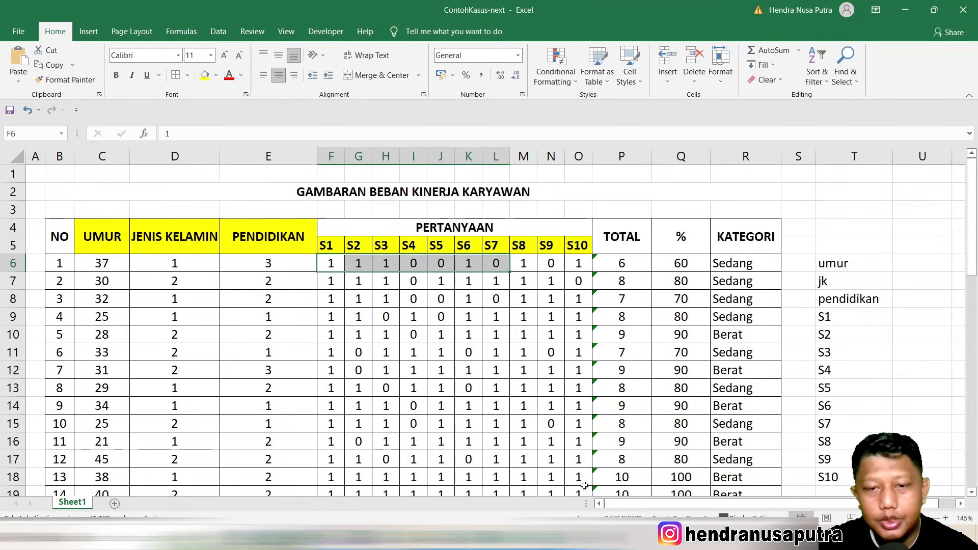
mouse_move(538, 540)
left_click(565, 503)
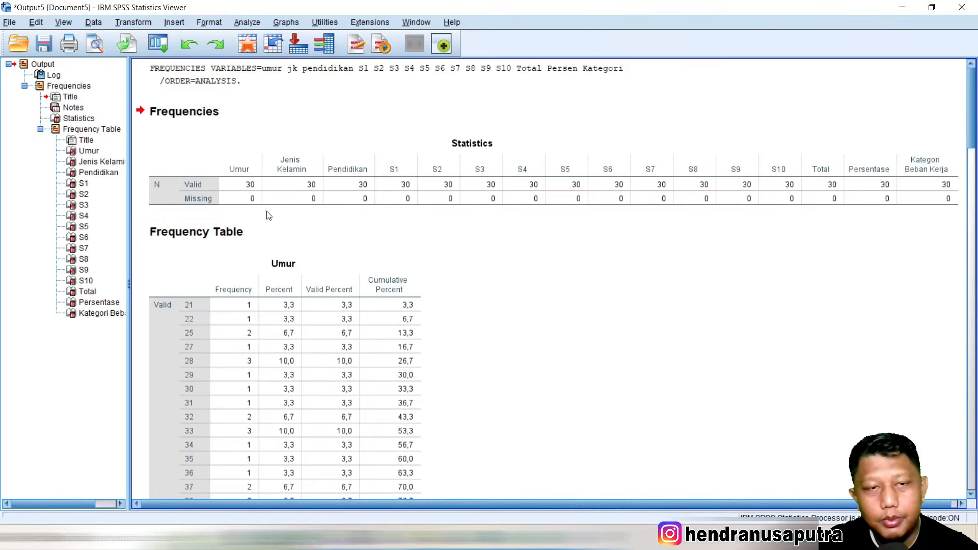
left_click(134, 22)
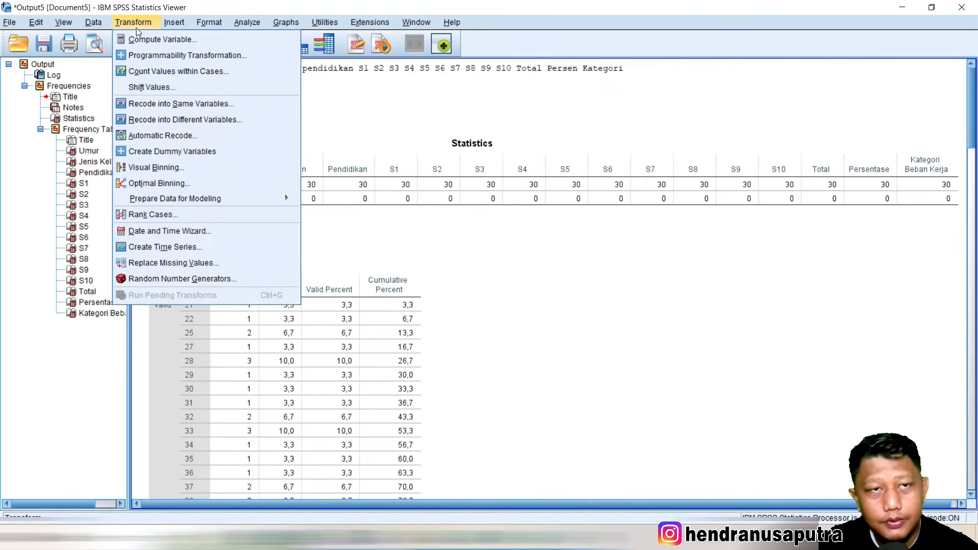
mouse_move(162, 23)
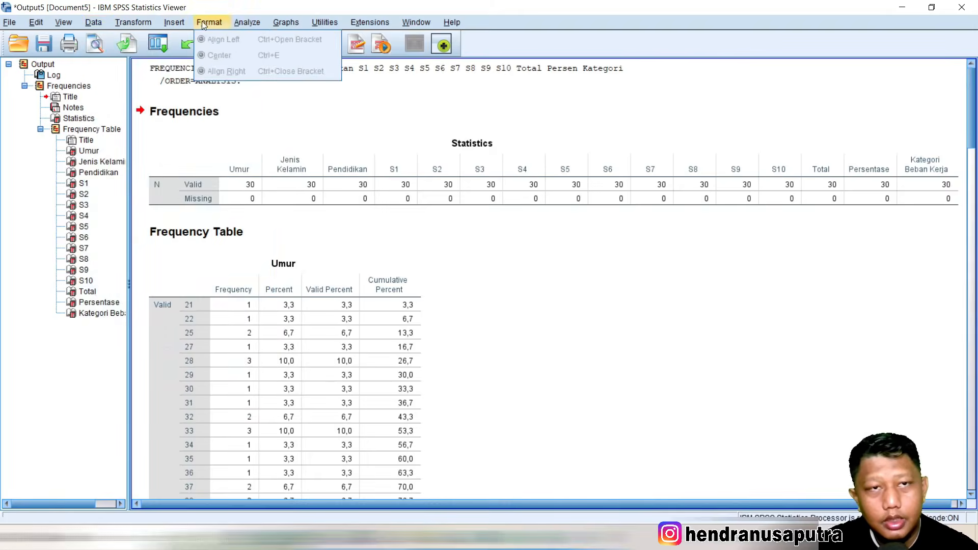
mouse_move(246, 20)
mouse_move(297, 59)
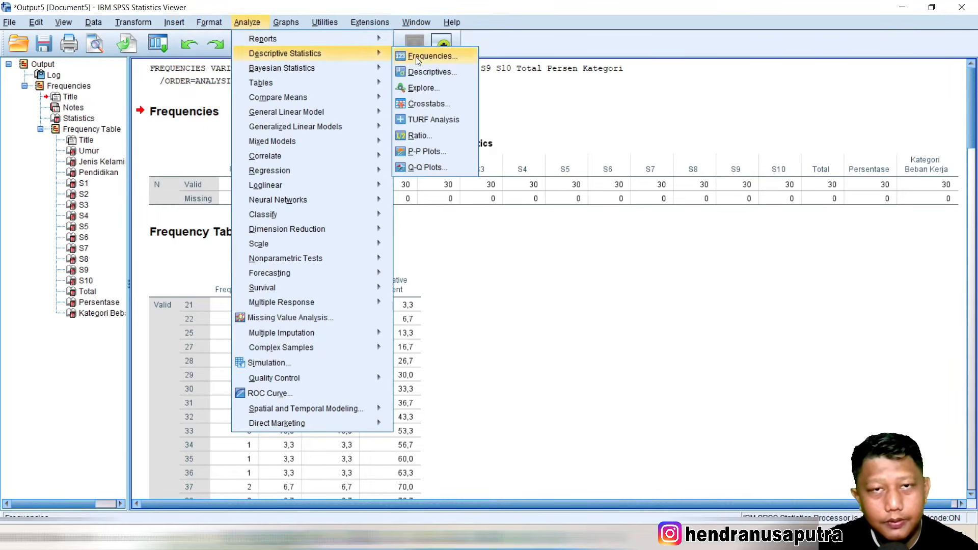
left_click(522, 276)
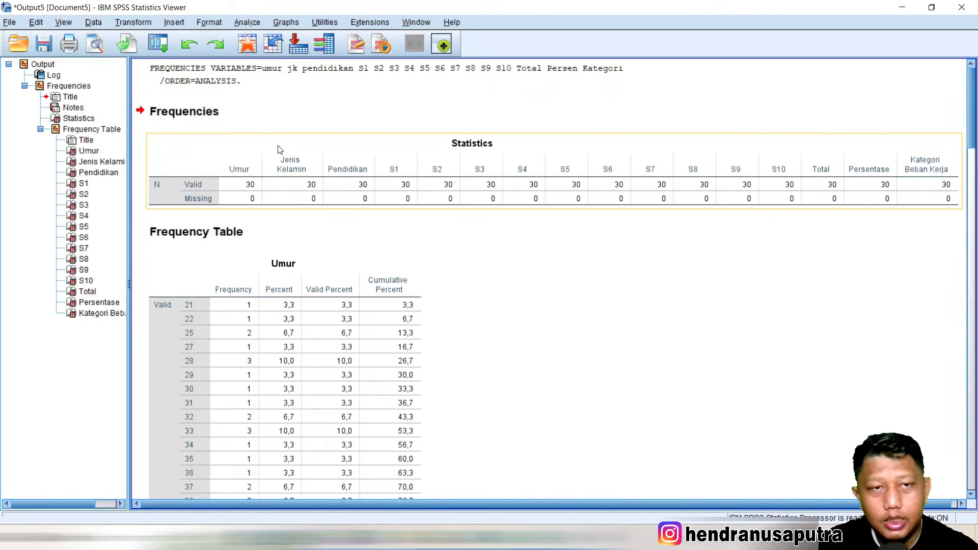
- Examine the frequency tables for Umur, Jenis Kelamin and Pendidikan in the output
scroll(356, 181, "down", 3)
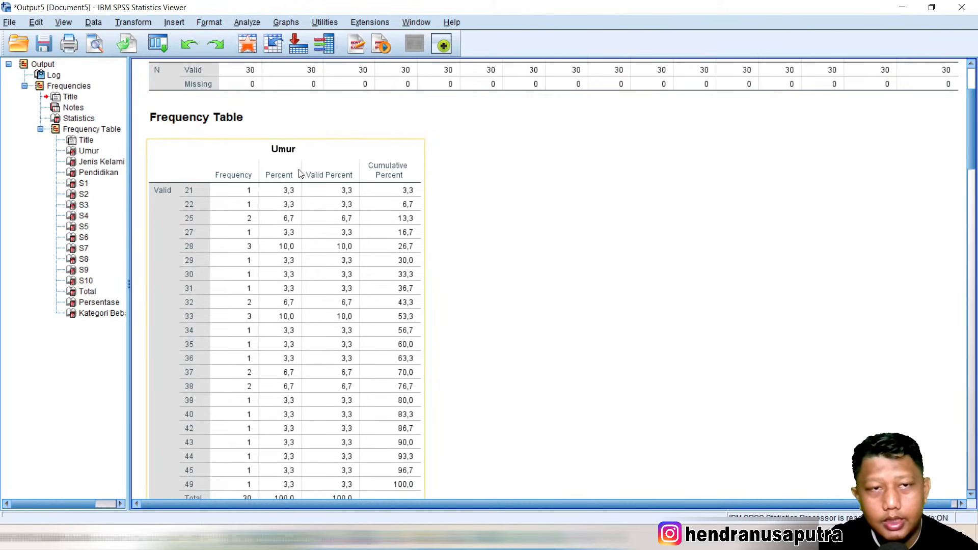
scroll(355, 171, "down", 2)
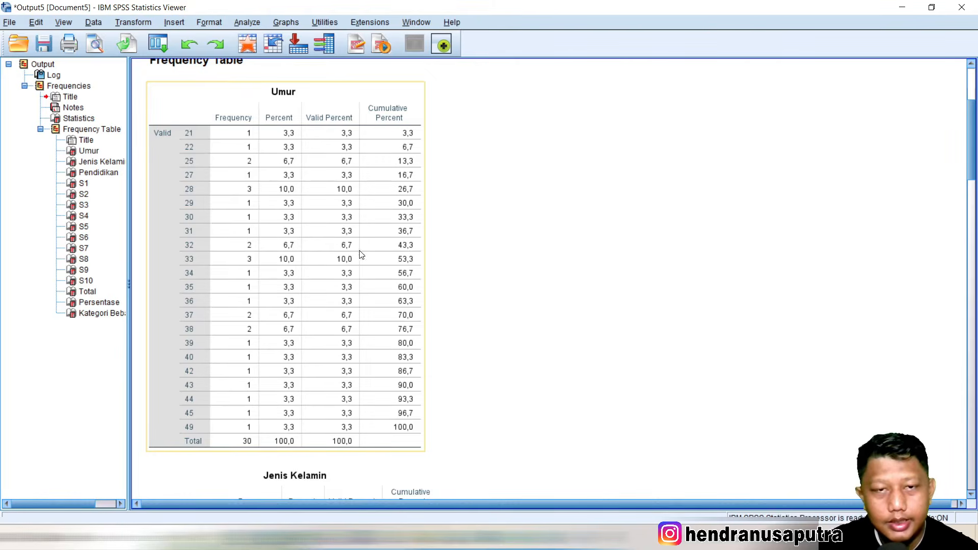
scroll(361, 255, "down", 5)
left_click(271, 303)
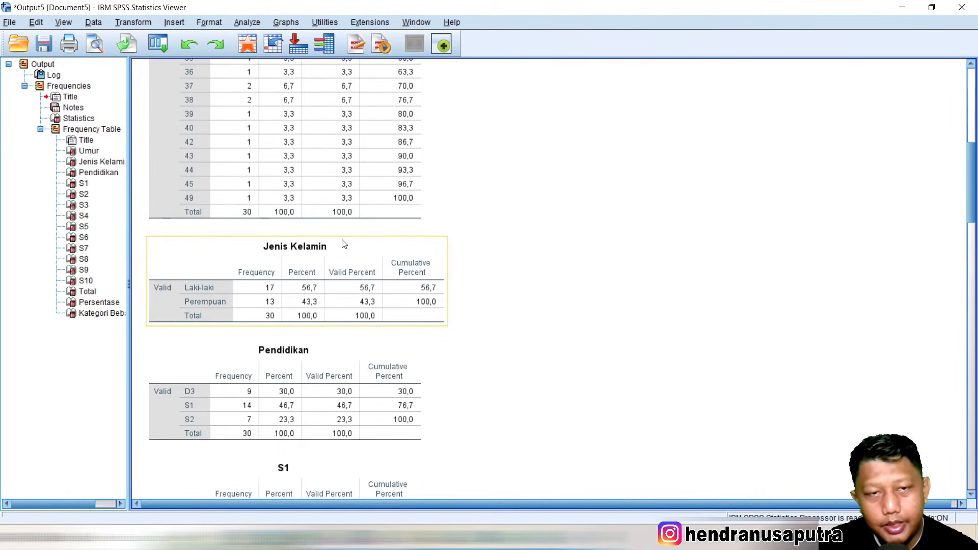
left_click(344, 244)
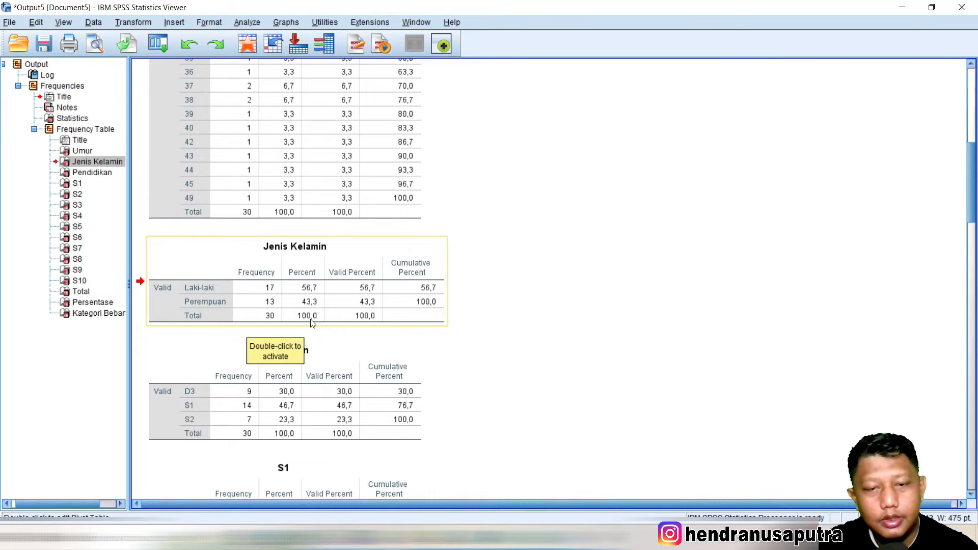
scroll(289, 280, "down", 3)
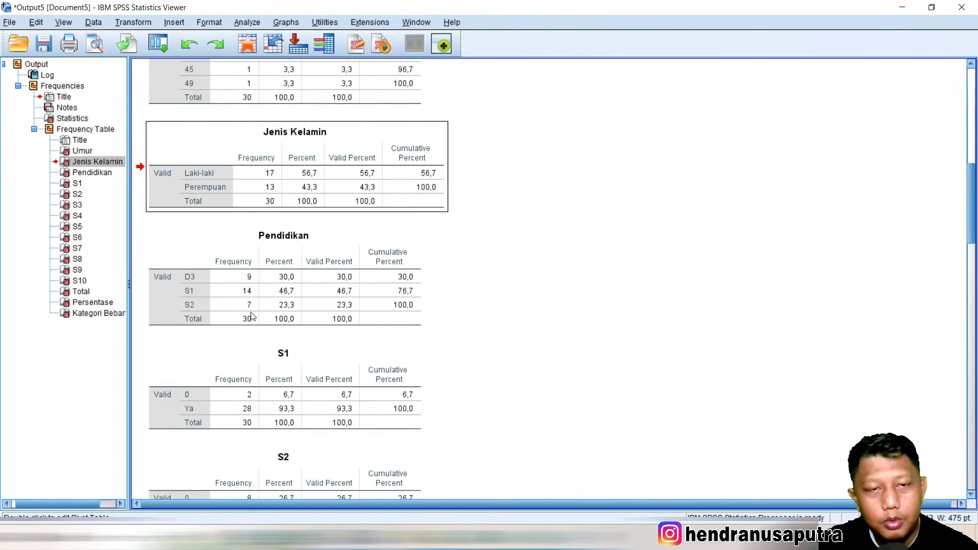
left_click(289, 279)
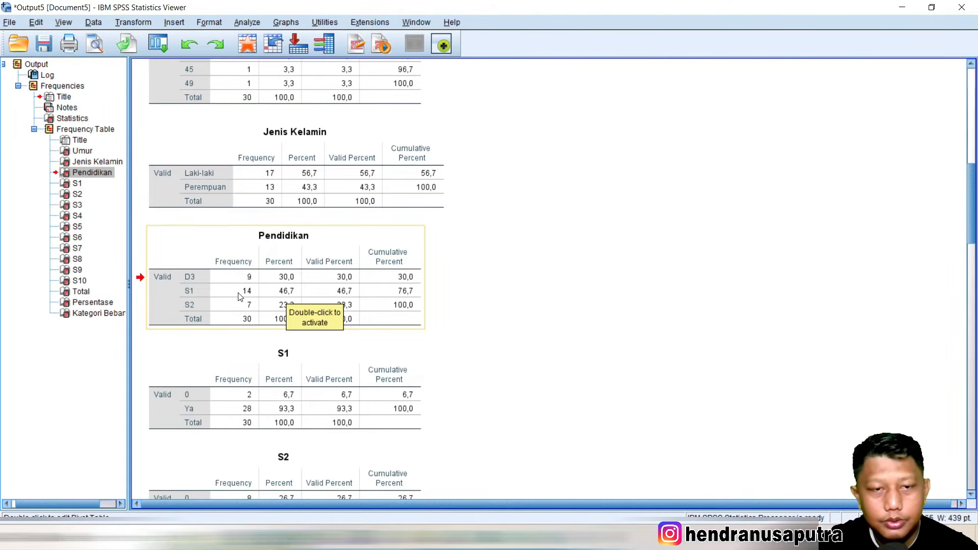
- Compare the Pendidikan and S1 frequency tables and read through the question tables from S2 to S10
scroll(363, 297, "down", 3)
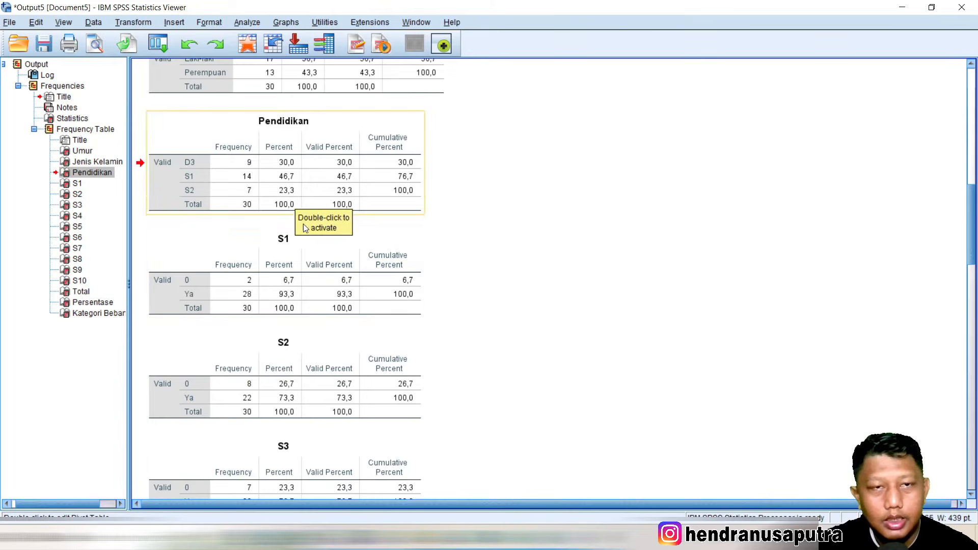
left_click(298, 278)
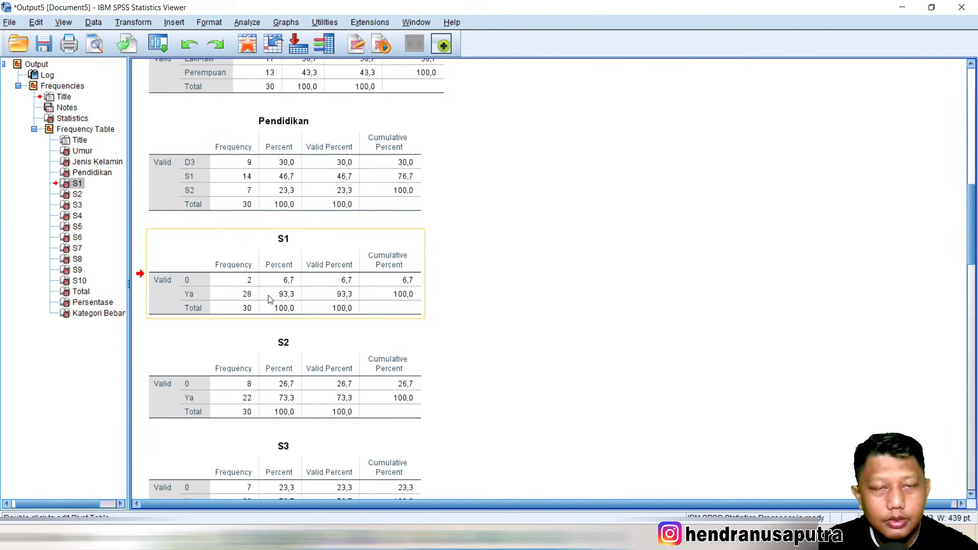
left_click(258, 171)
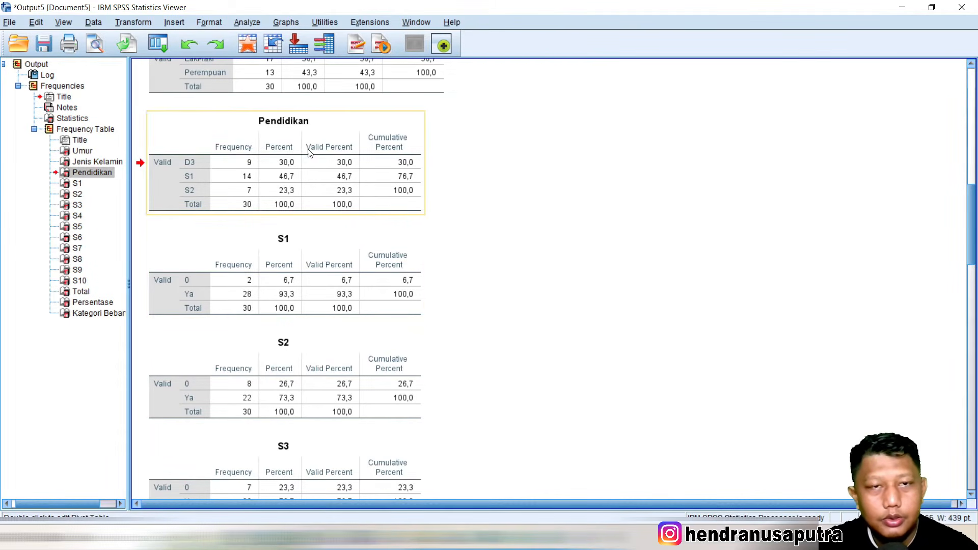
left_click(312, 281)
scroll(314, 280, "down", 4)
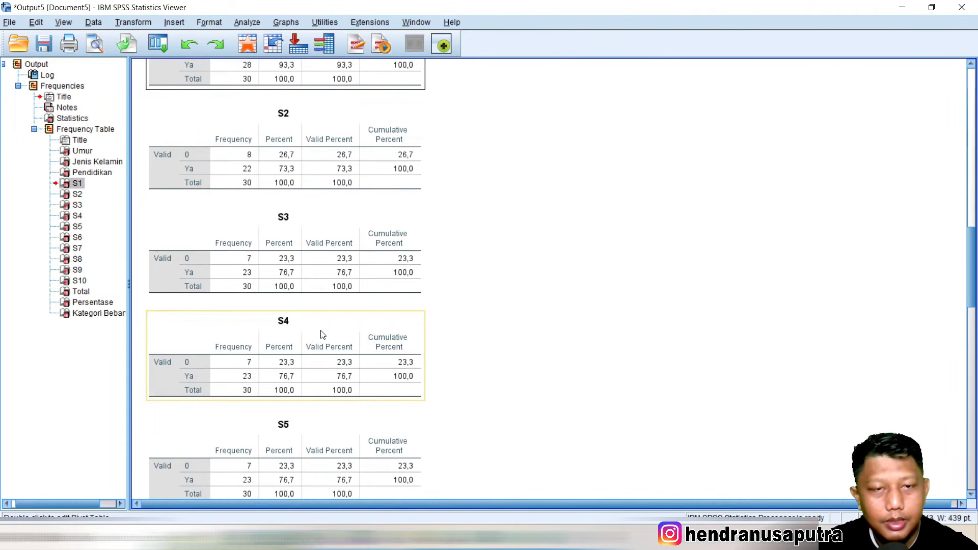
scroll(301, 250, "down", 8)
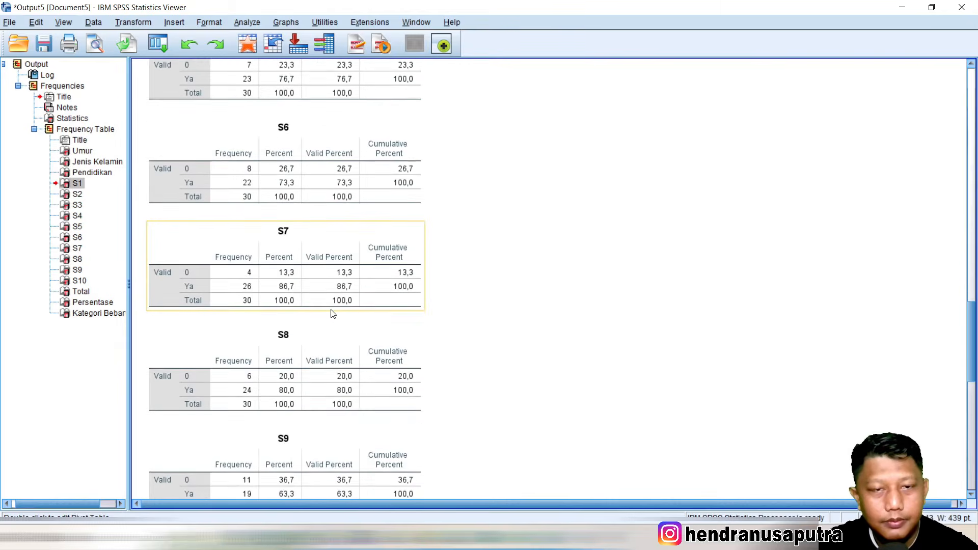
scroll(332, 313, "down", 5)
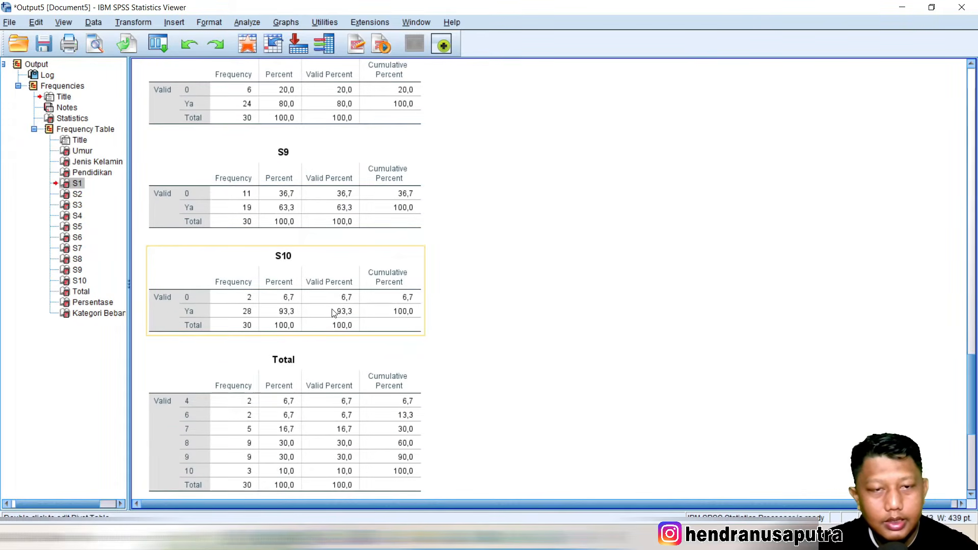
- Examine the frequency tables for Total, Persentase and Kategori Beban Kerja at the end of the output
scroll(356, 309, "down", 2)
scroll(367, 304, "down", 3)
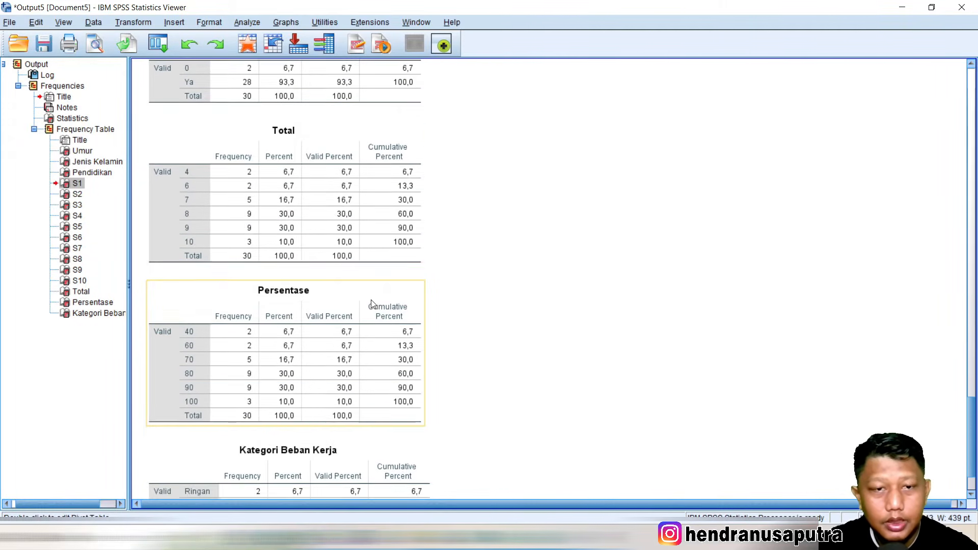
scroll(317, 306, "down", 1)
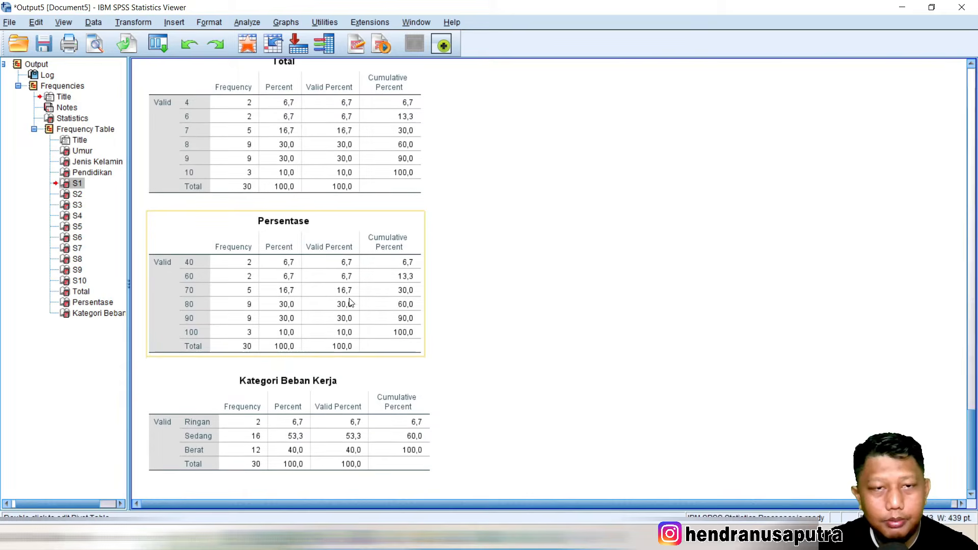
left_click(356, 402)
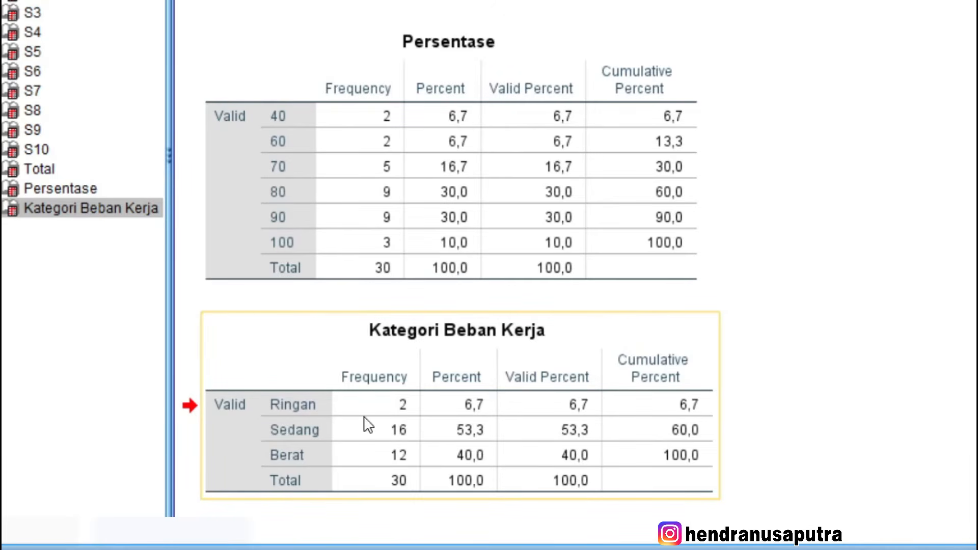
- Look back through the question tables up to S1 and return to the Kategori Beban Kerja table
left_click(482, 231)
scroll(483, 232, "up", 2)
key("Up")
key("Up")
key("Up")
key("Up")
key("Up")
key("Up")
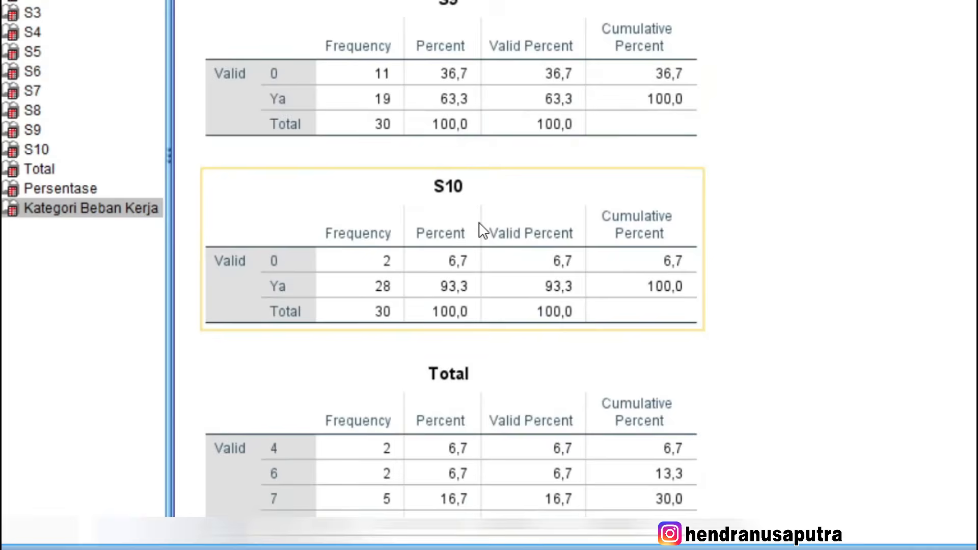
key("Up")
key("Up")
key("Up")
key("Up")
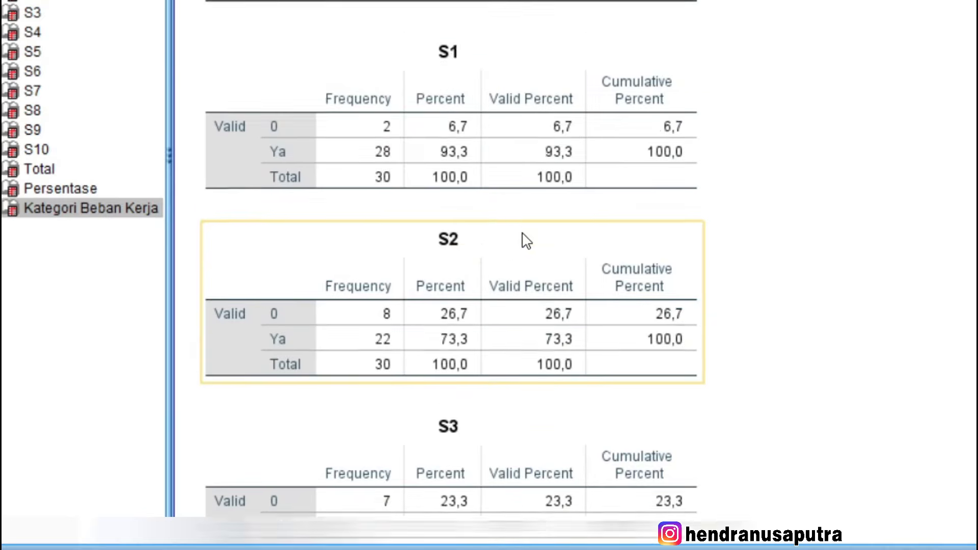
key("Down")
key("Down")
key("Down")
key("Down")
key("Down")
key("Down")
key("Down")
key("Down")
key("Down")
key("Down")
left_click(572, 299)
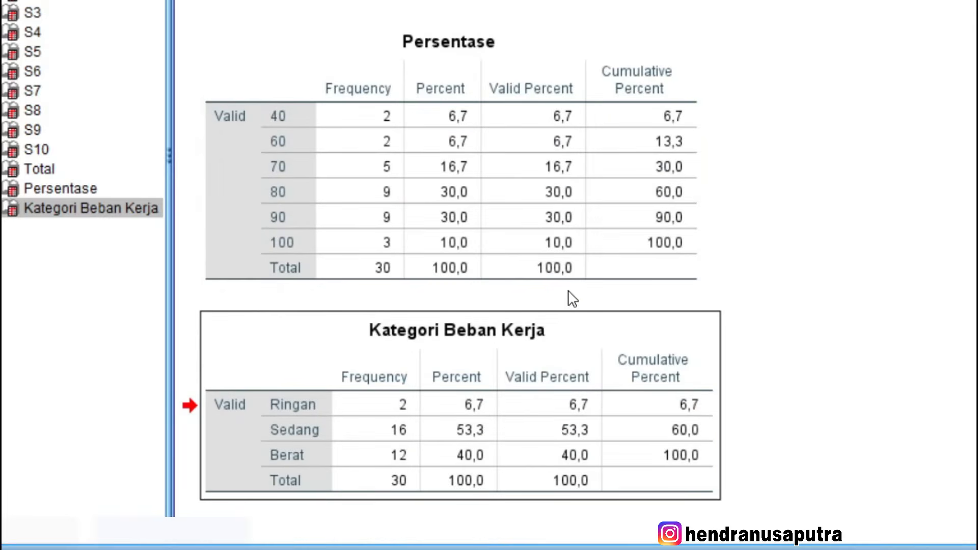
- Switch to the Excel workbook to review the data from UMUR through KATEGORI, and return to the SPSS frequency output
left_click(617, 394)
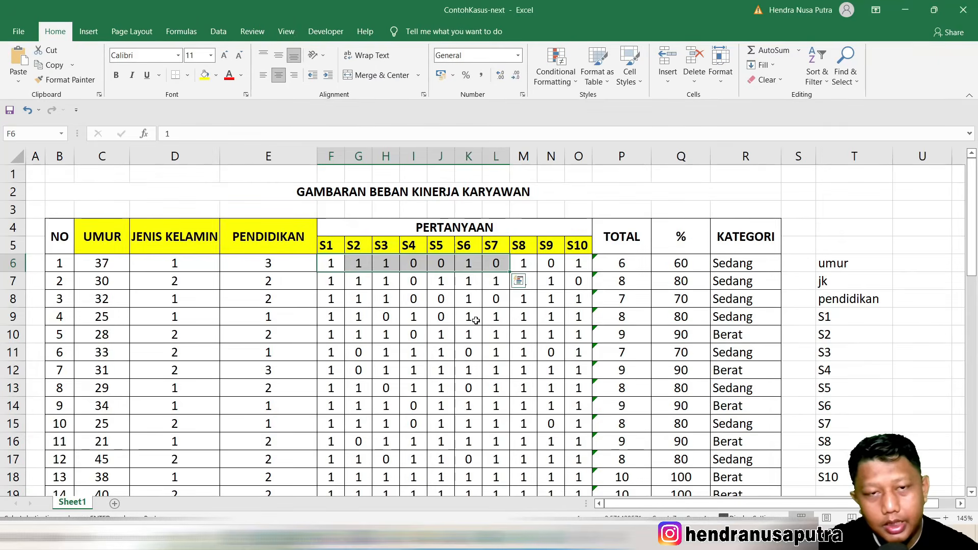
left_click(467, 316)
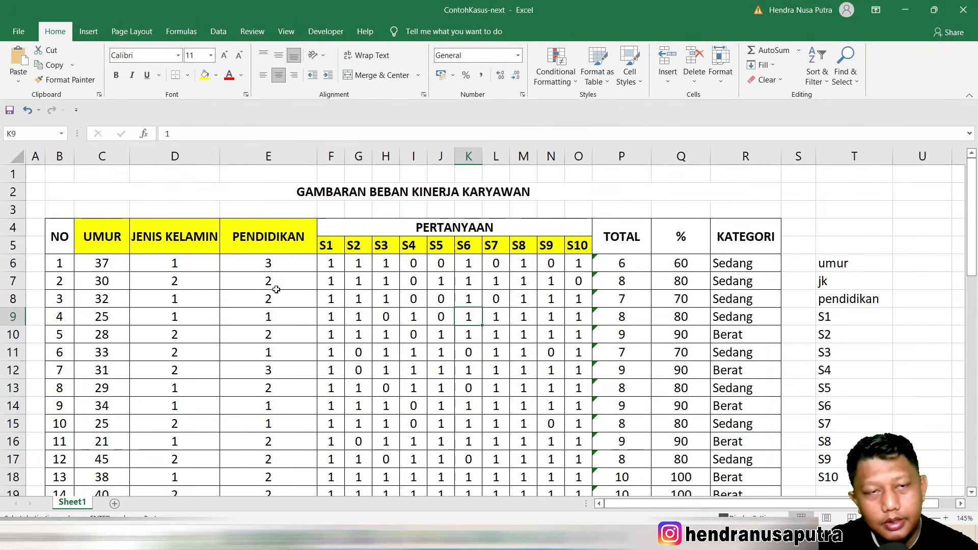
left_click(96, 263)
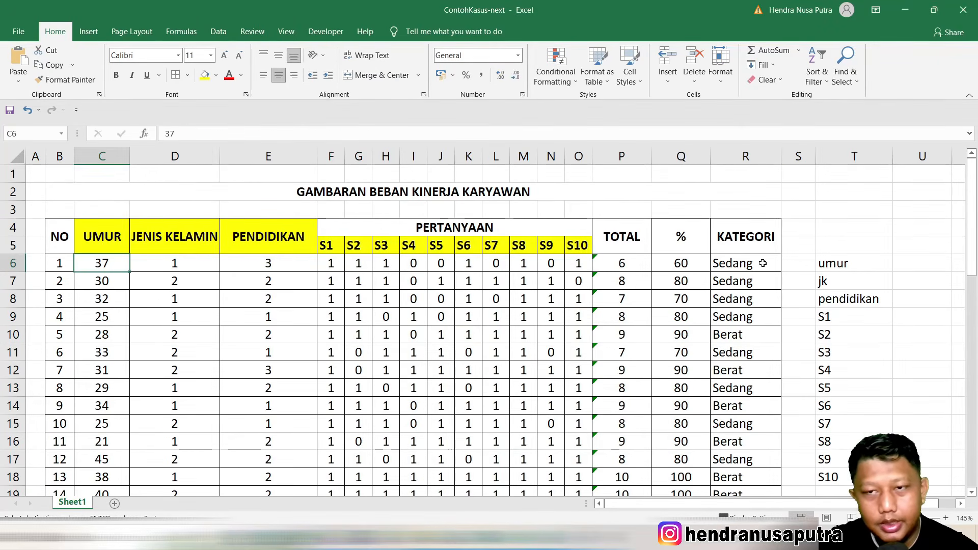
left_click(742, 270)
left_click_drag(742, 270, 99, 370)
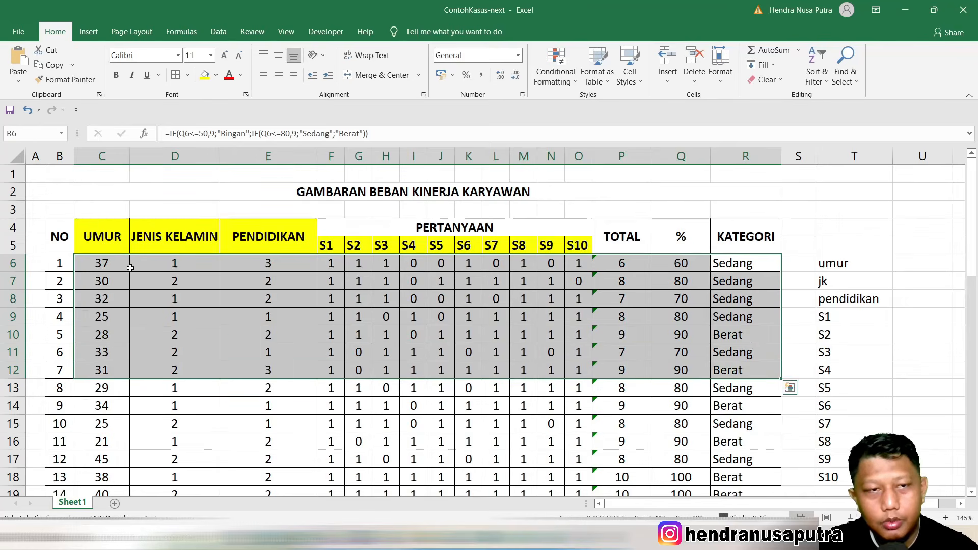
left_click(173, 264)
mouse_move(518, 540)
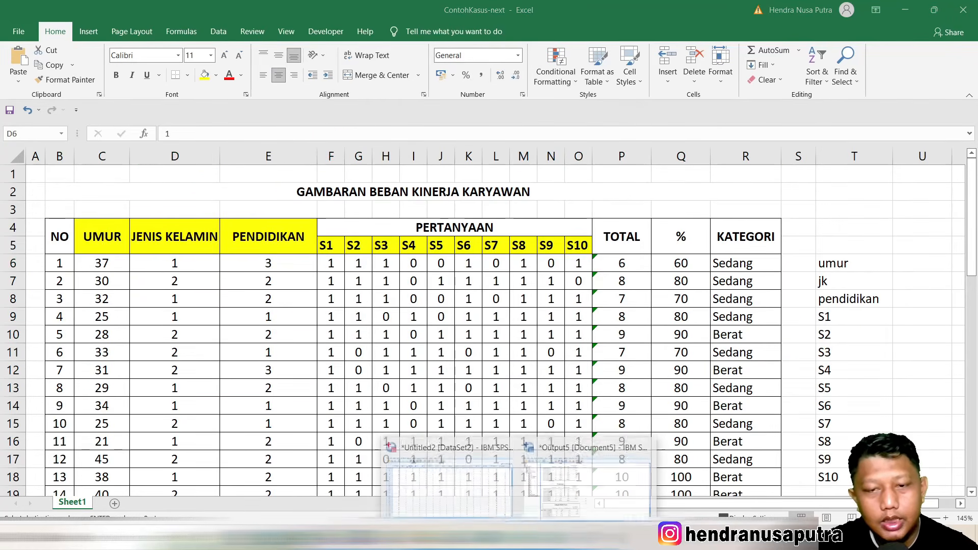
left_click(586, 469)
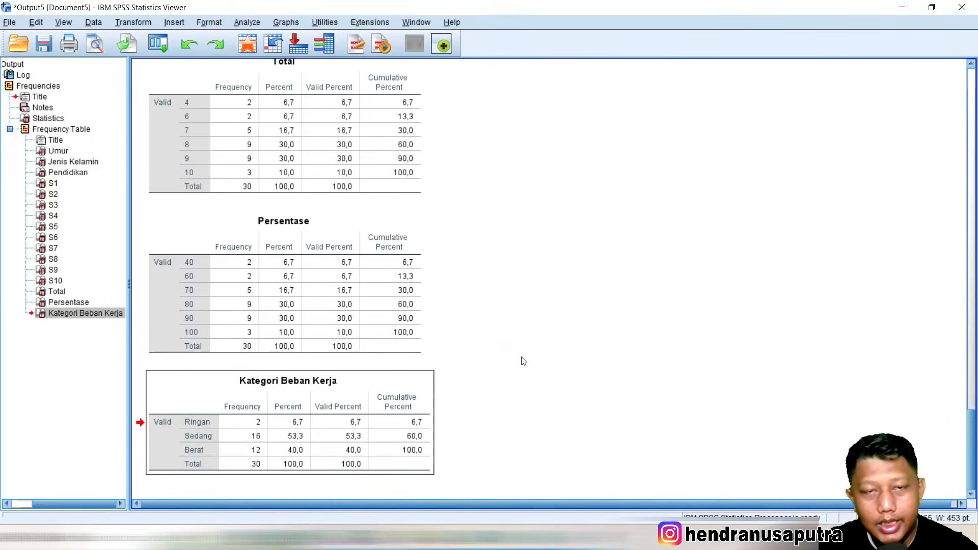
- Go back to the start of the frequency output and look up the Frequencies analysis among the descriptive statistics
scroll(383, 419, "up", 3)
scroll(383, 419, "up", 20)
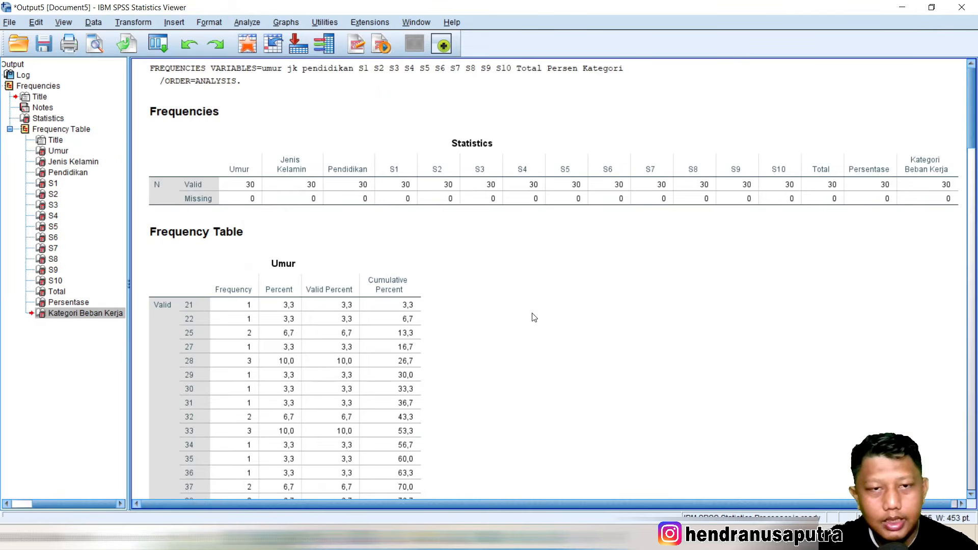
left_click(133, 22)
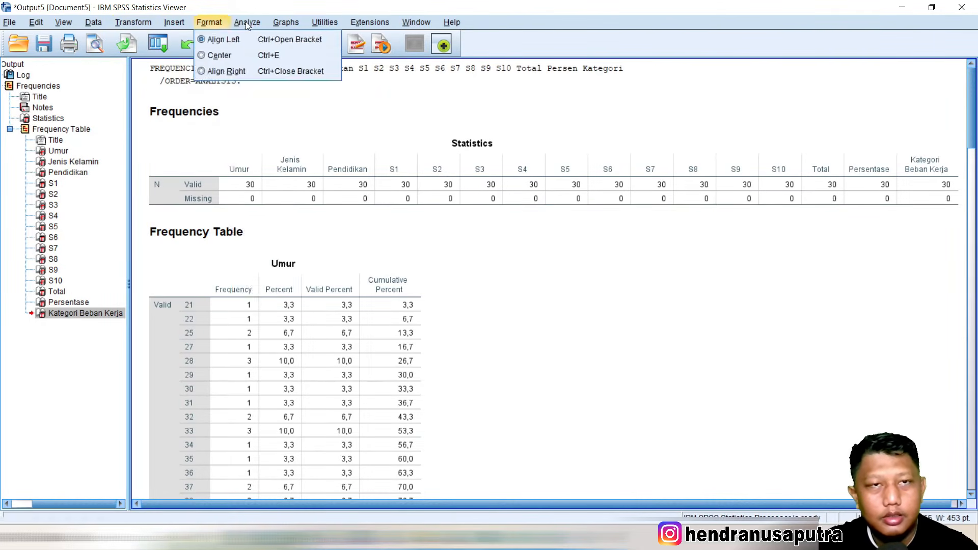
mouse_move(247, 22)
mouse_move(301, 55)
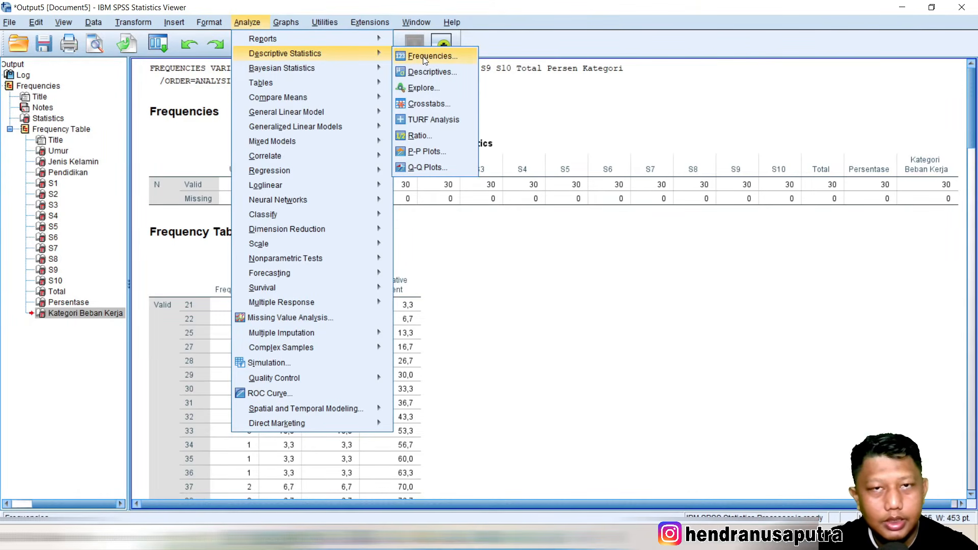
left_click(548, 263)
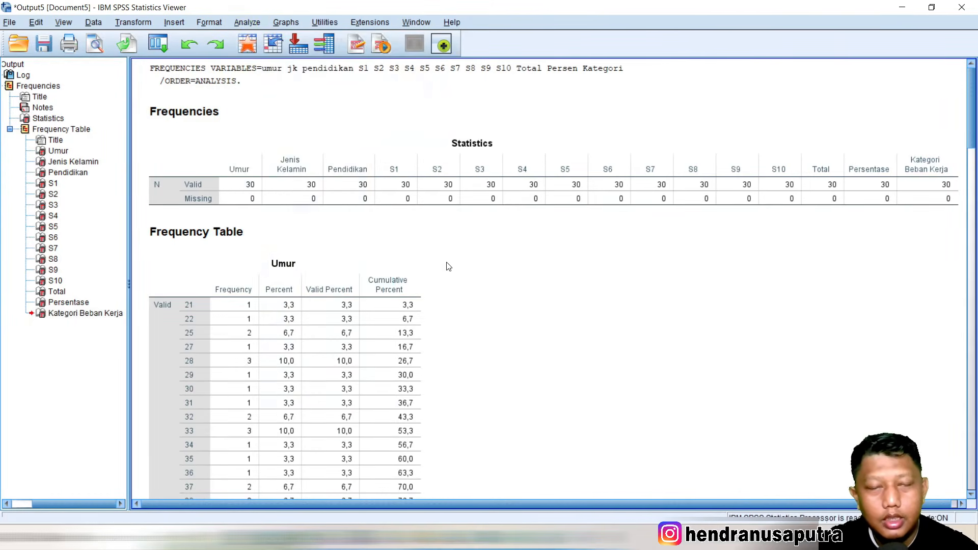
- Start a new Frequencies analysis and clear its variable list of every variable from Umur through Kategori Beban Kerja
scroll(477, 311, "down", 10)
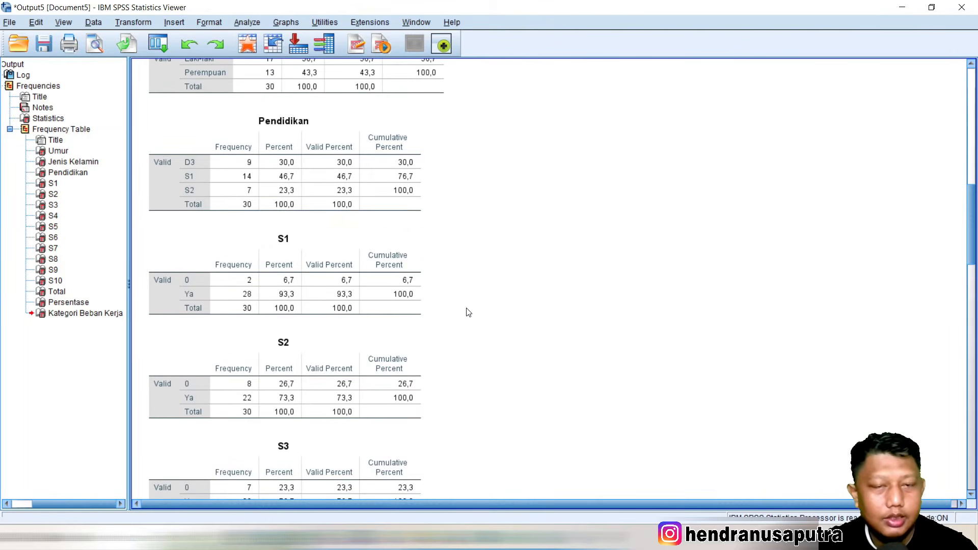
scroll(464, 308, "down", 5)
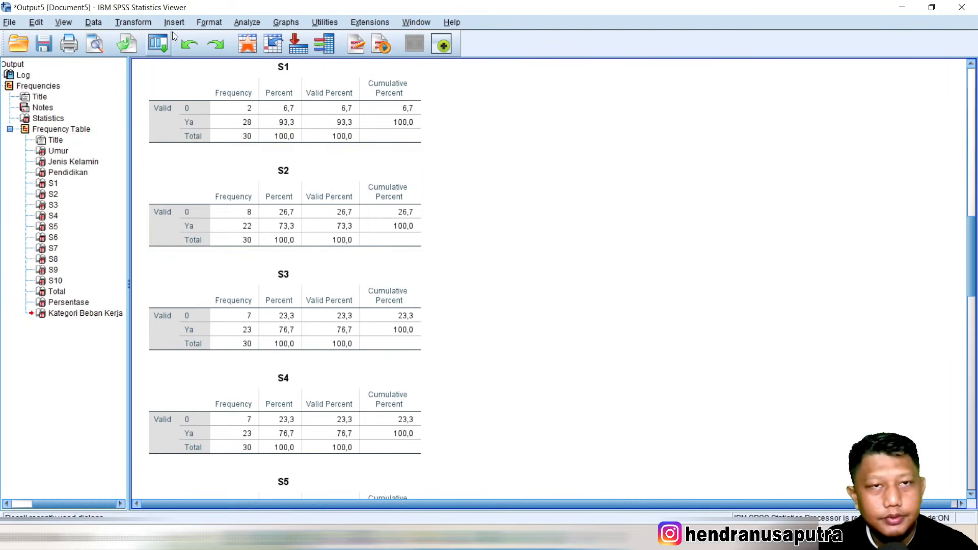
left_click(250, 22)
mouse_move(326, 53)
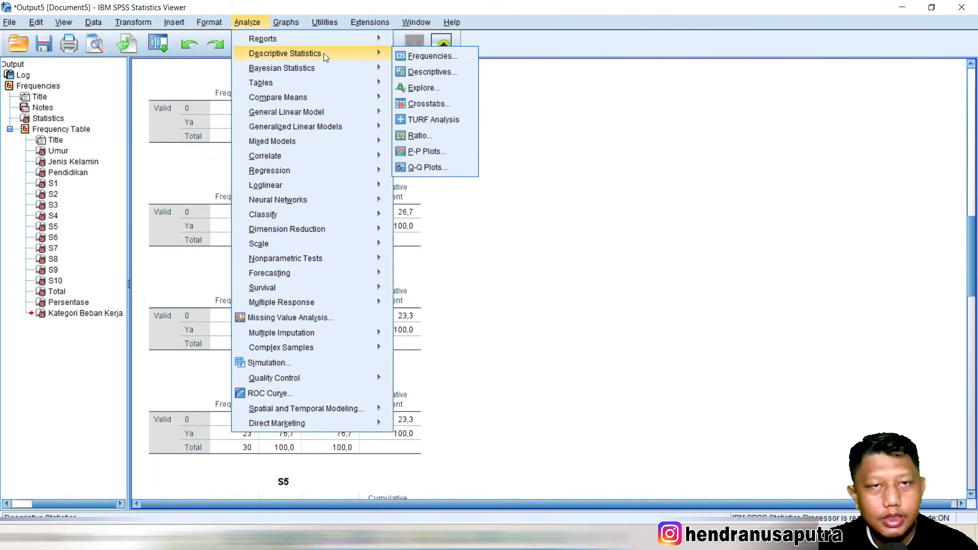
left_click(436, 56)
left_click_drag(490, 103, 454, 106)
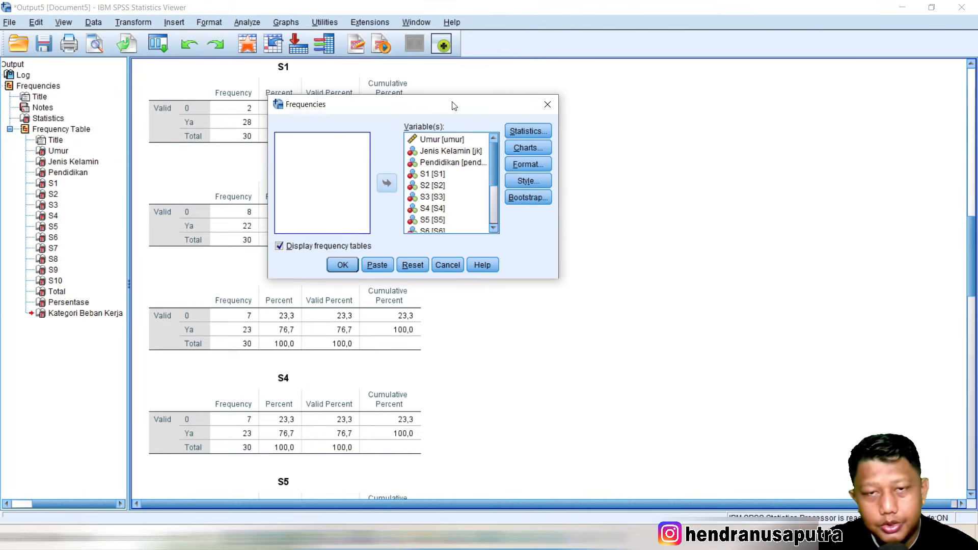
left_click(436, 137)
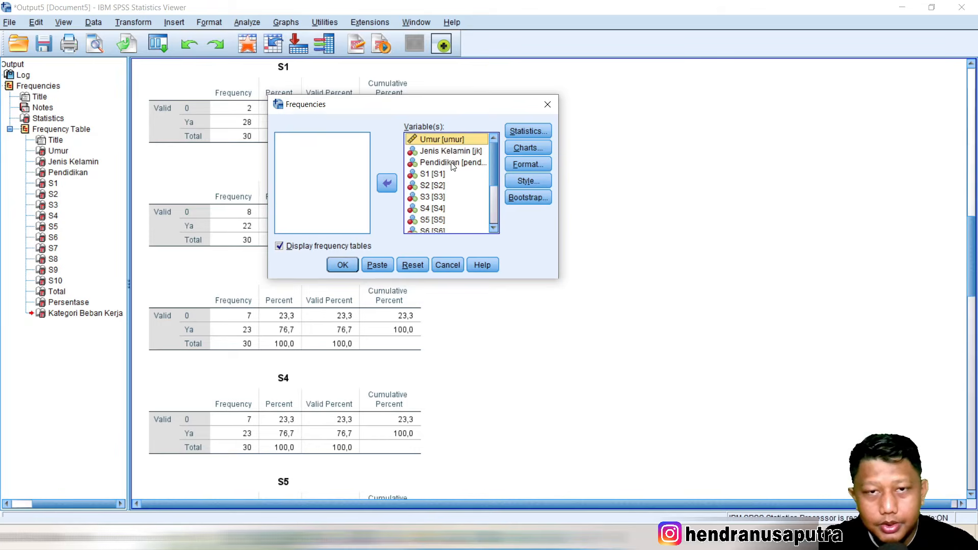
scroll(452, 166, "down", 3)
left_click(465, 229, "shift")
left_click(387, 184)
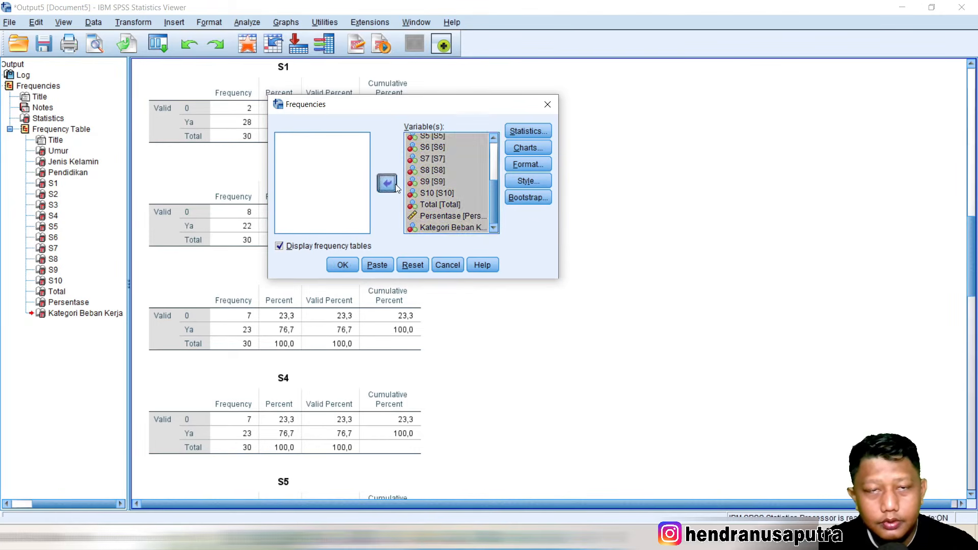
- Add only Umur, Pendidikan and Kategori Beban Kerja to the variables of the Frequencies analysis
scroll(366, 186, "down", 3)
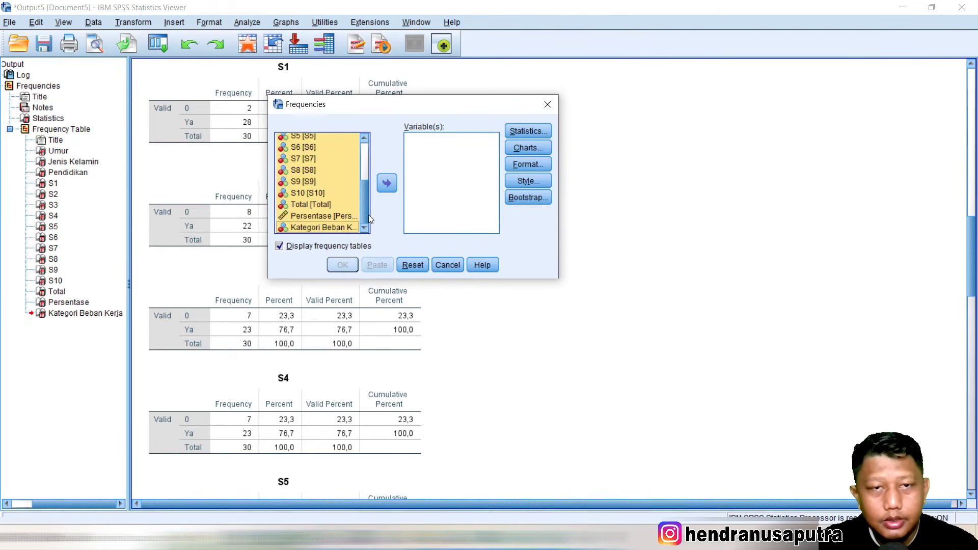
left_click(325, 210)
scroll(331, 159, "up", 3)
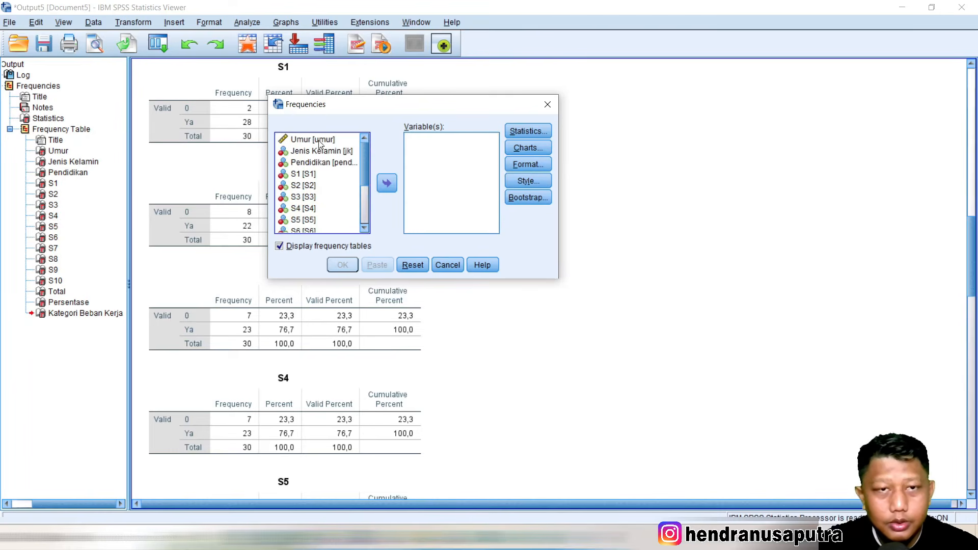
left_click(320, 141)
left_click(332, 153, "shift")
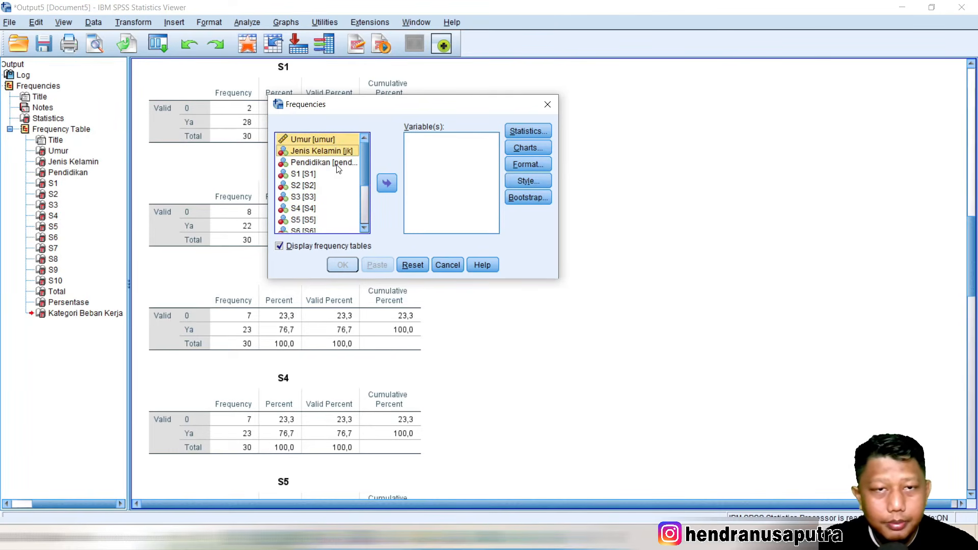
left_click(336, 165, "shift")
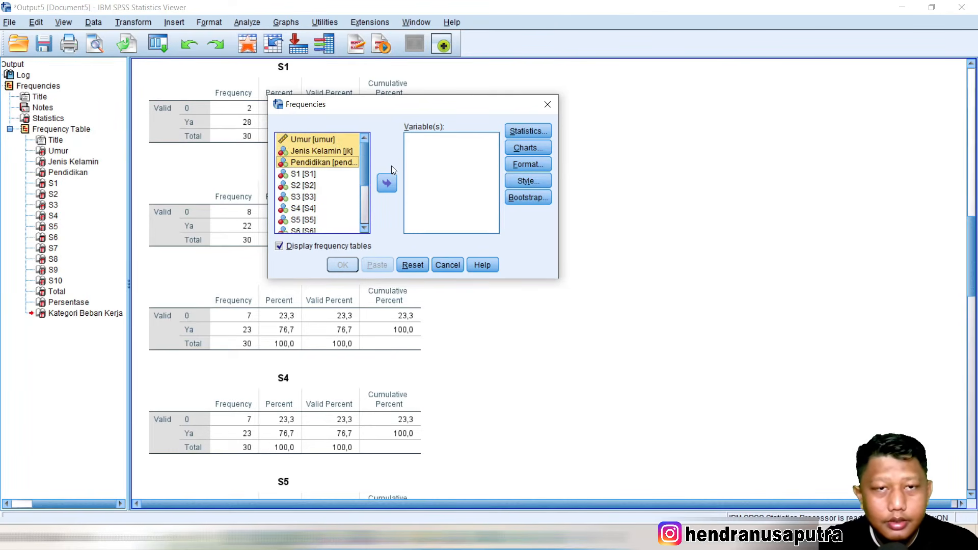
left_click(322, 140)
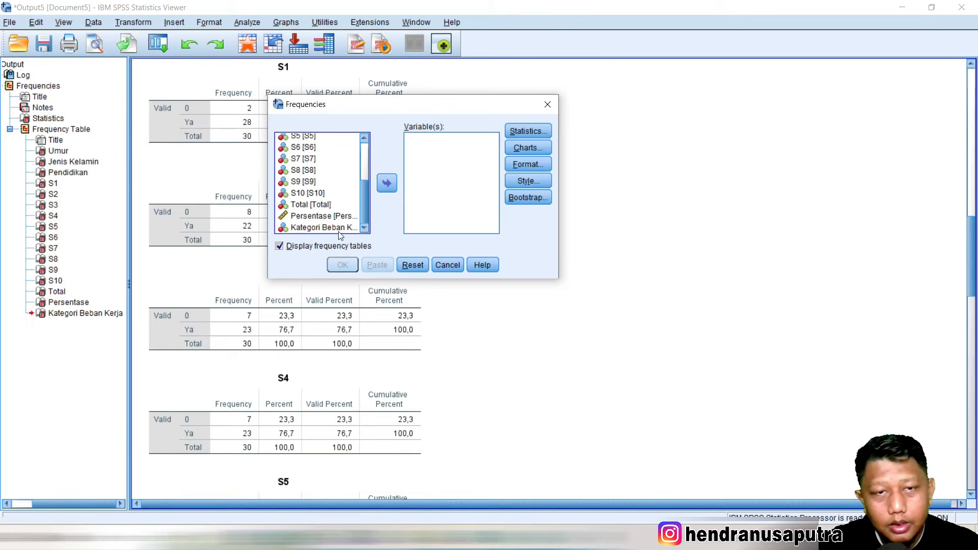
left_click(334, 229)
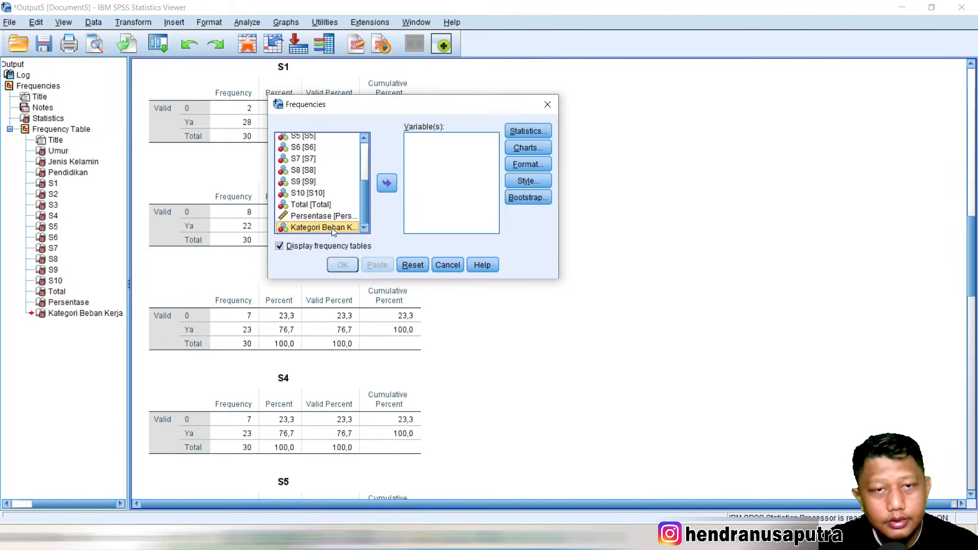
scroll(346, 189, "up", 3)
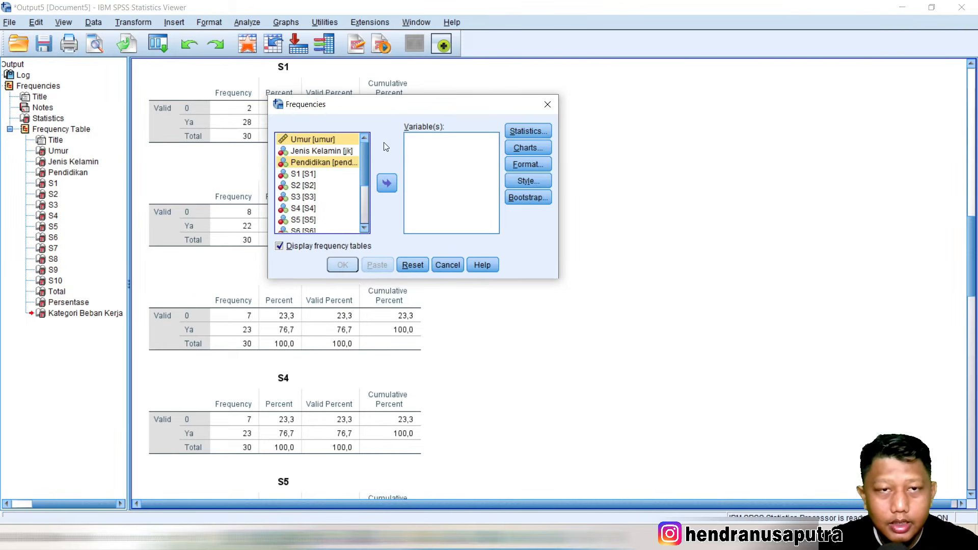
scroll(340, 219, "down", 3)
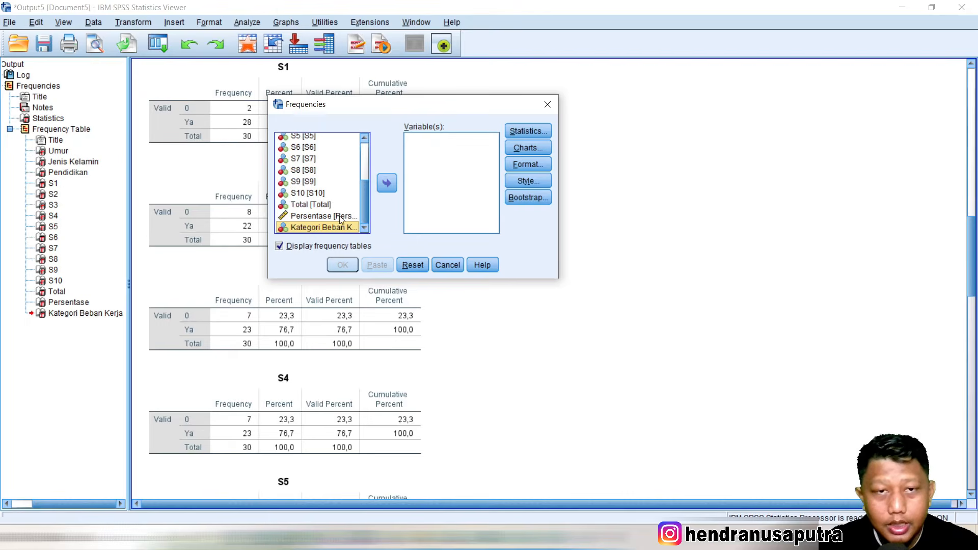
left_click(387, 184)
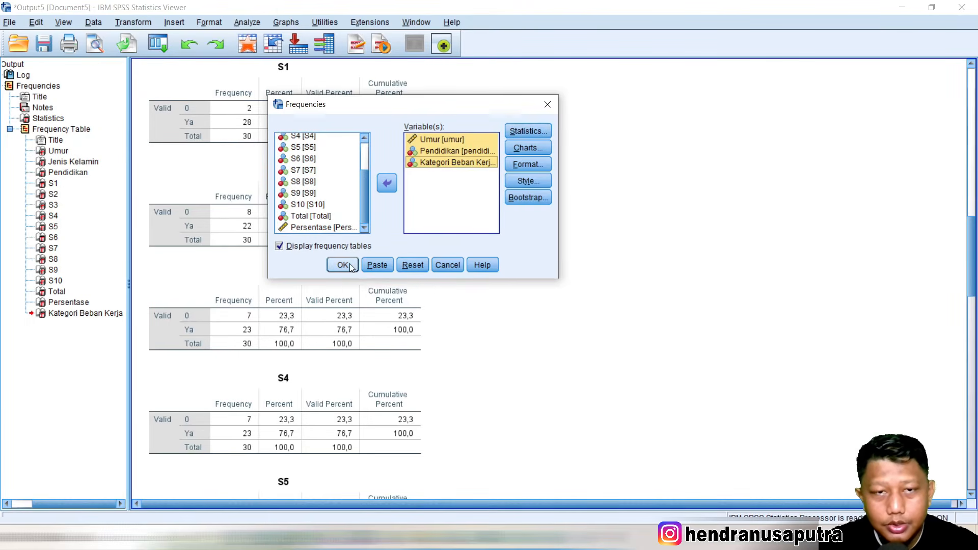
- Request the mean, median, mode, standard deviation, range, minimum and maximum, and run the Frequencies analysis
left_click(523, 129)
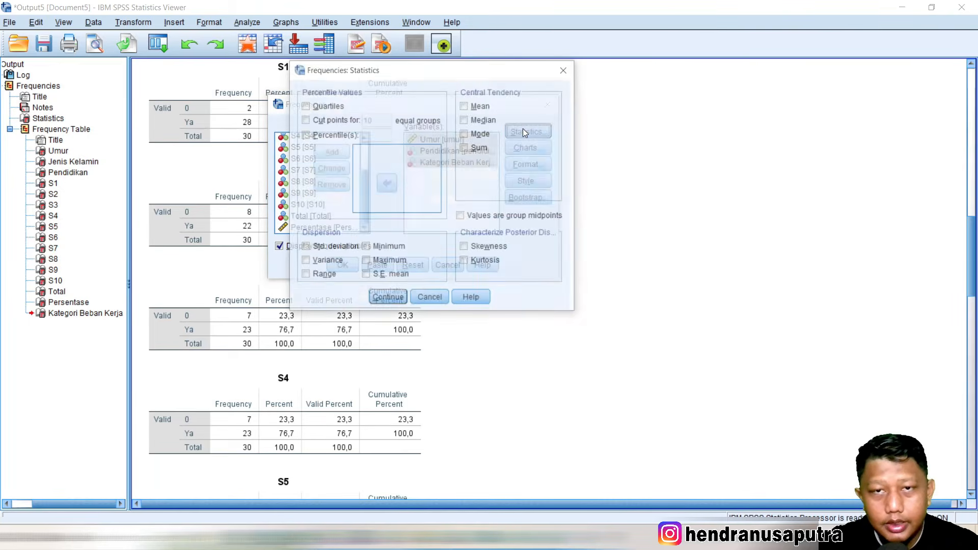
left_click_drag(458, 76, 477, 83)
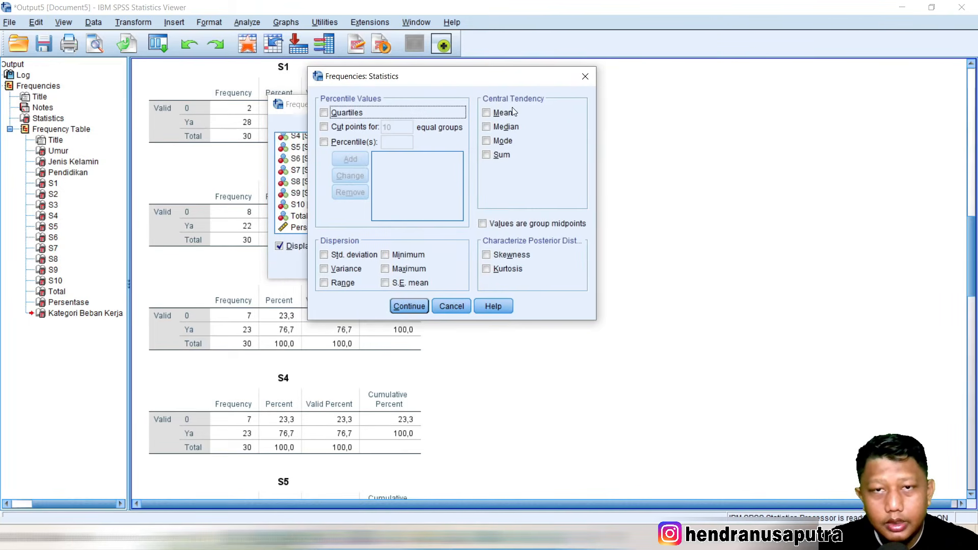
left_click(505, 116)
left_click(513, 132)
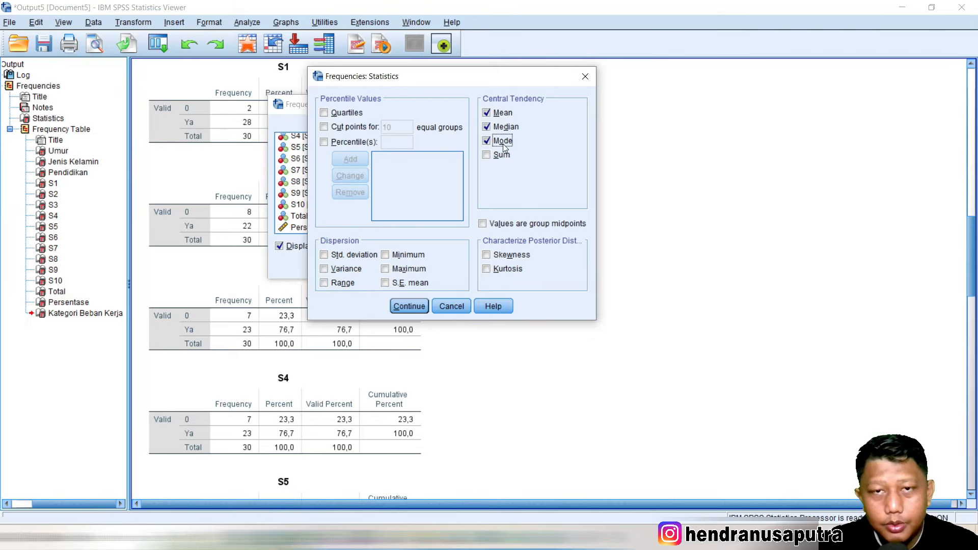
left_click(355, 255)
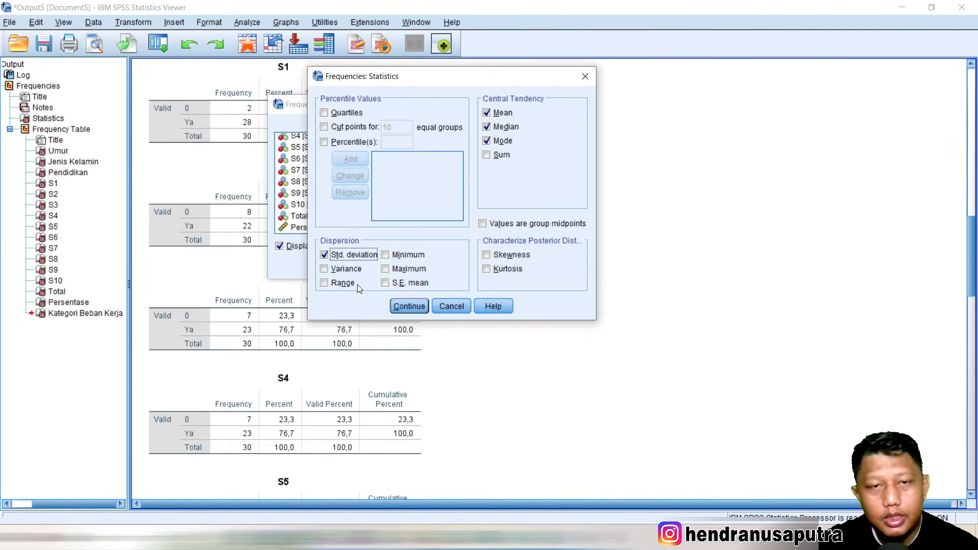
left_click(342, 284)
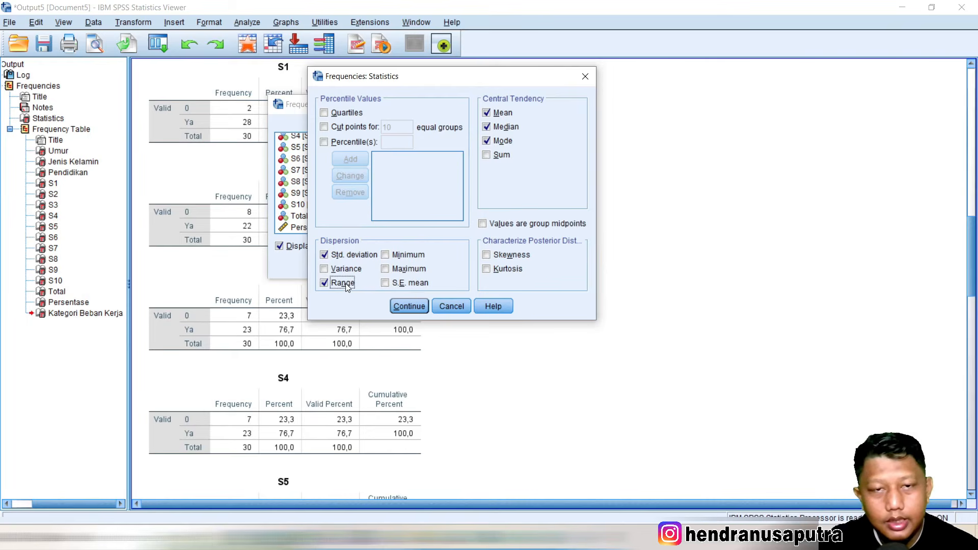
left_click(397, 256)
left_click(405, 270)
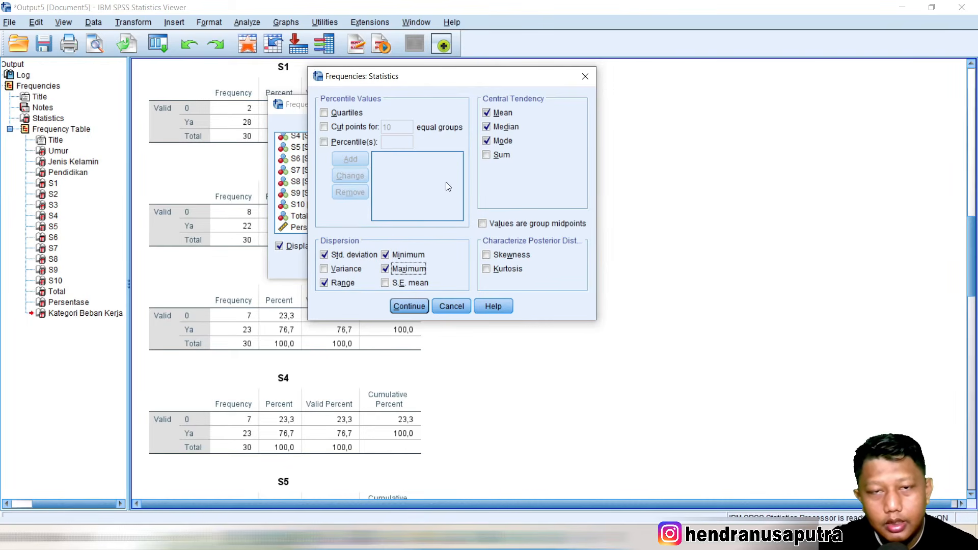
left_click(415, 309)
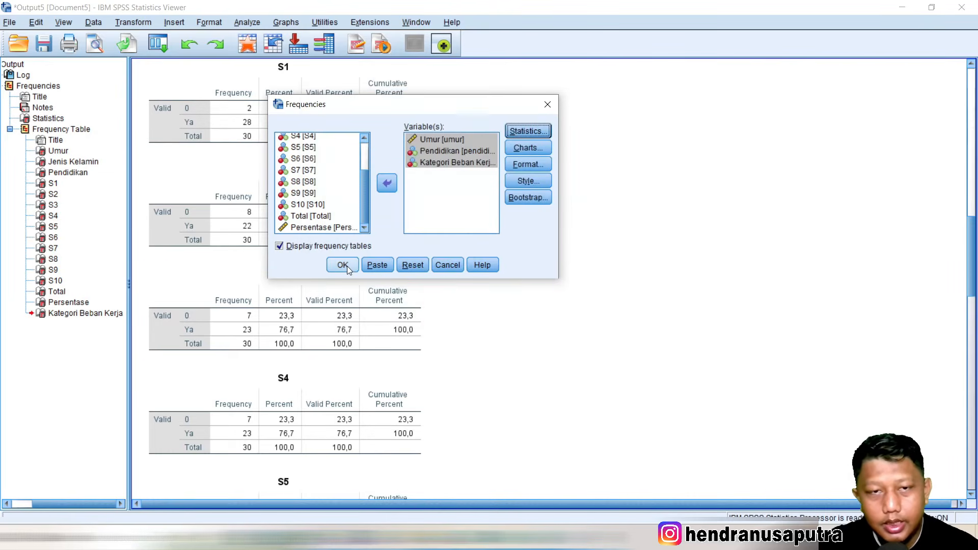
left_click(342, 265)
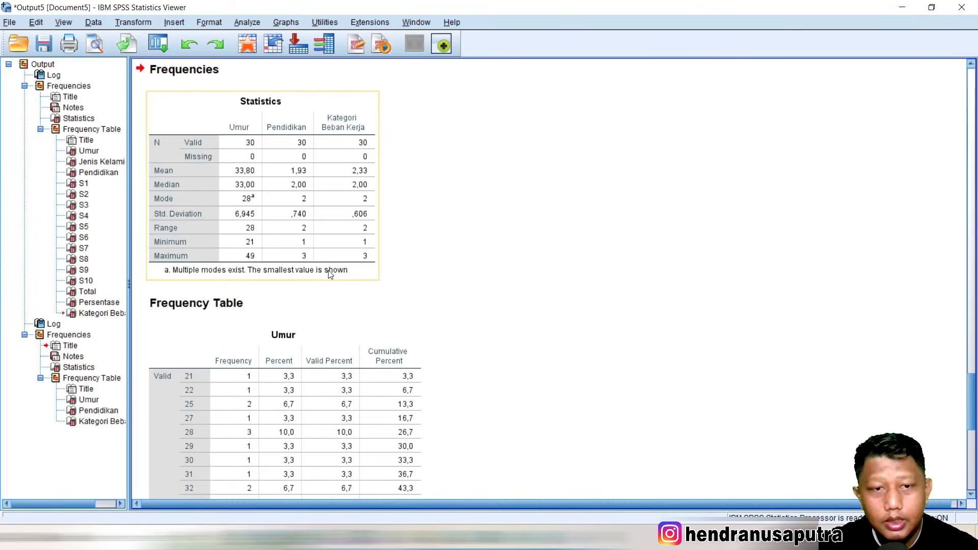
- Examine the new Statistics table and the frequency tables for Umur, Pendidikan and Kategori Beban Kerja
scroll(286, 260, "down", 10)
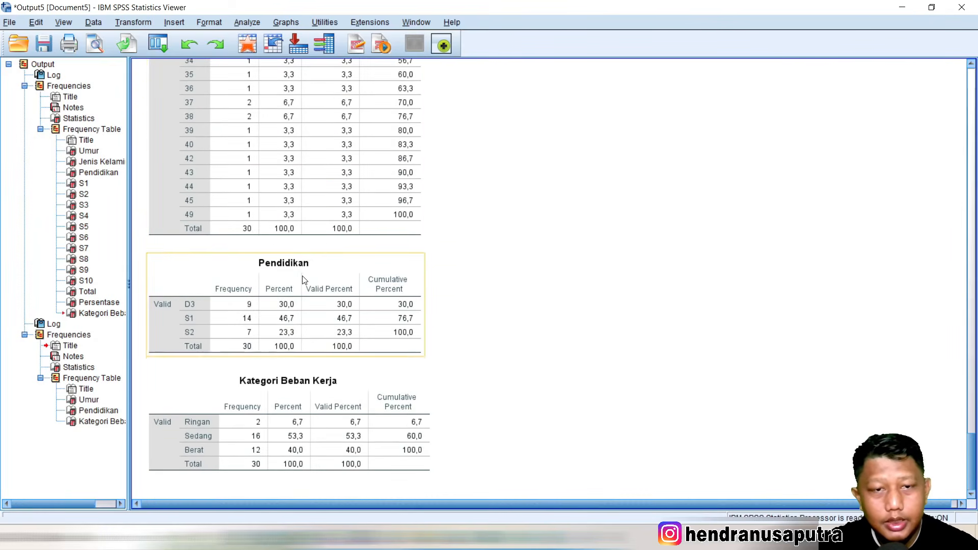
scroll(346, 270, "up", 7)
scroll(355, 268, "up", 15)
scroll(352, 277, "down", 6)
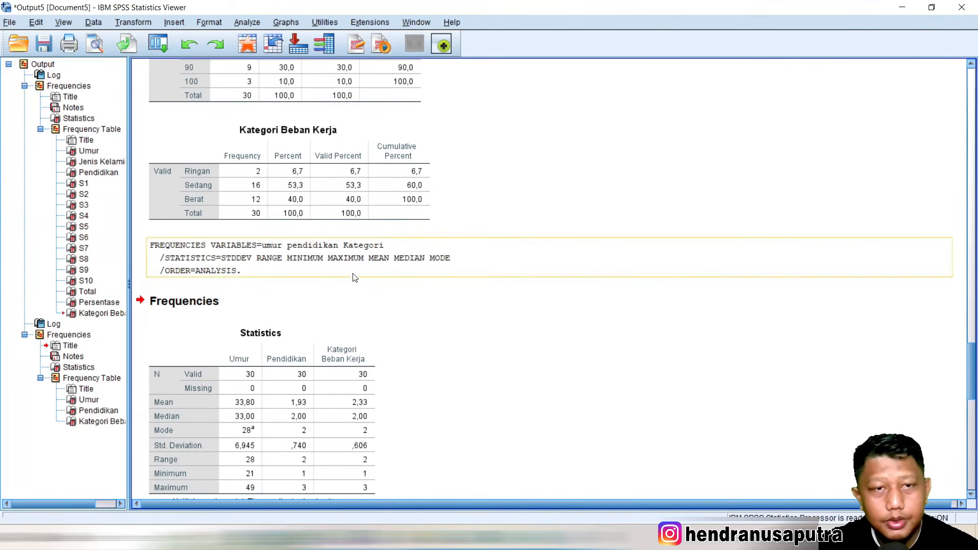
scroll(279, 270, "up", 2)
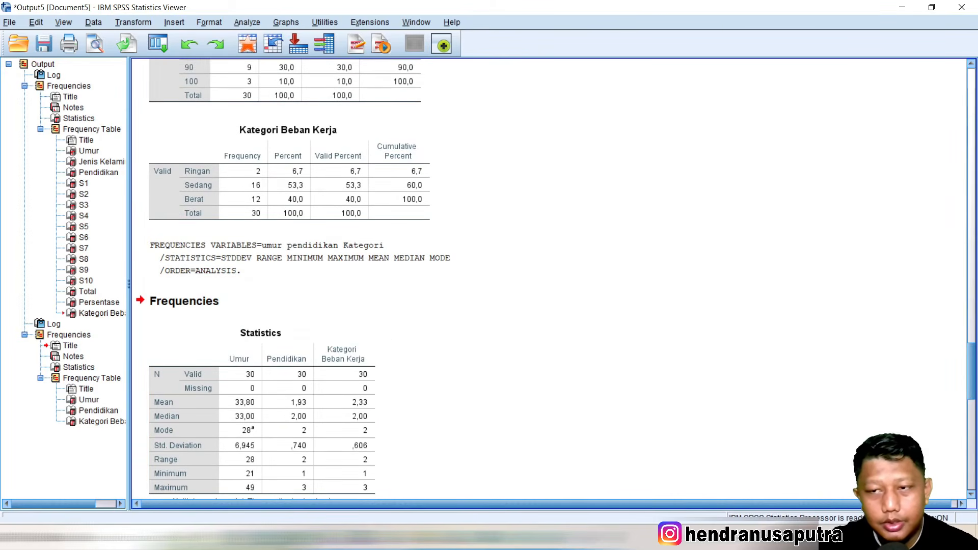
scroll(532, 372, "down", 2)
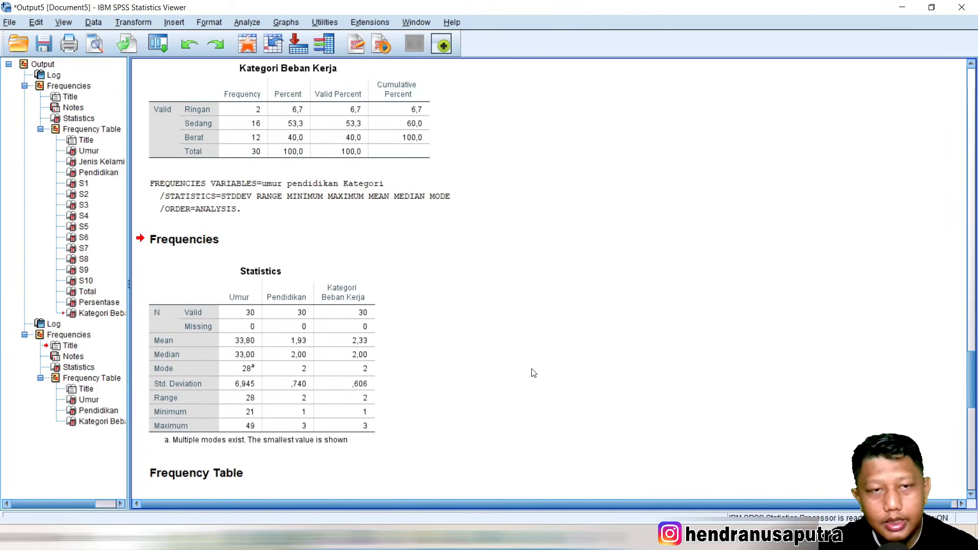
left_click(270, 314)
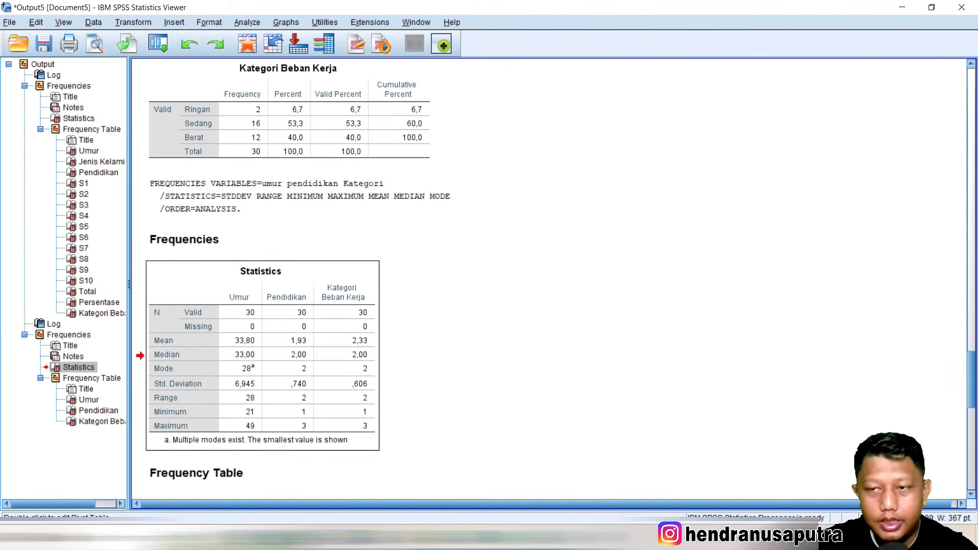
- Return to the start of the output and review the first Statistics table and the Umur and Jenis Kelamin tables
left_click_drag(971, 377, 941, 86)
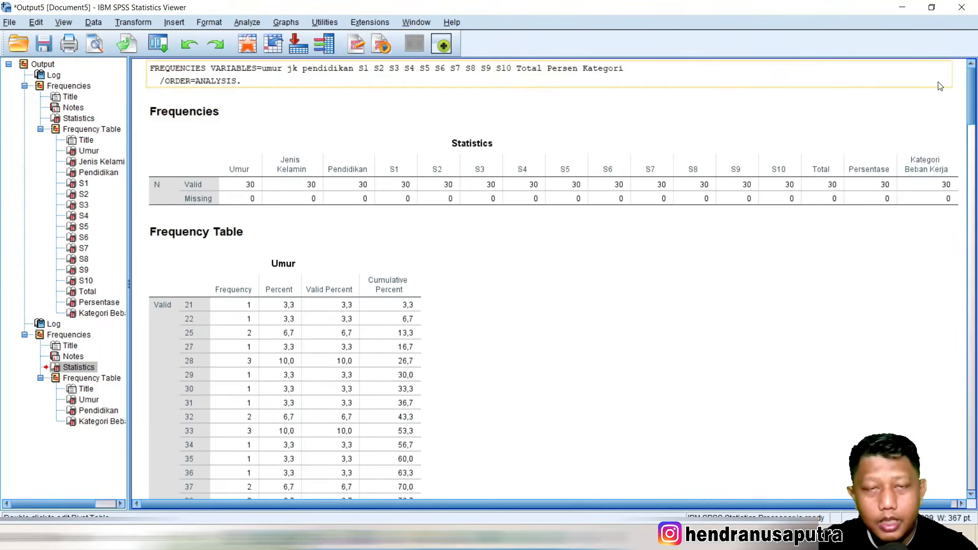
left_click(275, 174)
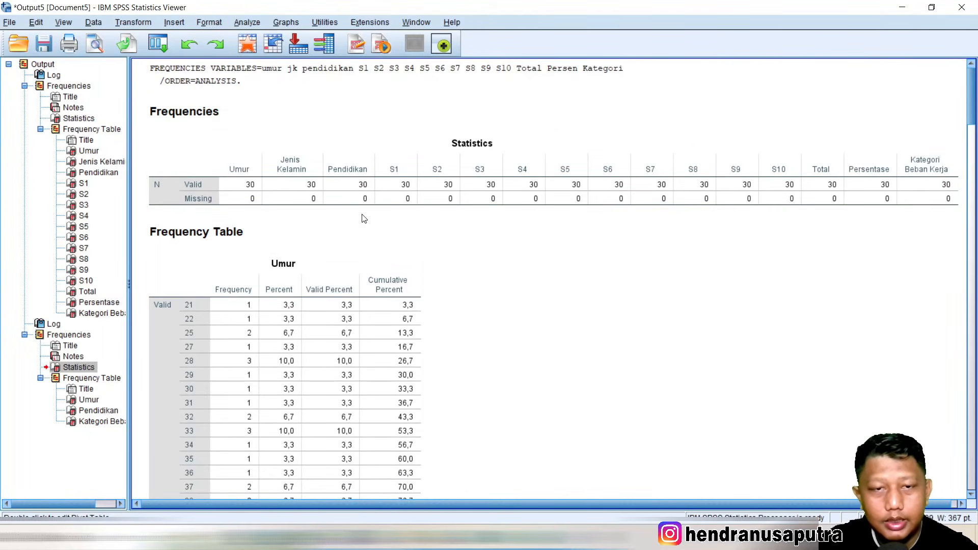
scroll(351, 305, "down", 3)
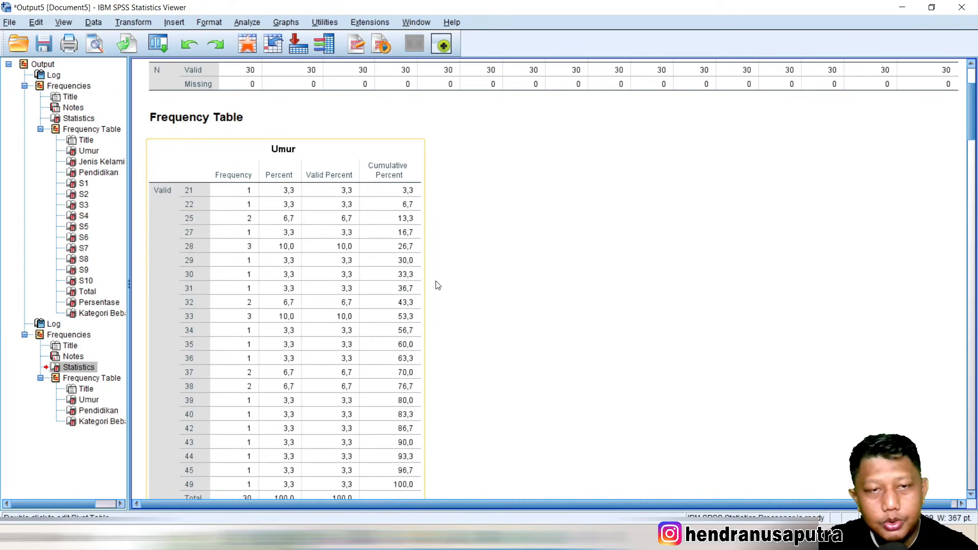
scroll(509, 351, "down", 3)
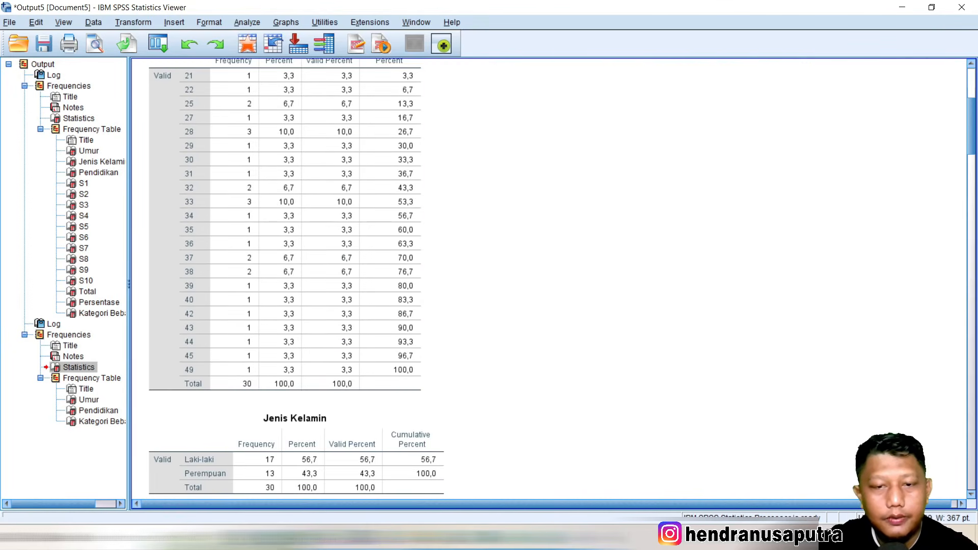
- Switch to the Excel workbook to check the employee workload data, and return to the SPSS output
key("alt+Tab")
left_click_drag(747, 264, 772, 373)
left_click(519, 536)
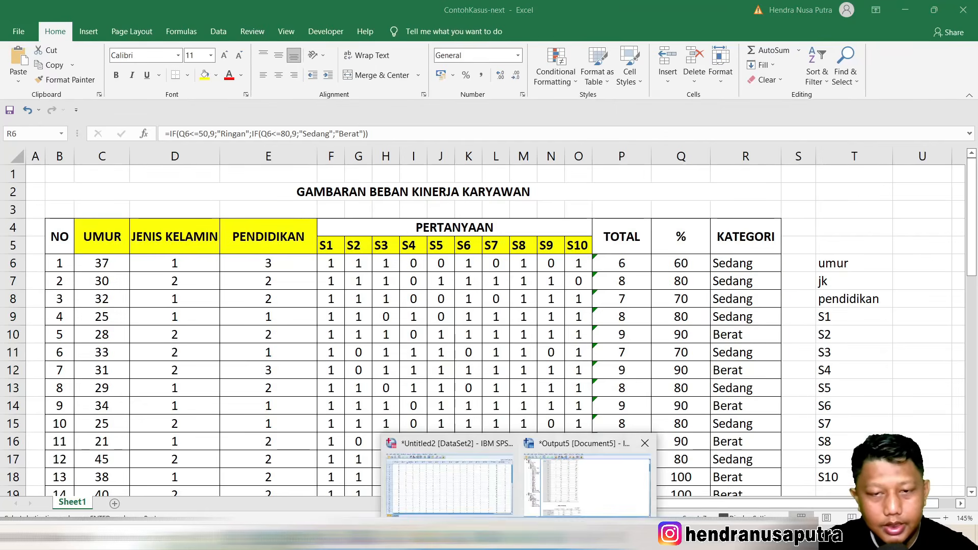
left_click(588, 494)
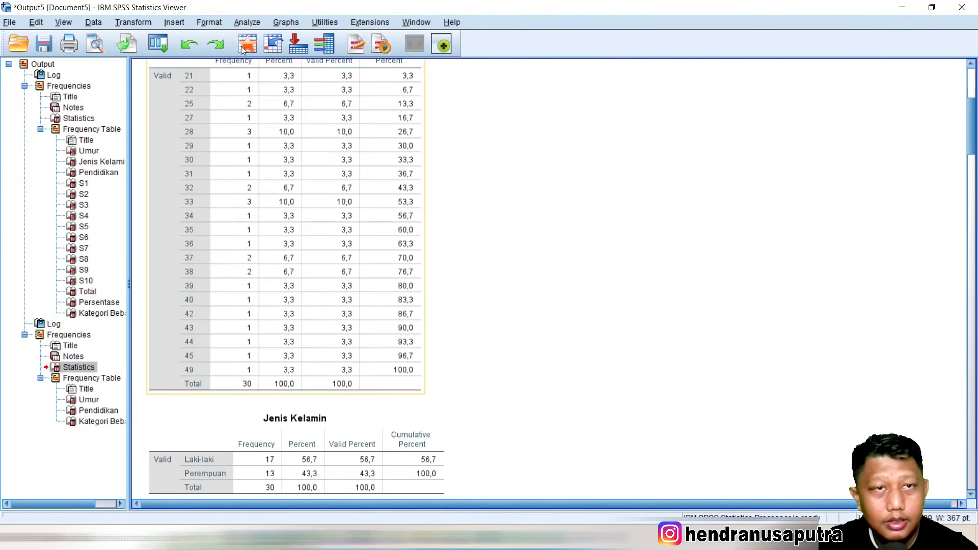
- Start another Frequencies analysis and remove Umur, Pendidikan and Kategori Beban Kerja from the analysis variables
left_click(245, 22)
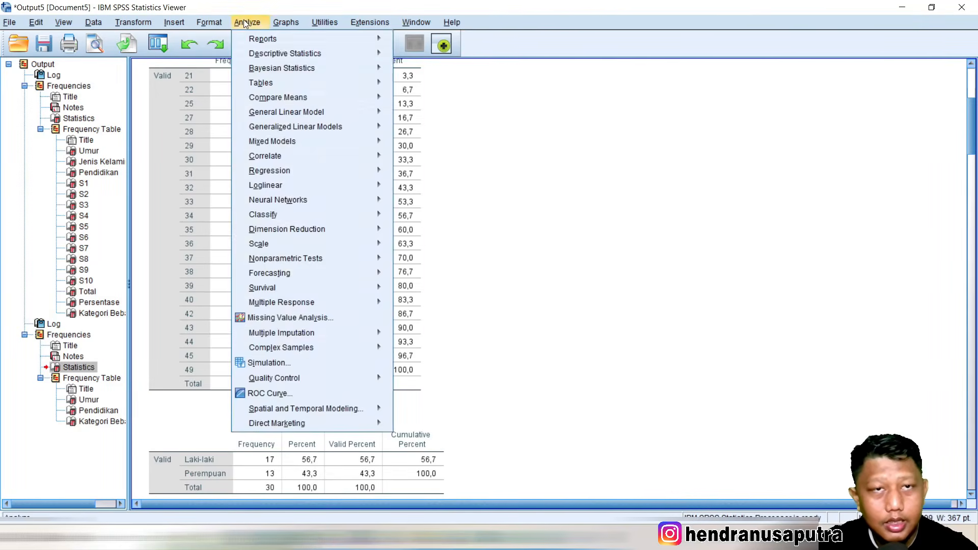
mouse_move(311, 56)
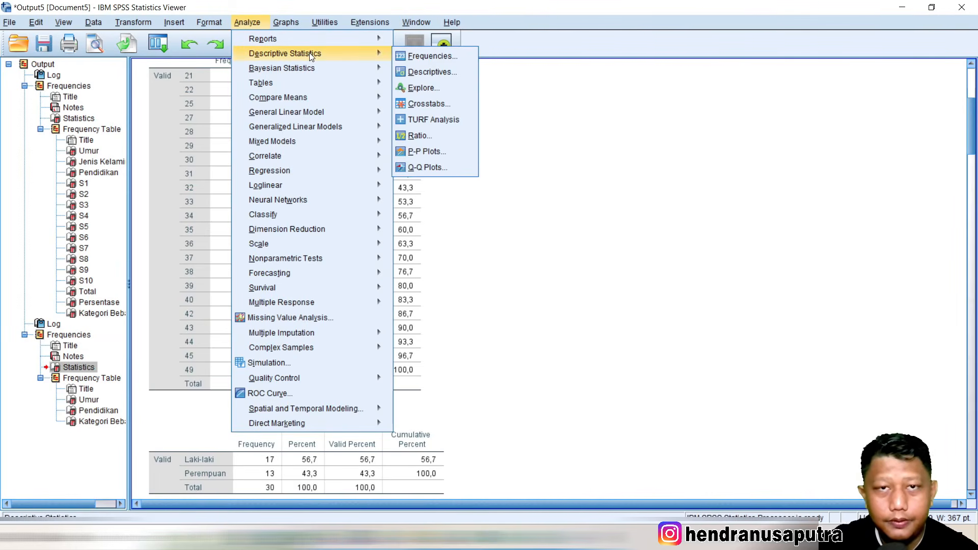
left_click(442, 56)
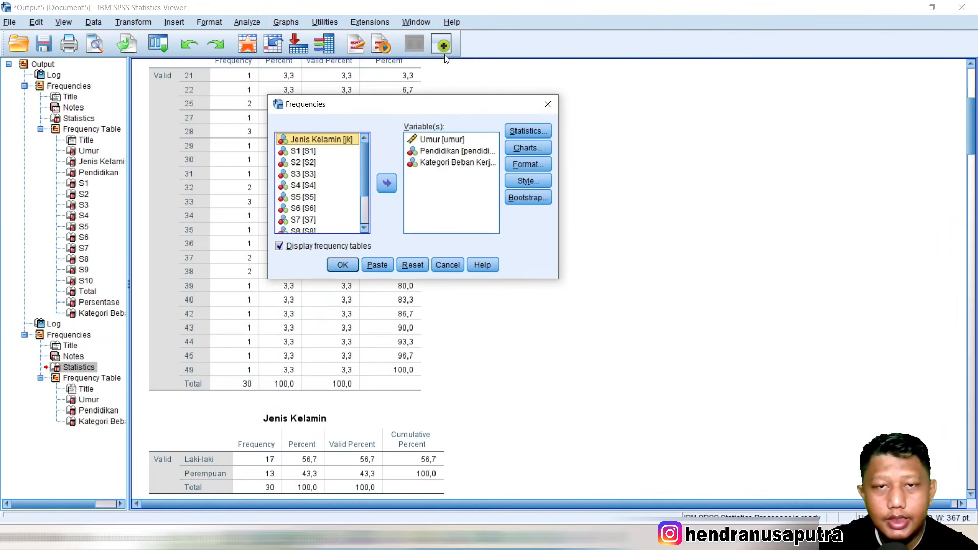
left_click_drag(435, 104, 465, 108)
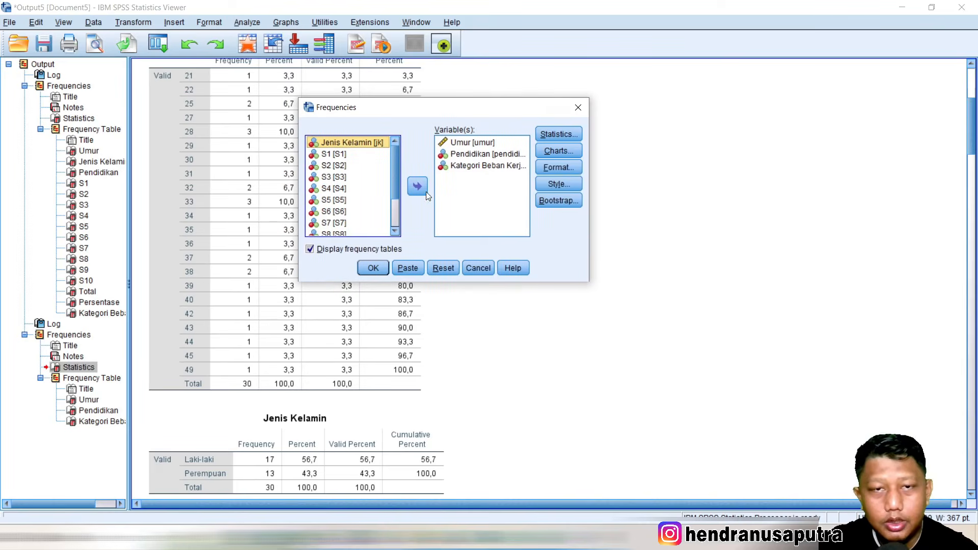
left_click(396, 215)
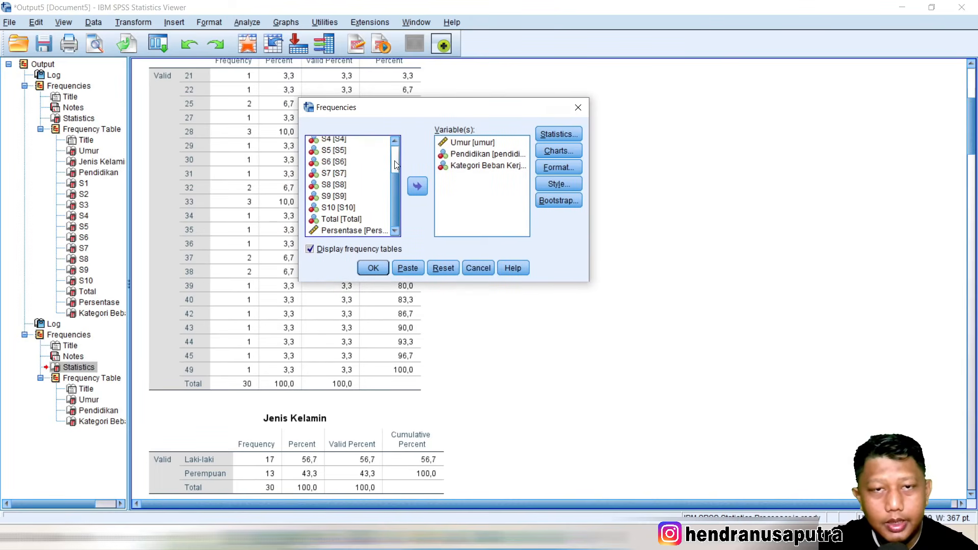
left_click(395, 161)
left_click(398, 211)
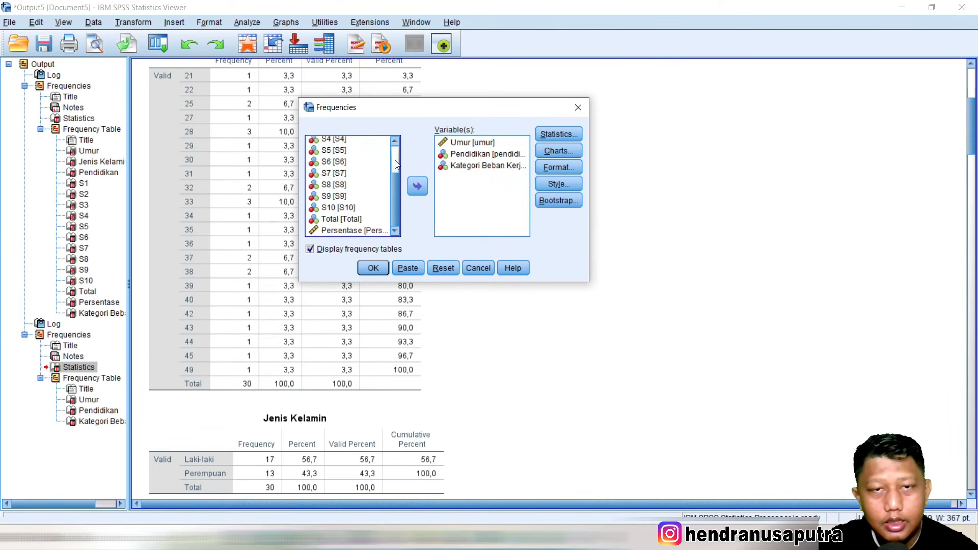
left_click(480, 145)
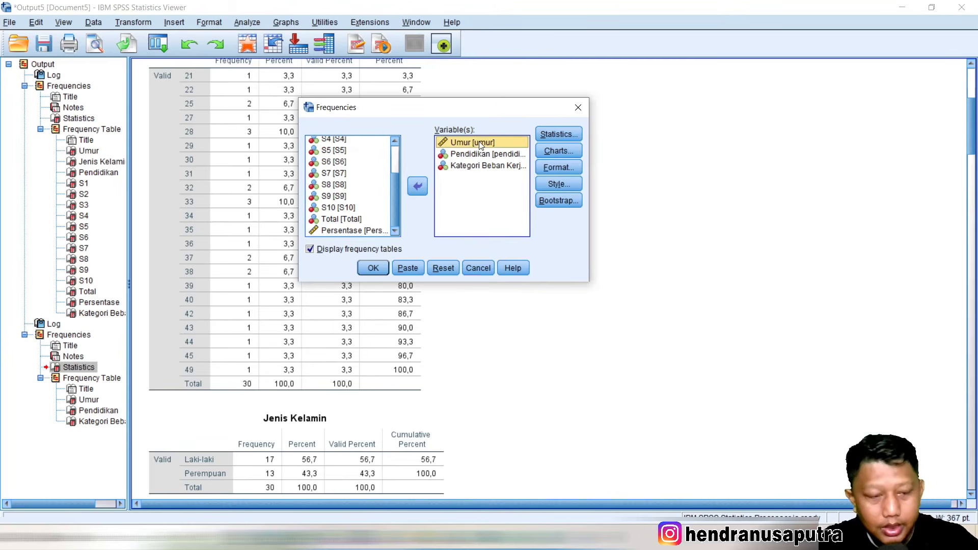
left_click(480, 168, "shift")
left_click(423, 192)
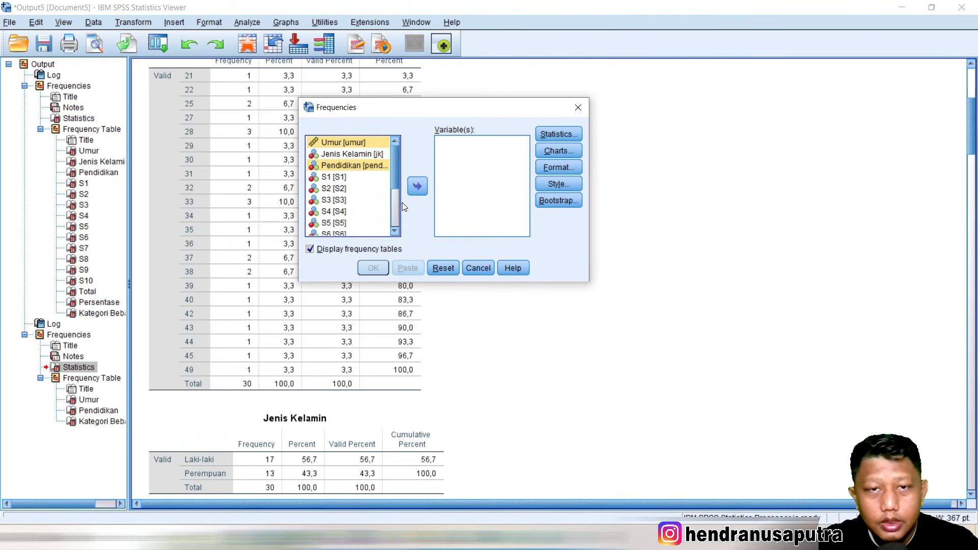
- Add Kategori Beban Kerja as the only variable for the Frequencies analysis
left_click(360, 147)
scroll(392, 204, "down", 3)
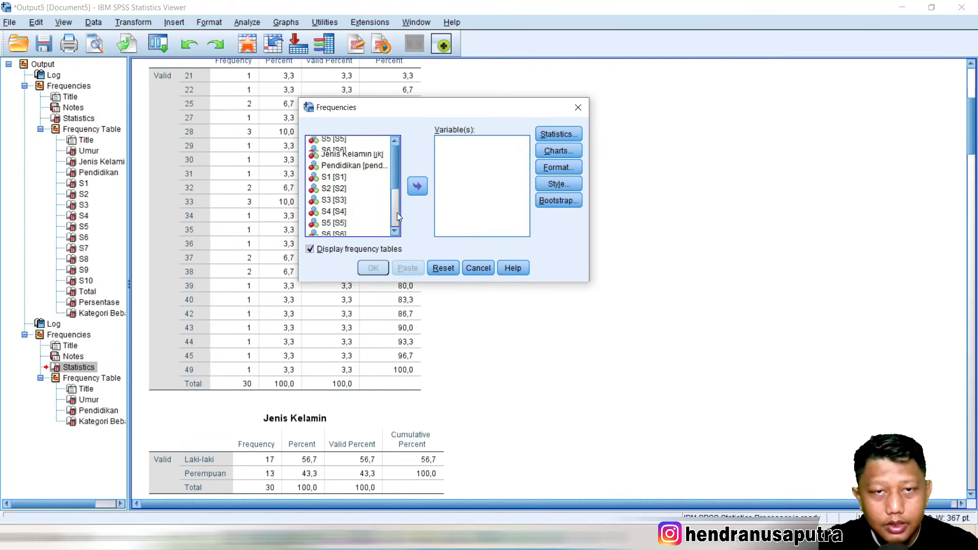
left_click(373, 231)
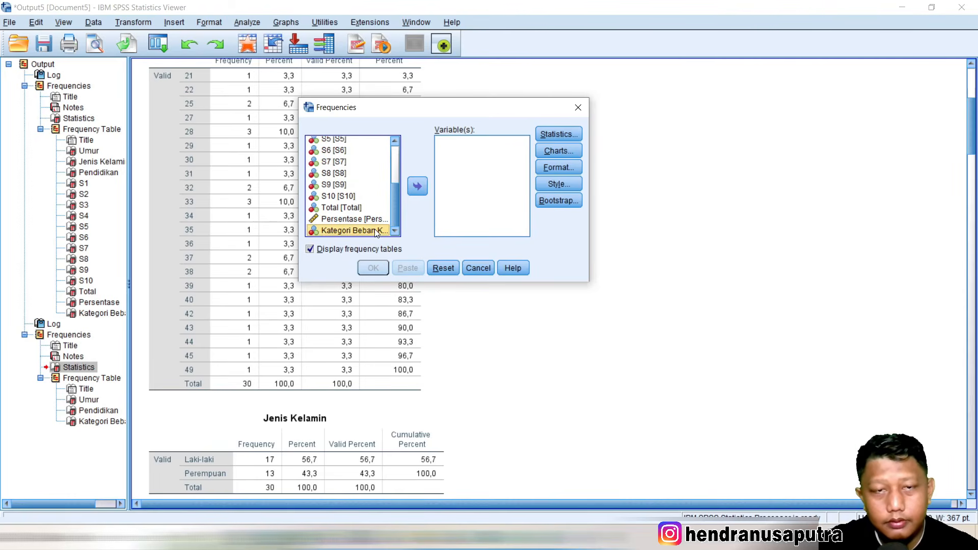
left_click(421, 192)
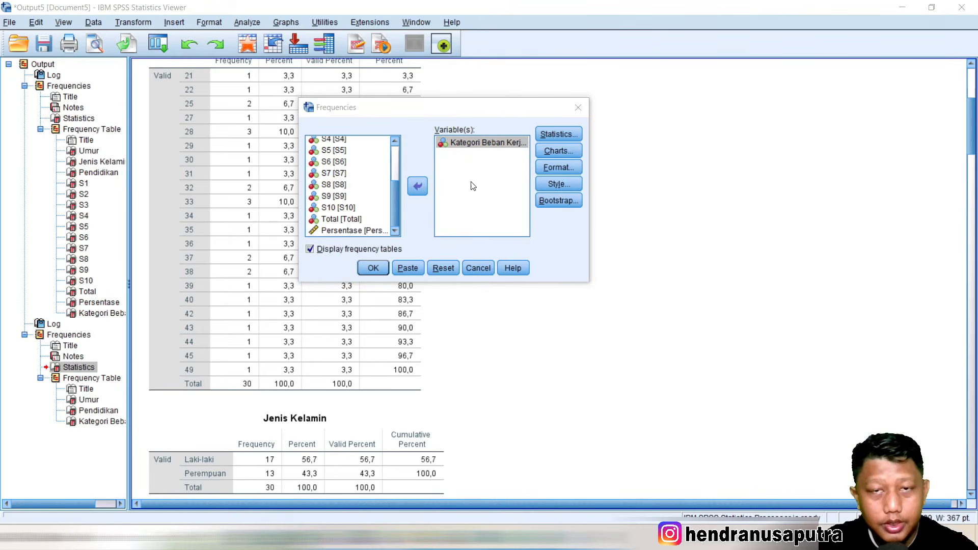
- Deselect the mean, median, mode, standard deviation, range, minimum and maximum for this Frequencies analysis
left_click(556, 133)
left_click(504, 142)
left_click(504, 141)
left_click(504, 127)
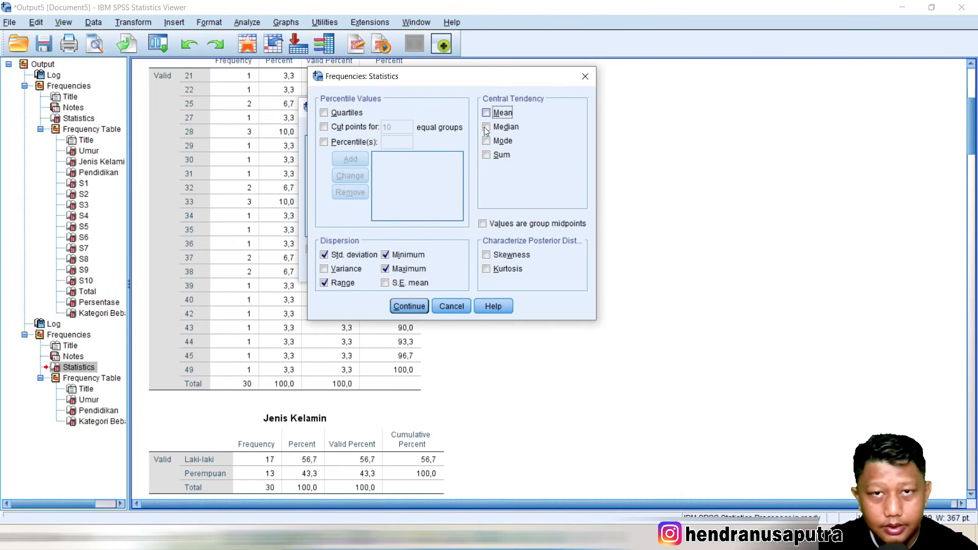
left_click(503, 112)
left_click(354, 256)
left_click(386, 256)
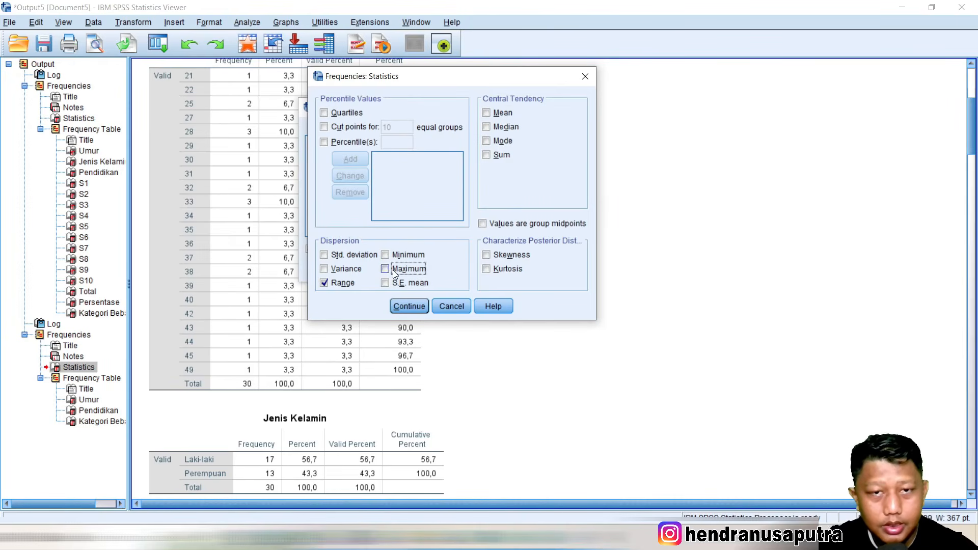
left_click(332, 286)
left_click(408, 306)
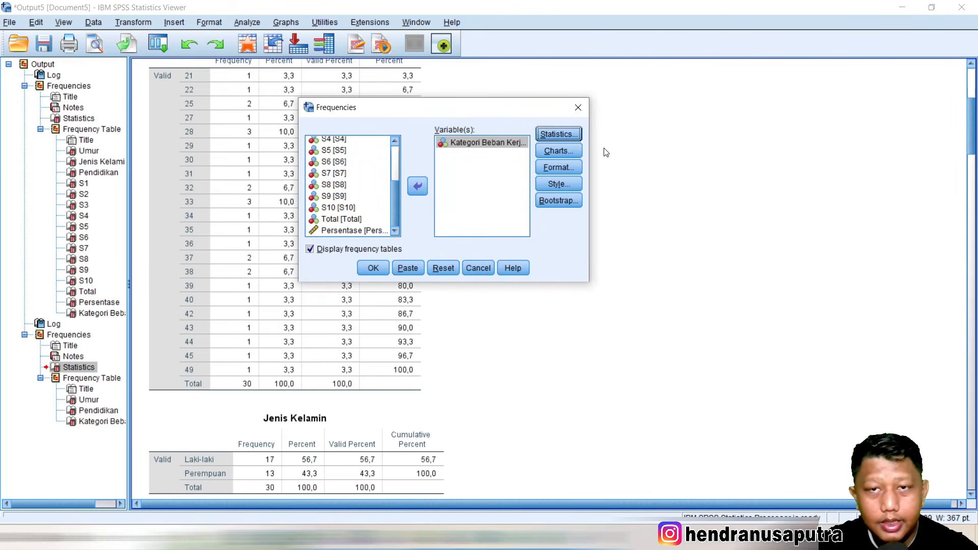
- Request a pie chart with percentages as chart values, and run the Frequencies analysis
left_click(558, 152)
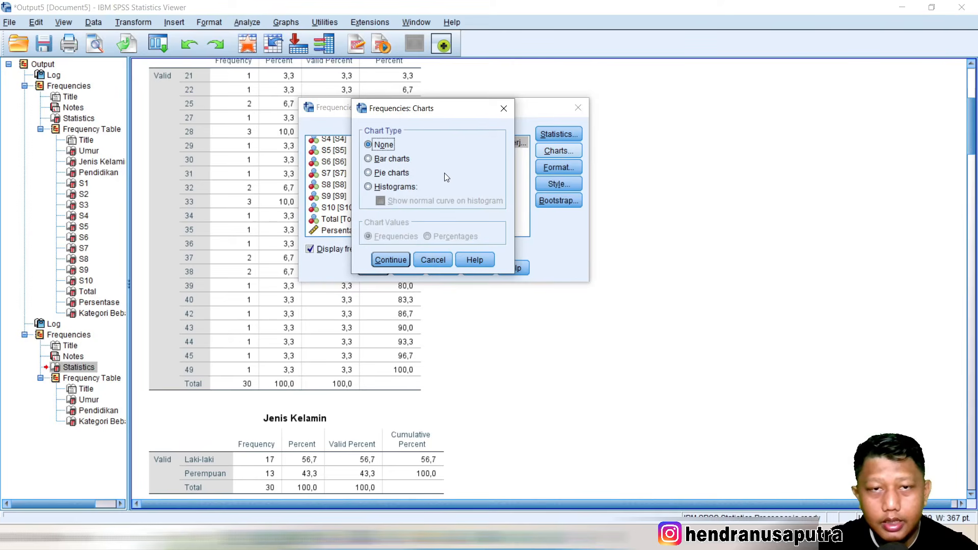
left_click_drag(410, 116, 411, 168)
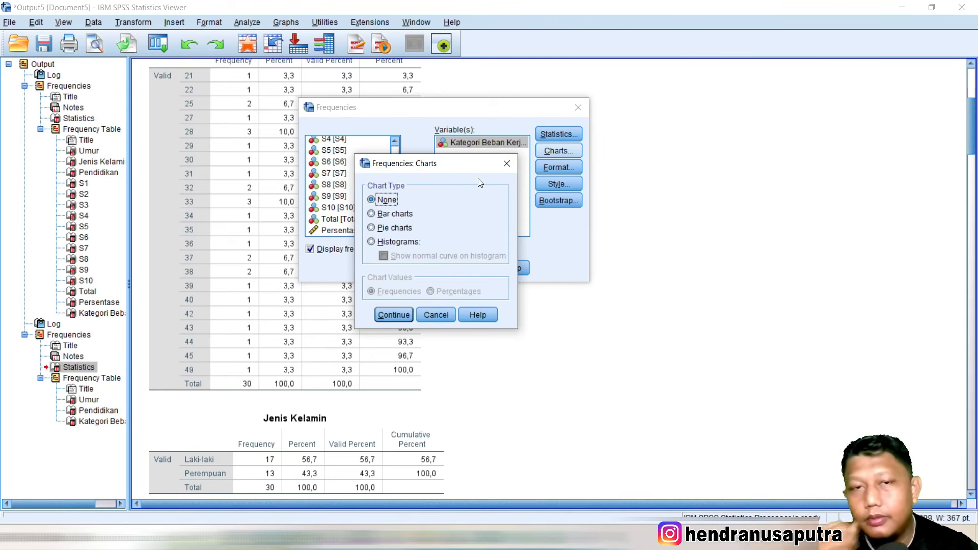
left_click(392, 229)
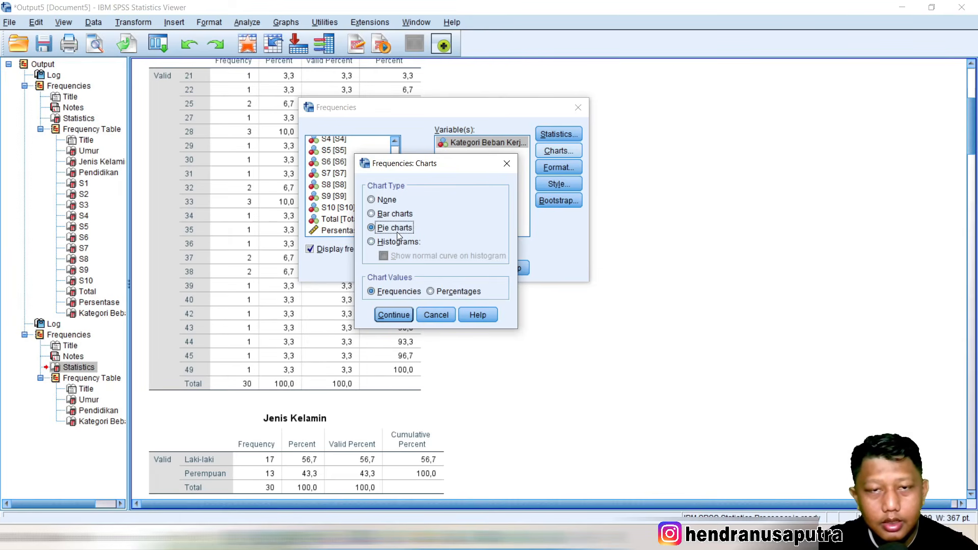
left_click(441, 291)
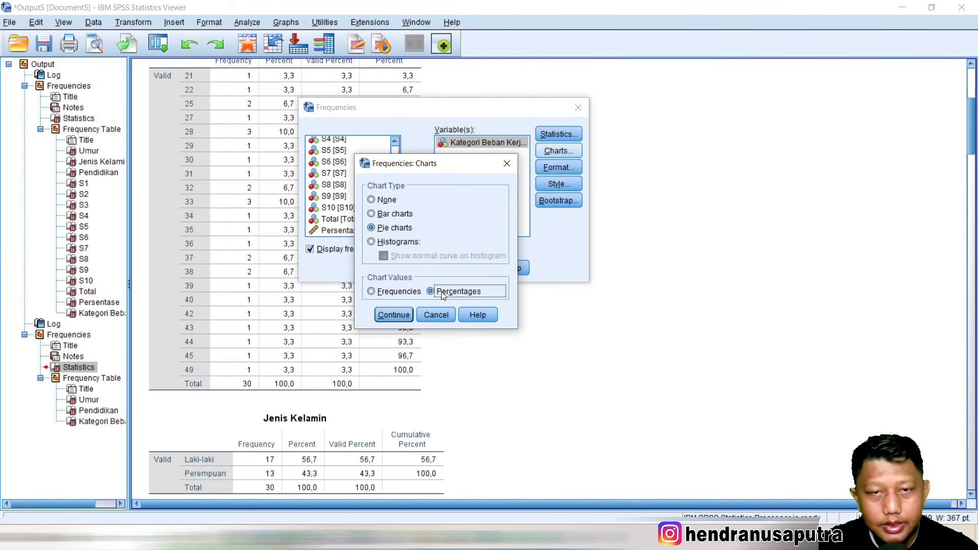
left_click(389, 316)
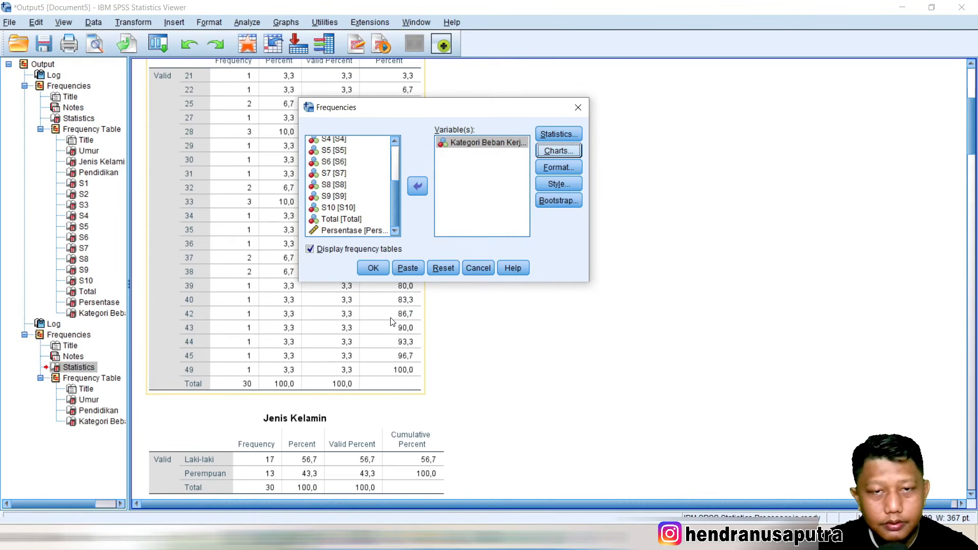
left_click(372, 269)
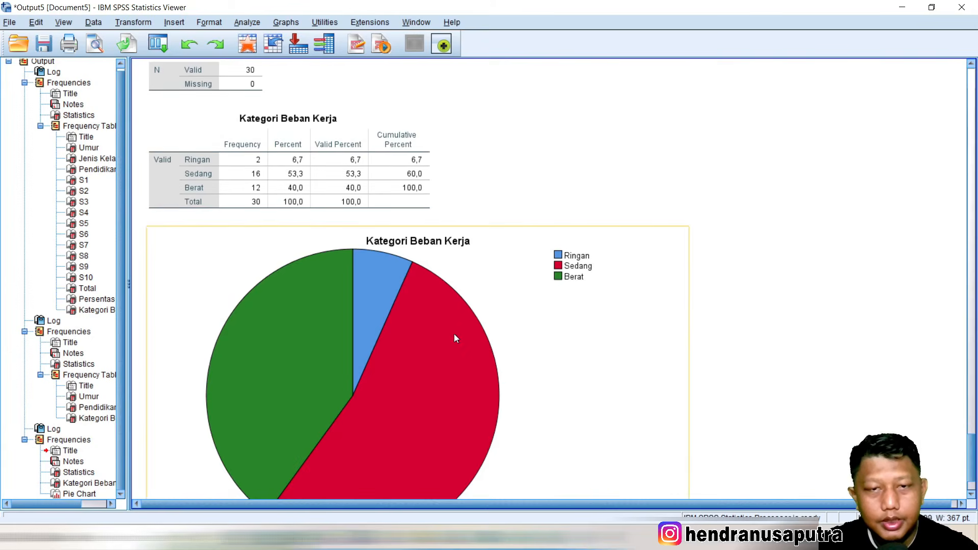
- Inspect the Kategori Beban Kerja pie chart, and switch to the dataset to examine the Total, Persen and Kategori columns
left_click(536, 259)
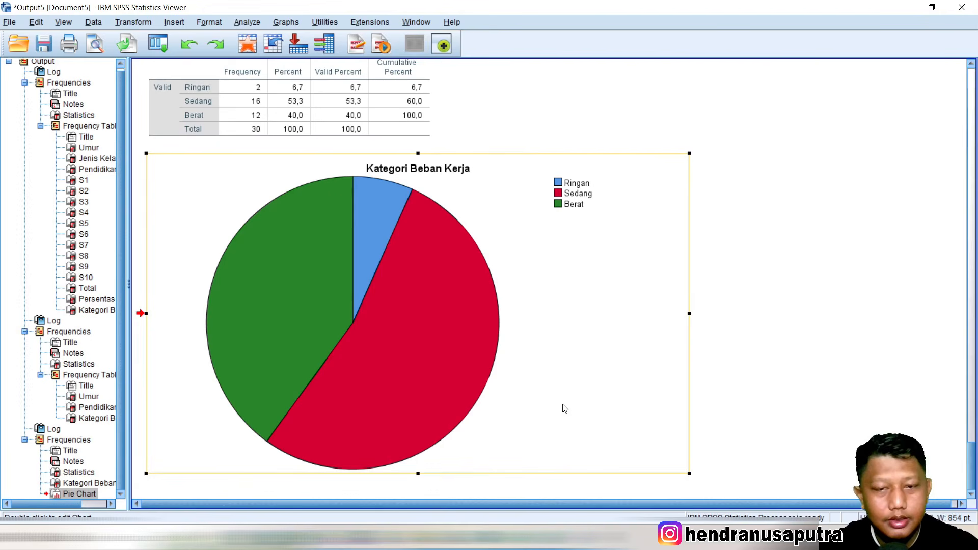
left_click(518, 537)
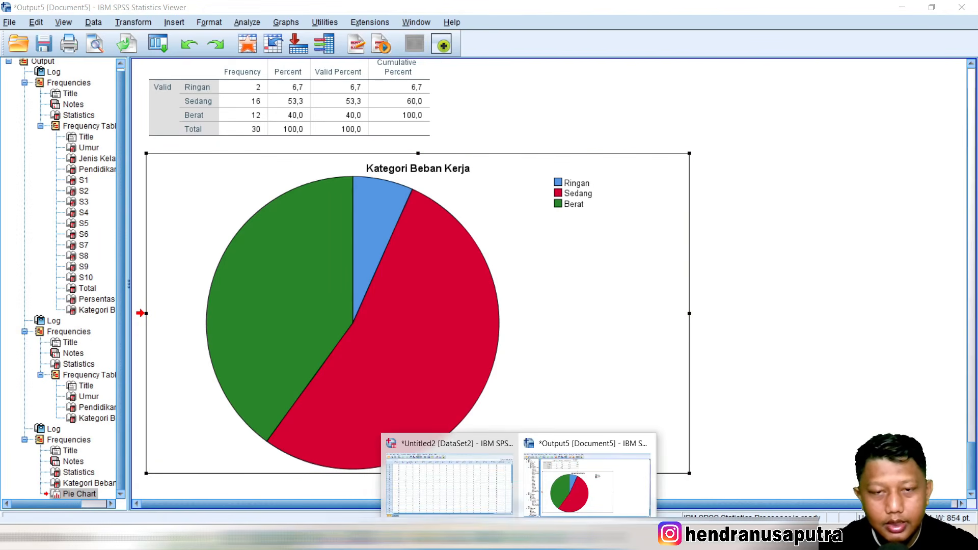
left_click(459, 491)
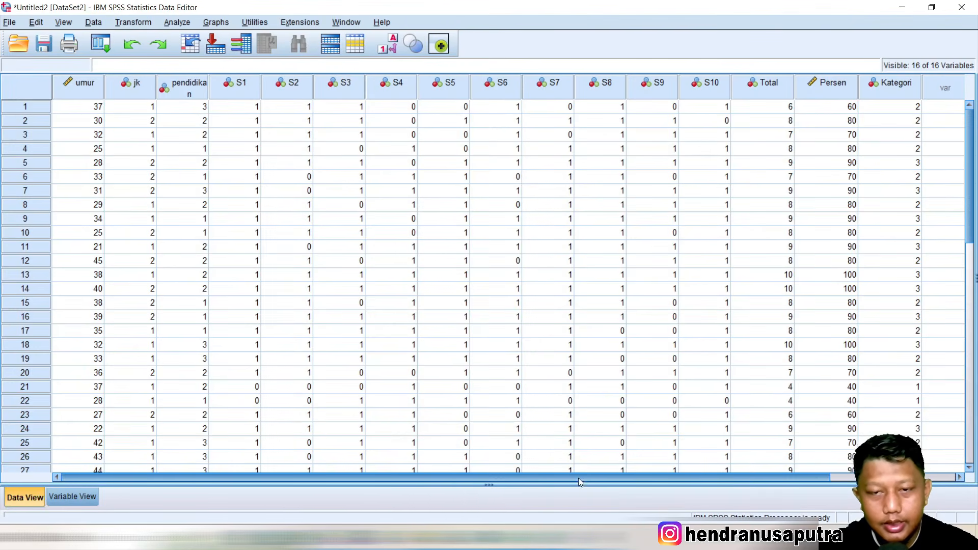
left_click_drag(579, 478, 723, 479)
left_click(751, 122)
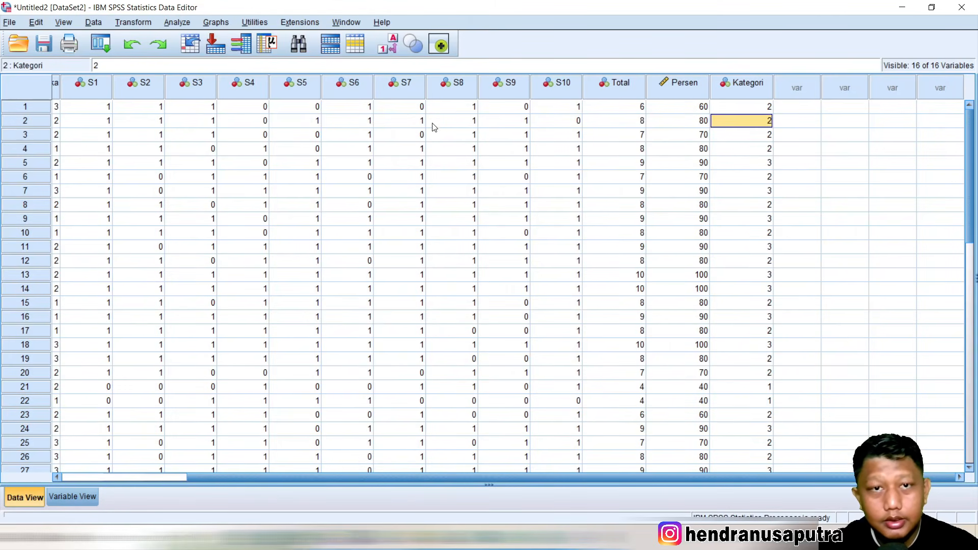
left_click(605, 111)
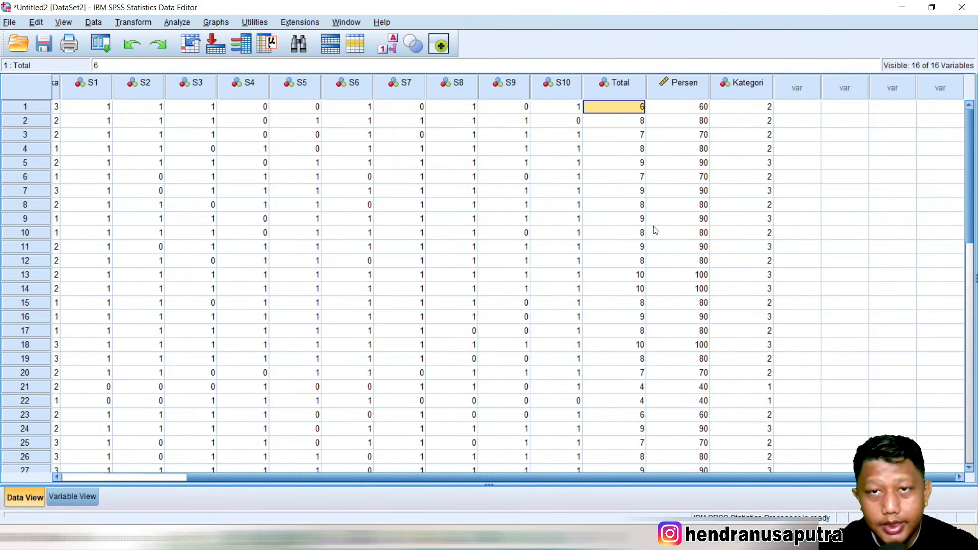
left_click(613, 90)
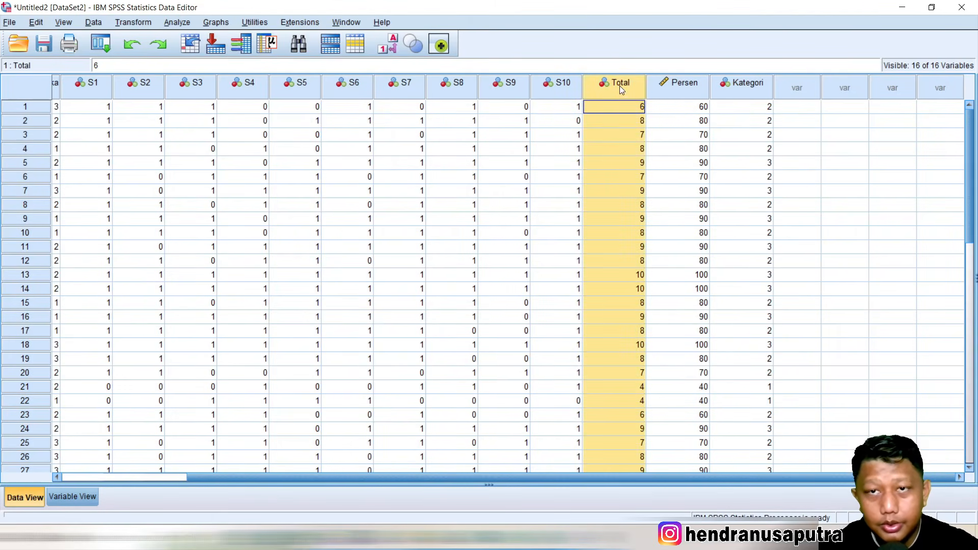
left_click(683, 87)
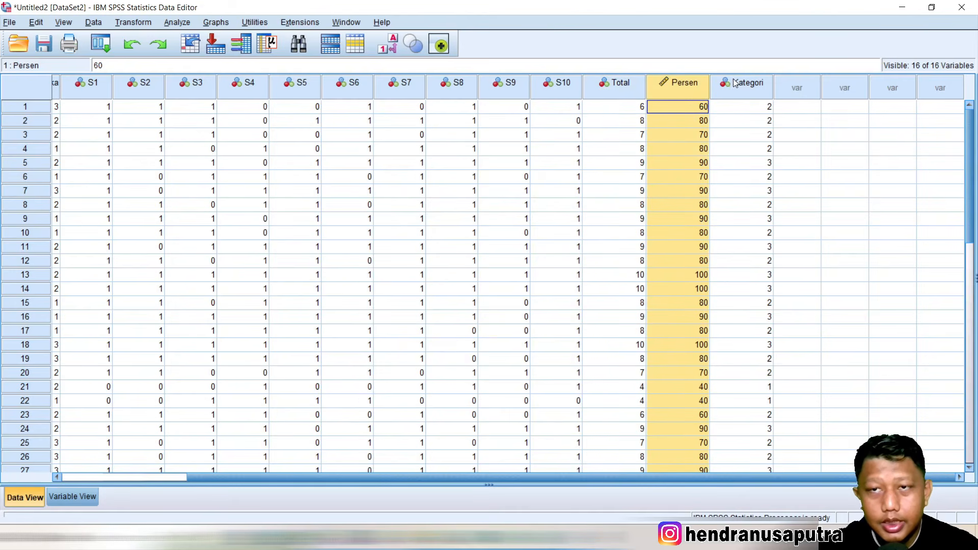
left_click(754, 84)
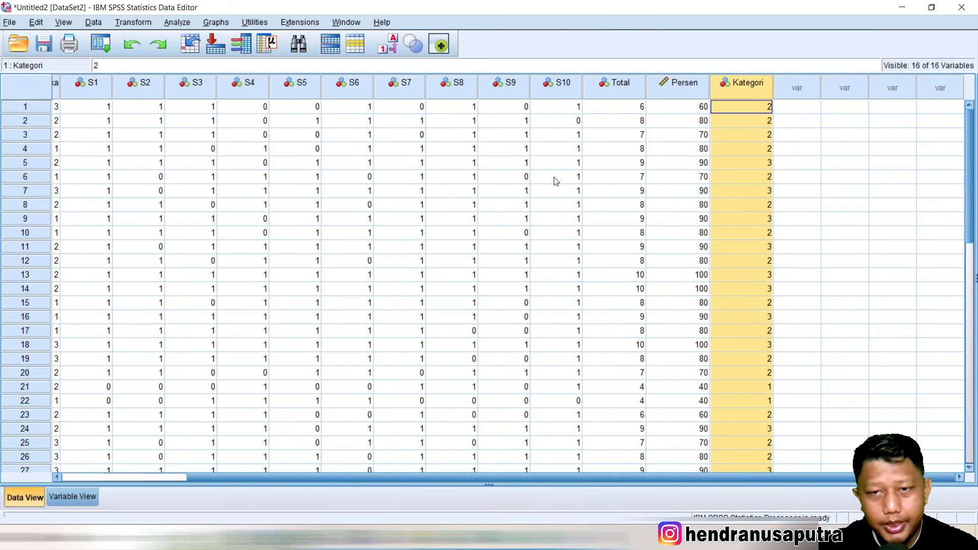
left_click(734, 138)
scroll(731, 476, "left", 2)
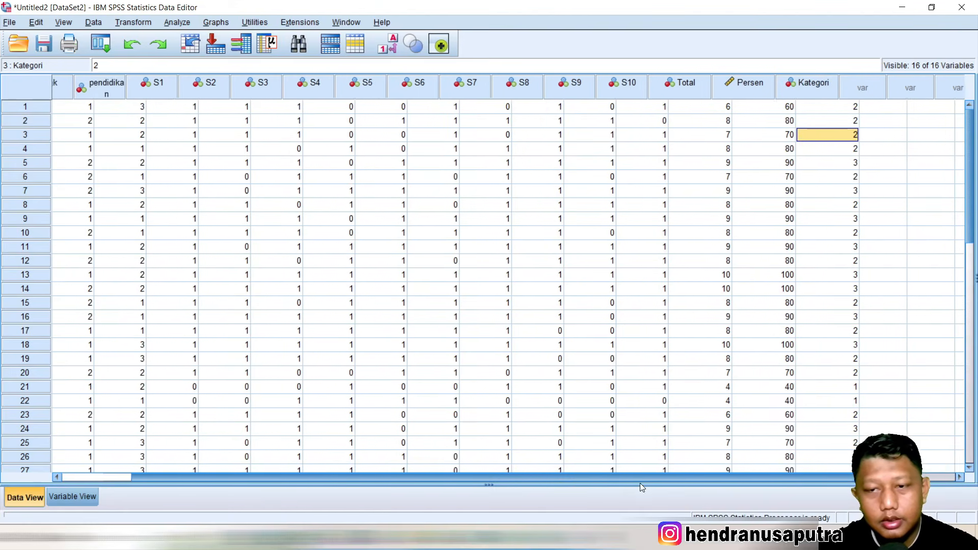
scroll(640, 483, "left", 2)
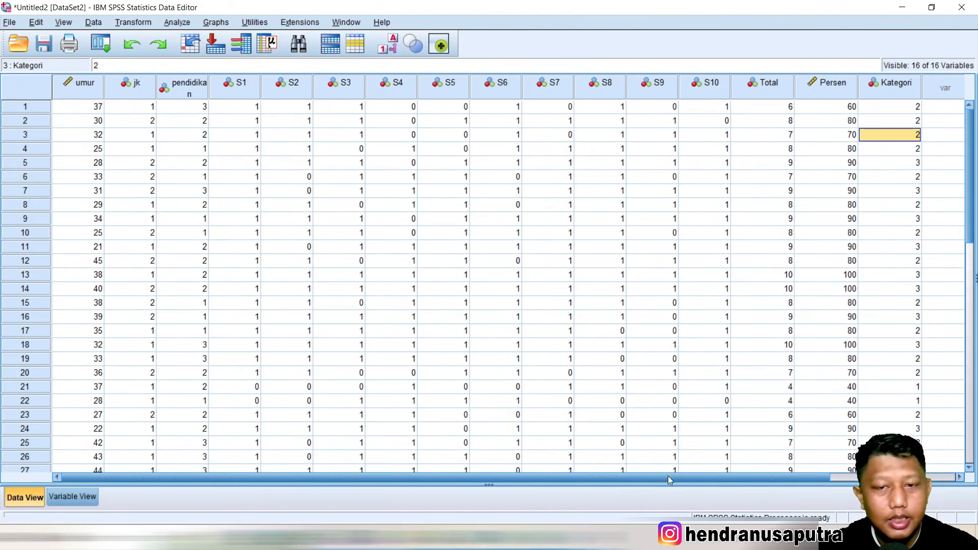
scroll(661, 476, "right", 3)
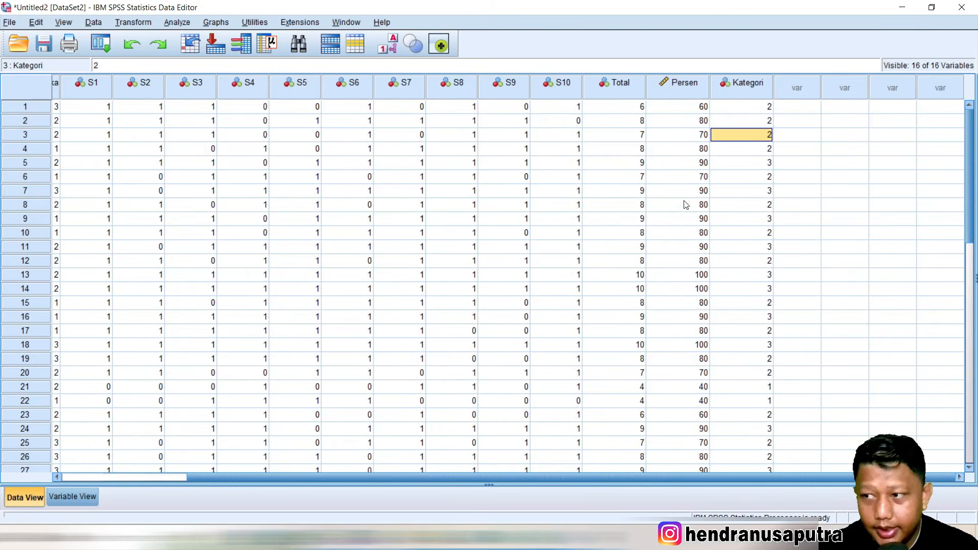
- View the available descriptive statistics procedures without running one, and switch to the Excel workbook with the employee workload data
left_click(178, 22)
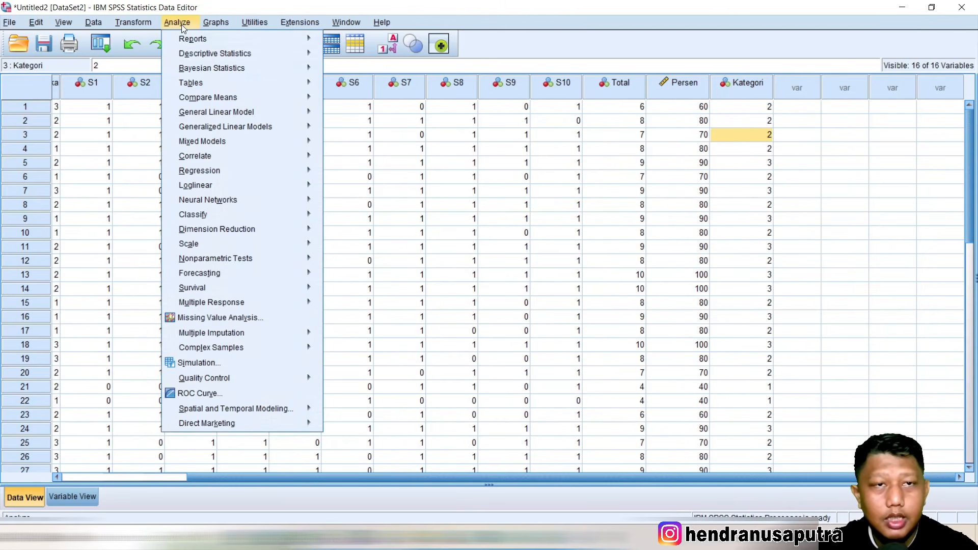
mouse_move(258, 50)
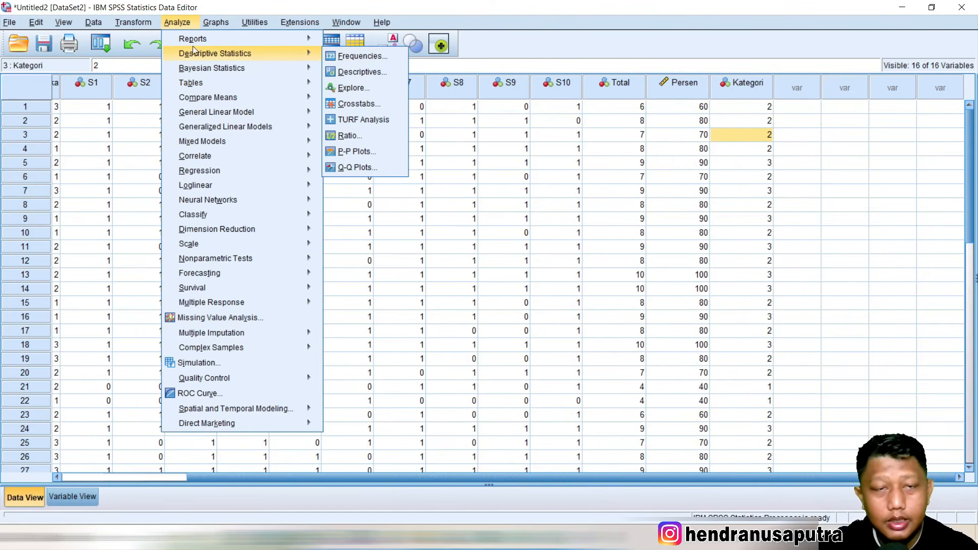
left_click(744, 164)
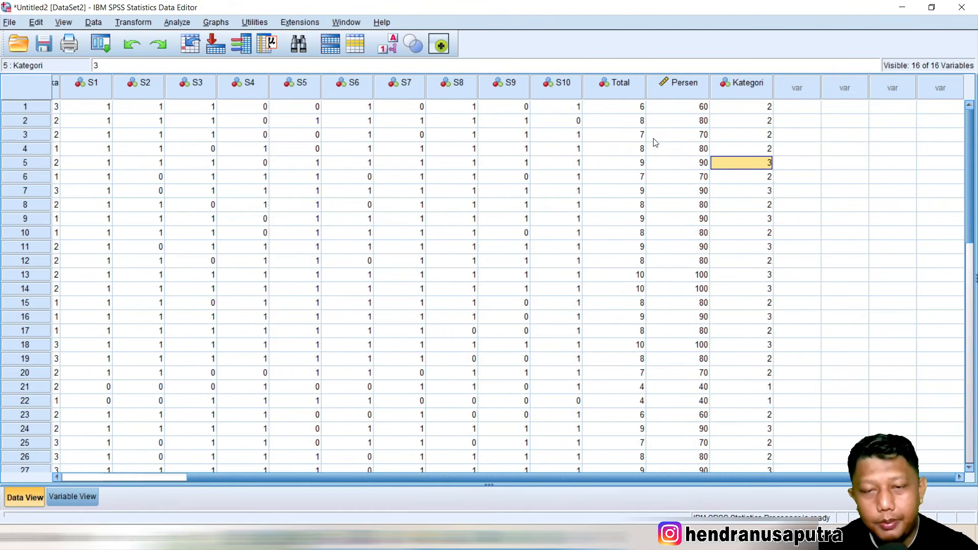
left_click(514, 537)
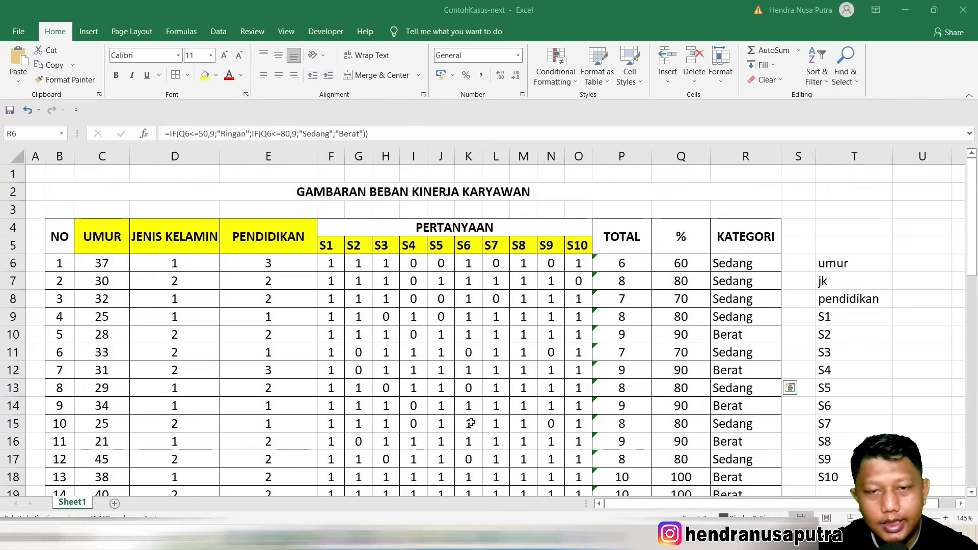